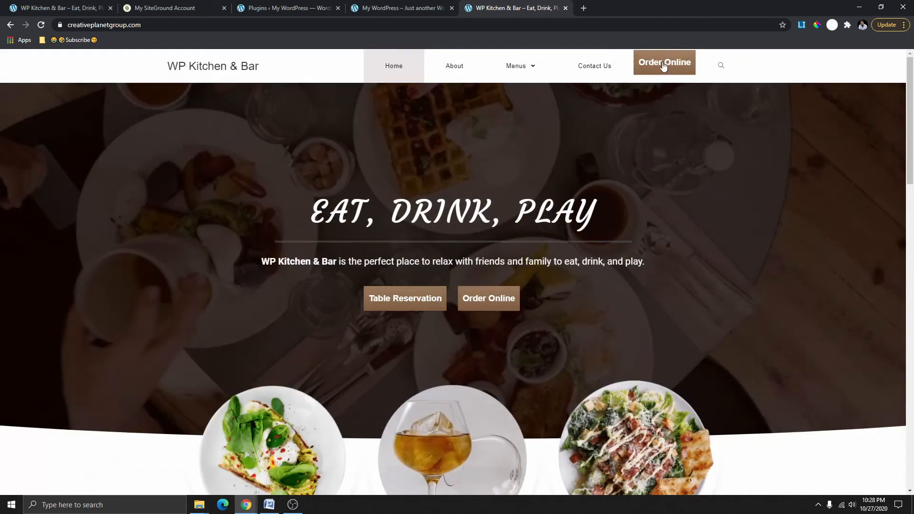
Add a Large 4pcs Famous Wp Fish & Chips with BBQ sauce and cod to the cart, review it, then close the ordering window.
left_click(662, 62)
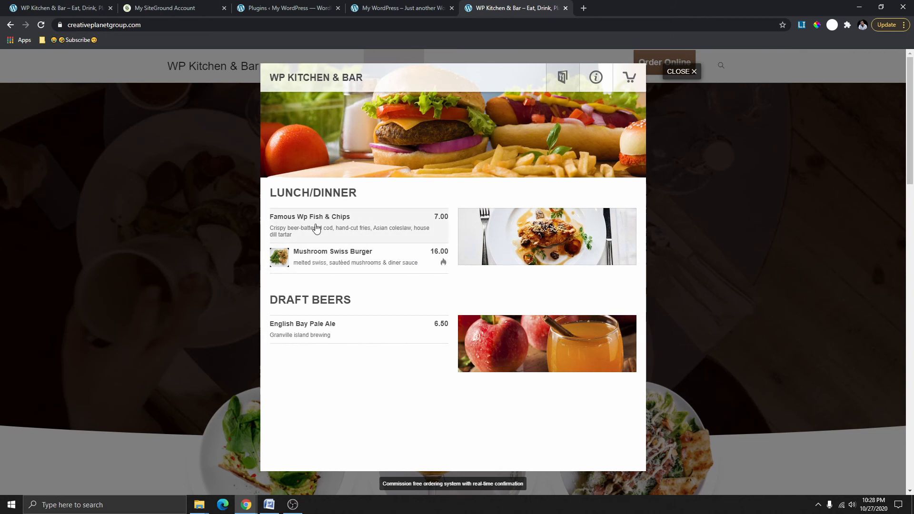
left_click(344, 232)
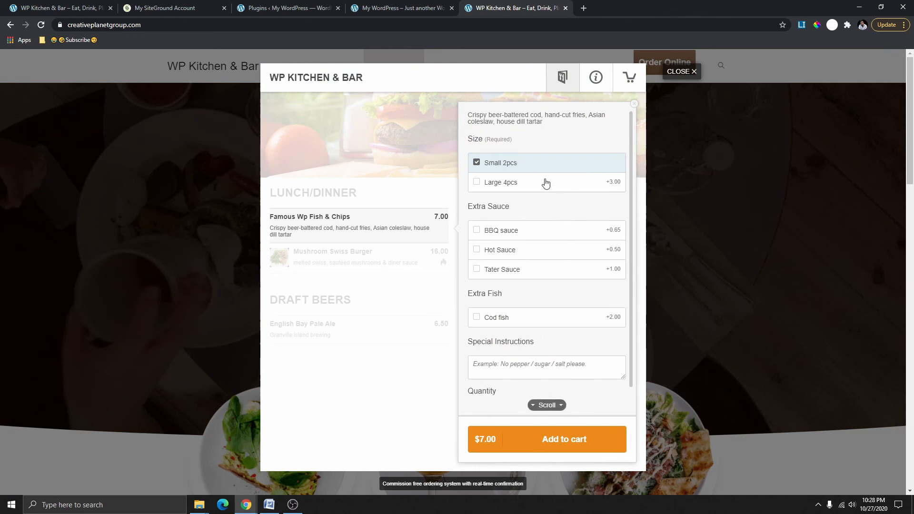
left_click(505, 186)
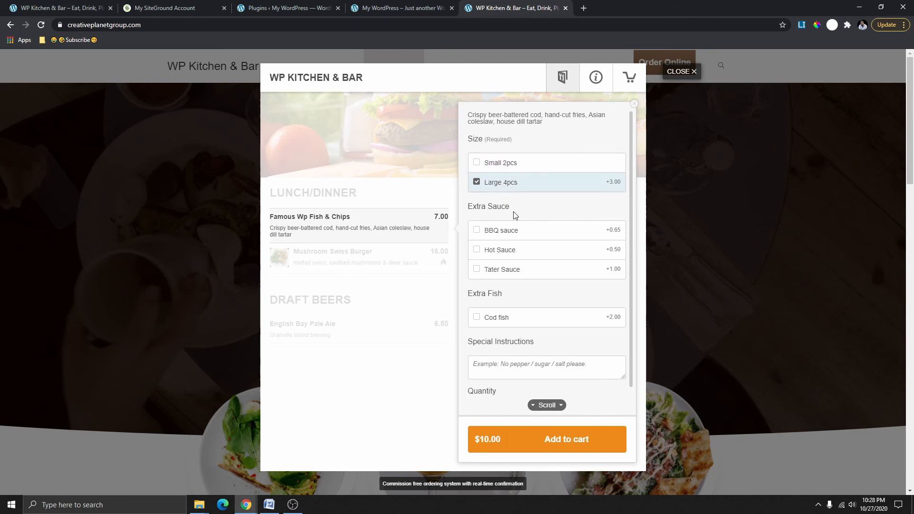
scroll(515, 231, "down", 1)
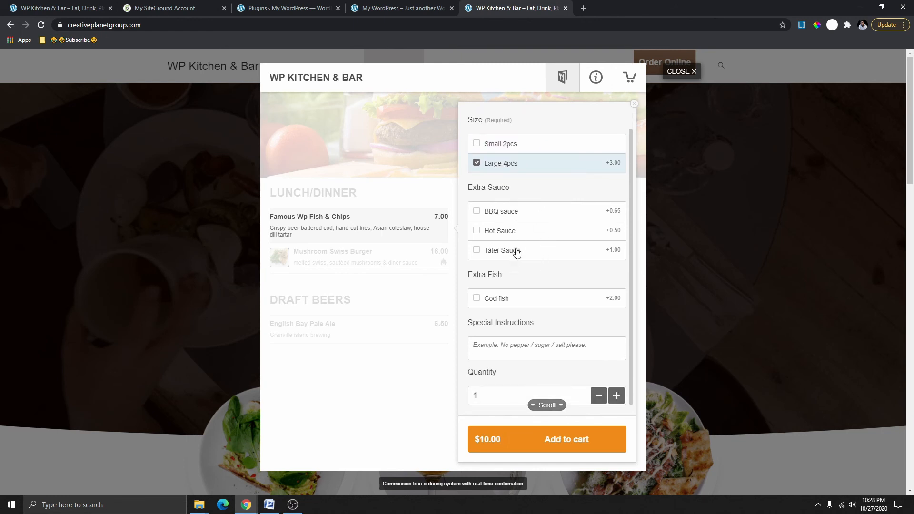
left_click(511, 214)
scroll(510, 305, "down", 2)
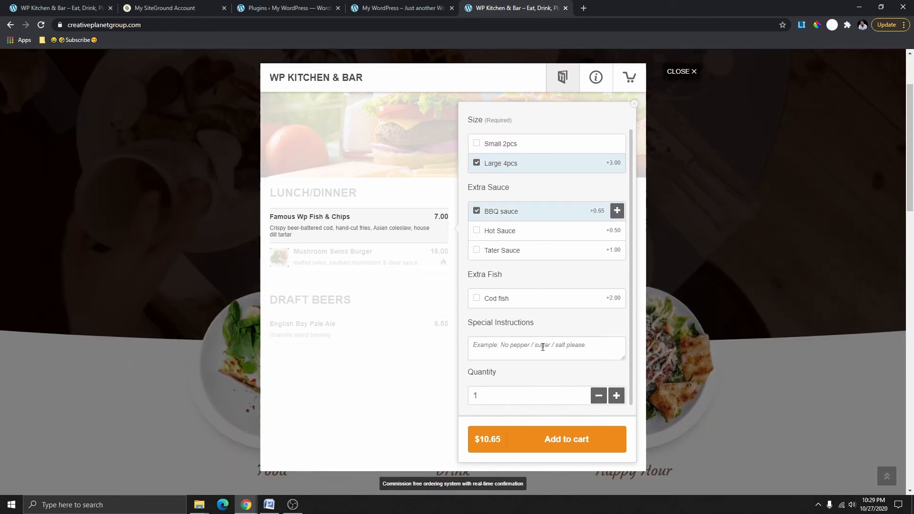
left_click(519, 299)
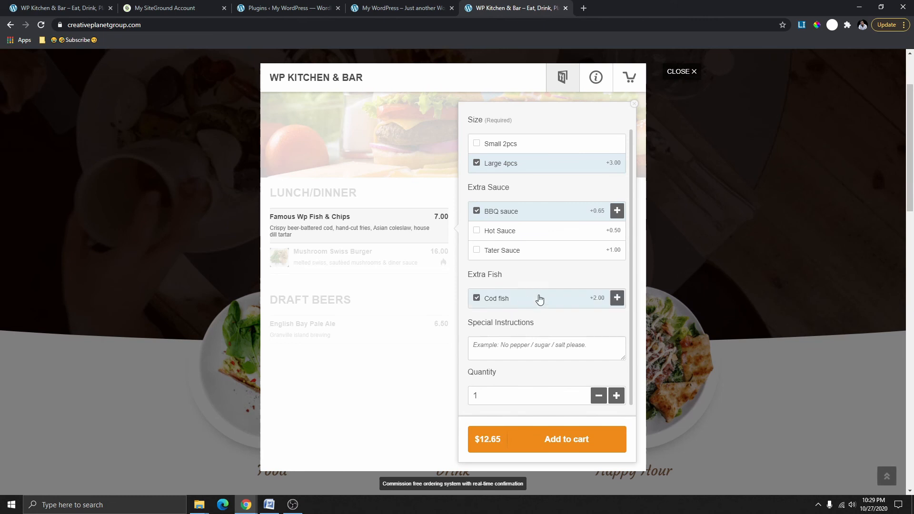
left_click(506, 351)
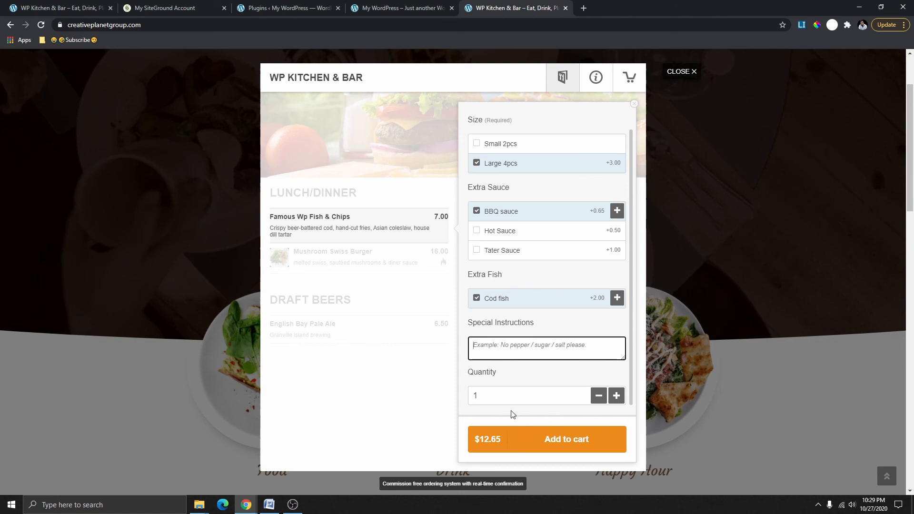
left_click(567, 441)
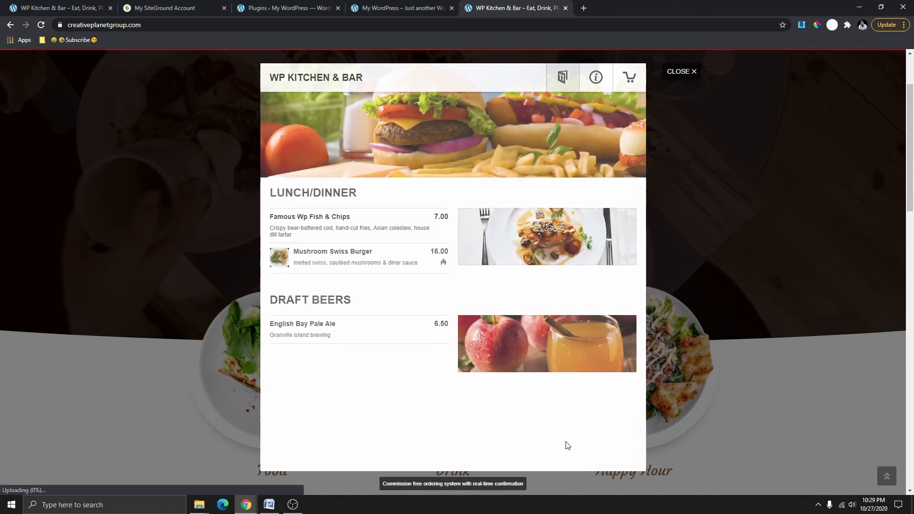
left_click(631, 77)
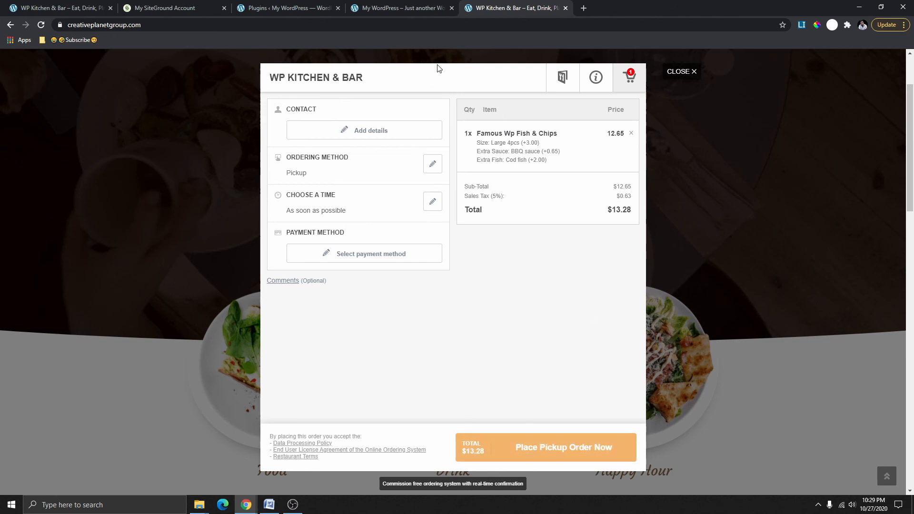
left_click(688, 72)
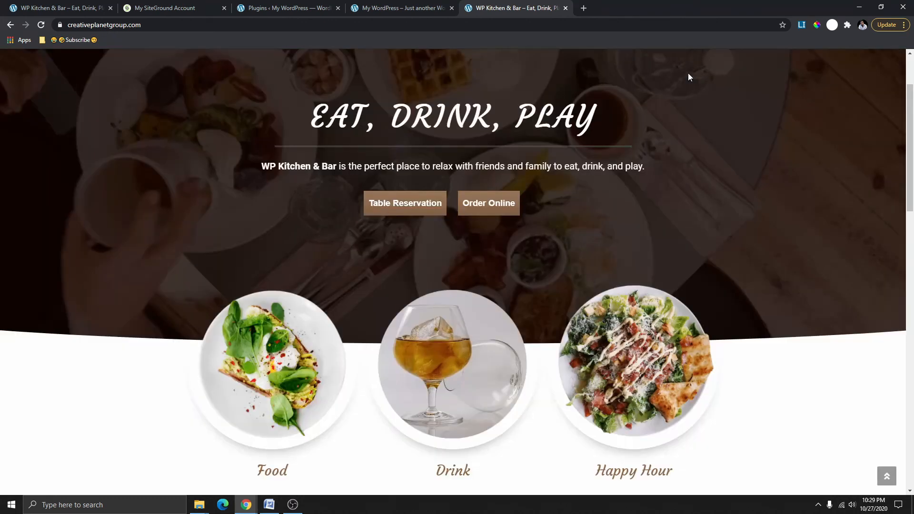
Start a table reservation for 39 persons on Thursday 29th at 7:15 PM.
left_click(401, 204)
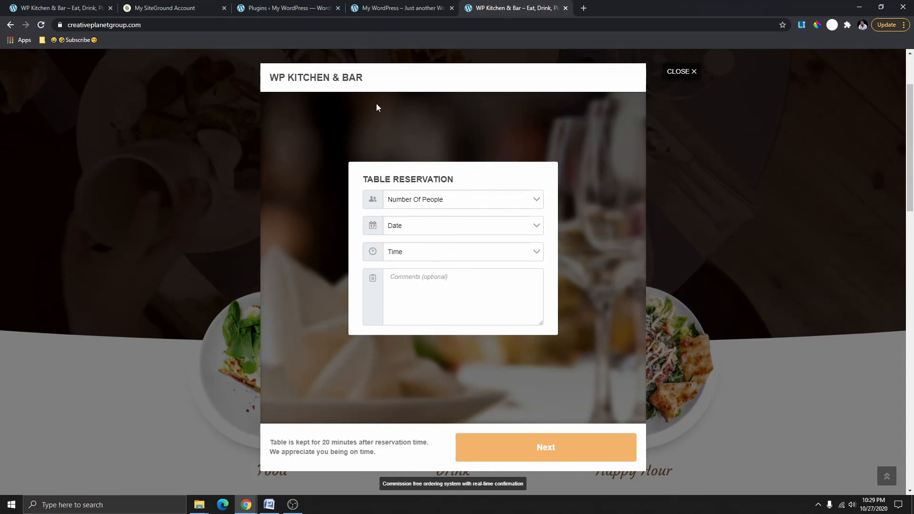
left_click(457, 201)
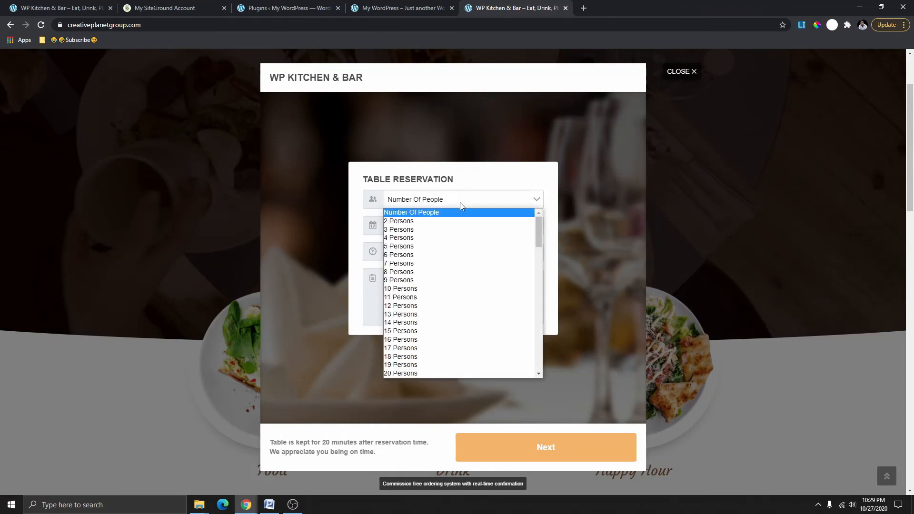
scroll(443, 355, "down", 8)
scroll(423, 296, "up", 4)
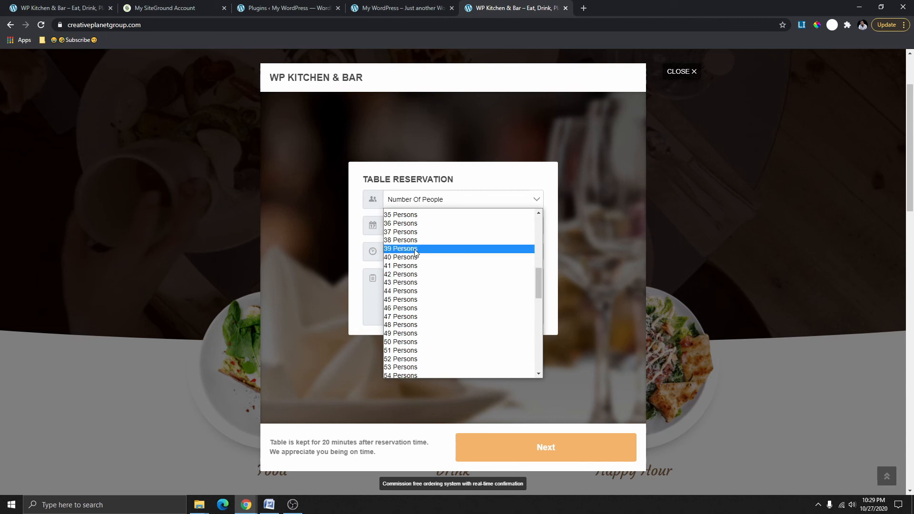
left_click(417, 249)
left_click(433, 231)
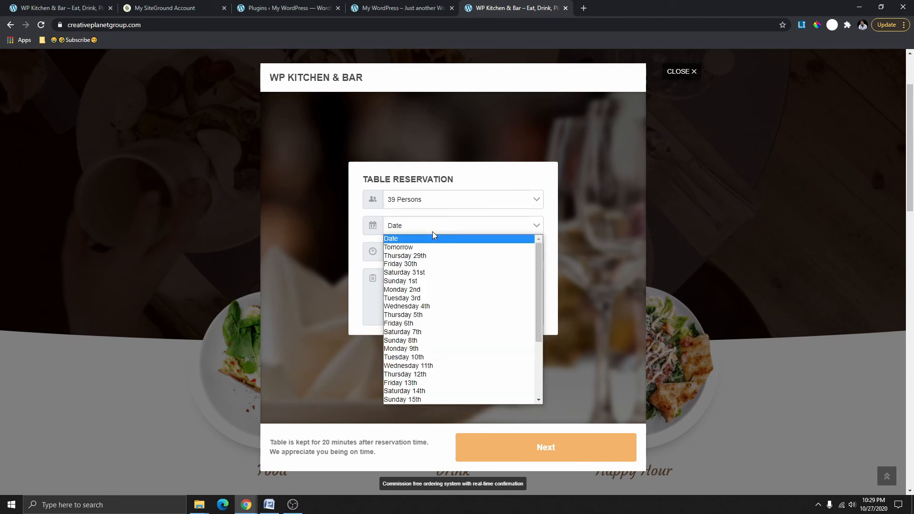
left_click(413, 261)
left_click(415, 251)
scroll(429, 341, "down", 3)
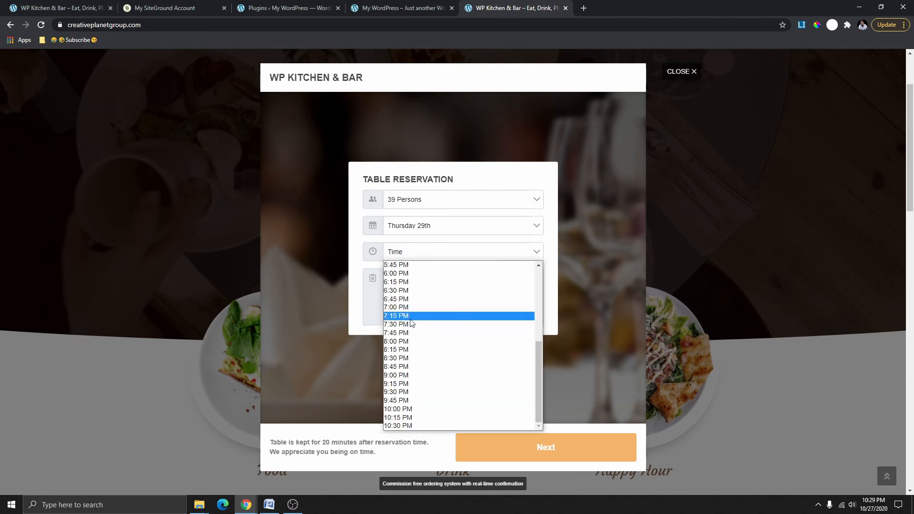
left_click(439, 322)
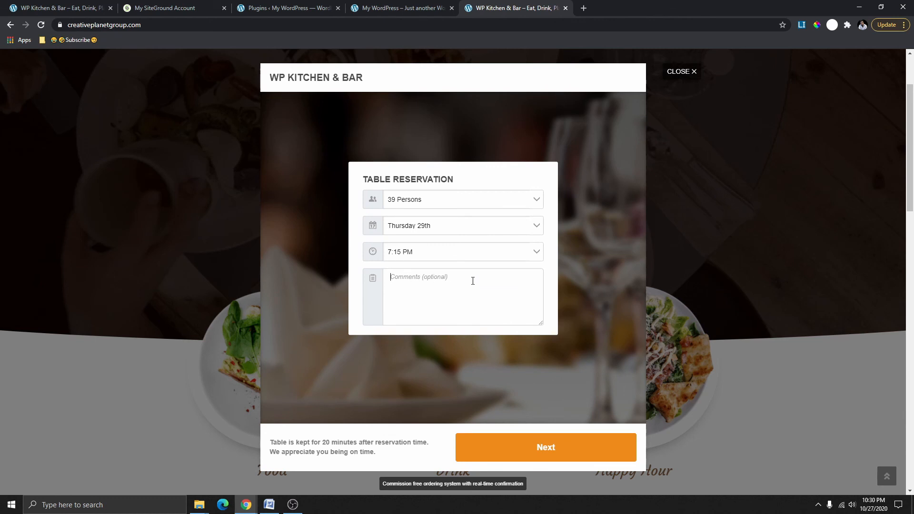
Continue the reservation, choose to order food ahead, then close the menu window.
left_click(539, 451)
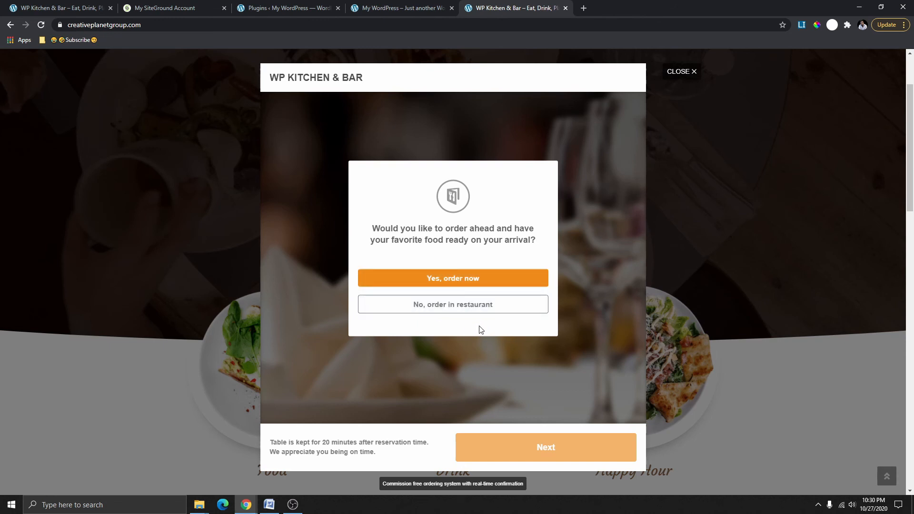
left_click(465, 283)
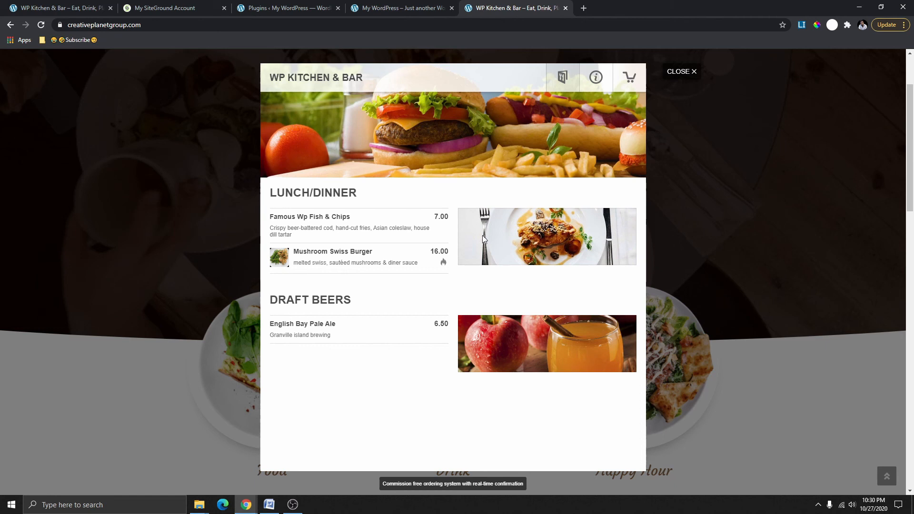
left_click(680, 77)
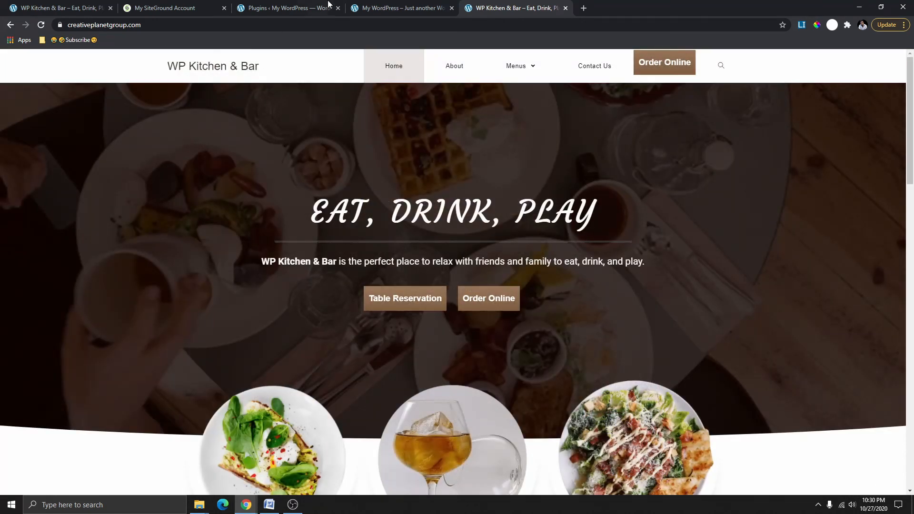
Reload and scroll the test site front page to check it, then return to the plugins admin page.
left_click(390, 9)
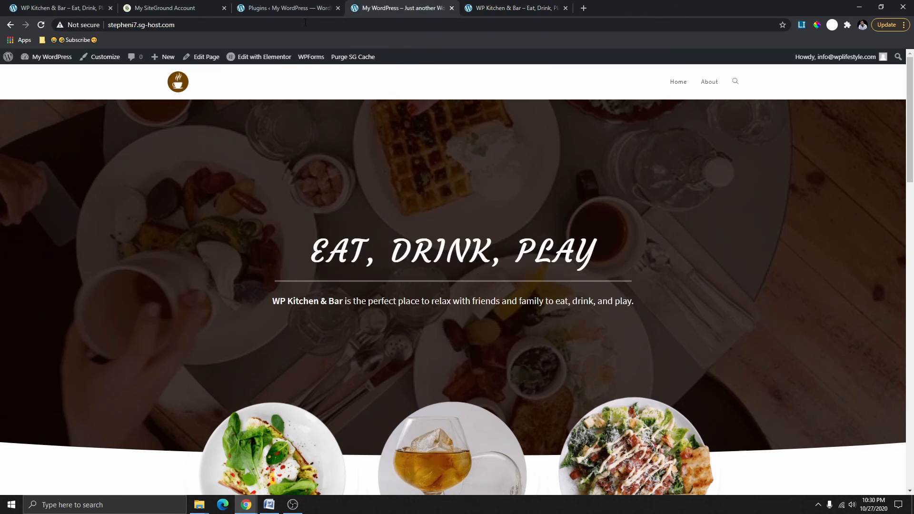
left_click(312, 9)
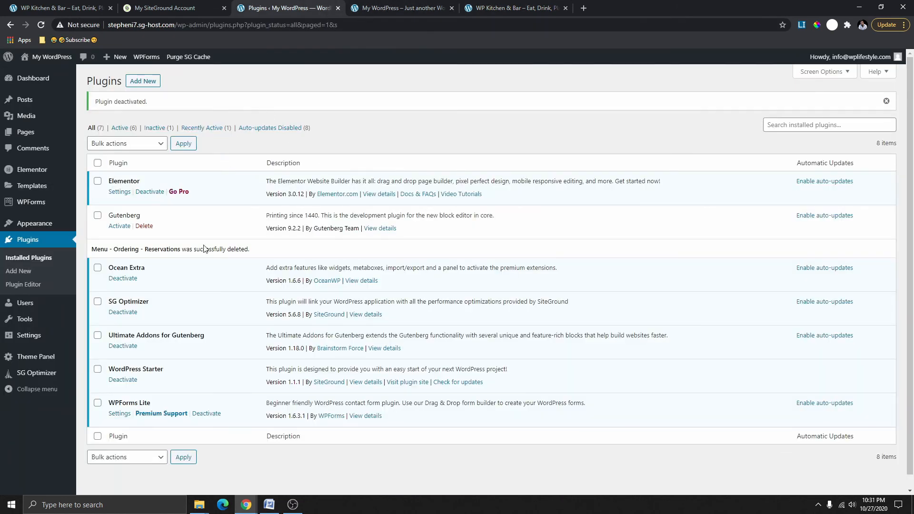
left_click(384, 12)
scroll(360, 120, "down", 4)
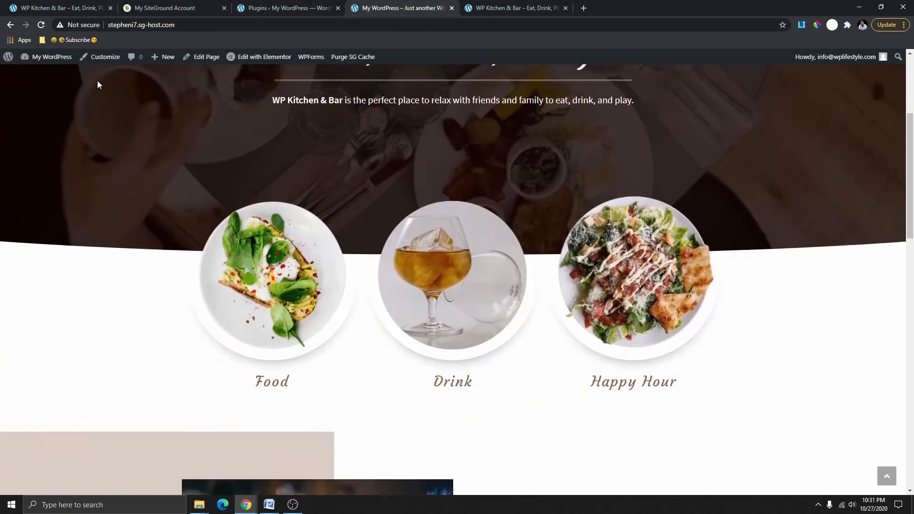
left_click(41, 25)
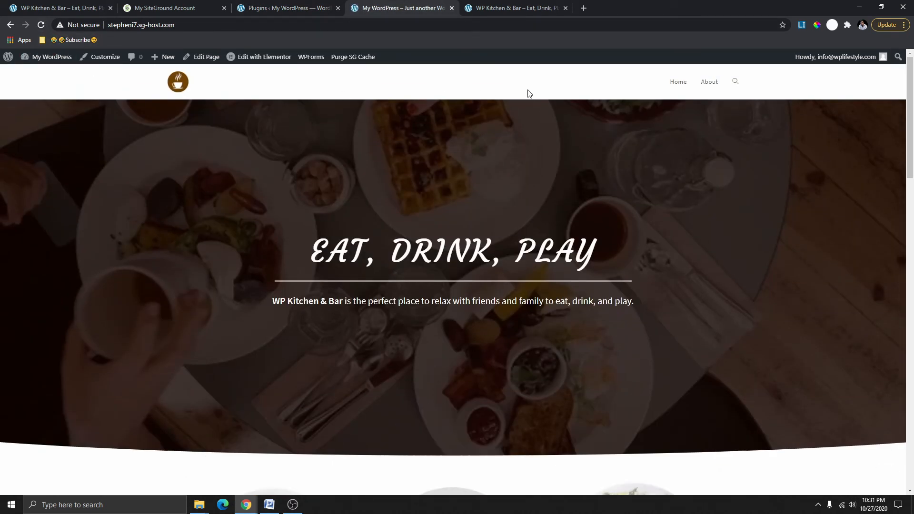
scroll(395, 319, "down", 3)
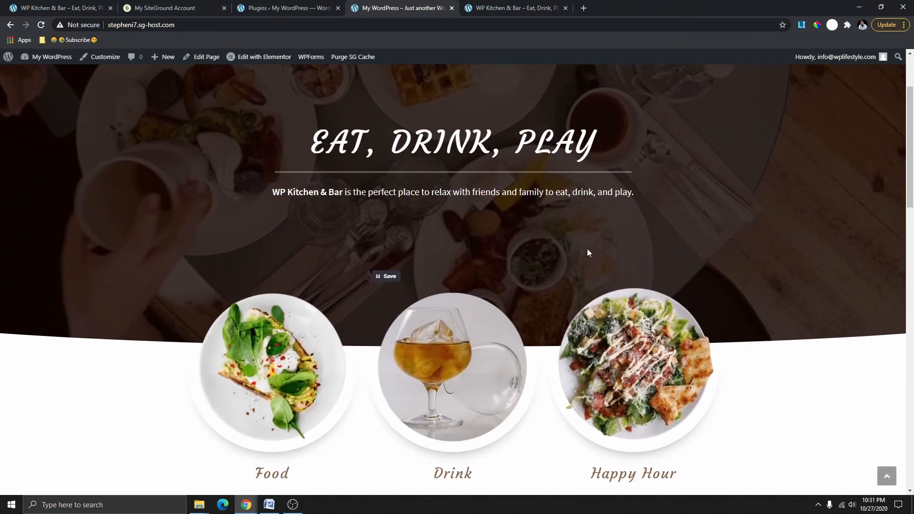
scroll(589, 252, "up", 3)
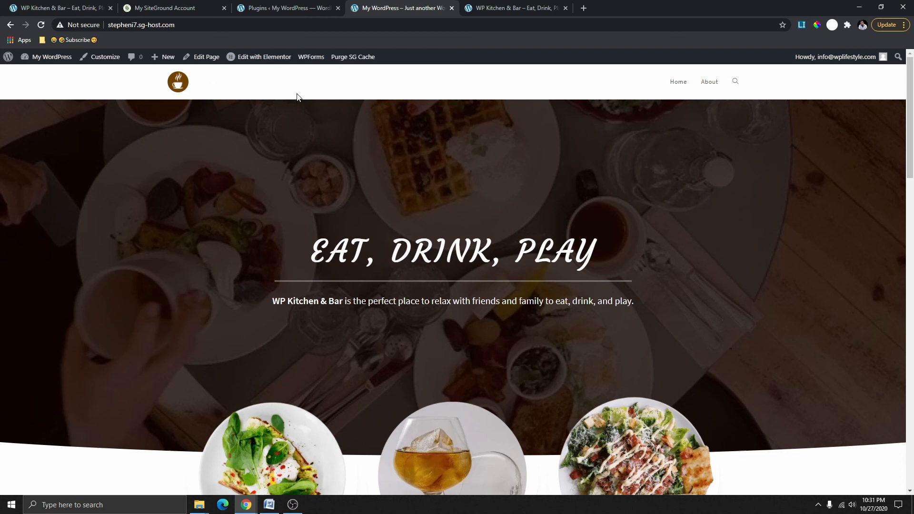
left_click(286, 8)
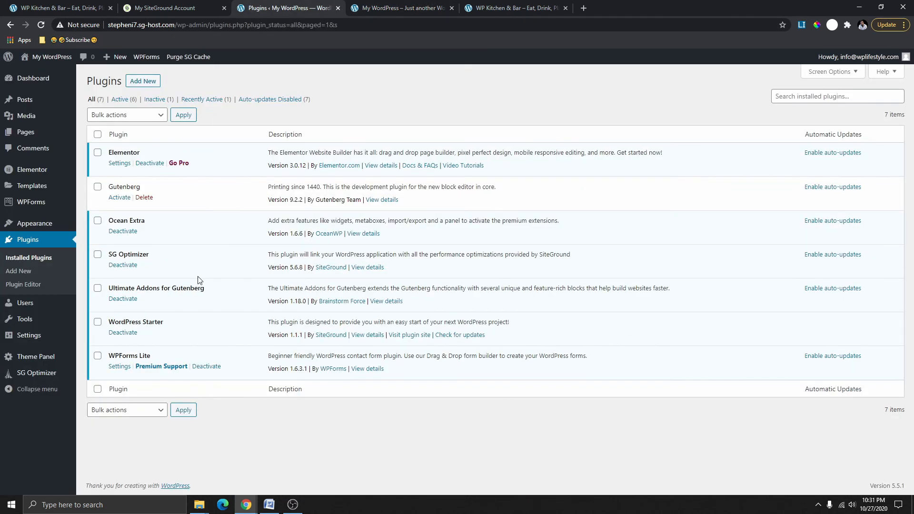
Search the Add Plugins page for Gloriafood.
left_click(143, 82)
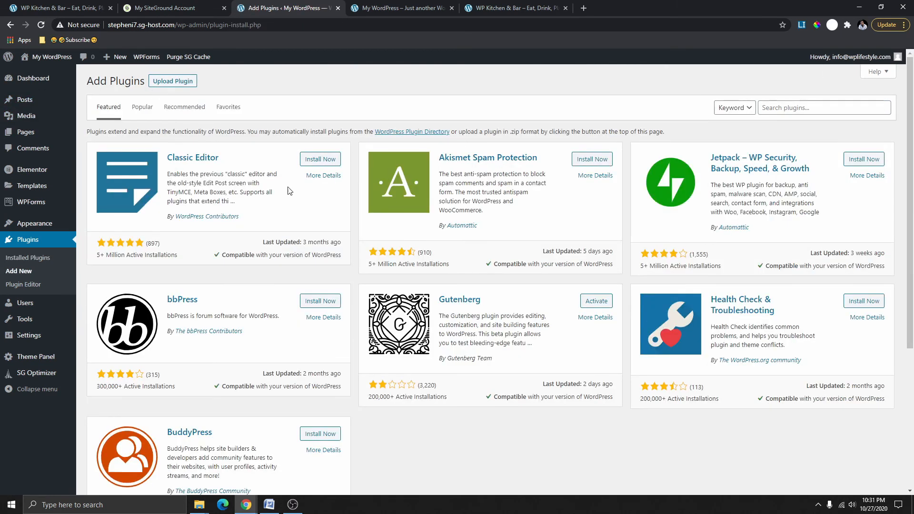
right_click(779, 108)
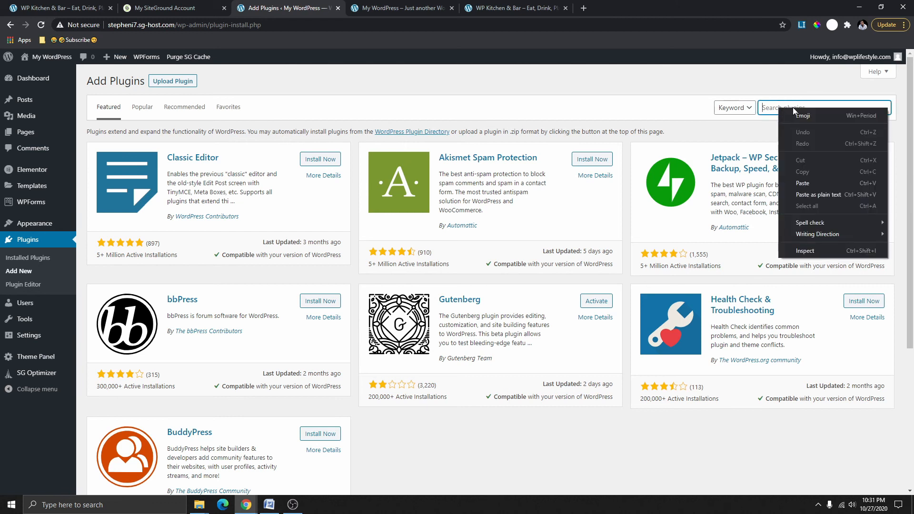
left_click(808, 185)
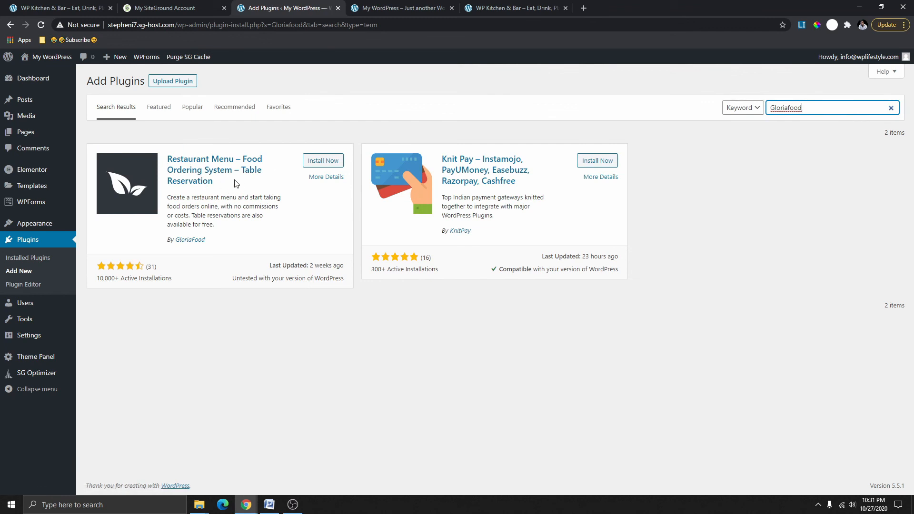
Install and activate the GloriaFood Restaurant Menu – Food Ordering System plugin.
left_click(319, 163)
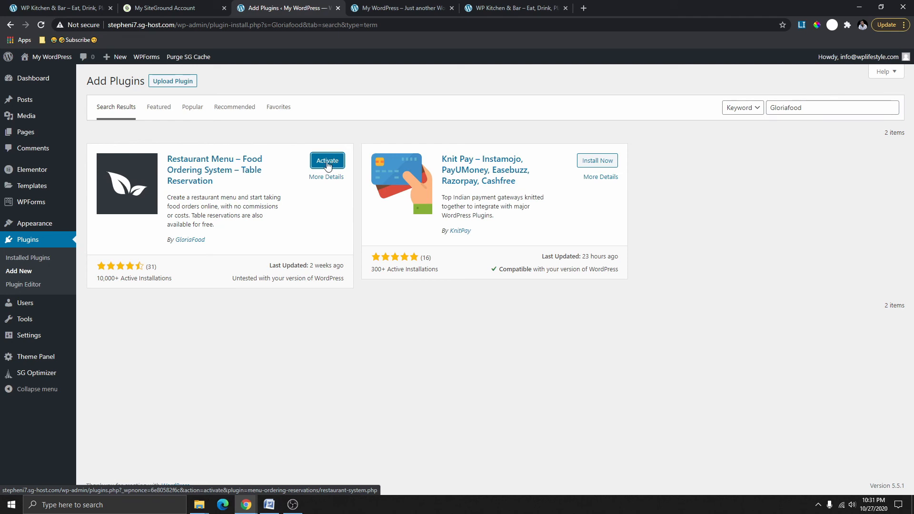
left_click(332, 162)
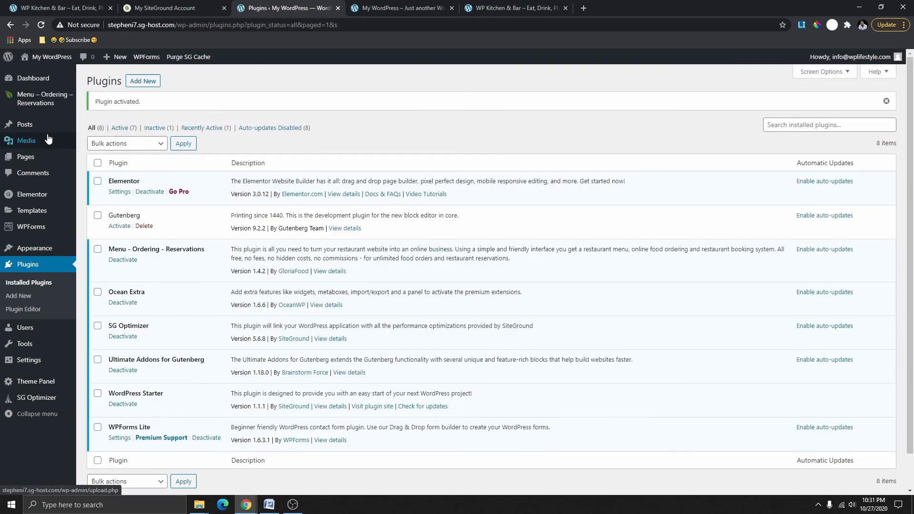
mouse_move(29, 100)
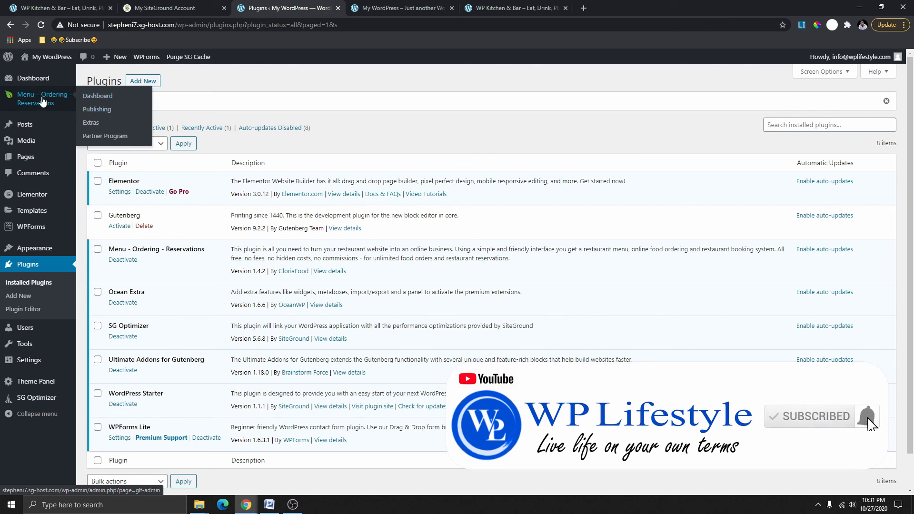
Sign up from the plugin dashboard with an email, password and WP Kitchen & Bar restaurant details.
left_click(101, 96)
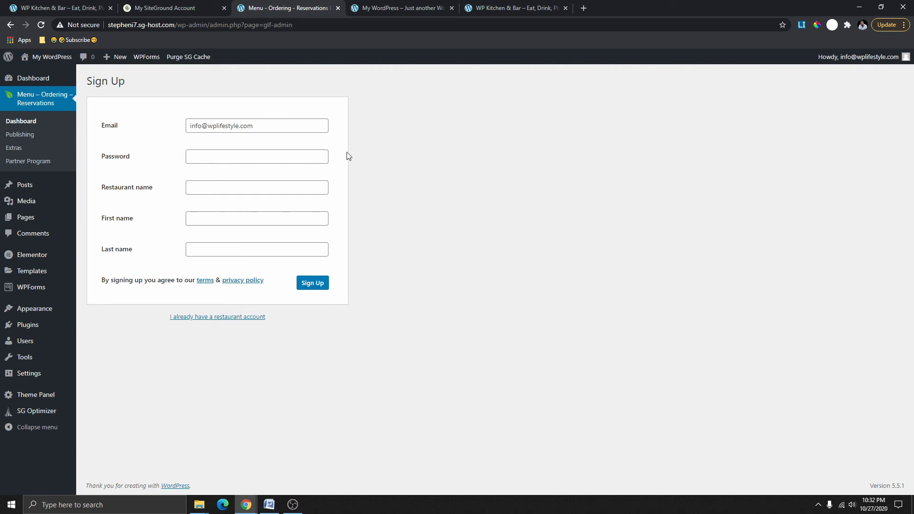
left_click_drag(256, 125, 188, 126)
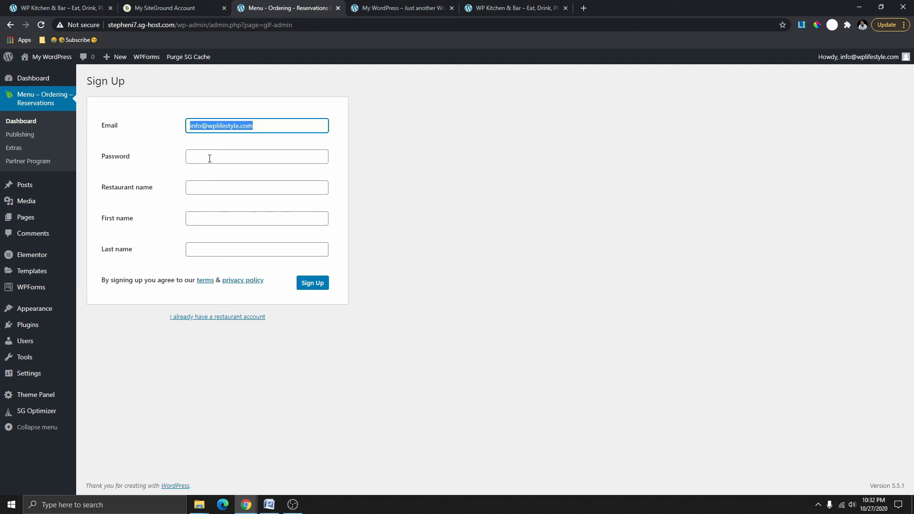
left_click(206, 159)
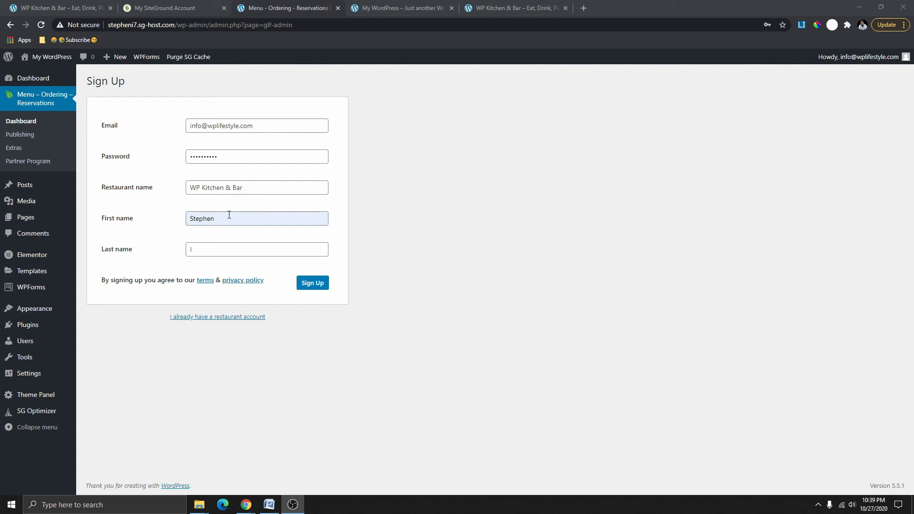
left_click(313, 283)
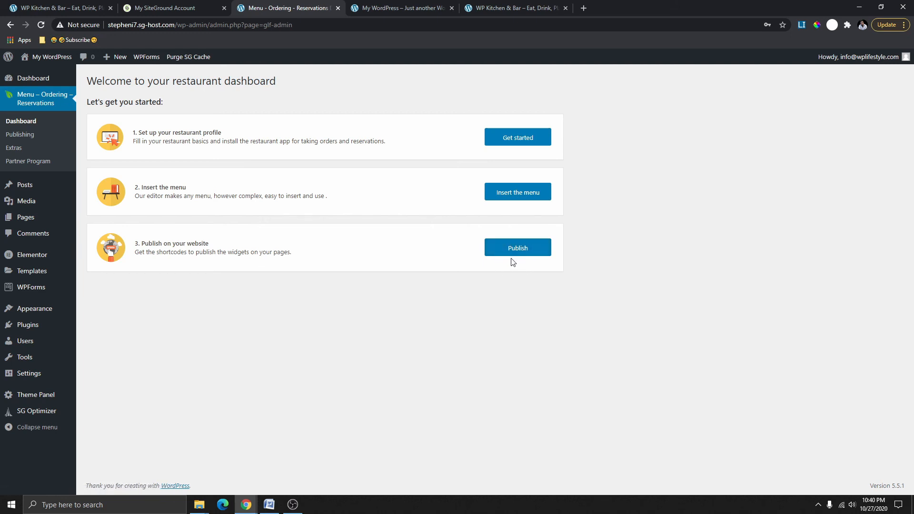
Enter the restaurant phone number and a Canada, British Columbia address with street number 7000.
left_click(518, 143)
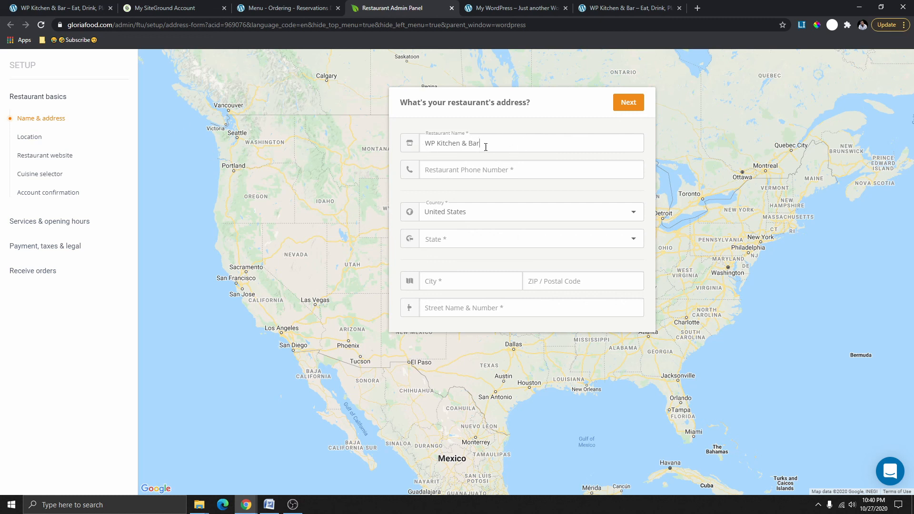
left_click(453, 165)
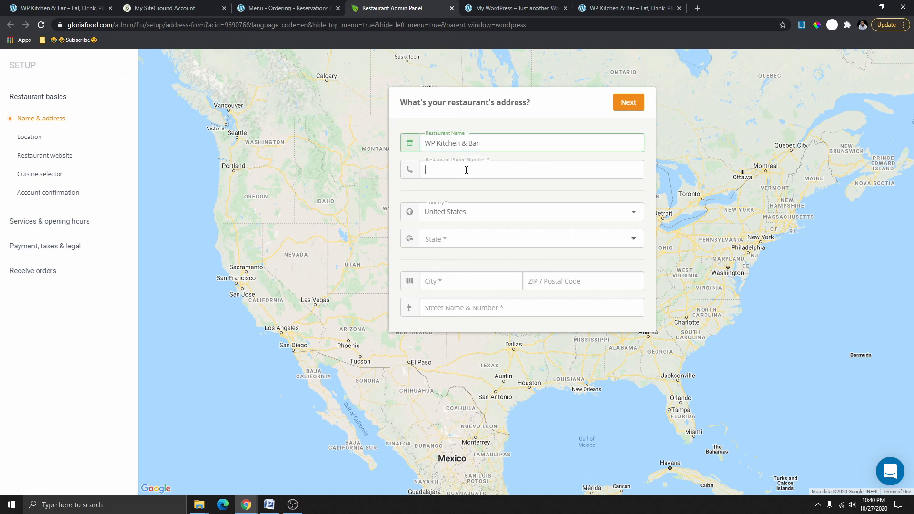
left_click(480, 218)
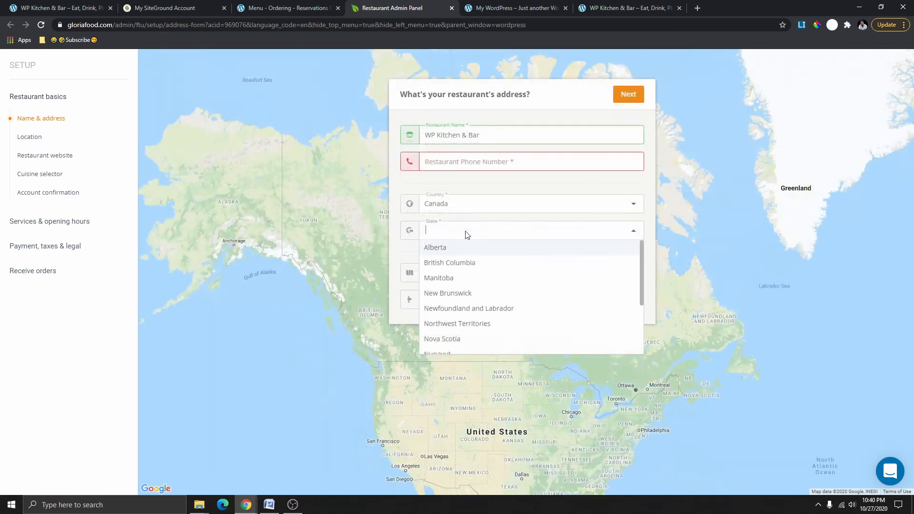
left_click(470, 265)
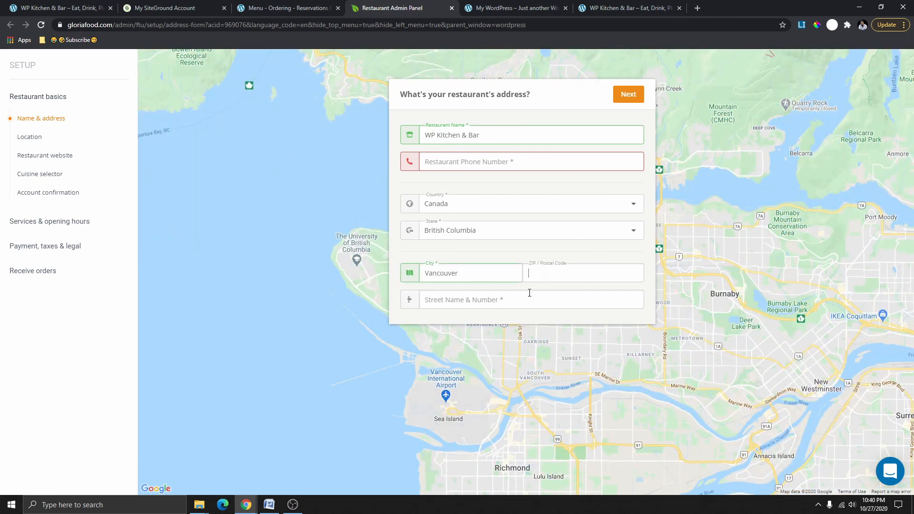
left_click(510, 299)
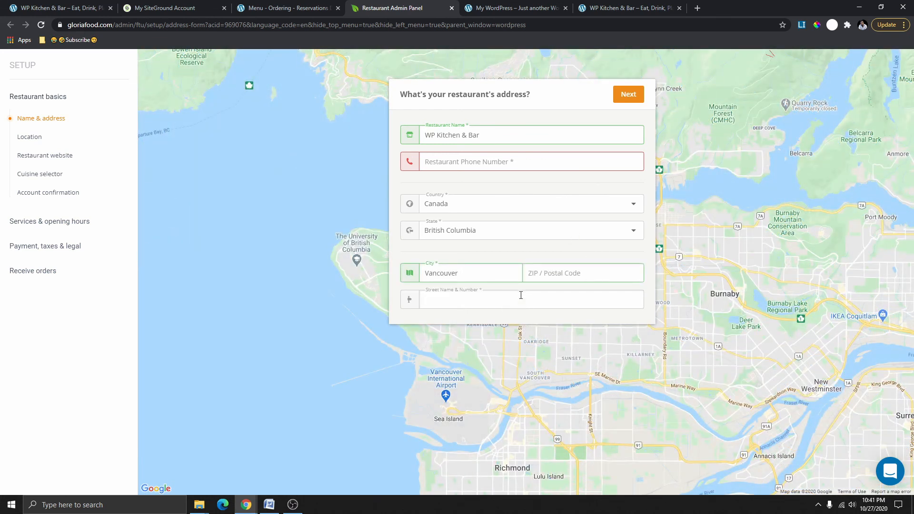
type("7000")
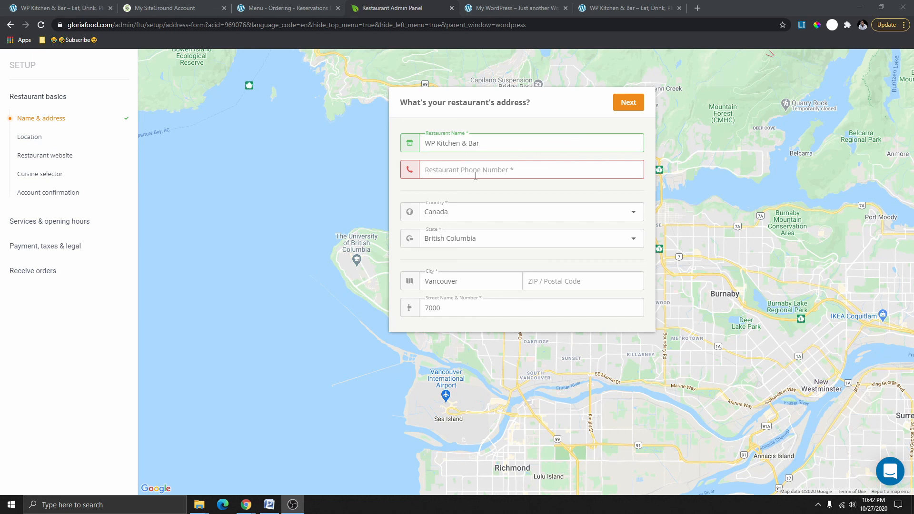
left_click(636, 103)
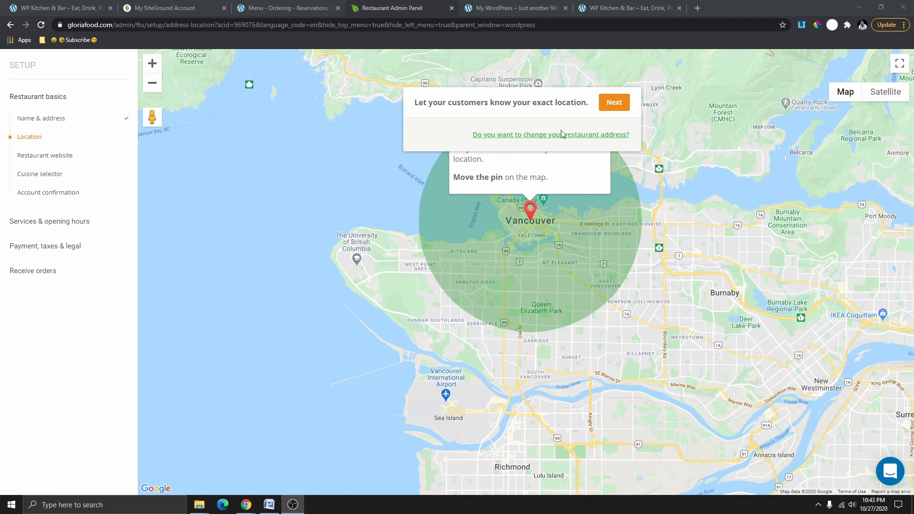
Get past the map location and answer Yes to having a website domain.
left_click(614, 102)
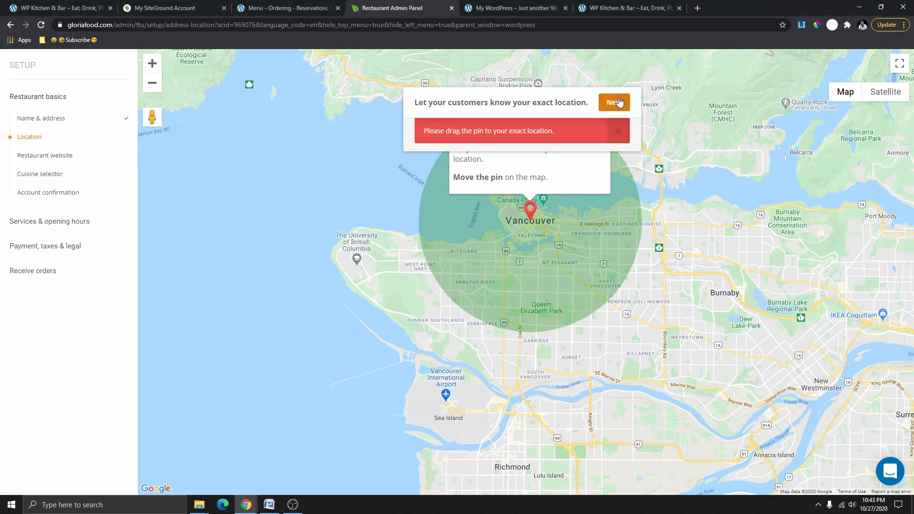
left_click(45, 158)
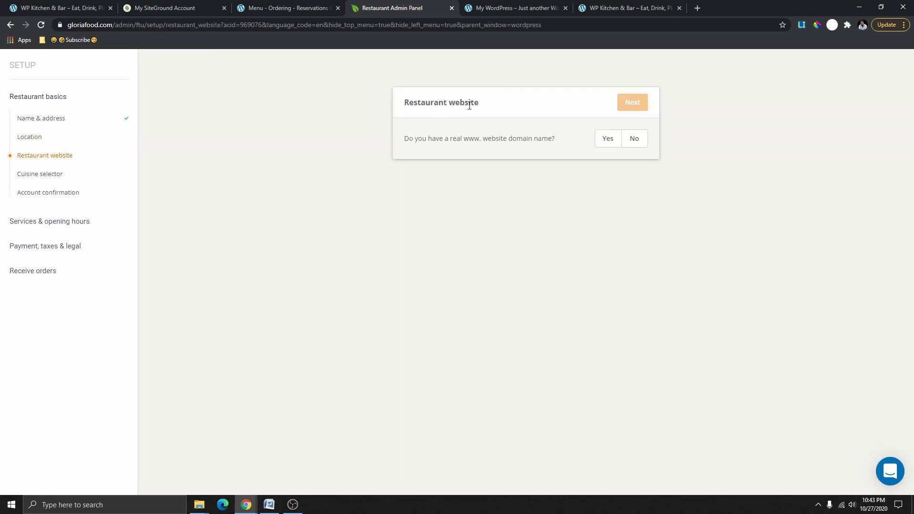
left_click(606, 143)
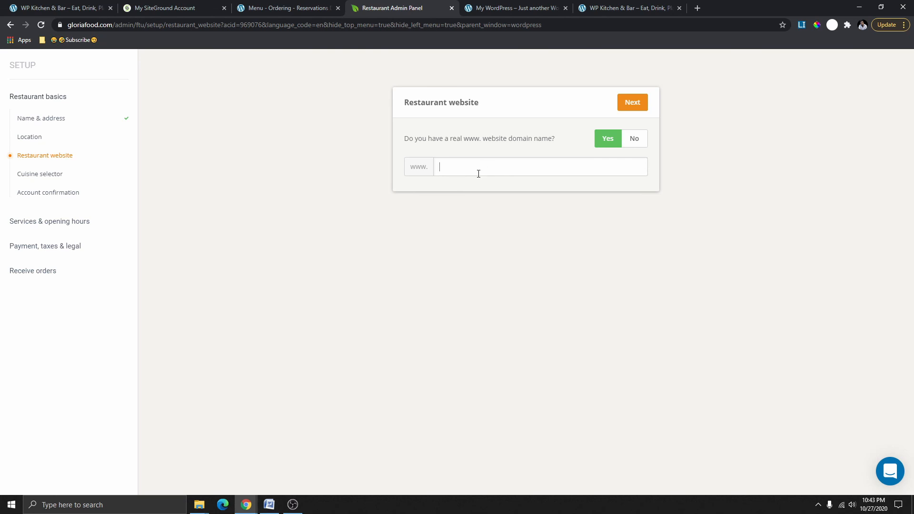
Submit the domain, select Burger, Pizza, Salads and Fast food cuisines, dismiss the warning and continue.
key("Return")
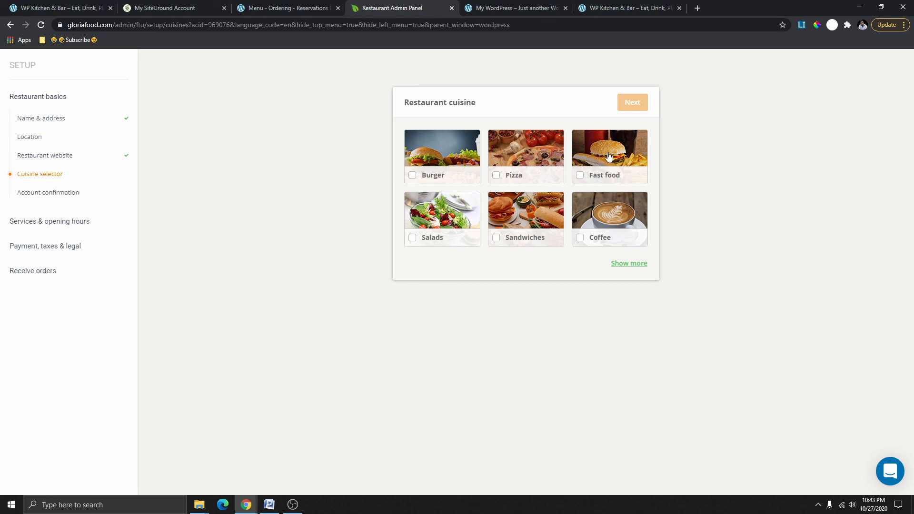
left_click(428, 173)
left_click(514, 255)
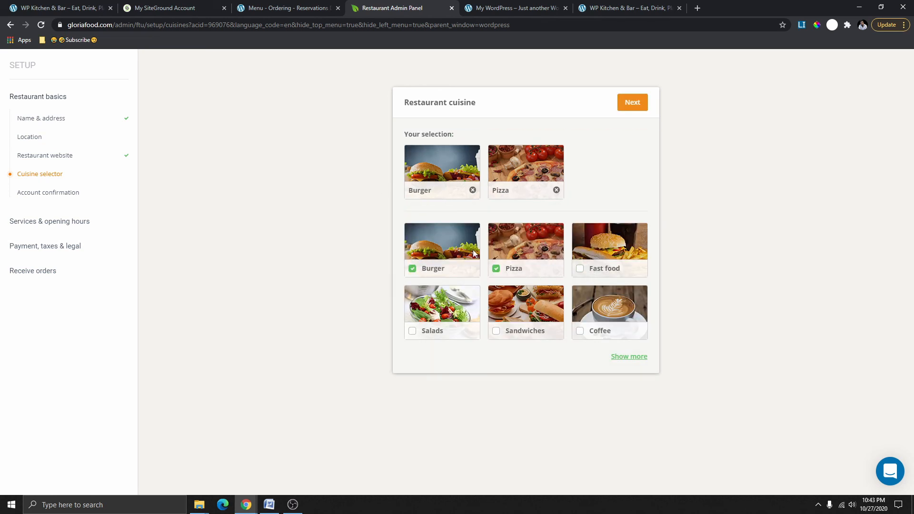
left_click(433, 317)
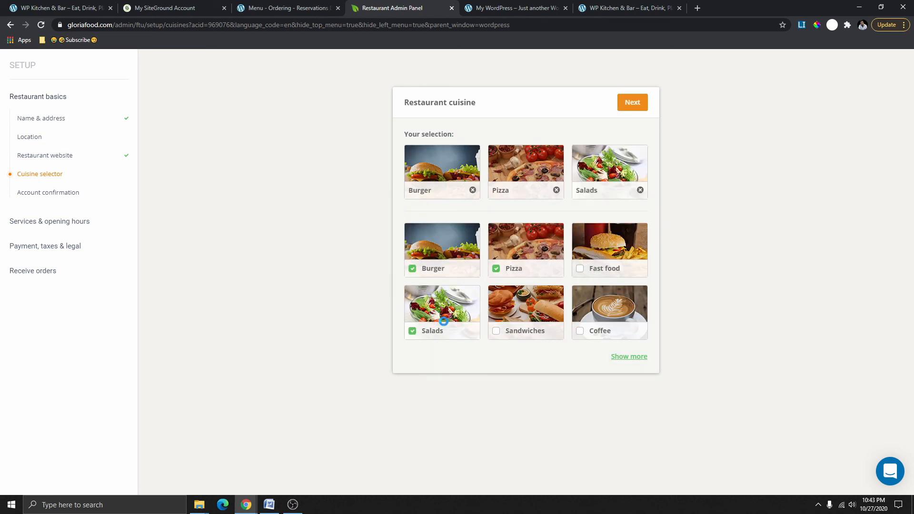
left_click(595, 269)
left_click(628, 150)
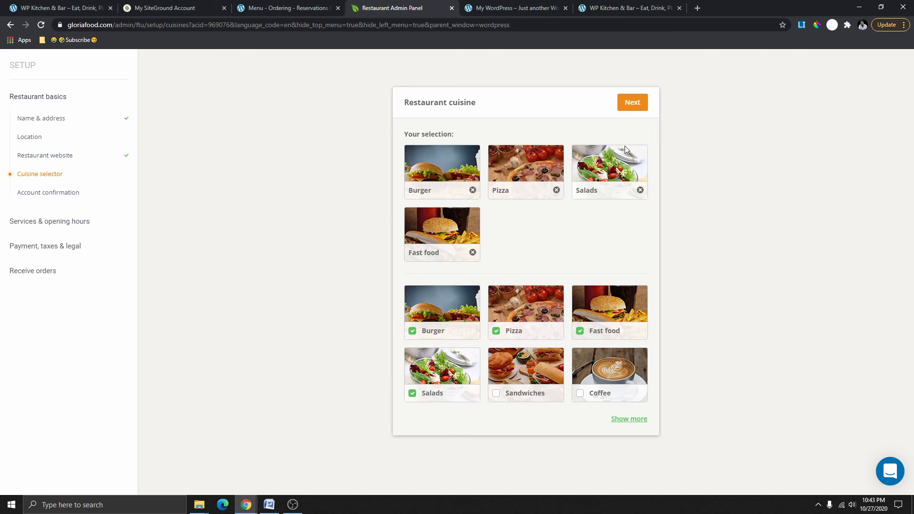
left_click(633, 104)
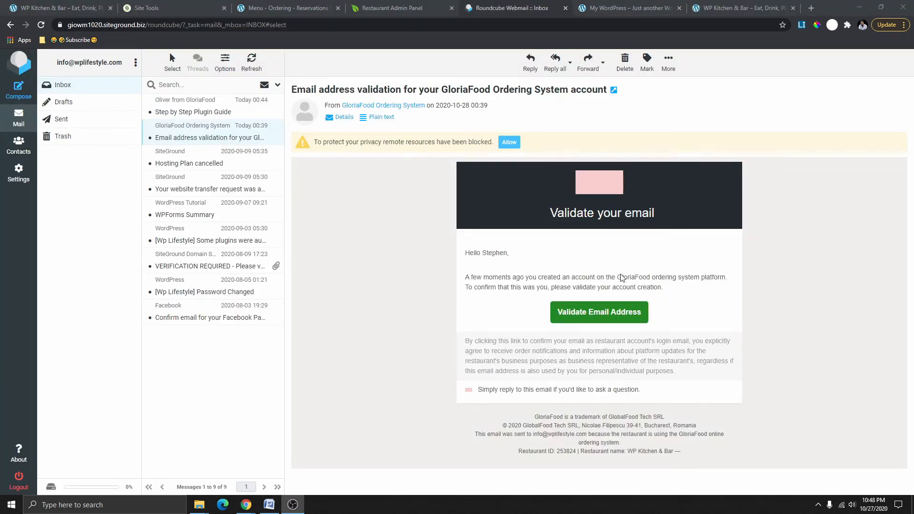
Validate the email from the GloriaFood message, close the confirmation tab and return to the admin panel.
left_click(609, 318)
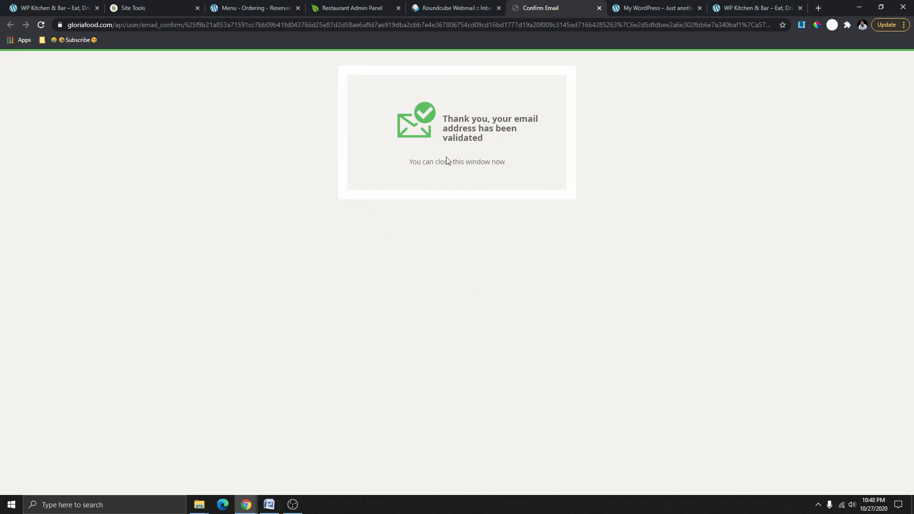
left_click(599, 8)
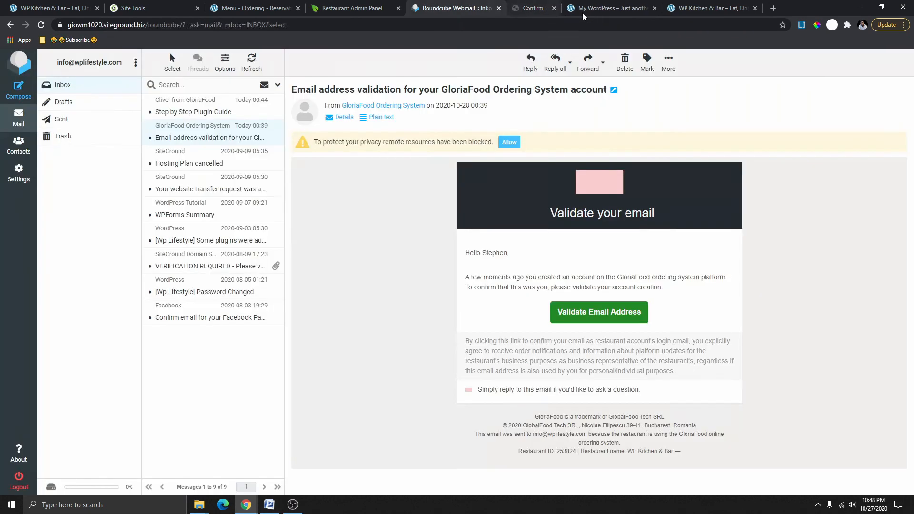
left_click(378, 8)
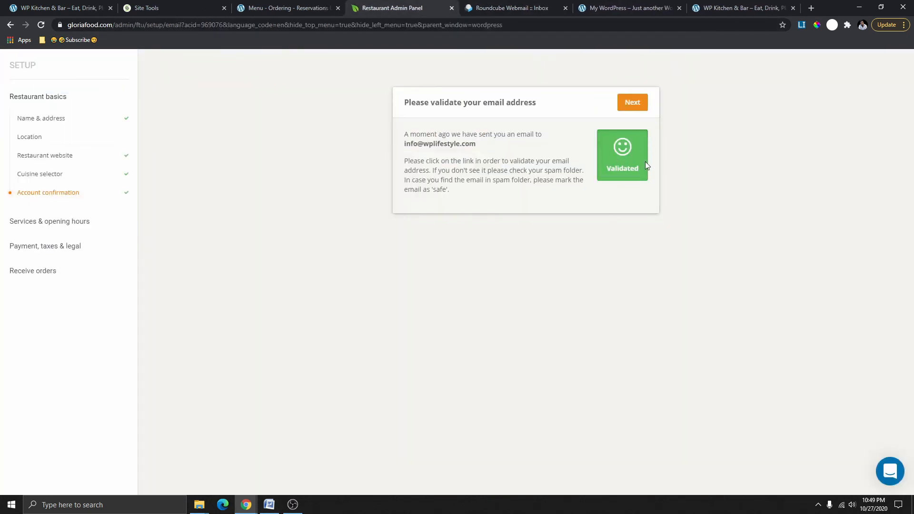
Move past the validated email step and set Pickup to No.
left_click(634, 102)
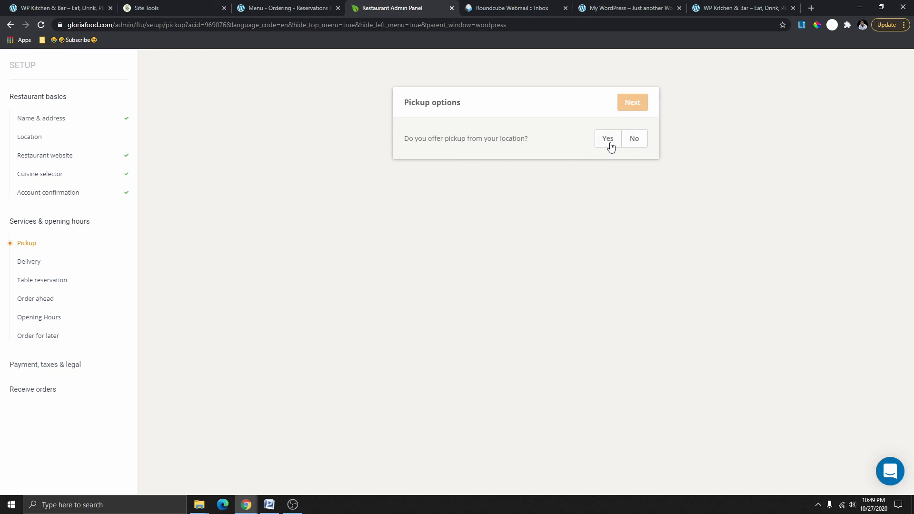
left_click(609, 143)
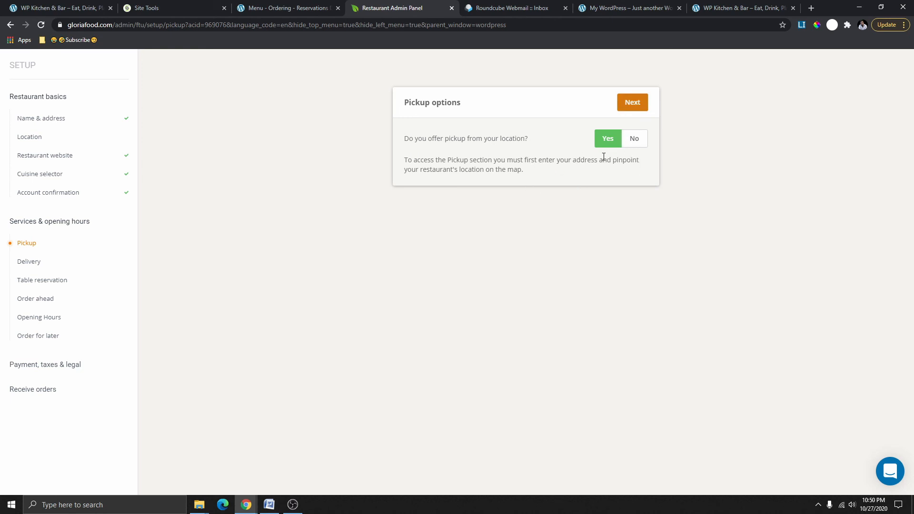
left_click(635, 141)
left_click(613, 141)
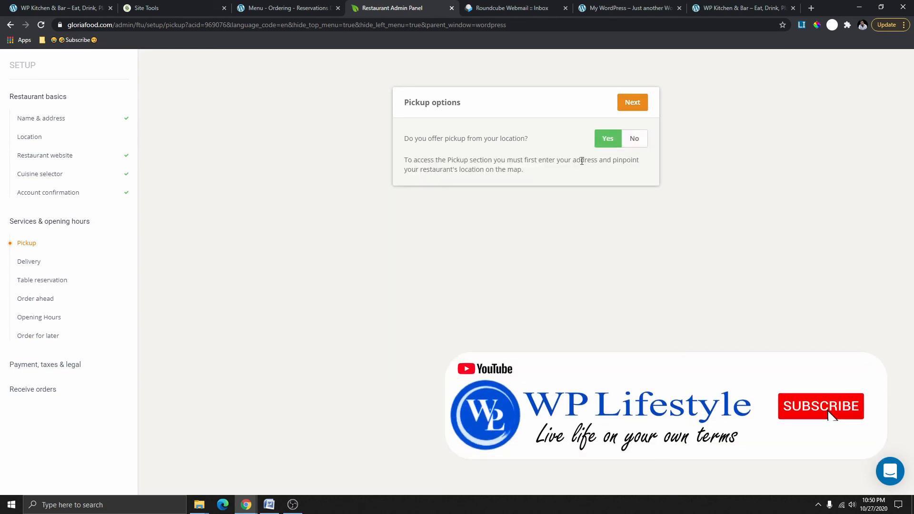
left_click_drag(523, 173, 409, 157)
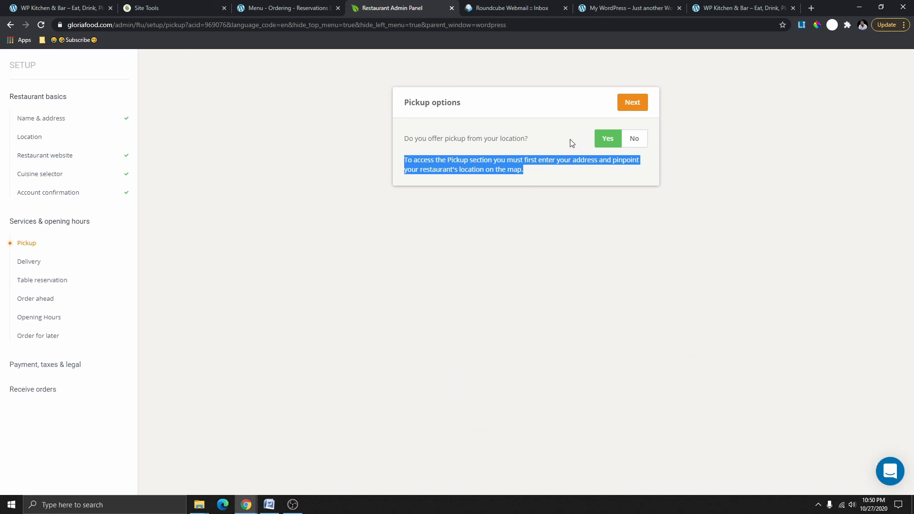
left_click(635, 141)
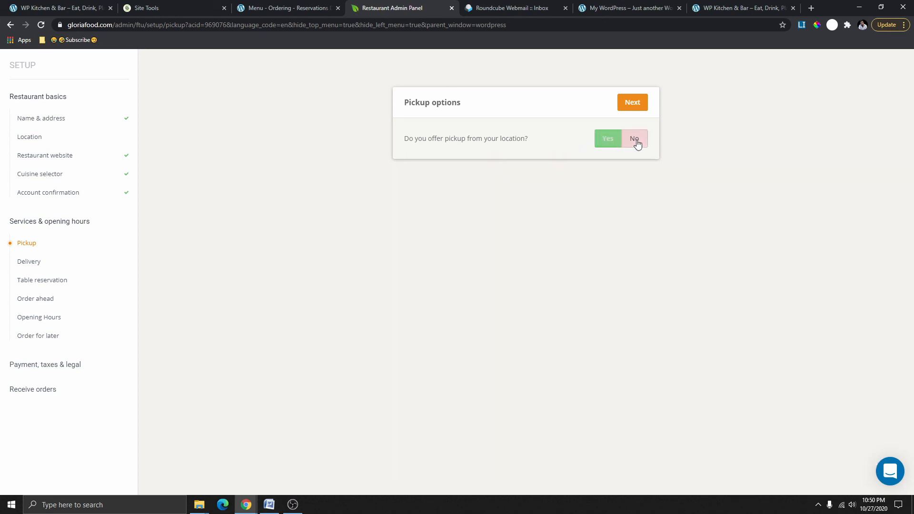
left_click(629, 106)
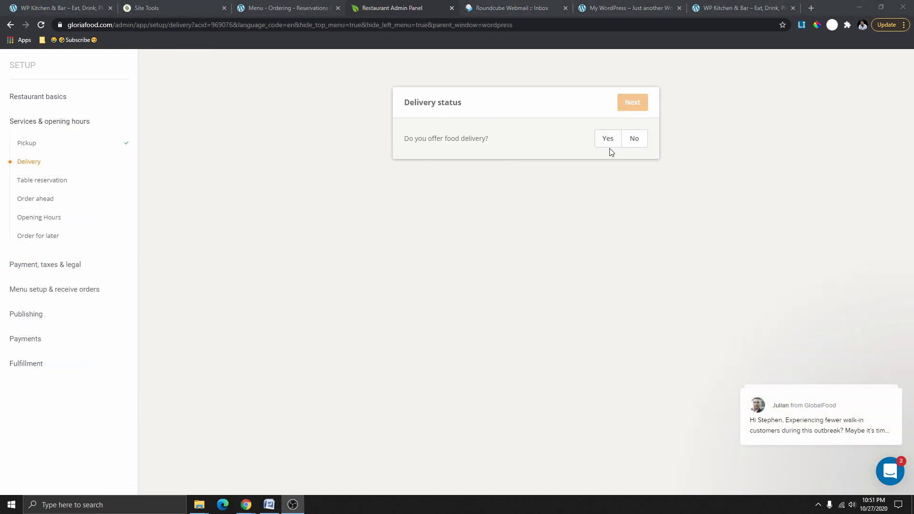
Set Delivery to No, clearing the missing-steps warning, and continue to table reservations.
left_click(636, 141)
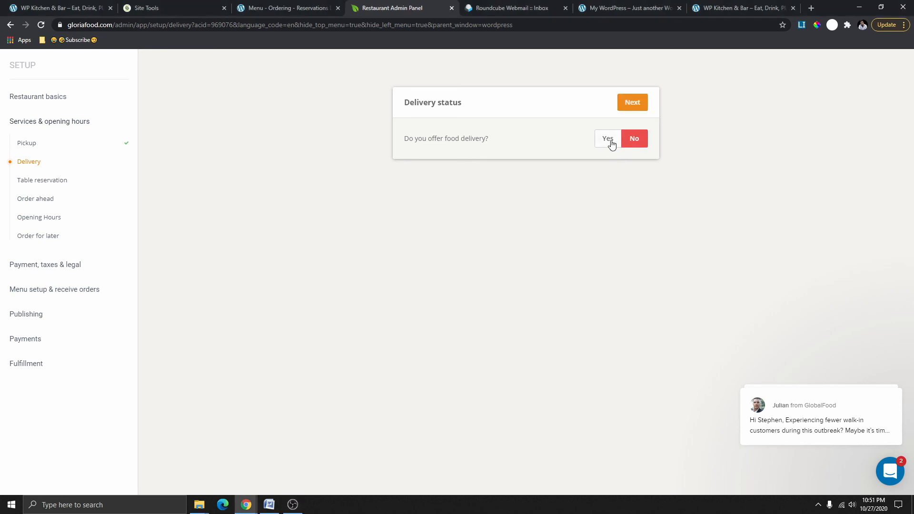
left_click(611, 143)
left_click(629, 107)
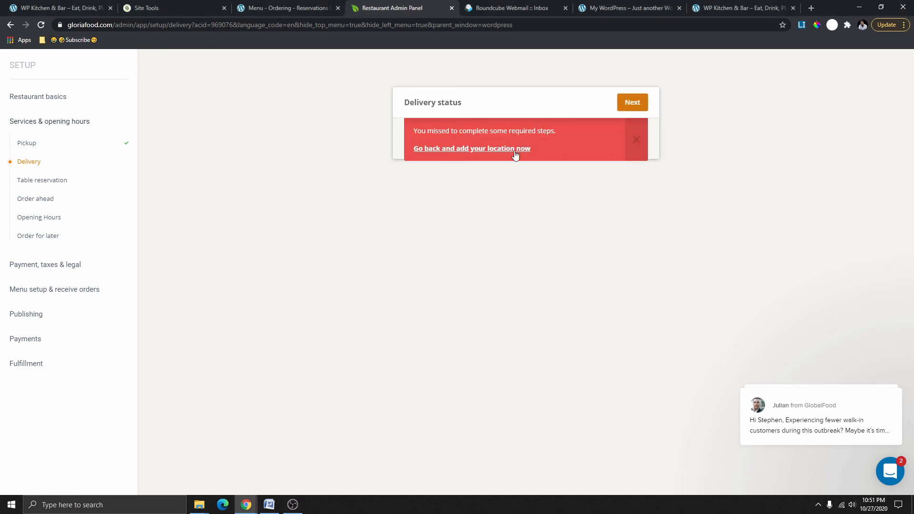
left_click(637, 141)
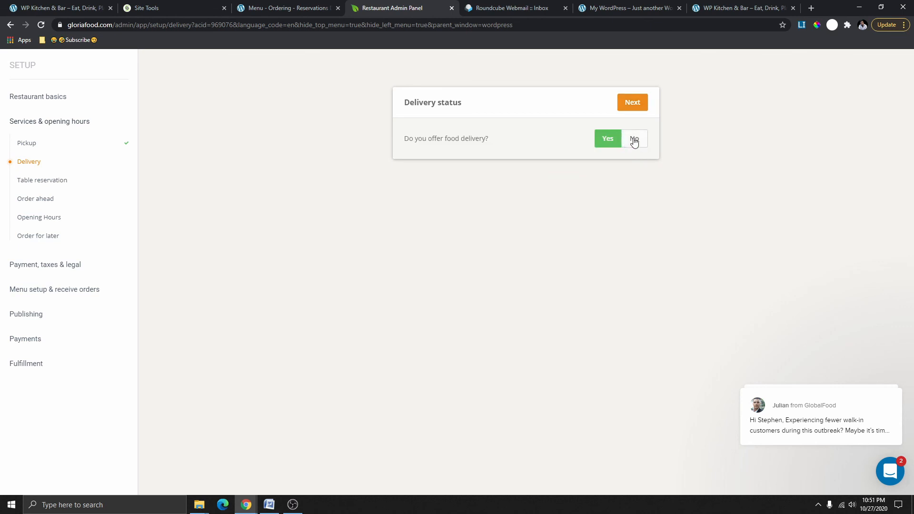
left_click(633, 141)
left_click(607, 139)
left_click(634, 108)
left_click(635, 139)
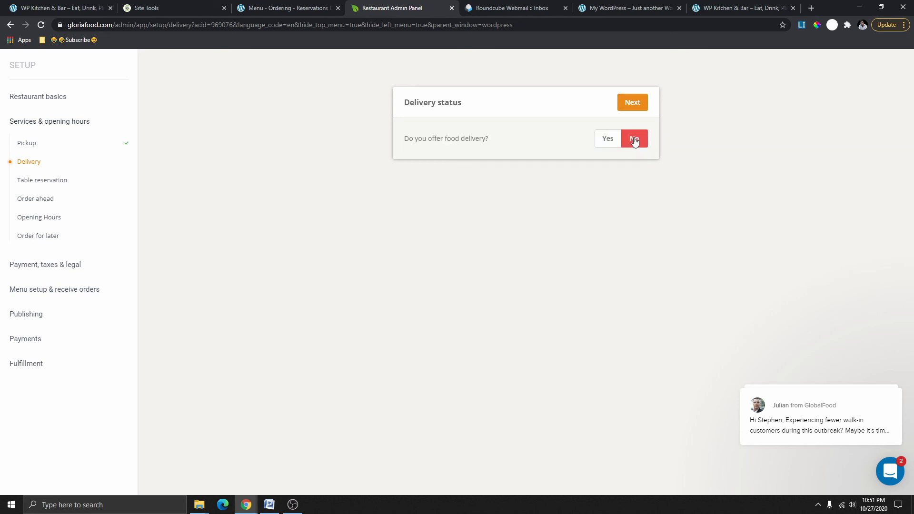
left_click(629, 102)
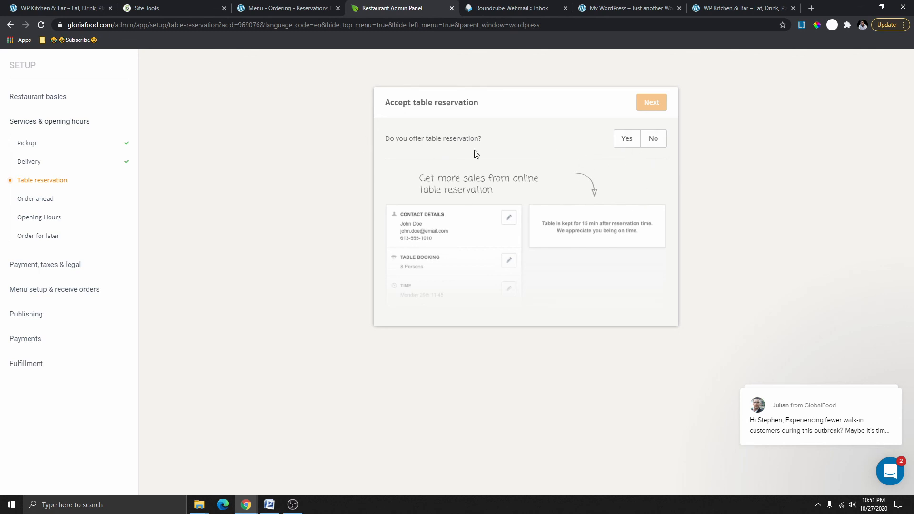
Enable table reservations for 6 to 20 persons, held 30 min, booked 120 min to 2 days ahead.
left_click(627, 139)
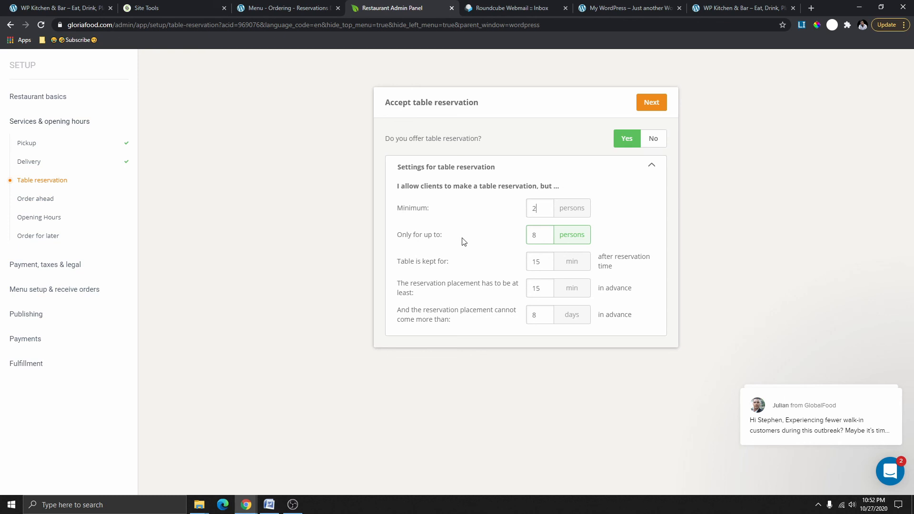
left_click(536, 235)
left_click_drag(543, 240, 528, 241)
left_click_drag(551, 232, 521, 246)
type("20")
left_click_drag(542, 209, 511, 220)
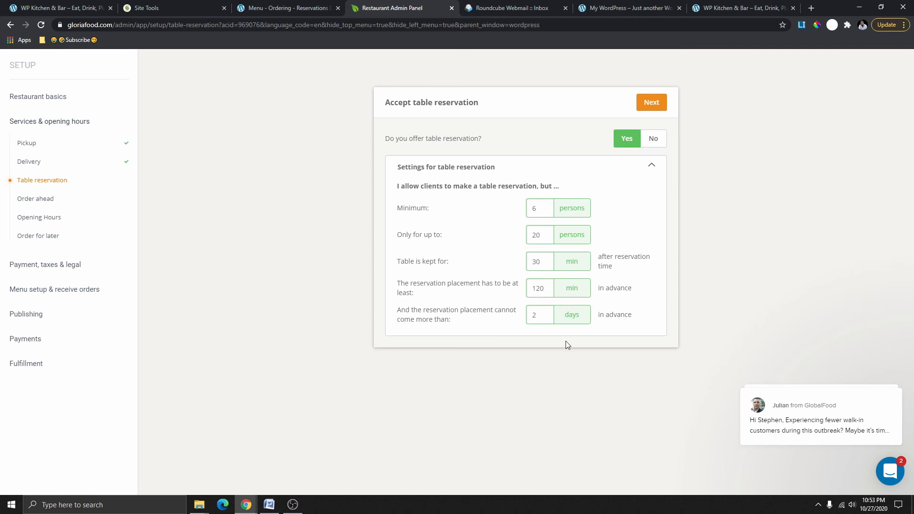
left_click(651, 102)
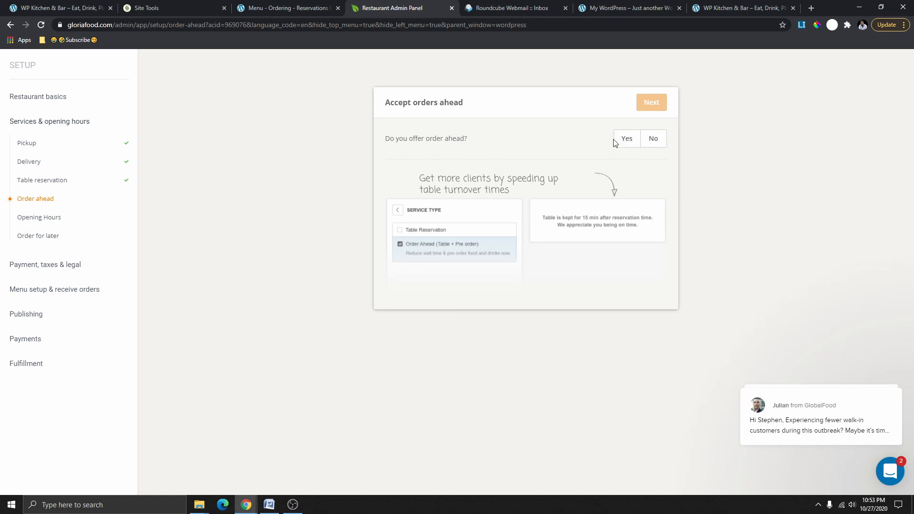
On the live restaurant site, fill in a table reservation for 4 persons, Saturday 31st, 1:30 PM.
left_click(620, 9)
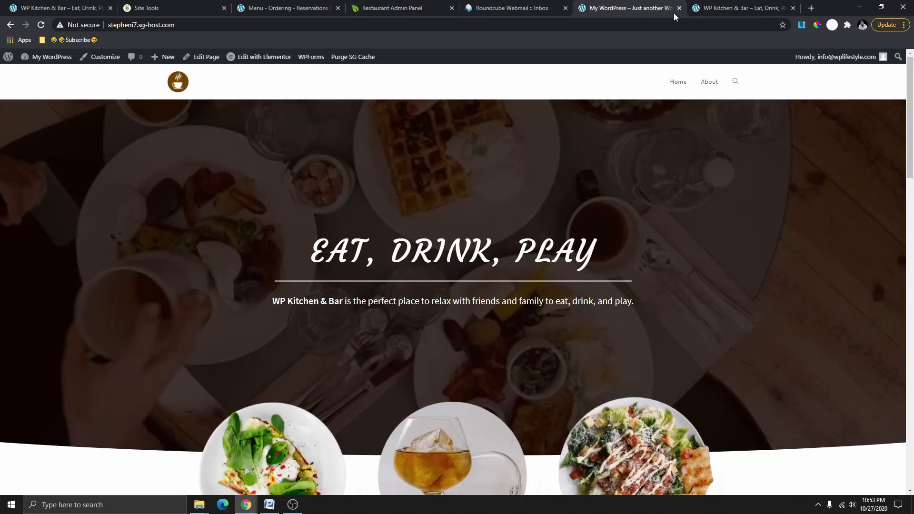
left_click(714, 9)
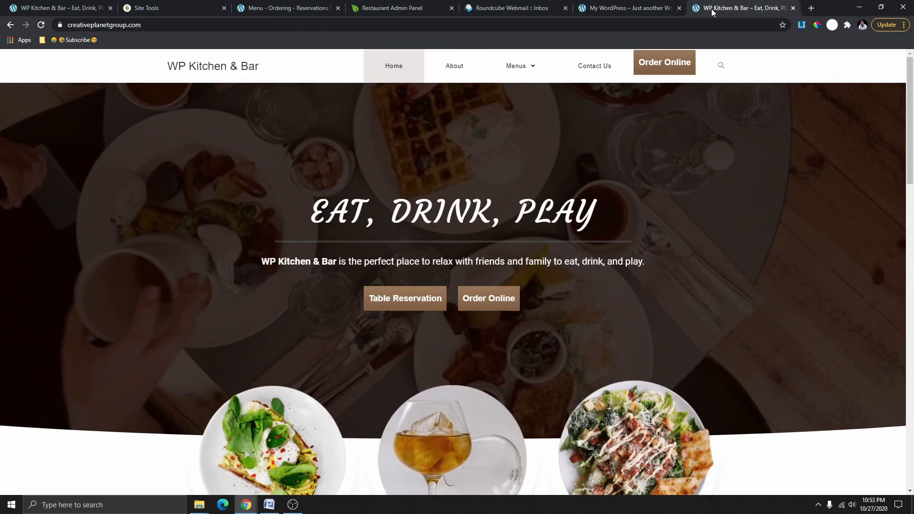
left_click(428, 303)
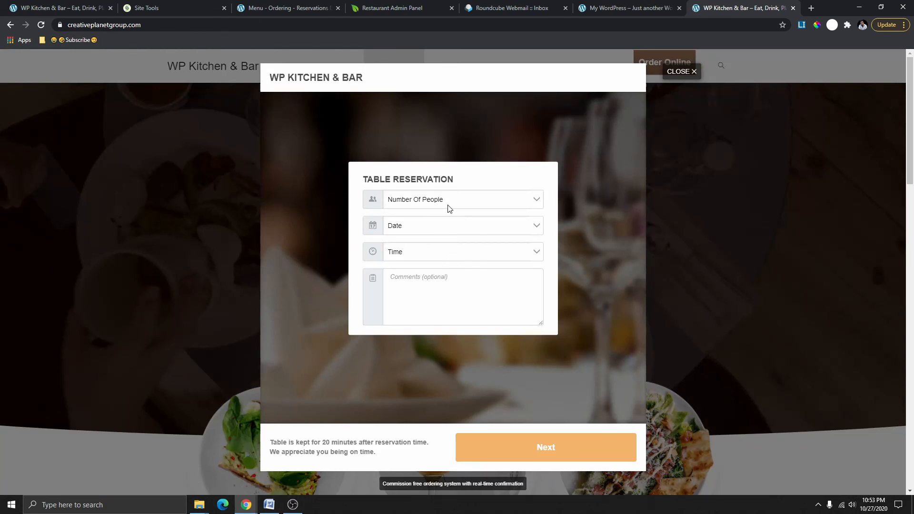
left_click(448, 209)
left_click(435, 239)
left_click(436, 231)
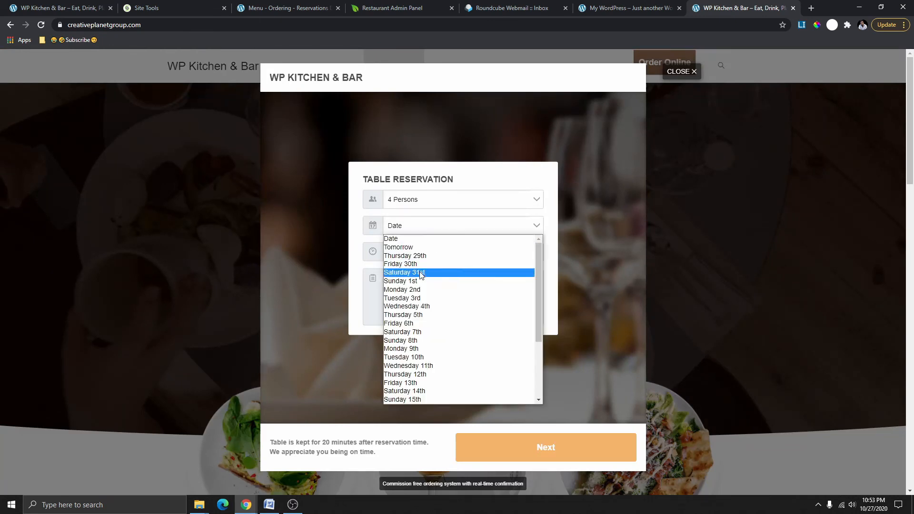
left_click(421, 273)
left_click(421, 253)
left_click(430, 316)
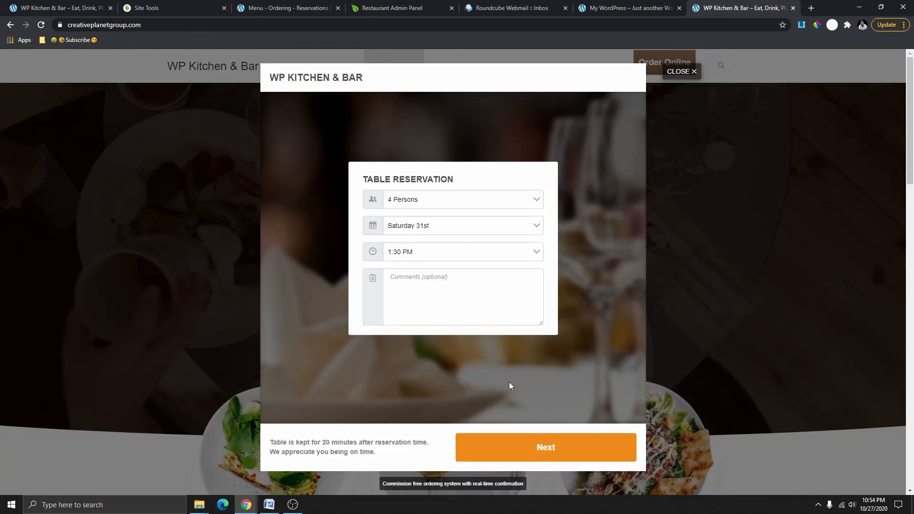
Submit the reservation, choose Yes to order food now, and return to the admin panel.
left_click(562, 455)
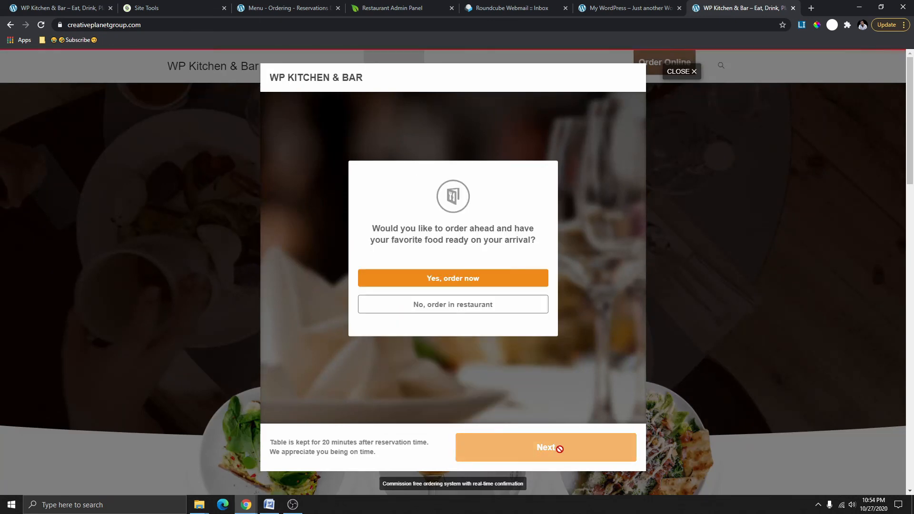
left_click(469, 286)
left_click(422, 13)
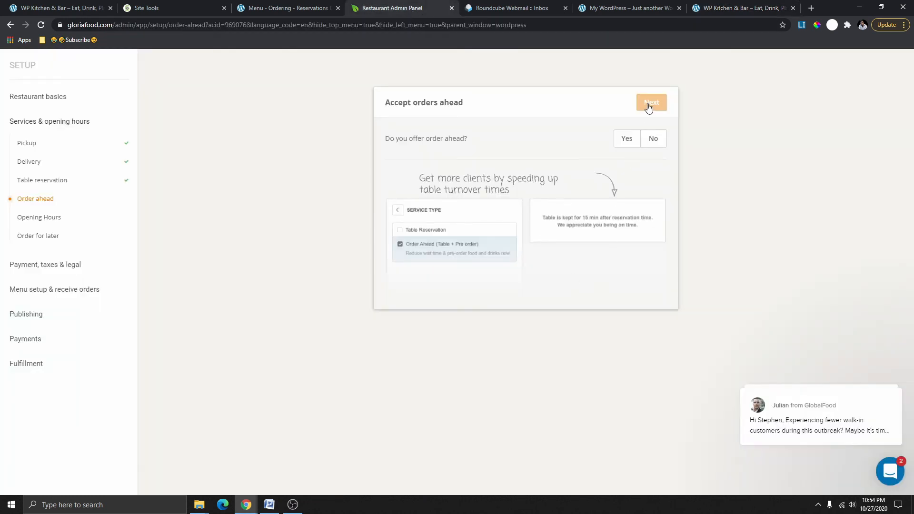
Set Accept orders ahead to Yes, limited to 2 days in advance, and continue to opening hours.
left_click(627, 139)
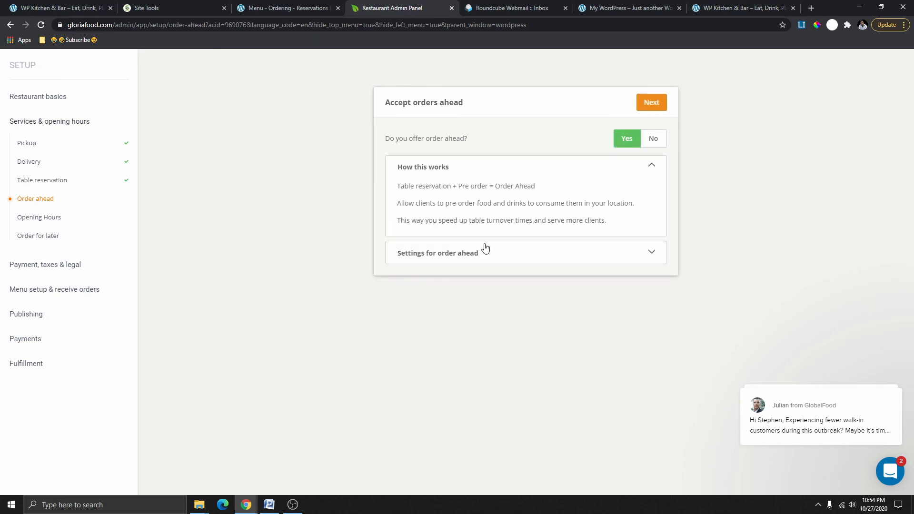
left_click(613, 254)
left_click(612, 256)
left_click(535, 255)
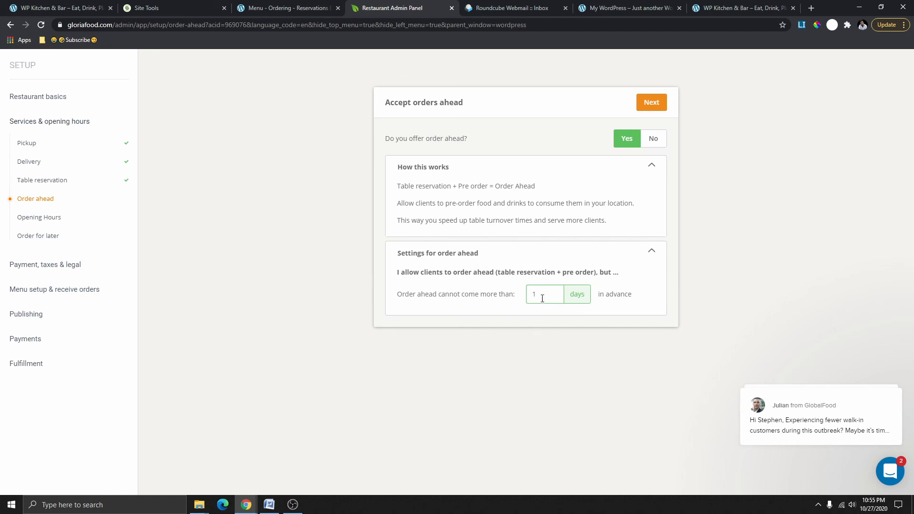
left_click_drag(543, 299, 525, 302)
left_click(649, 254)
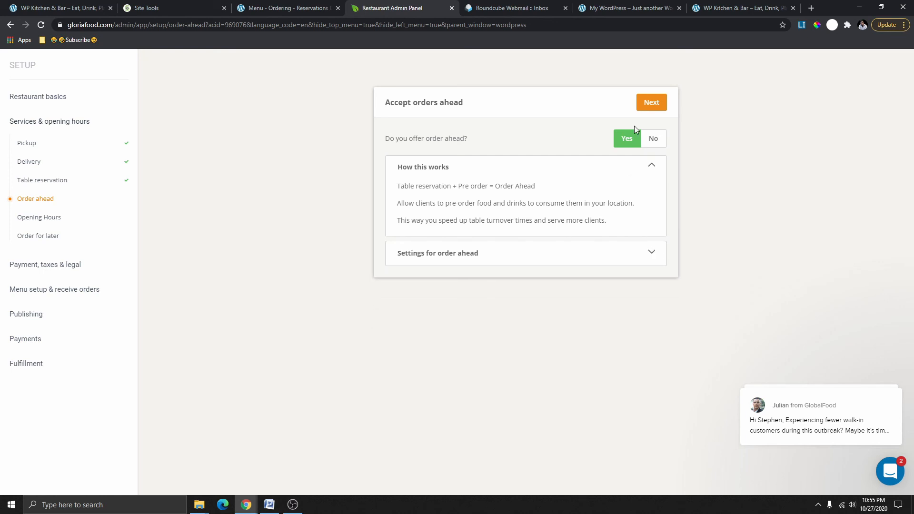
left_click(652, 102)
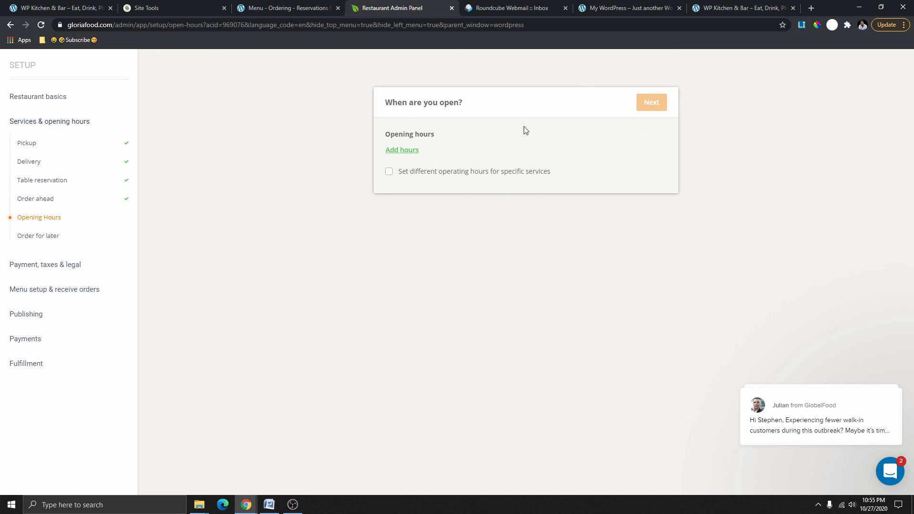
Save opening hours of 10:00 AM–08:00 PM for Monday through Saturday.
left_click(399, 151)
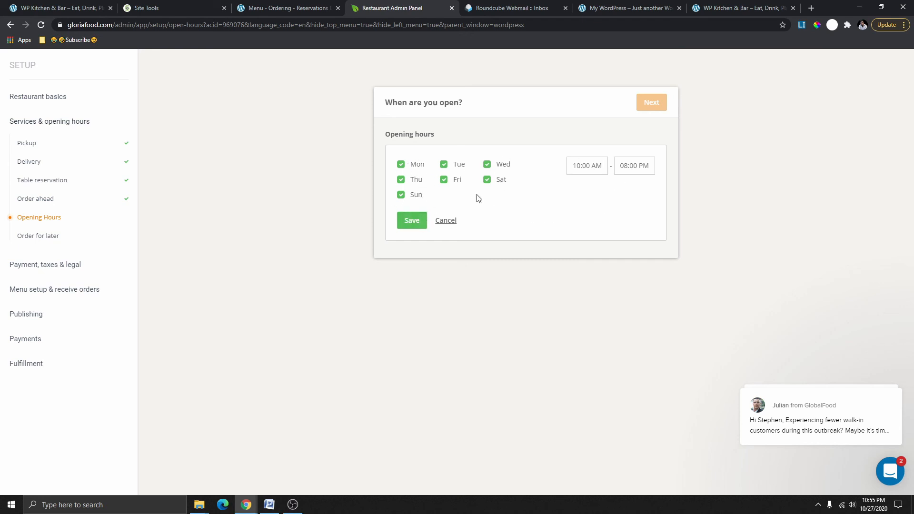
left_click(401, 195)
left_click(575, 167)
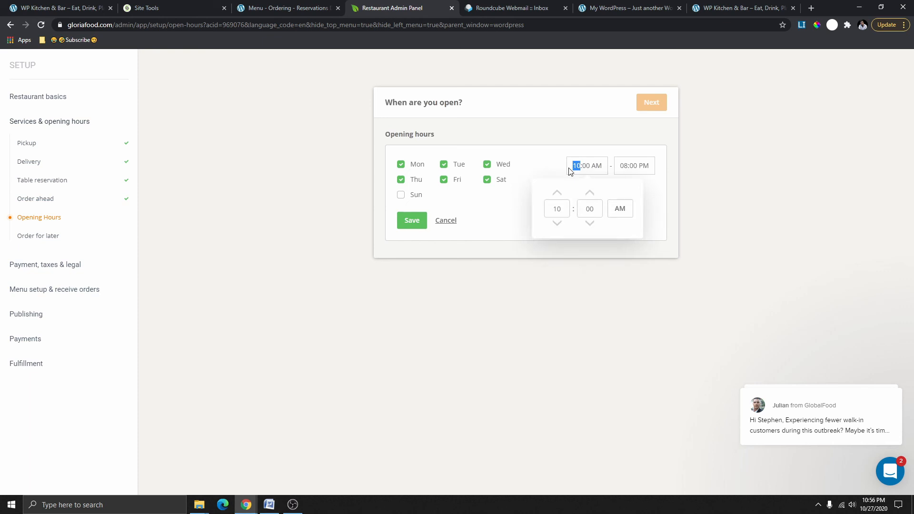
left_click(563, 174)
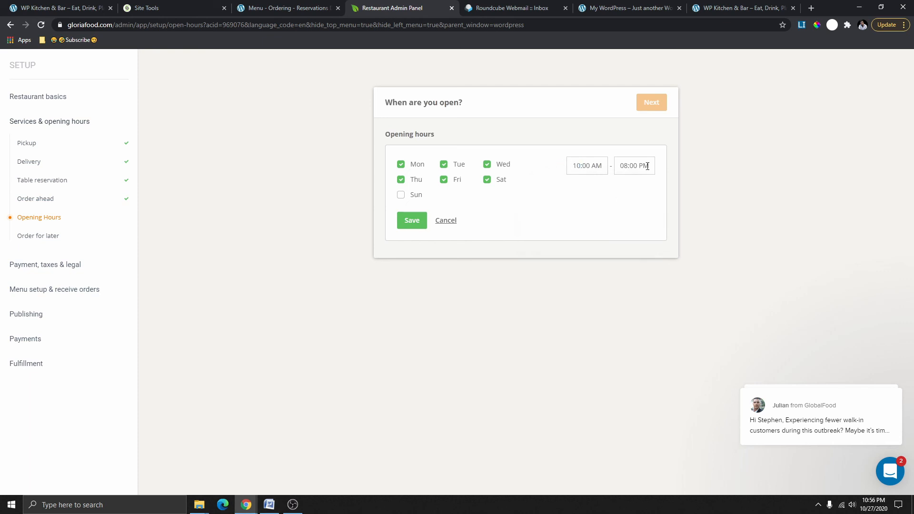
left_click(408, 223)
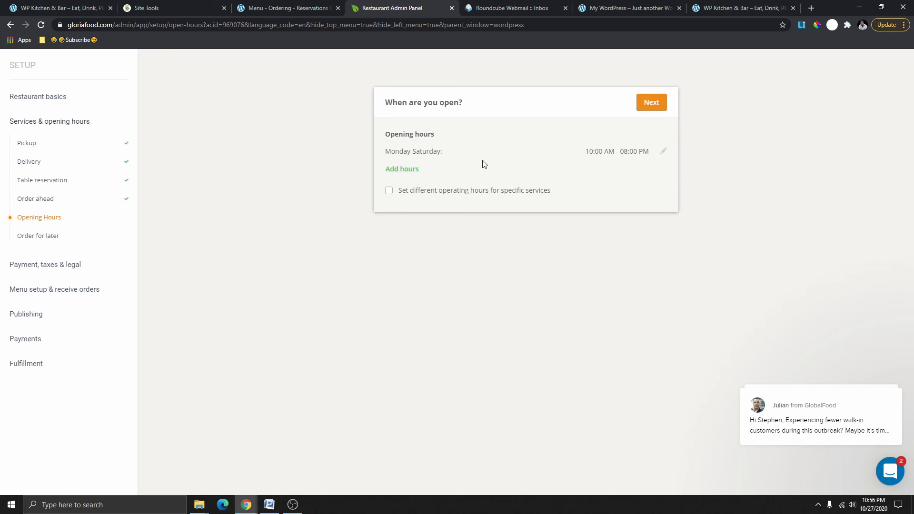
Add a Sunday-only set of hours starting at 02:00 PM.
left_click(403, 171)
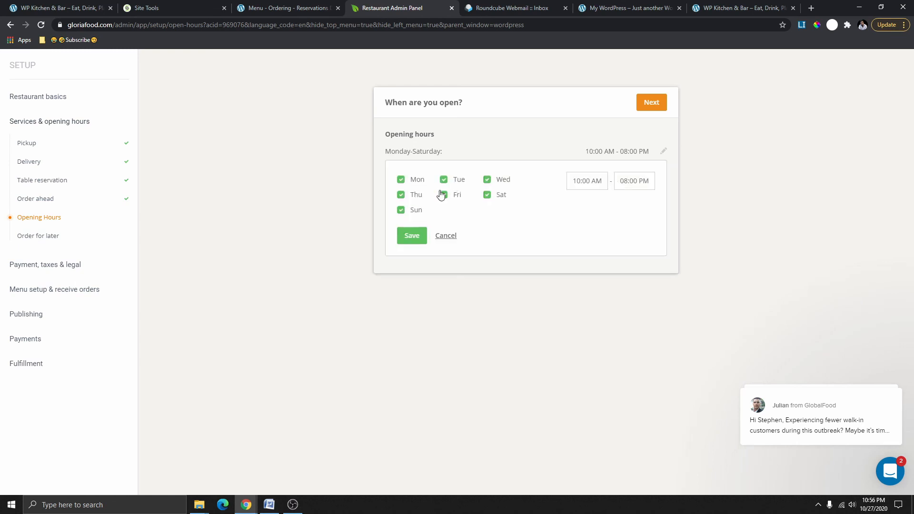
left_click(401, 180)
left_click(444, 193)
left_click(444, 180)
left_click(487, 179)
left_click(487, 195)
left_click(401, 195)
left_click(599, 181)
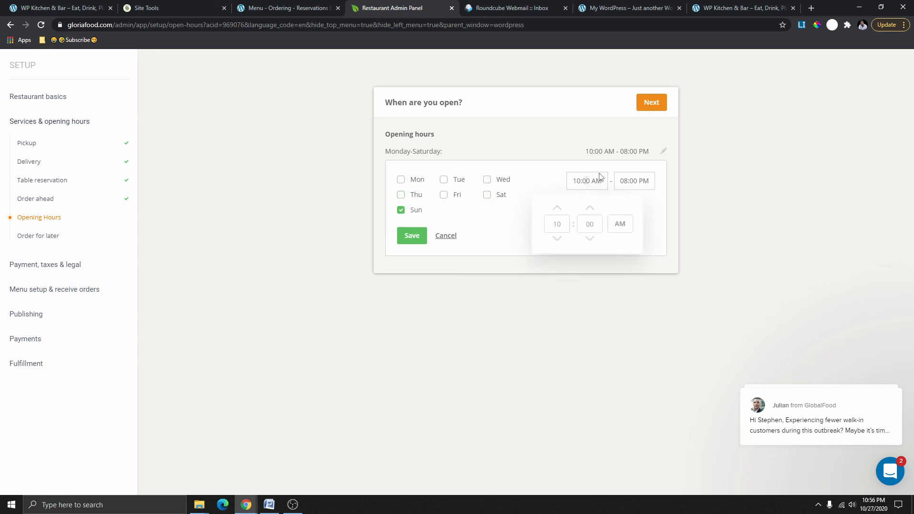
left_click(623, 226)
left_click_drag(562, 228, 544, 228)
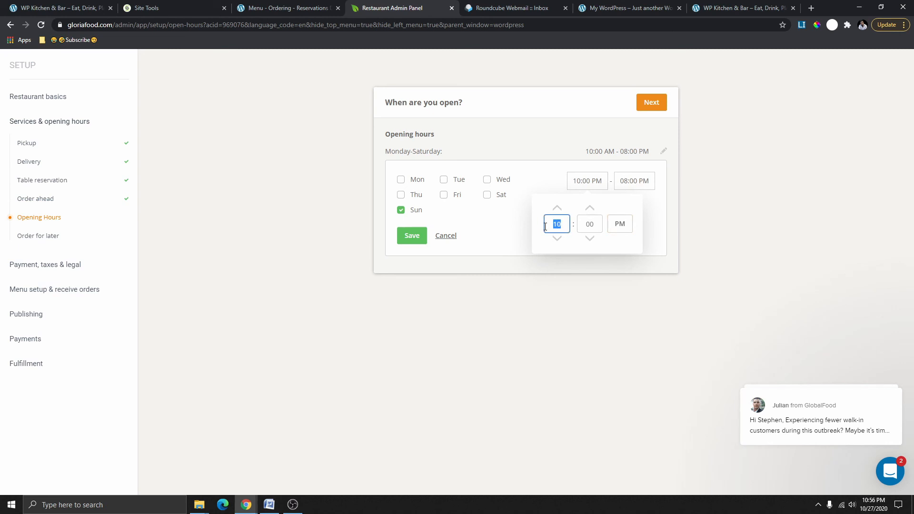
type("02")
key("Return")
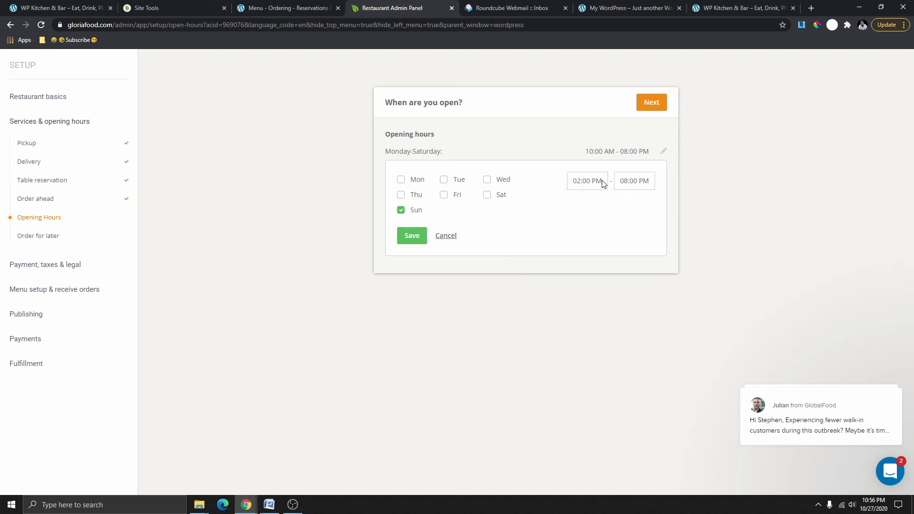
Set Sunday's closing time to 06:00 PM, save it, and reach Accept orders for later.
left_click(641, 183)
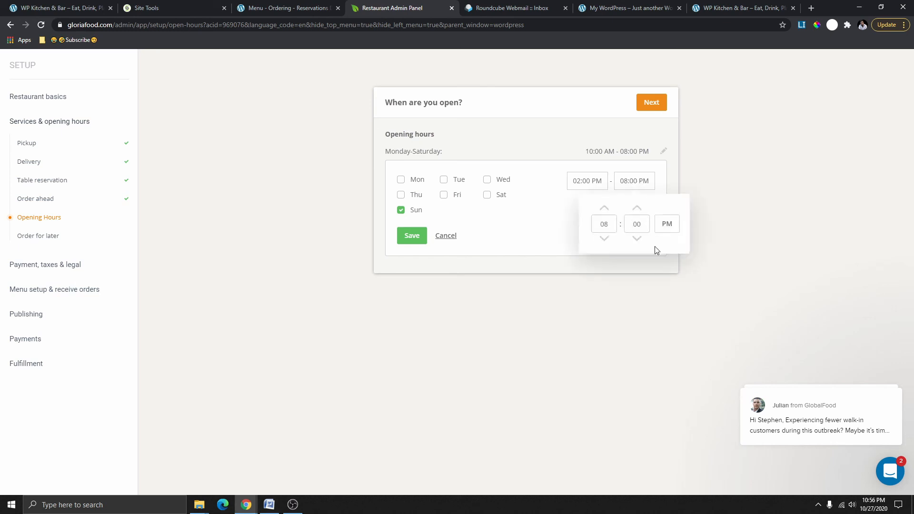
double_click(602, 225)
type("06")
key("Return")
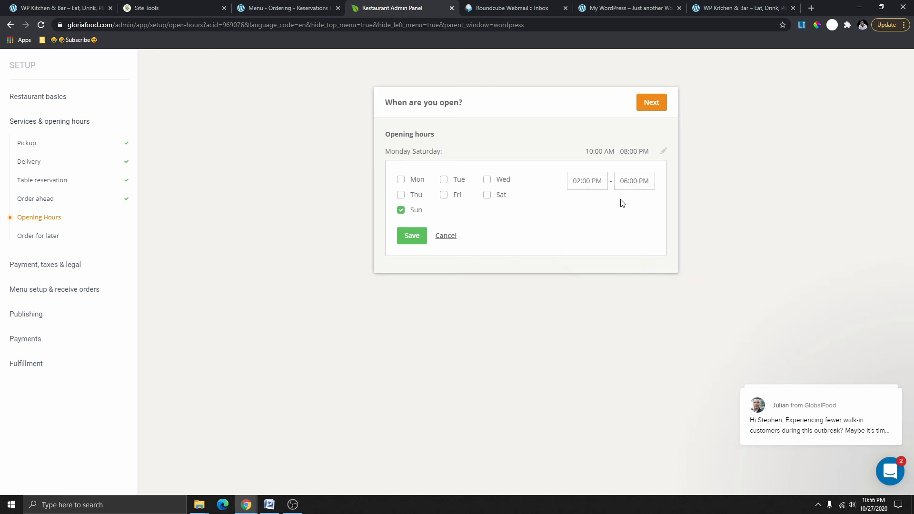
left_click(419, 238)
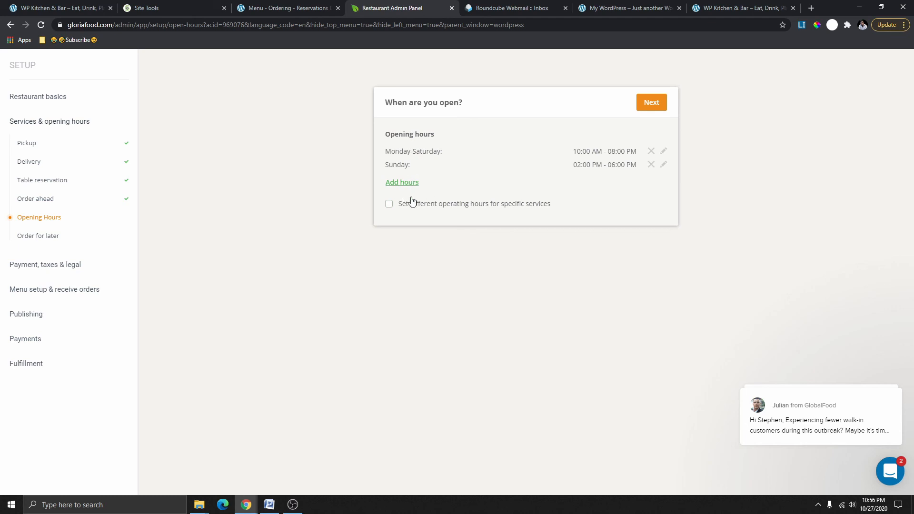
left_click(649, 102)
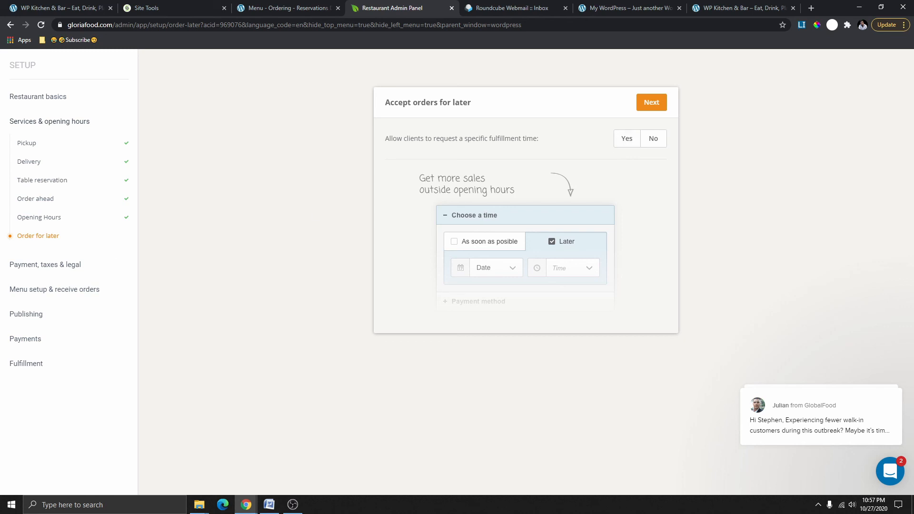
left_click(44, 219)
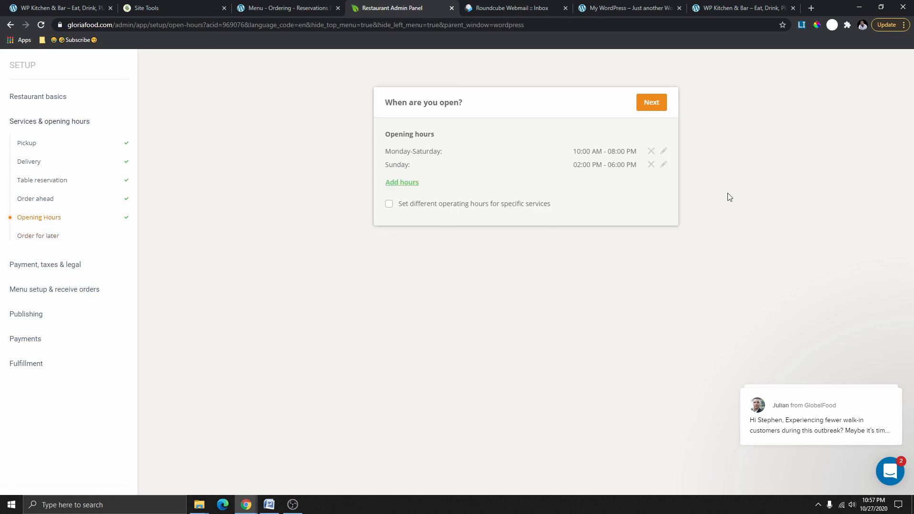
left_click(646, 105)
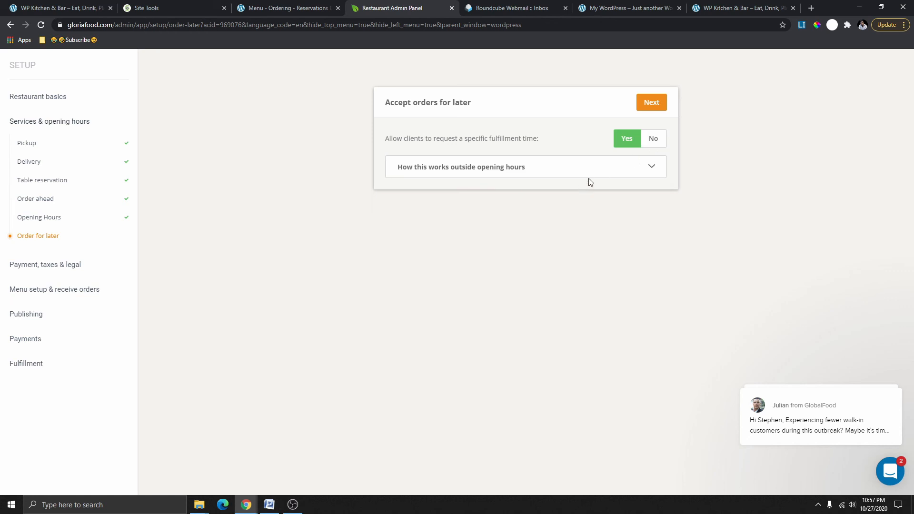
Set specific fulfillment time requests to No and continue past the rating prompt.
left_click(598, 171)
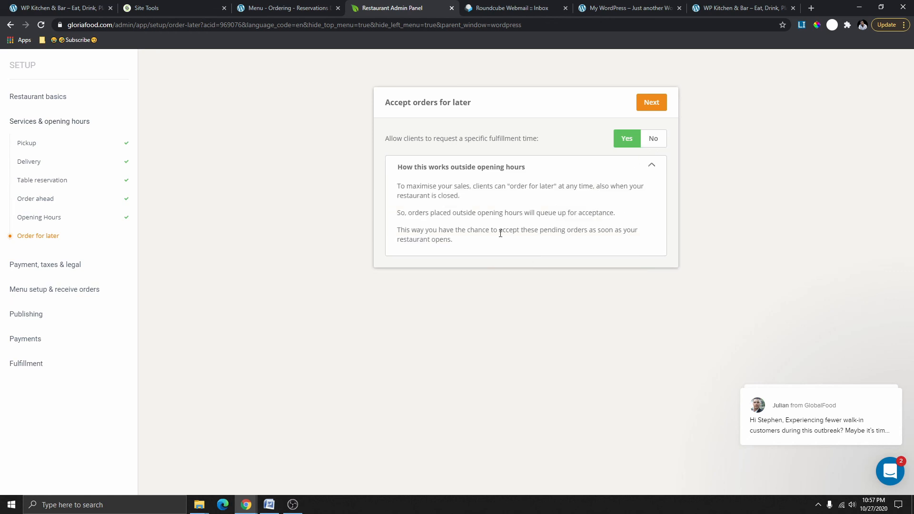
left_click(651, 142)
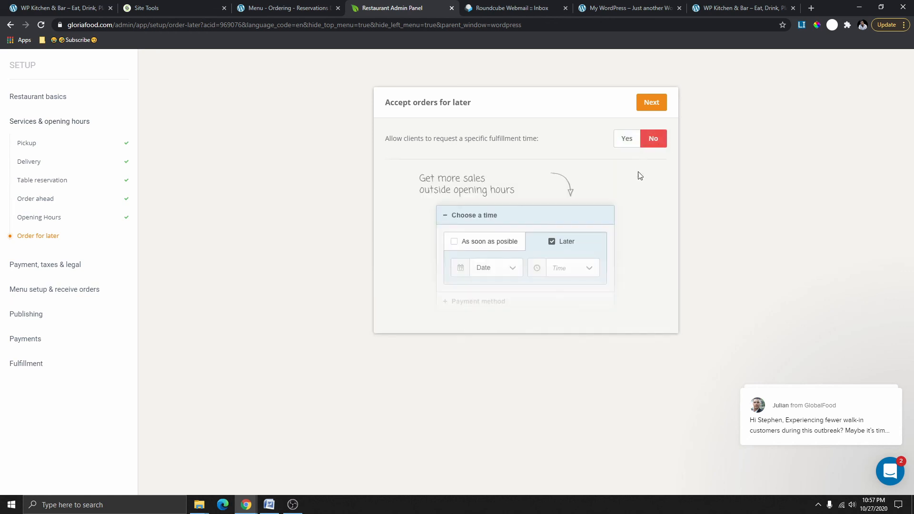
left_click(656, 110)
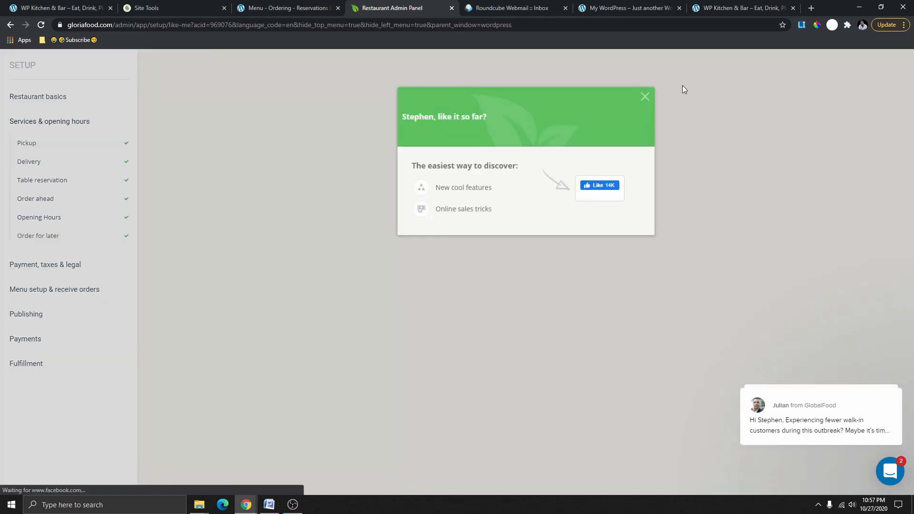
left_click(682, 84)
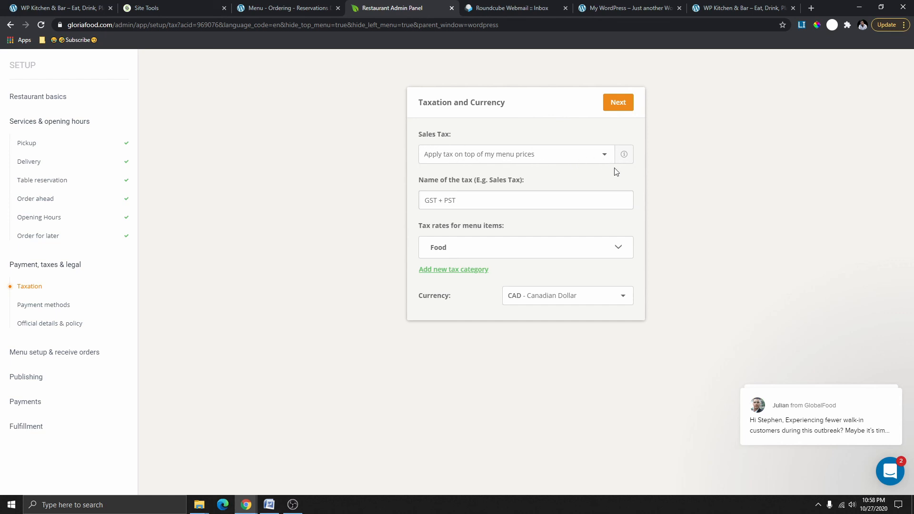
Keep tax applied on top of menu prices and shorten the tax name to 'GST'.
left_click(604, 156)
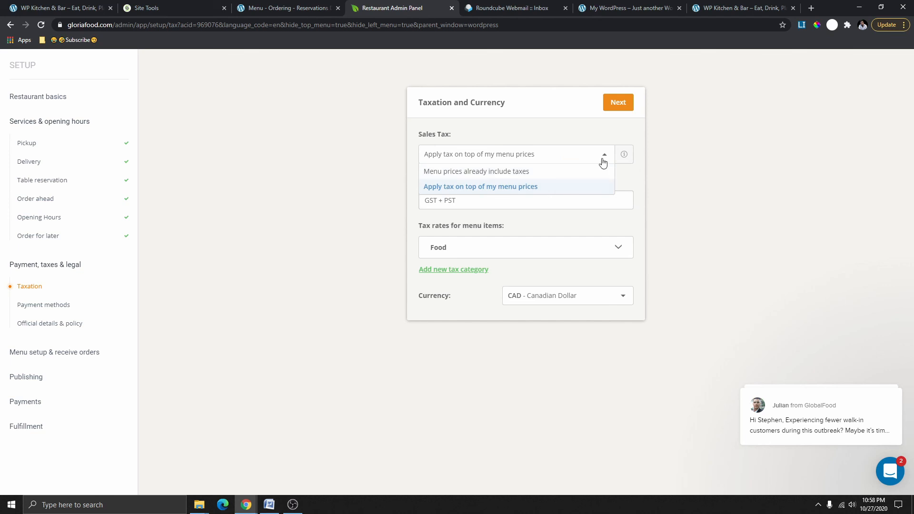
left_click(546, 172)
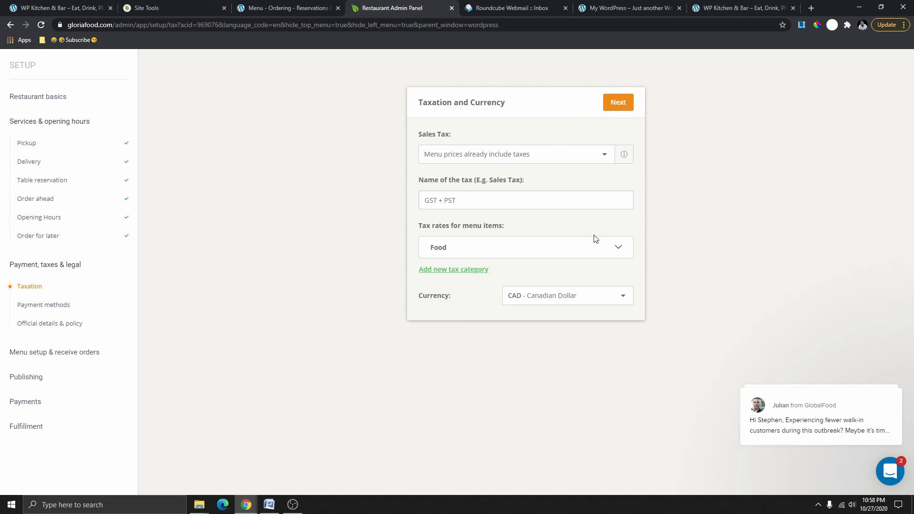
left_click(561, 154)
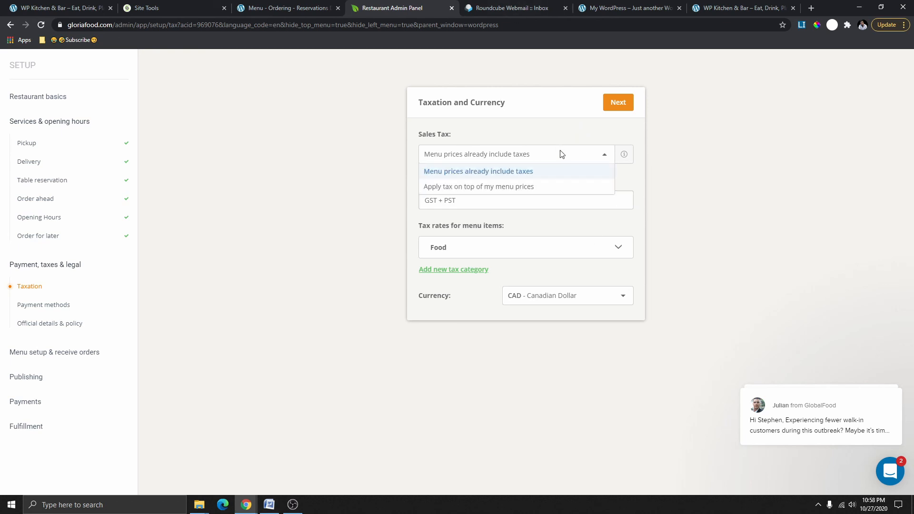
left_click(486, 187)
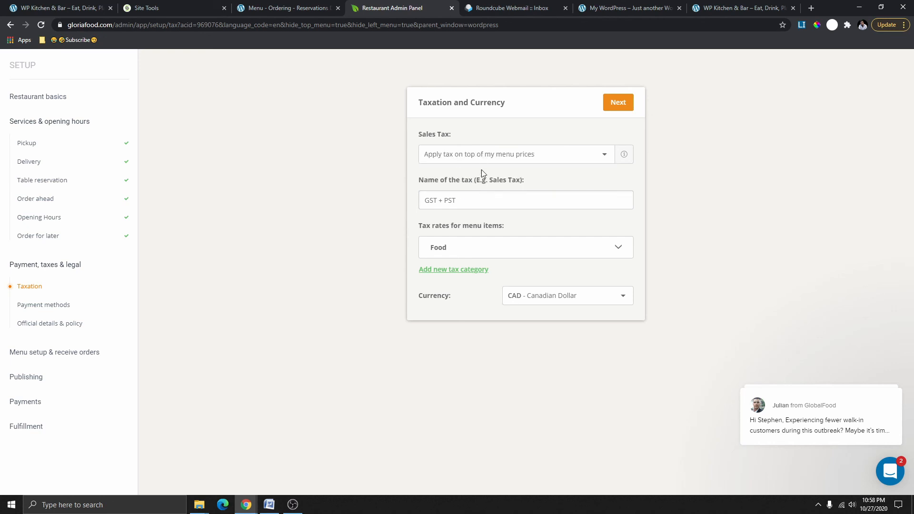
left_click(559, 154)
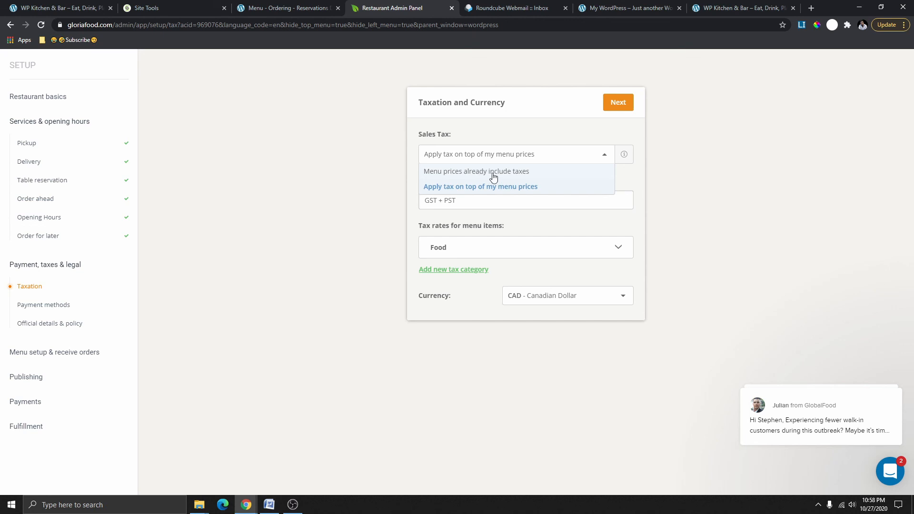
left_click(508, 176)
left_click(503, 201)
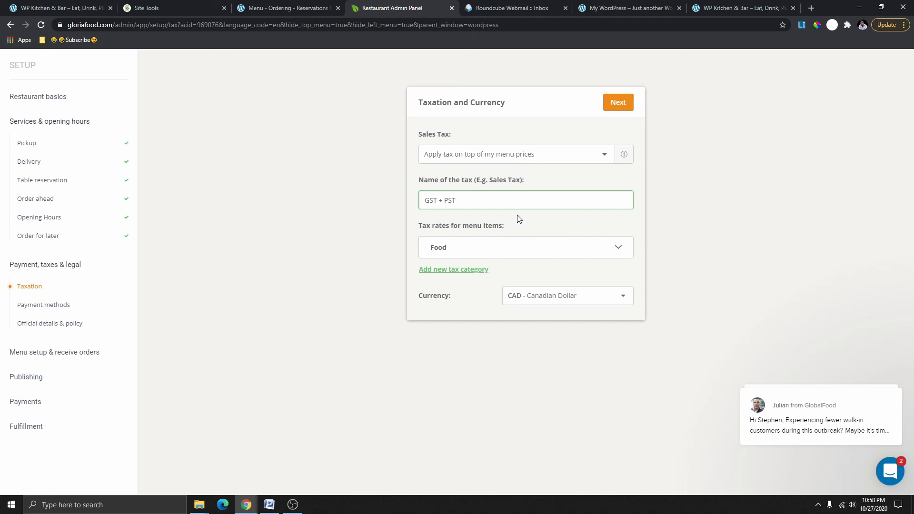
left_click_drag(462, 200, 440, 201)
key("BackSpace")
Save the Food tax rates with Canadian Dollar currency and continue to payment methods.
left_click(537, 255)
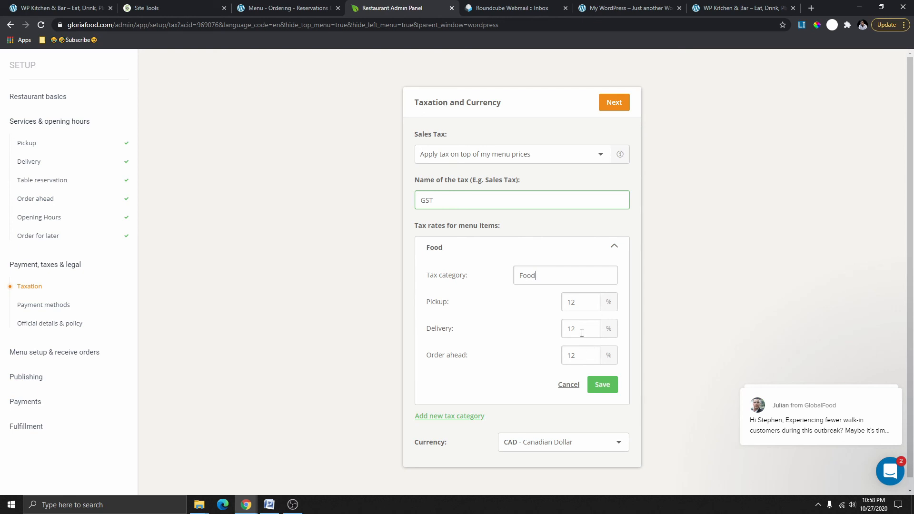
scroll(578, 422, "down", 1)
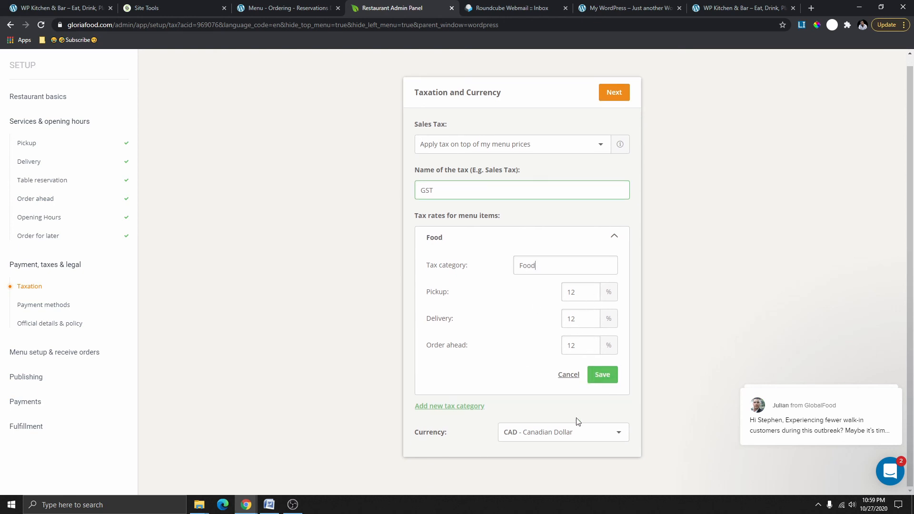
left_click(563, 434)
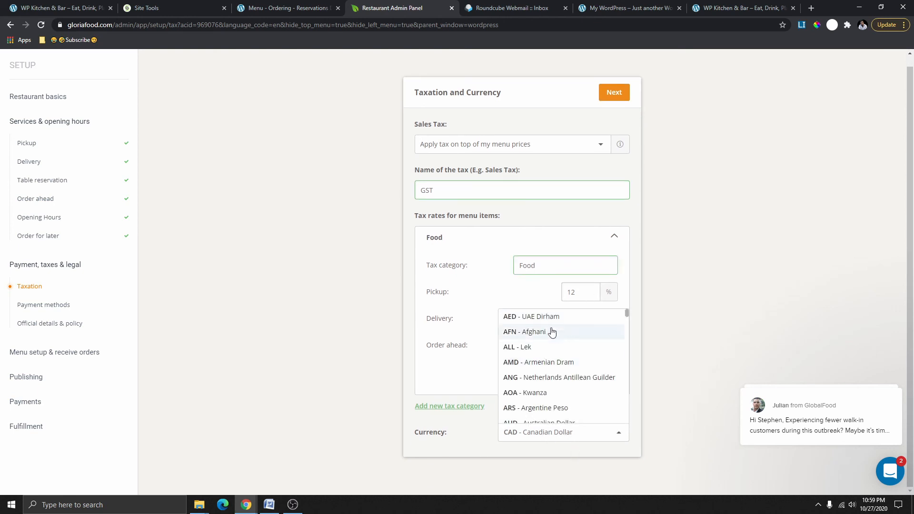
scroll(555, 381, "down", 5)
scroll(554, 405, "up", 3)
left_click(481, 340)
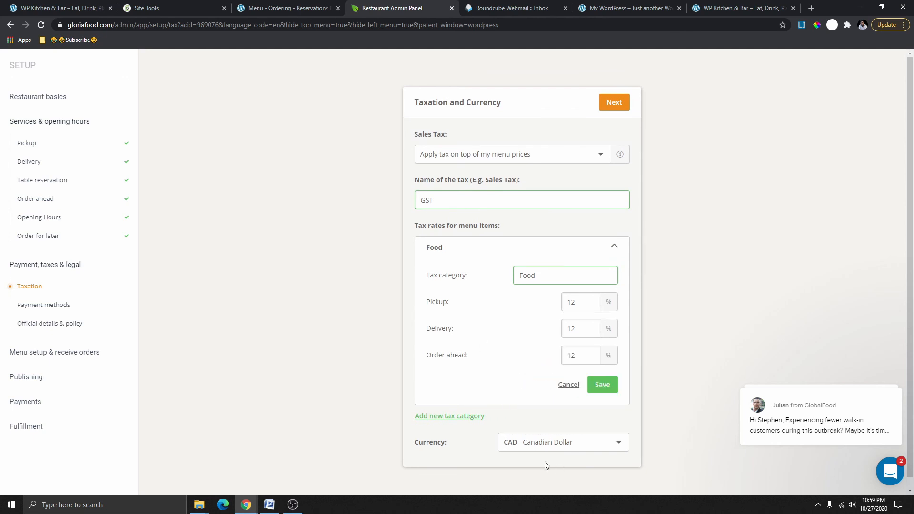
left_click(601, 387)
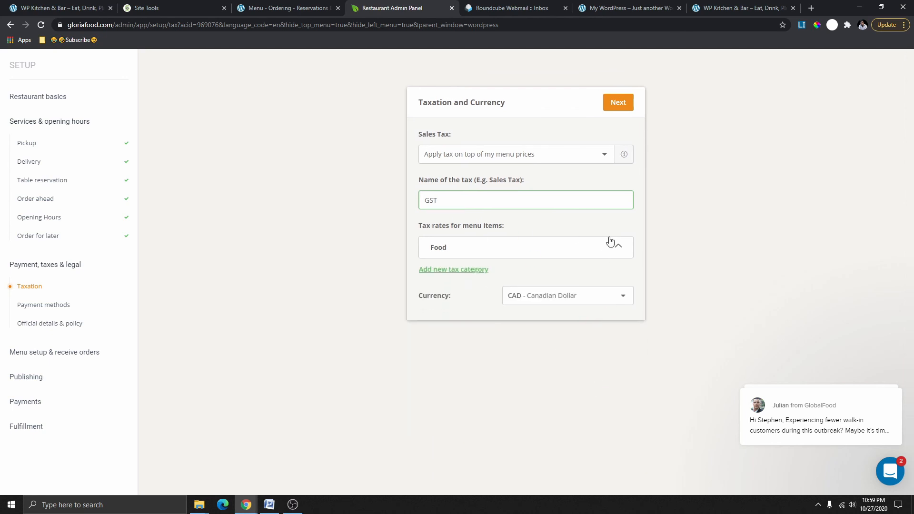
left_click(617, 106)
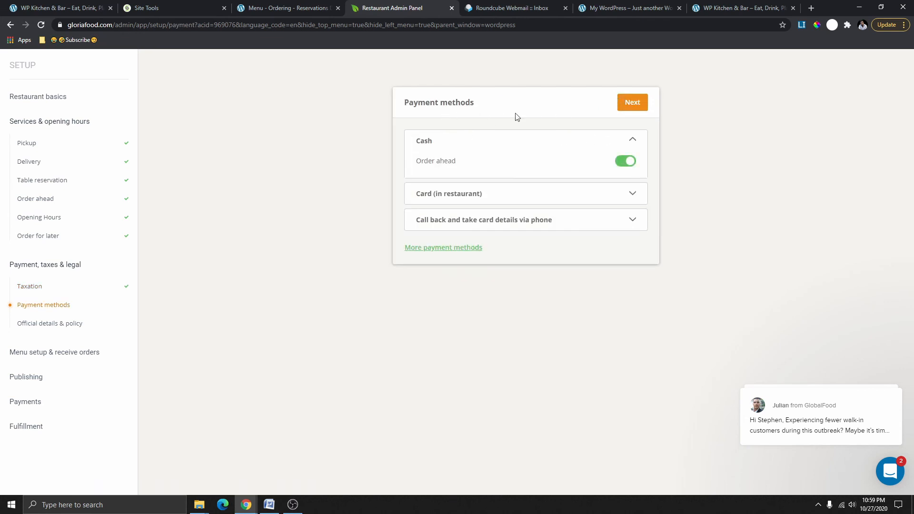
Enable order ahead for cash and card in restaurant, leave phone call-back off, and continue.
left_click(619, 165)
left_click(633, 164)
left_click(597, 200)
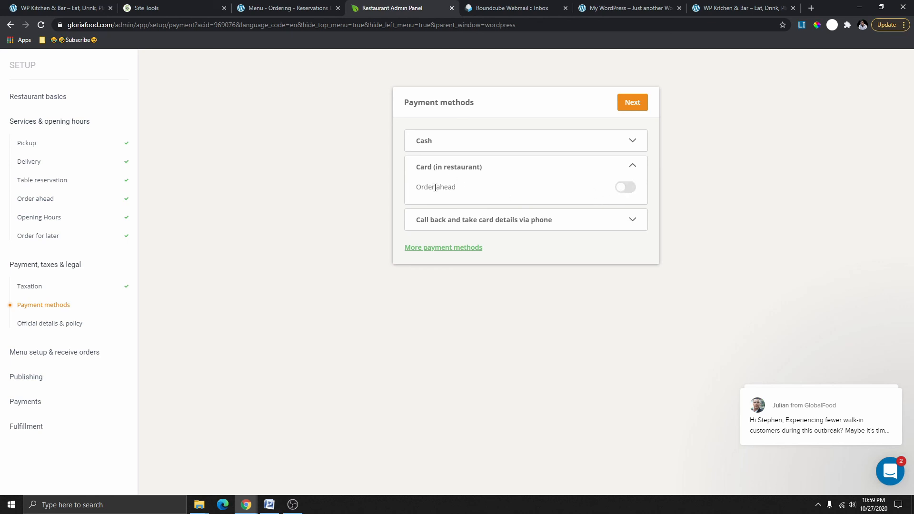
left_click(632, 191)
left_click(632, 166)
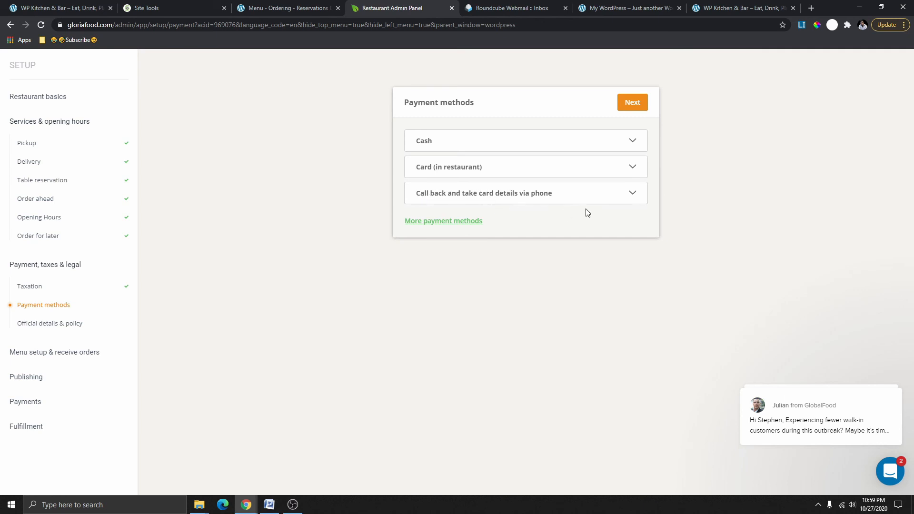
left_click(630, 196)
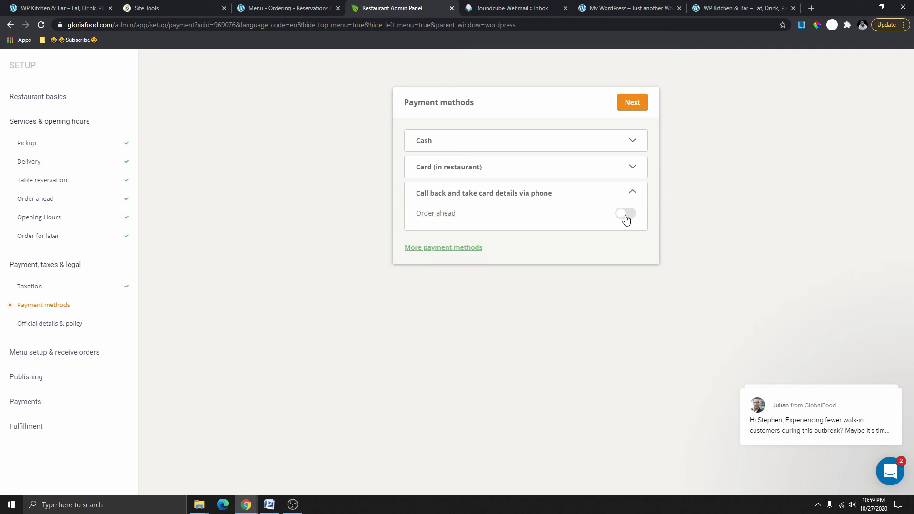
left_click(628, 215)
left_click(628, 215)
left_click(630, 102)
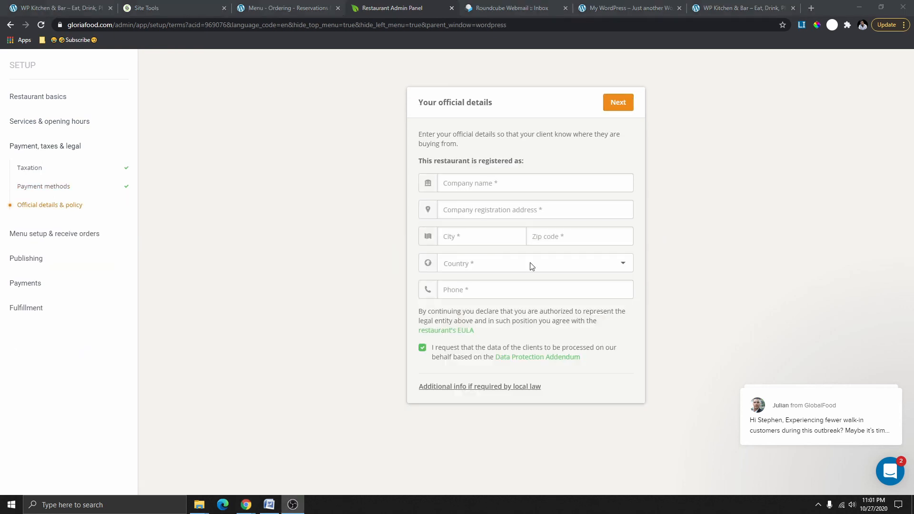
Enter WP Kitchen & Bar's company name and registration address, then accept both policies.
left_click(482, 183)
left_click(486, 207)
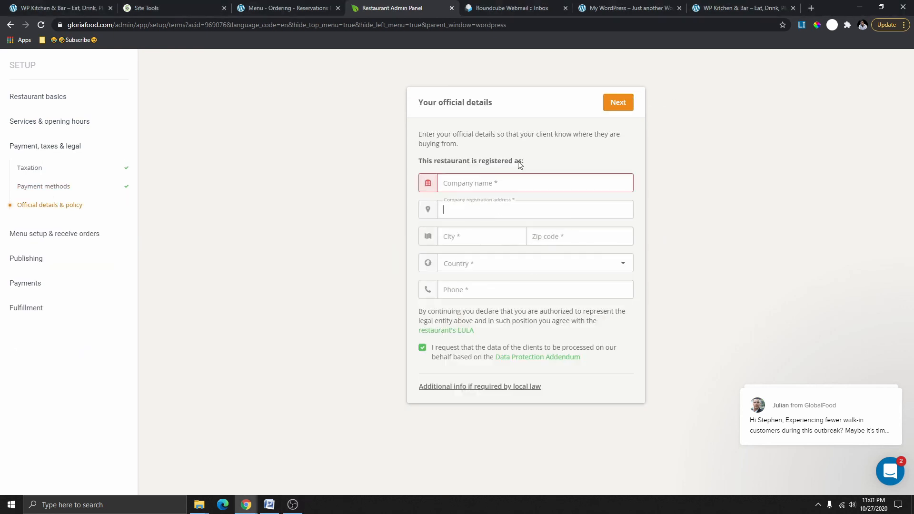
left_click(518, 164)
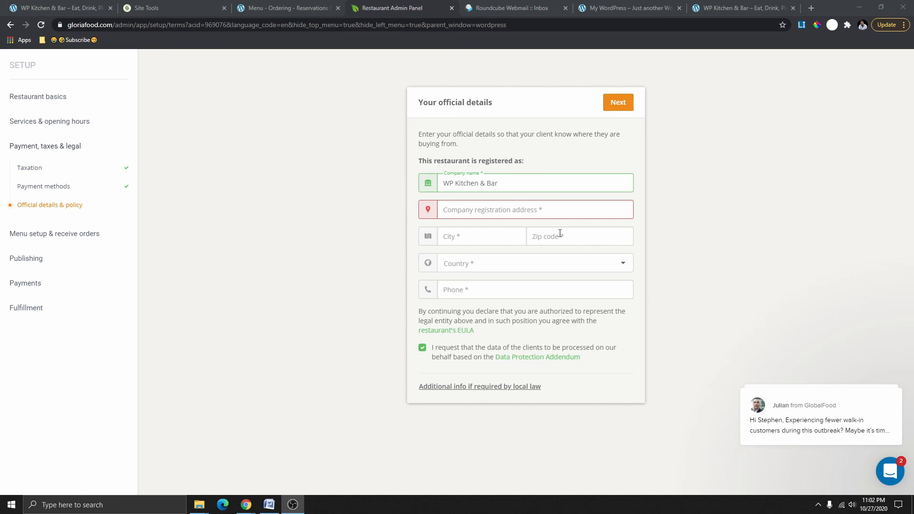
left_click(615, 106)
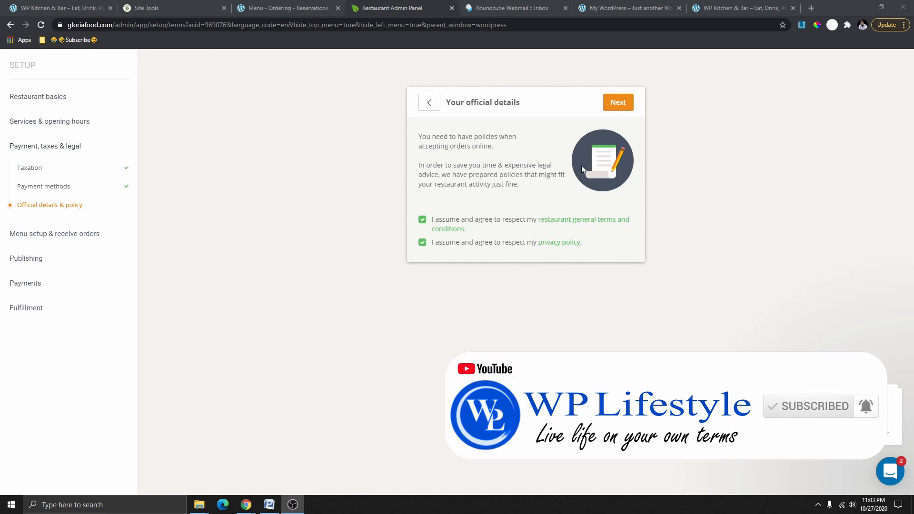
left_click(621, 105)
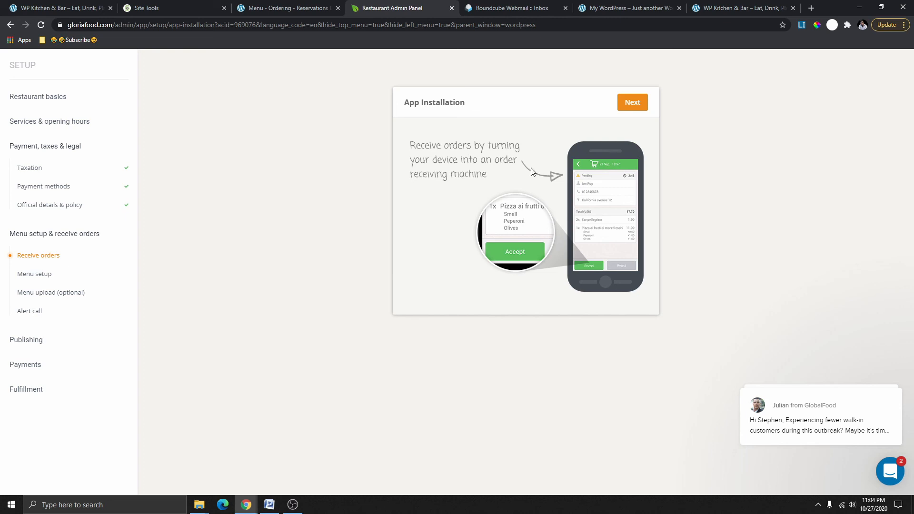
Choose Smartphone as the app device and send the download link to the business e-mail address.
left_click(633, 103)
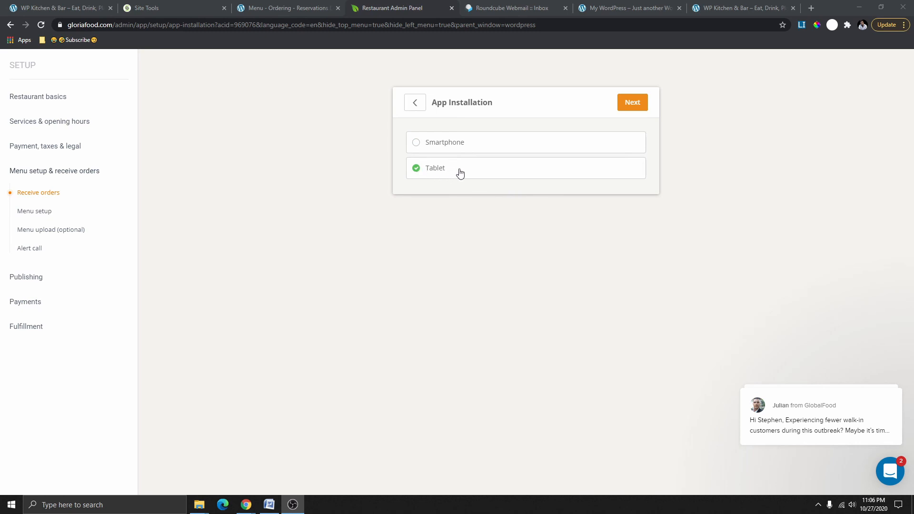
left_click(446, 143)
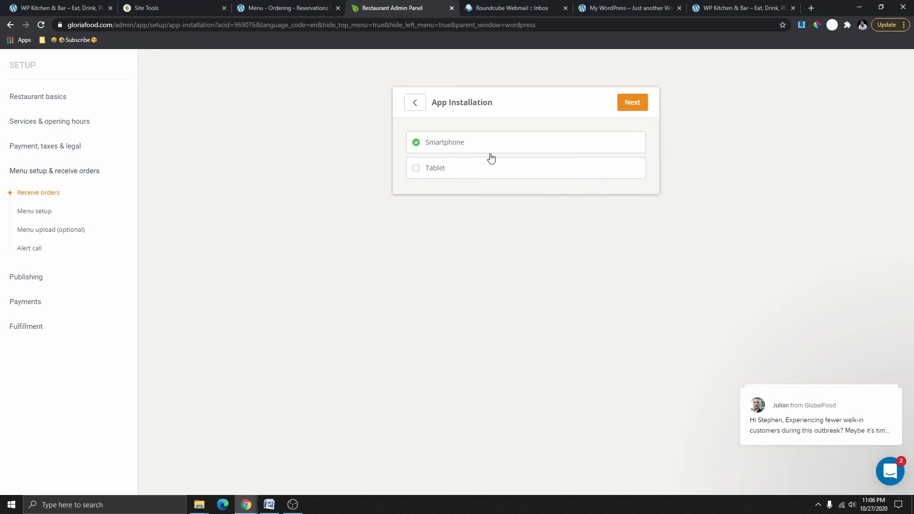
left_click(634, 106)
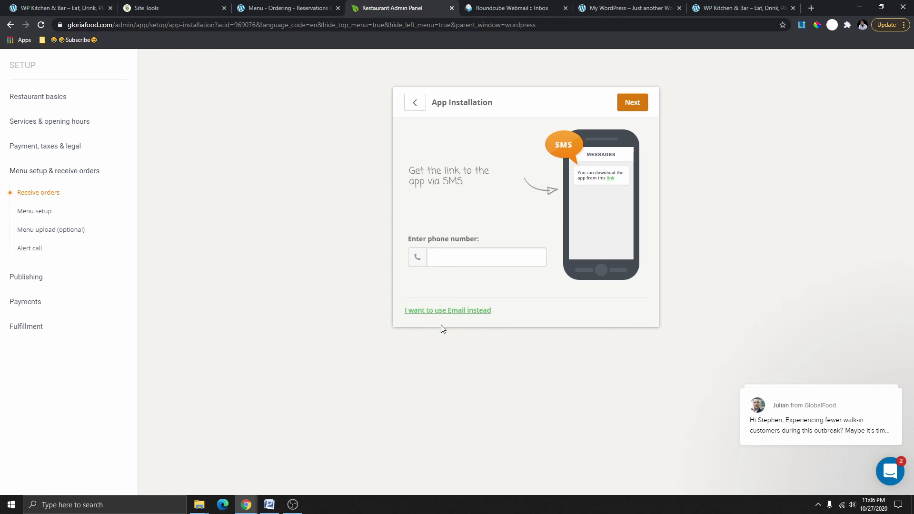
left_click(475, 312)
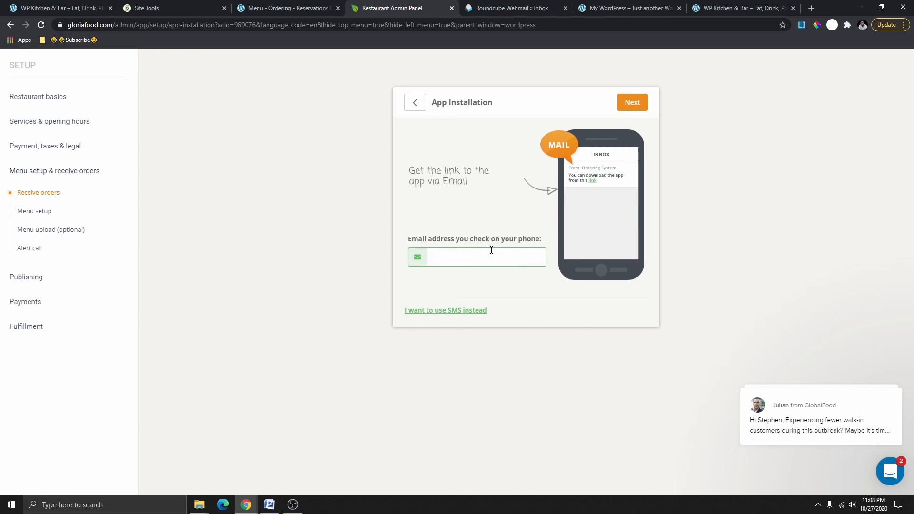
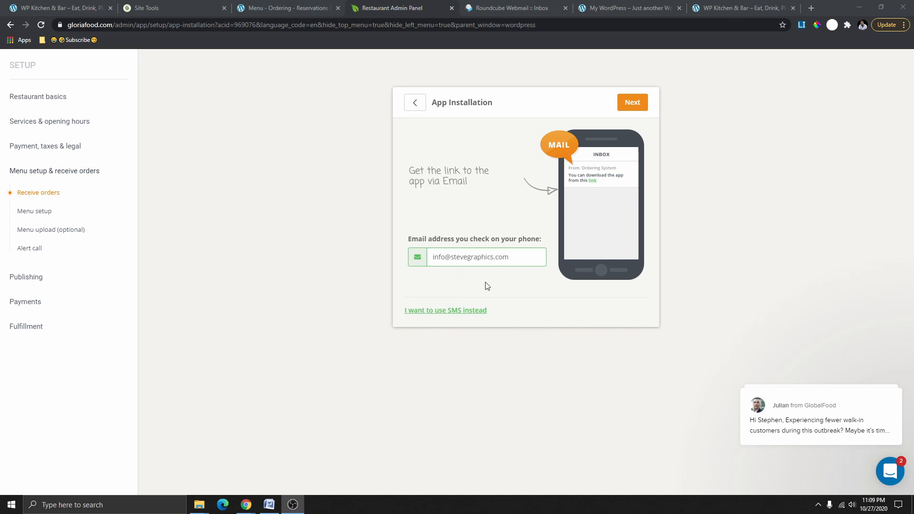
left_click(633, 103)
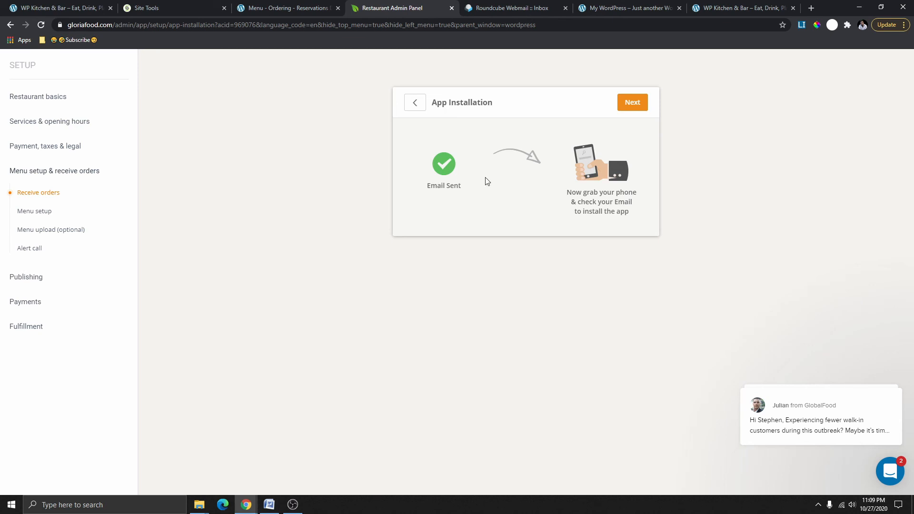
Move to the app login details and continue once the Android 10 device shows connected.
left_click(631, 109)
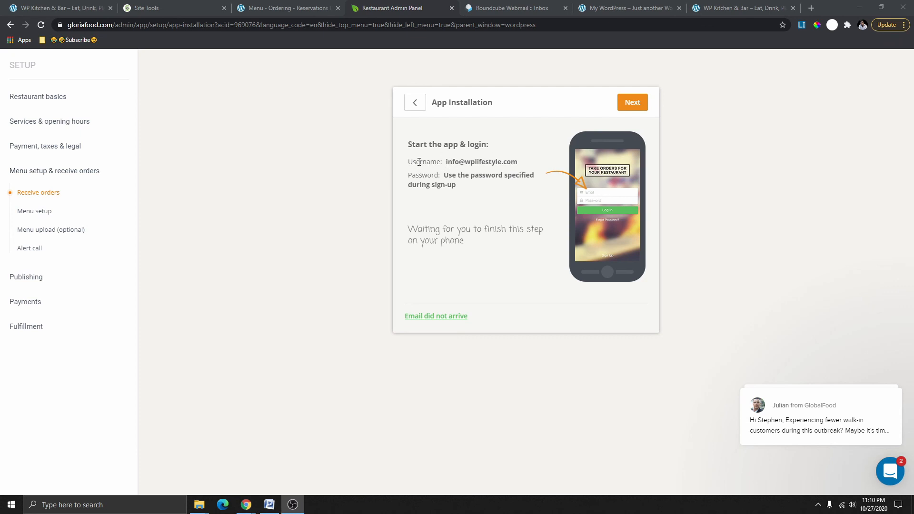
left_click_drag(446, 162, 482, 164)
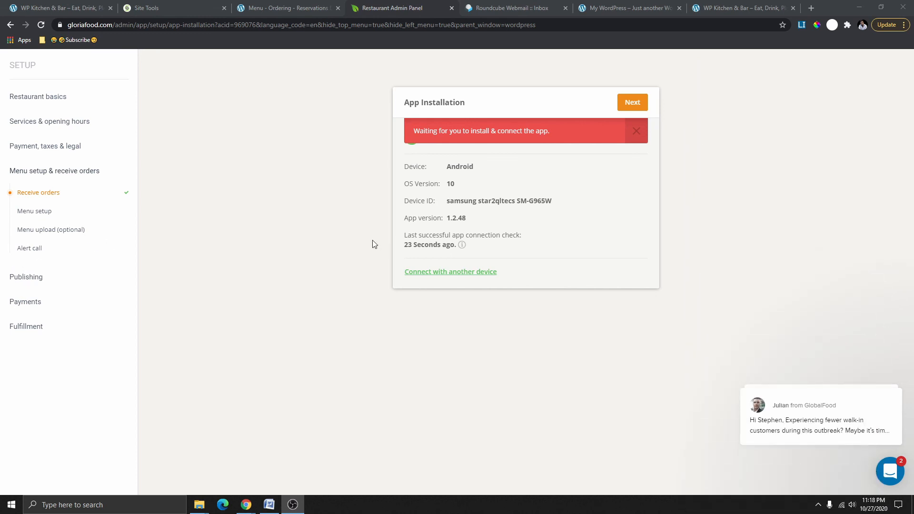
left_click(632, 104)
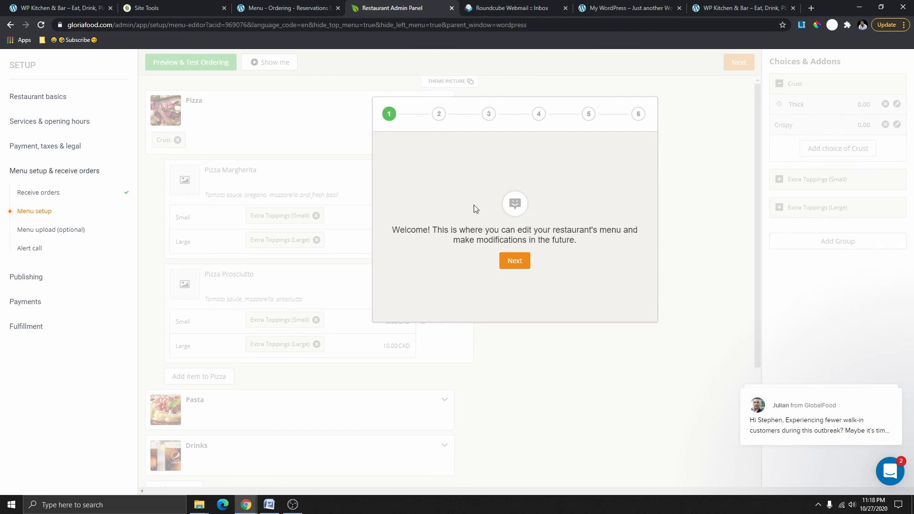
Step through the five-step menu editor tour, view the choices and addons demo, and dismiss it.
left_click(518, 262)
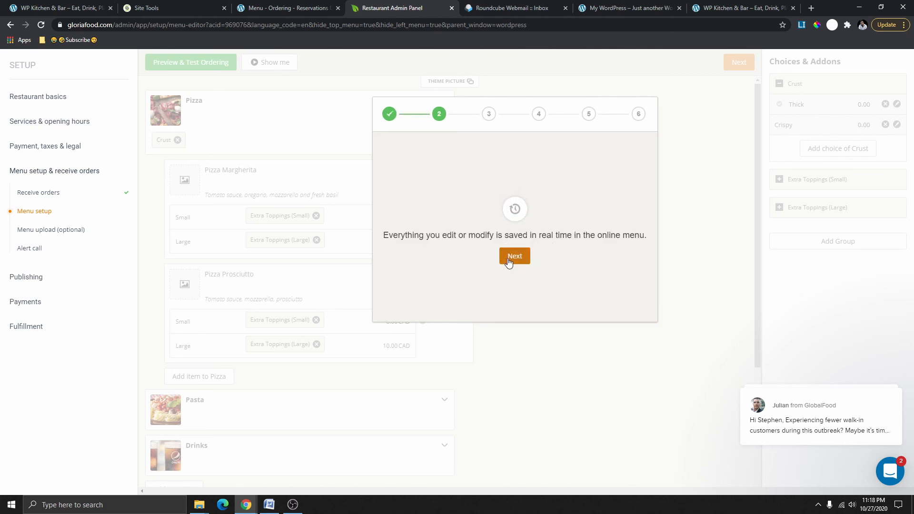
left_click(510, 264)
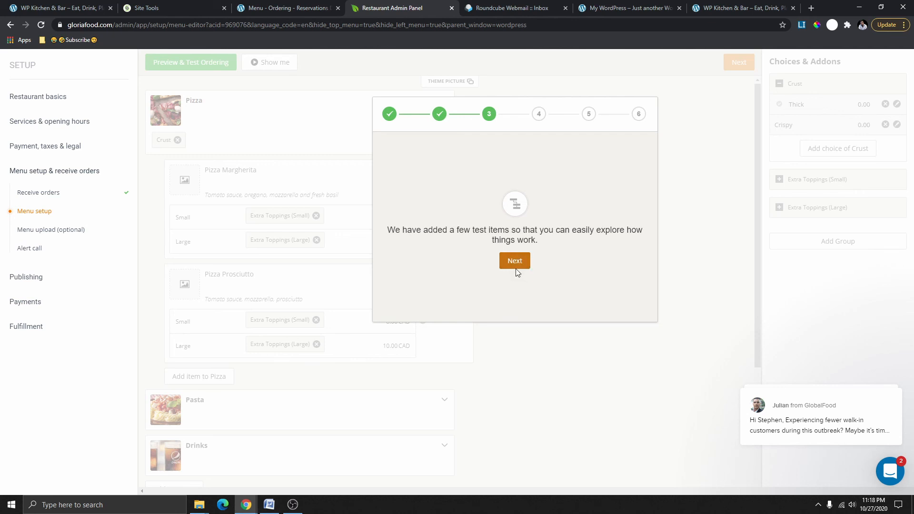
left_click(516, 264)
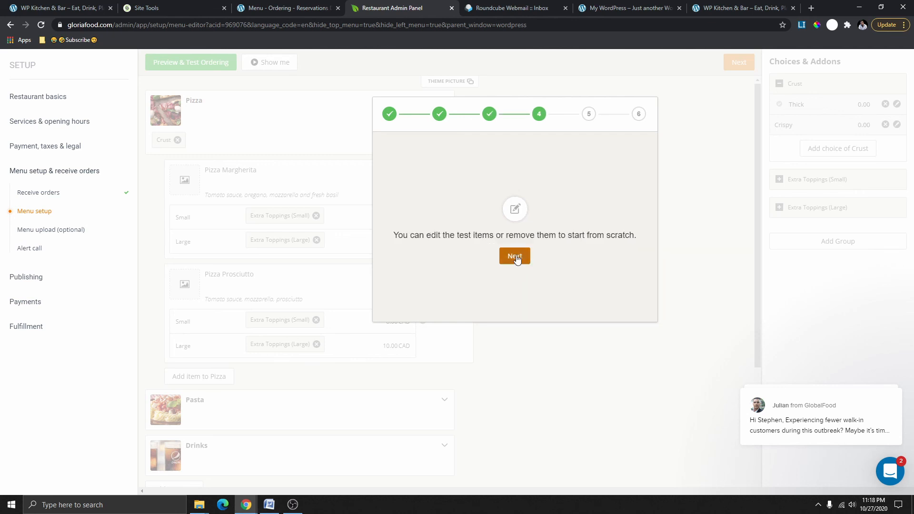
left_click(515, 259)
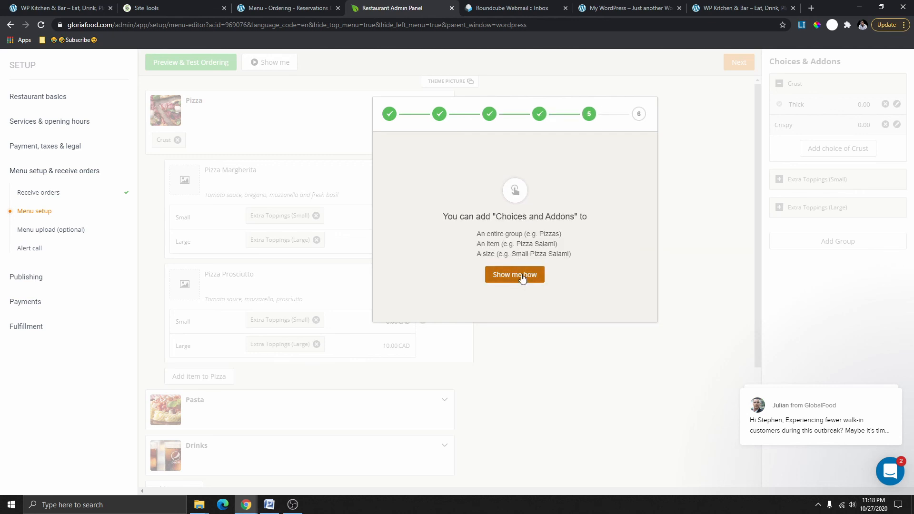
left_click(522, 276)
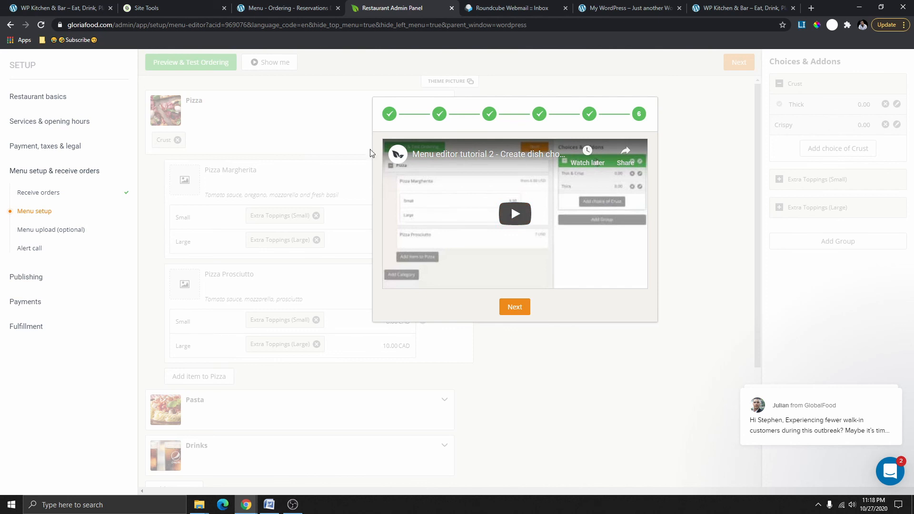
left_click(524, 307)
scroll(326, 310, "down", 3)
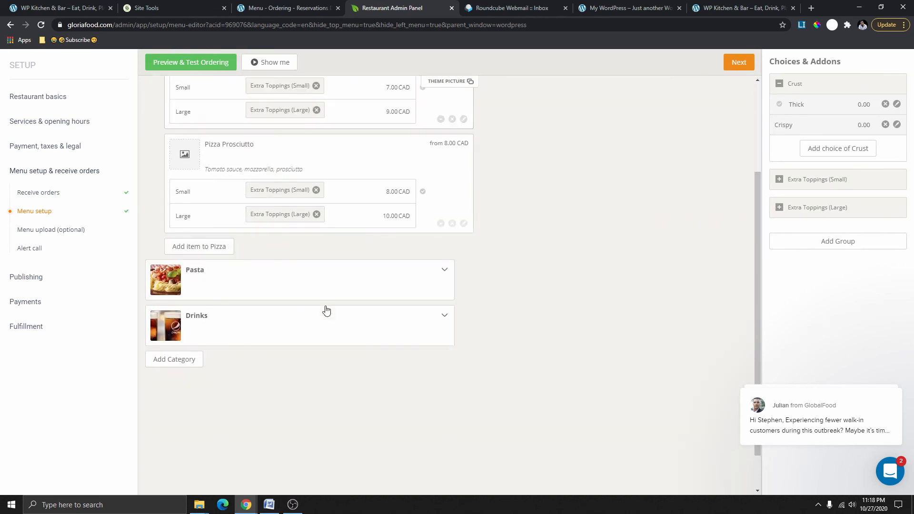
Collapse the Pizza category and start a new 'Famous Wp Fish & Chips' category below Drinks.
scroll(326, 311, "up", 3)
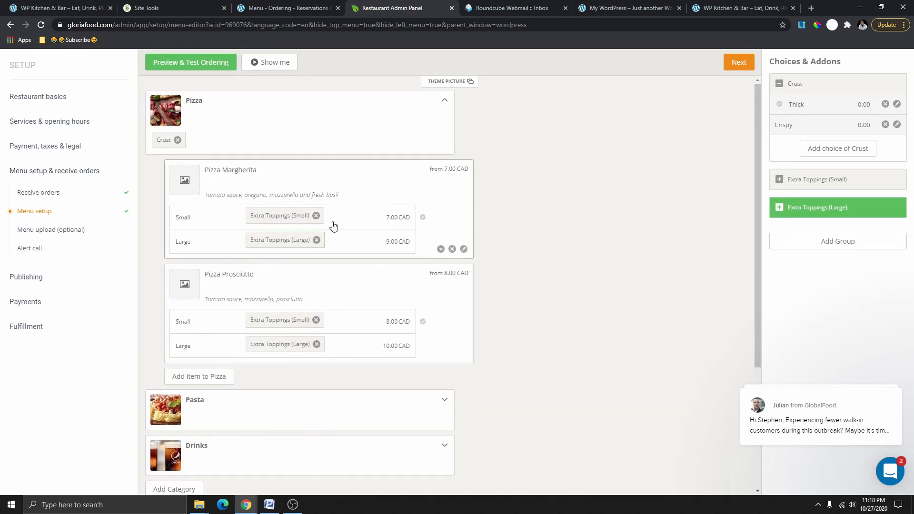
scroll(359, 200, "down", 3)
scroll(347, 202, "up", 3)
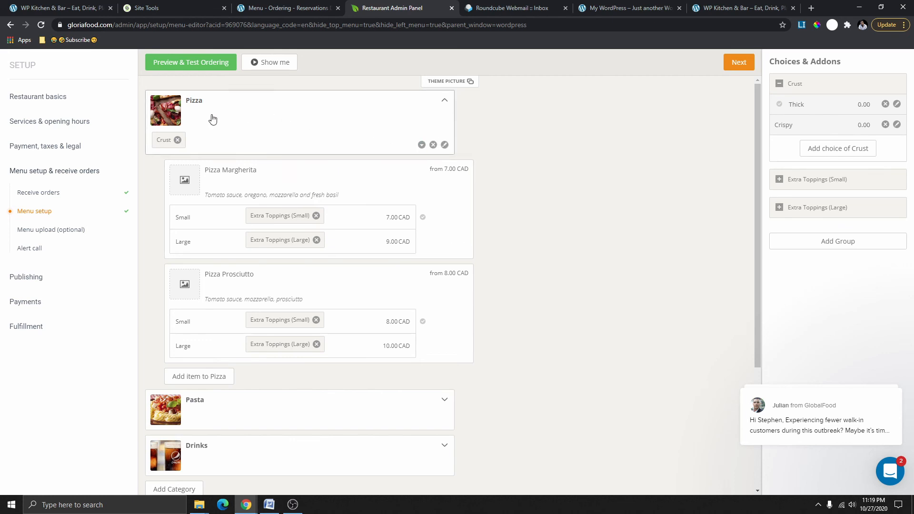
left_click(265, 157)
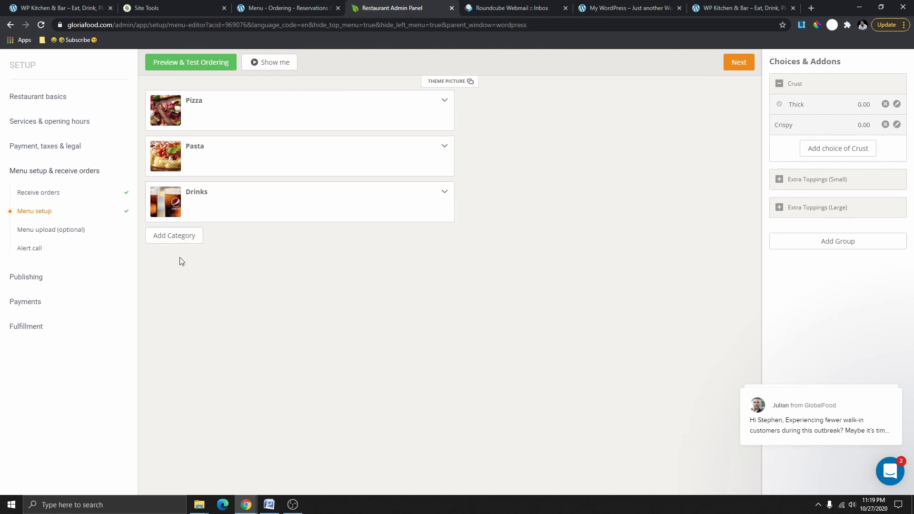
left_click(180, 235)
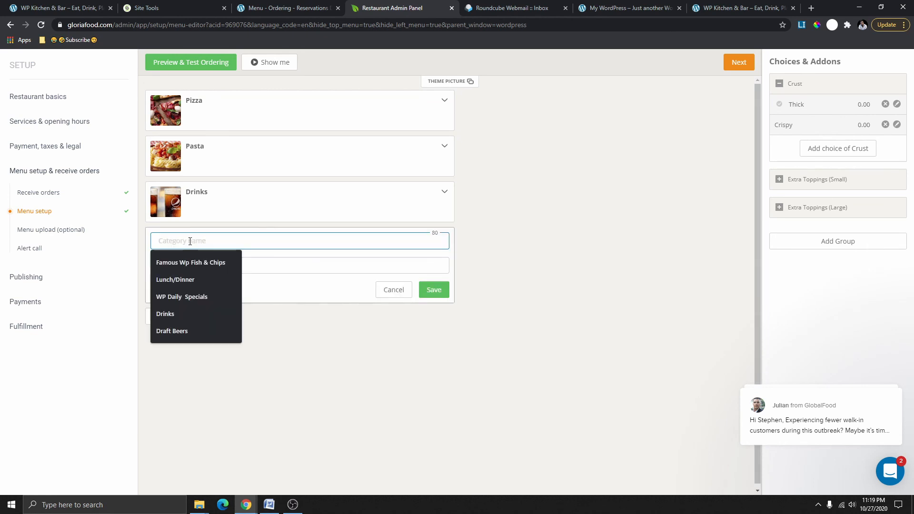
left_click(207, 264)
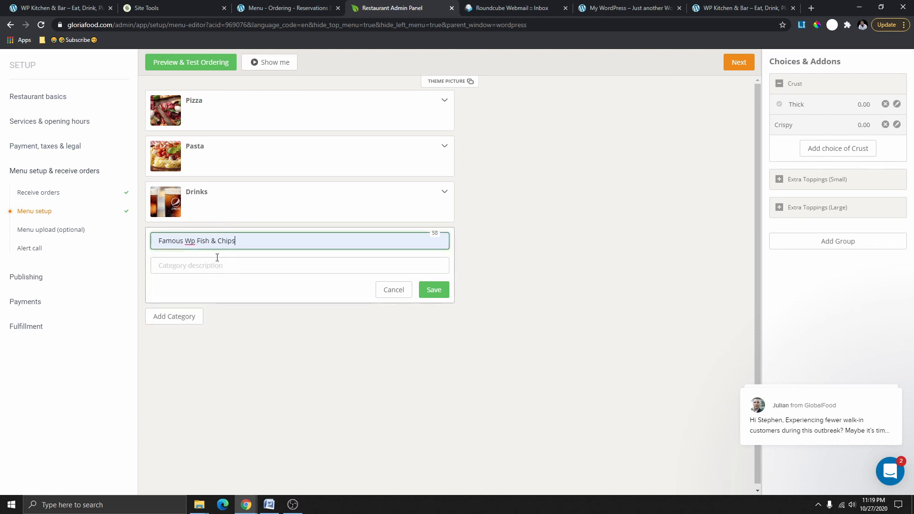
left_click(228, 268)
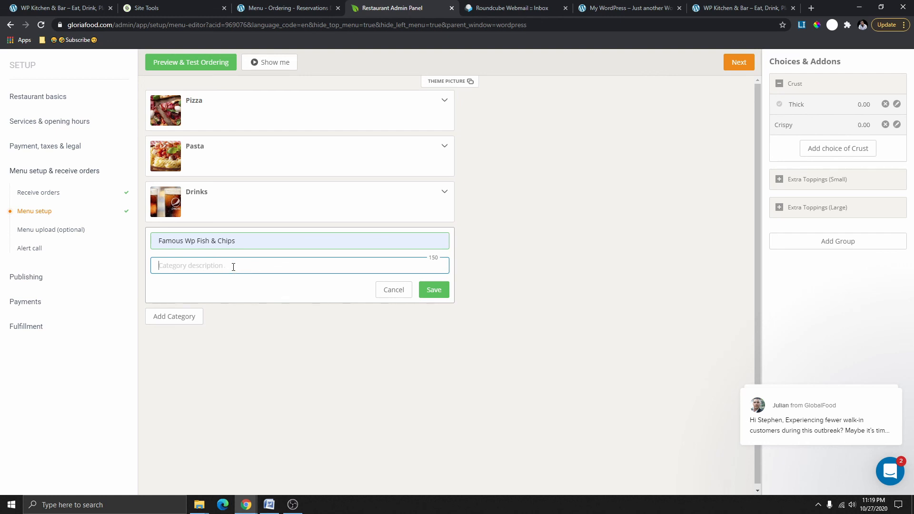
On the restaurant website, open the Lunch/Dinner menu page and select the Fish & Chips description text.
left_click(735, 2)
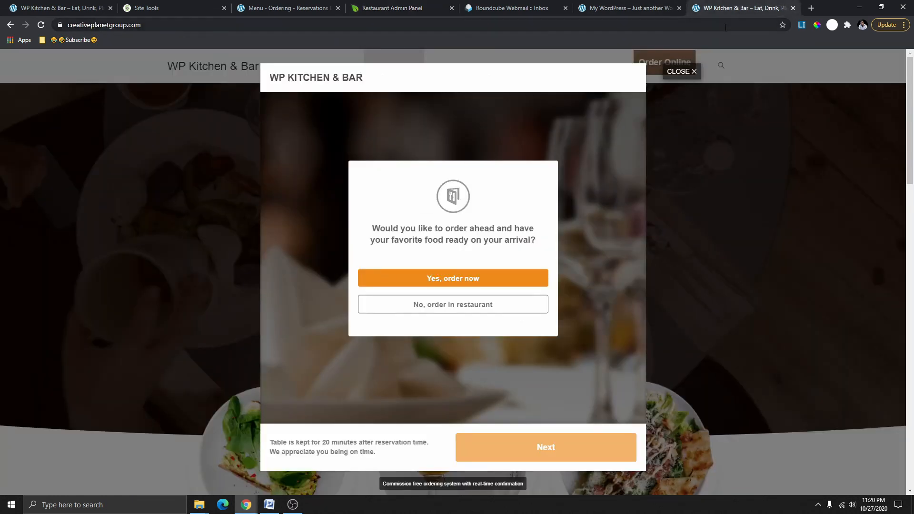
left_click(696, 71)
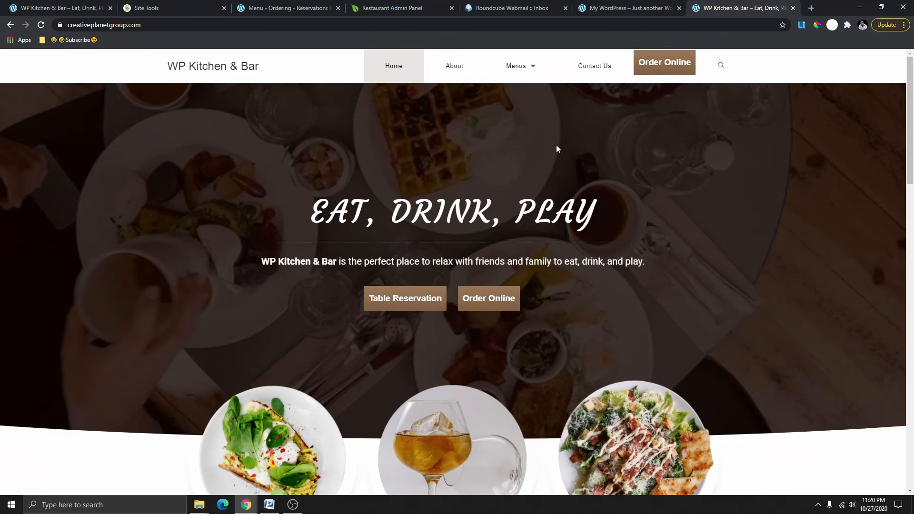
mouse_move(524, 78)
left_click(518, 95)
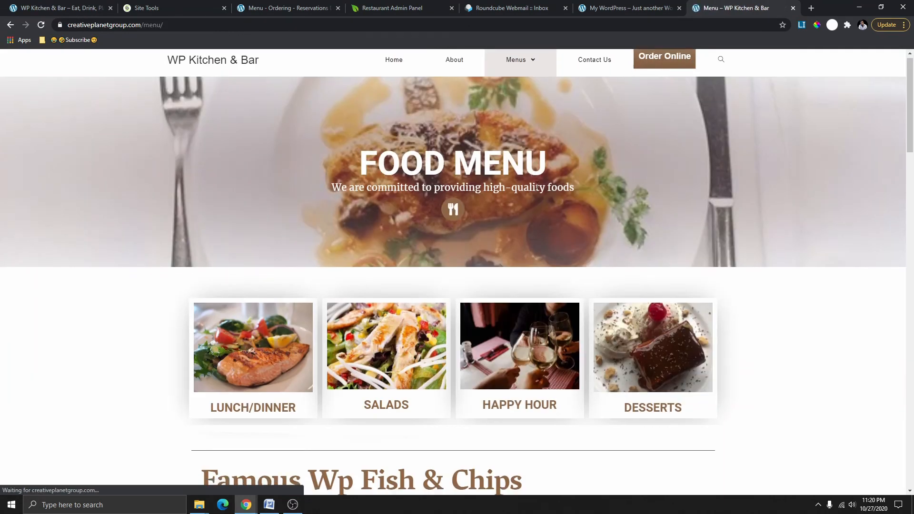
scroll(527, 228, "down", 10)
scroll(362, 146, "up", 1)
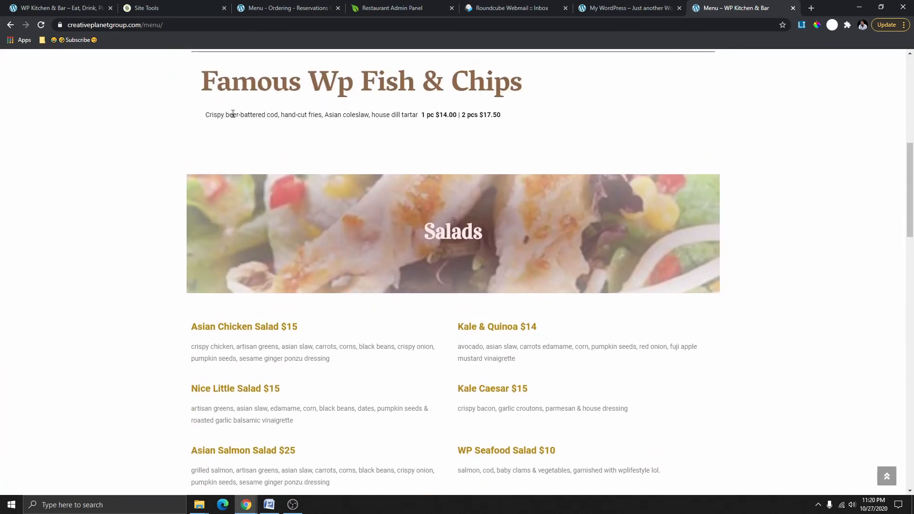
left_click_drag(220, 114, 510, 123)
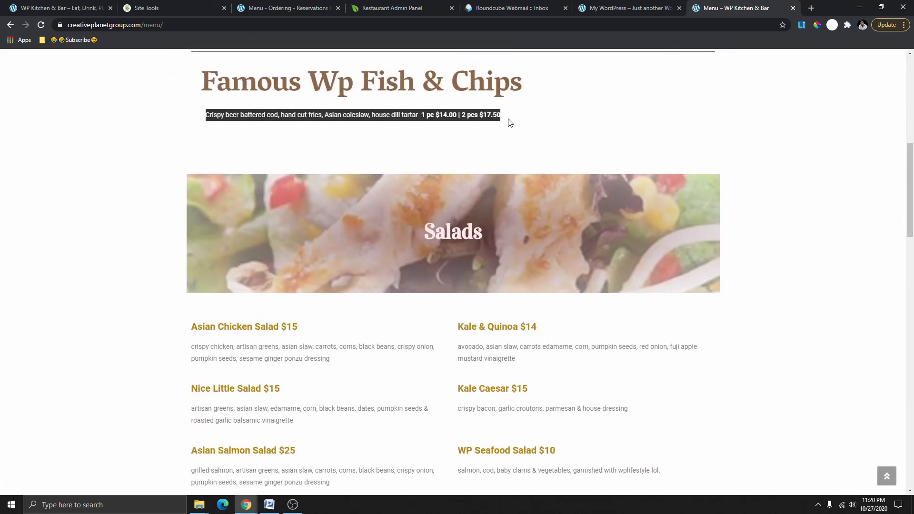
left_click(220, 112)
left_click_drag(207, 117, 266, 116)
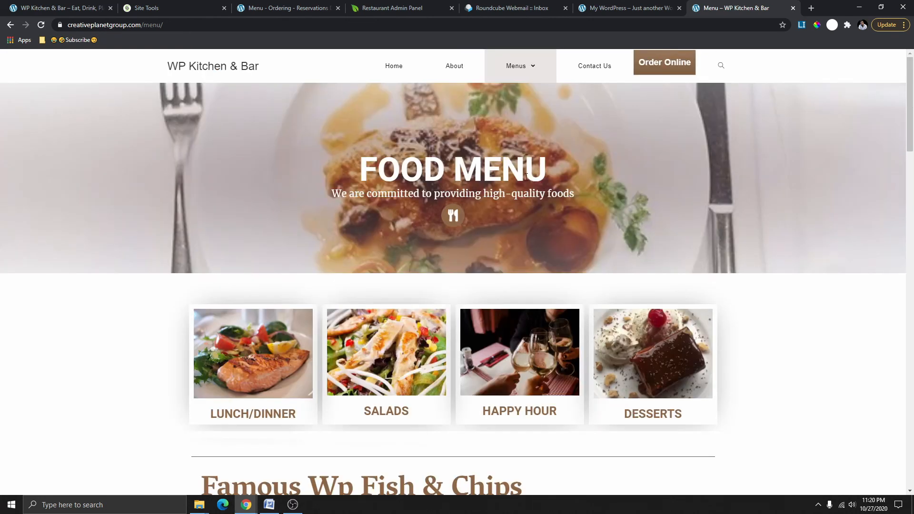
scroll(527, 177, "down", 10)
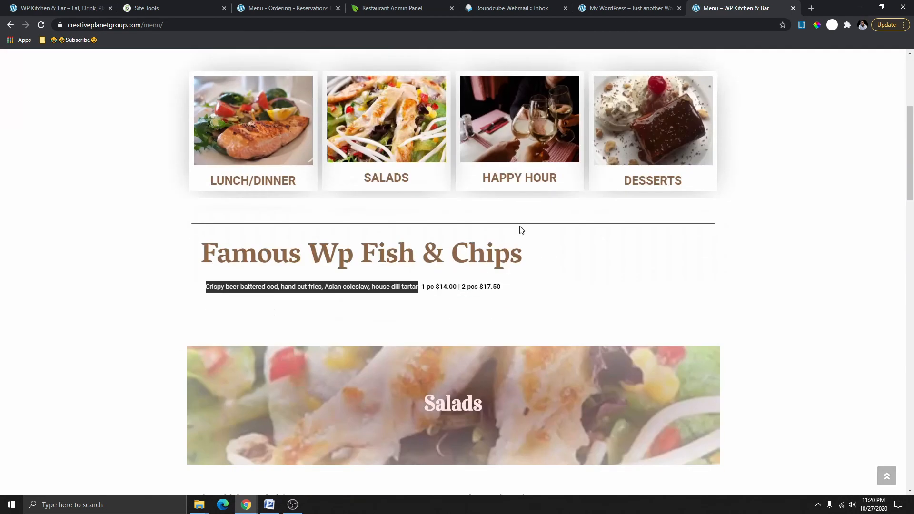
scroll(528, 267, "up", 10)
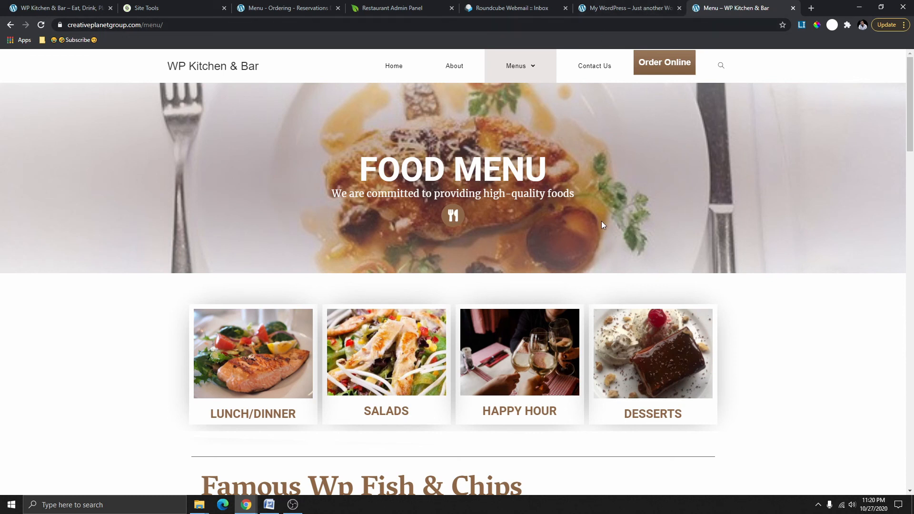
Open the WP Kitchen & Bar home page and look over its Food/Drink/Happy Hour circles.
left_click(399, 68)
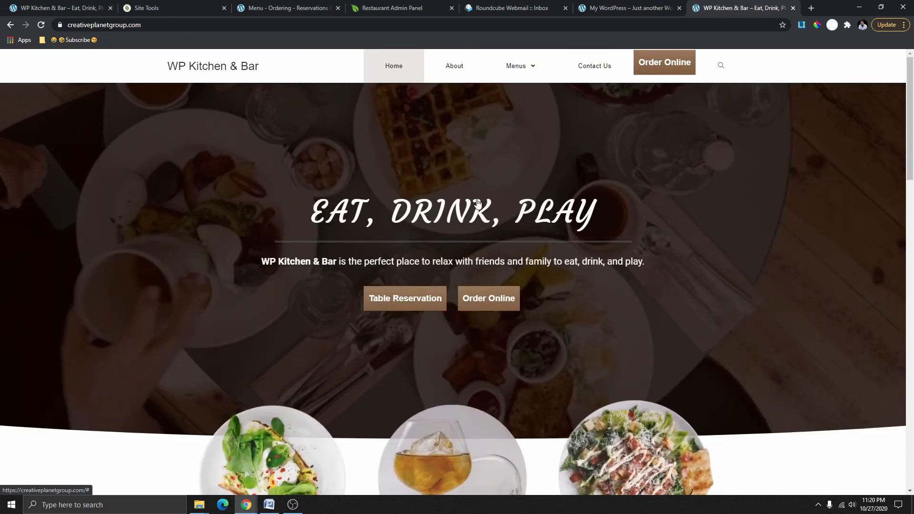
scroll(509, 253, "down", 3)
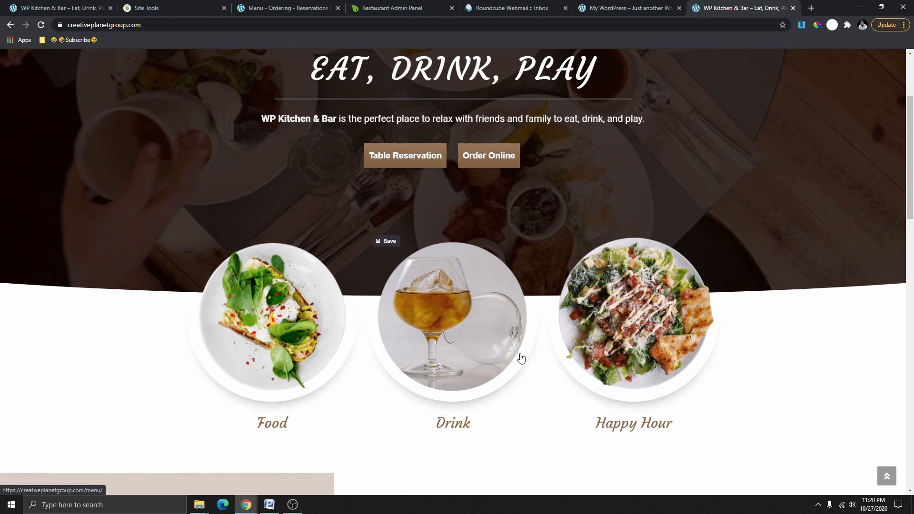
scroll(522, 358, "up", 3)
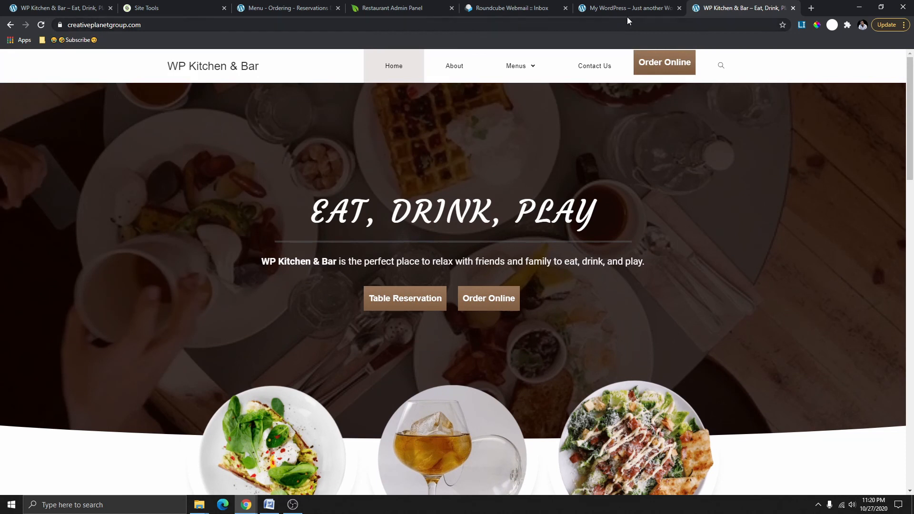
Paste the beer-battered cod, hand-cut fries, coleslaw and tartar description into the category and save it.
left_click(403, 9)
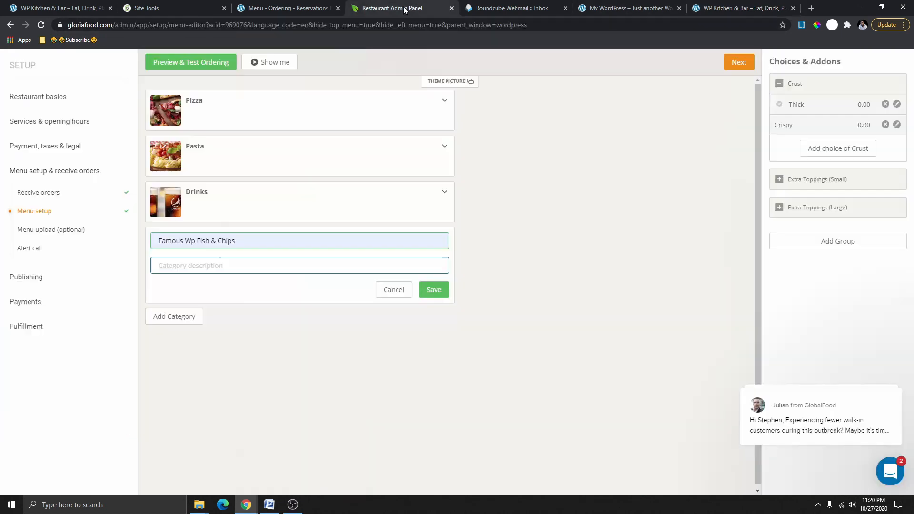
right_click(188, 266)
left_click(226, 341)
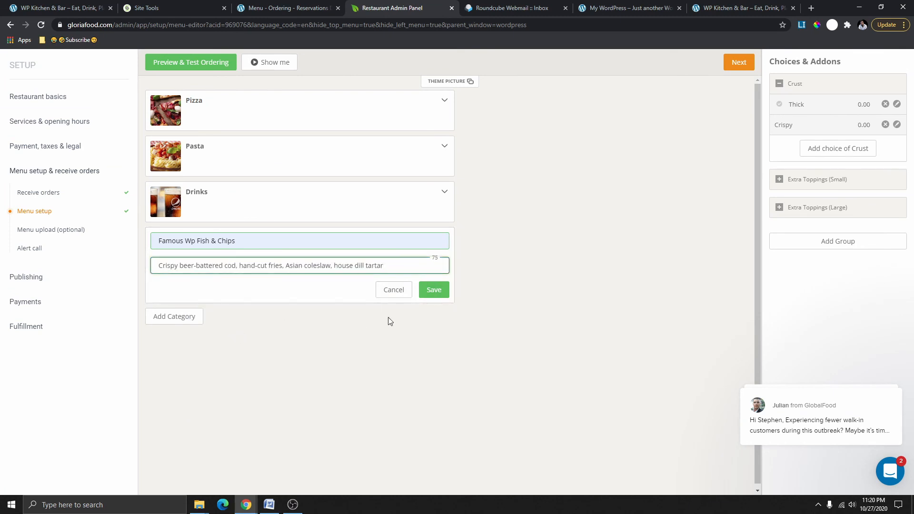
left_click(434, 289)
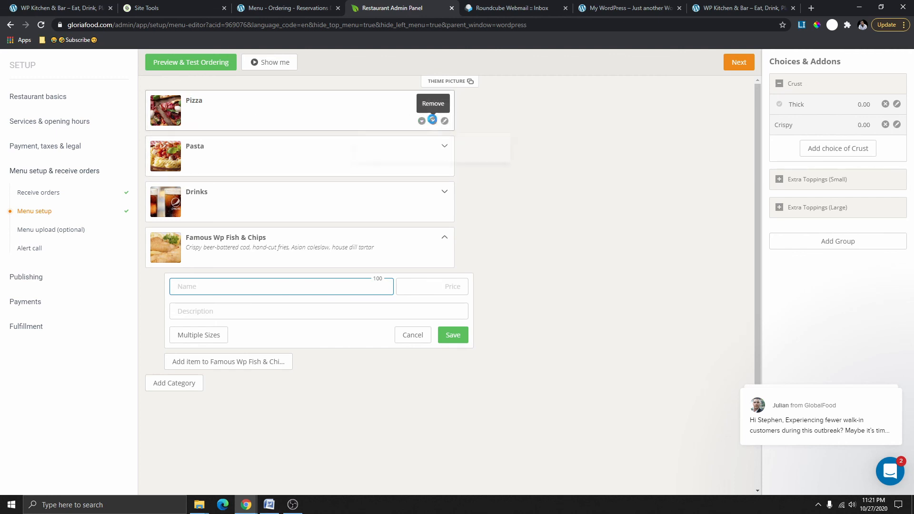
Delete the Pizza category along with its items.
left_click(432, 120)
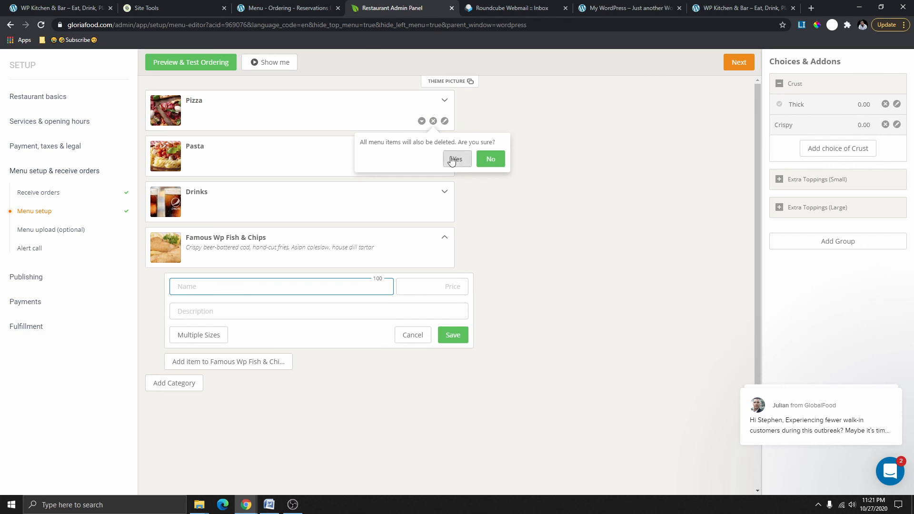
left_click(499, 162)
left_click(445, 101)
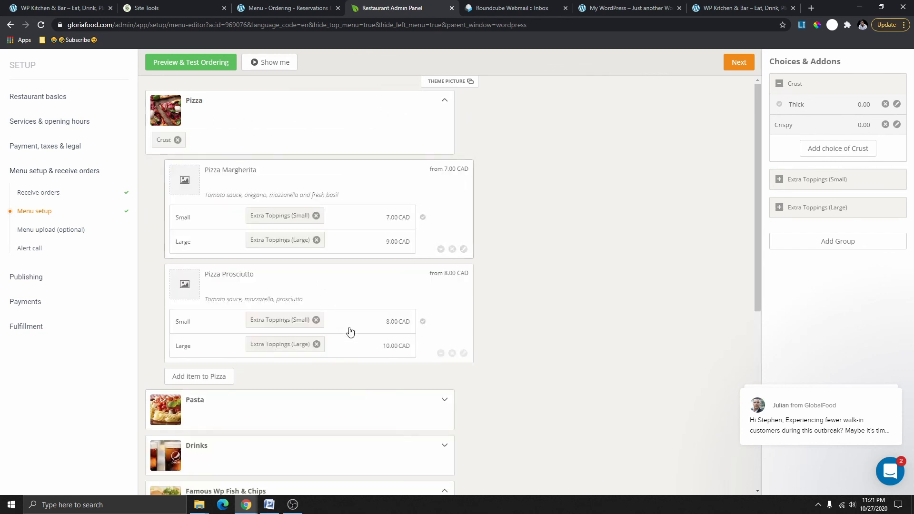
left_click(445, 100)
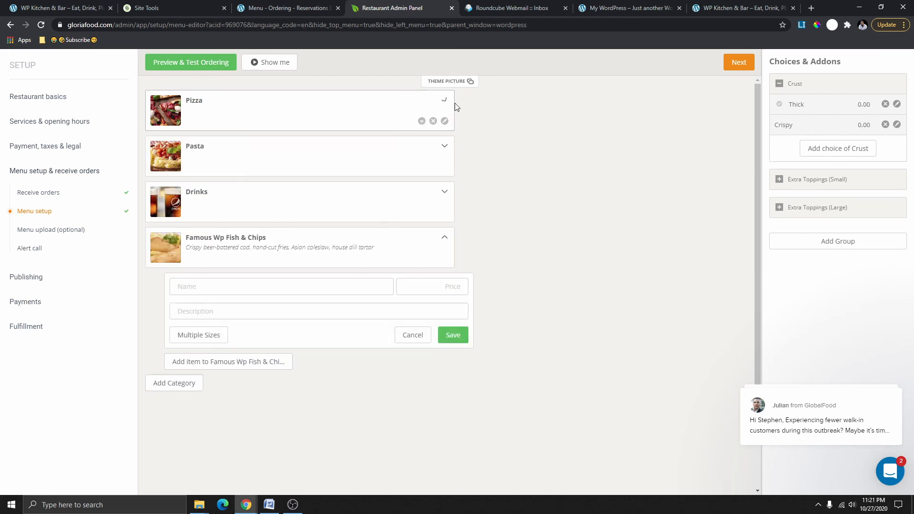
left_click(433, 121)
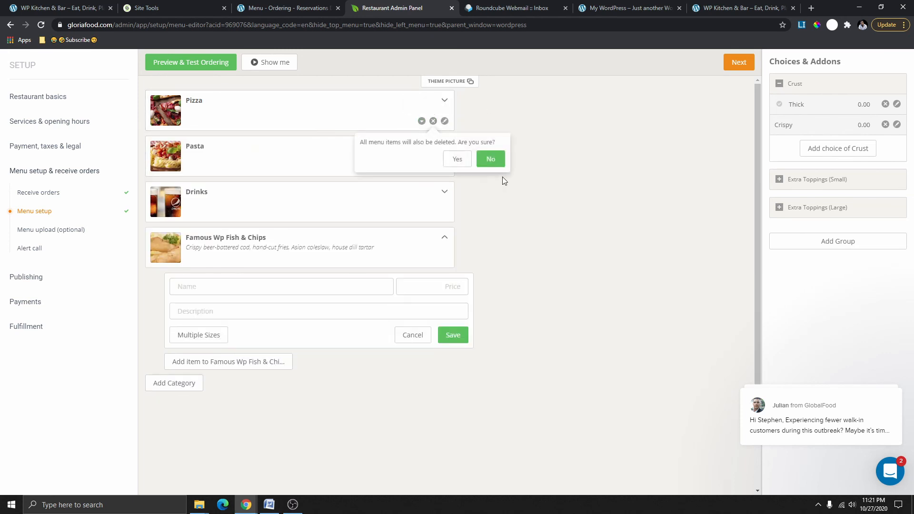
left_click(466, 164)
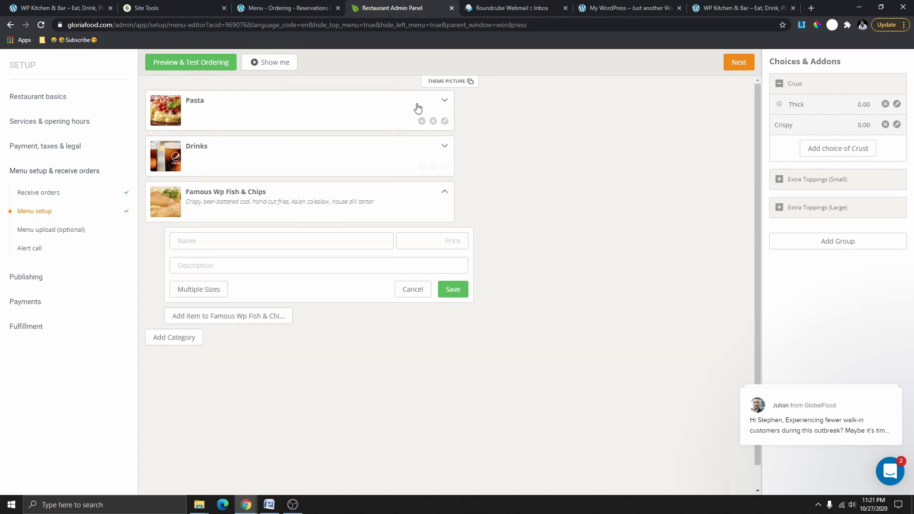
Check the Fish & Chips category picture and details, then preview the customer ordering page.
mouse_move(169, 214)
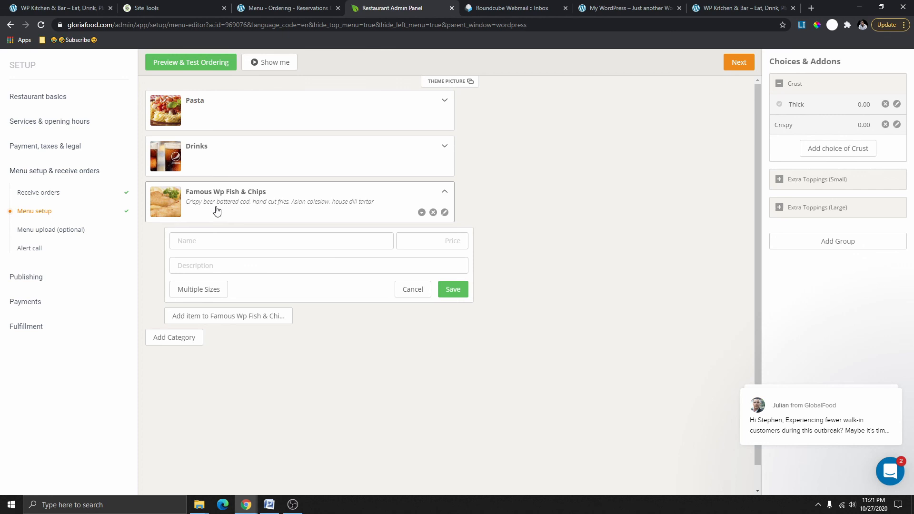
left_click(167, 204)
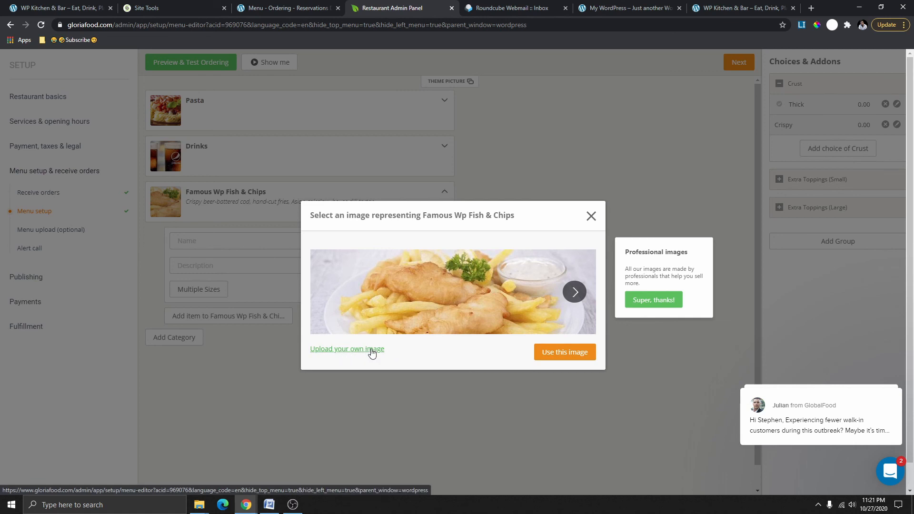
left_click(372, 351)
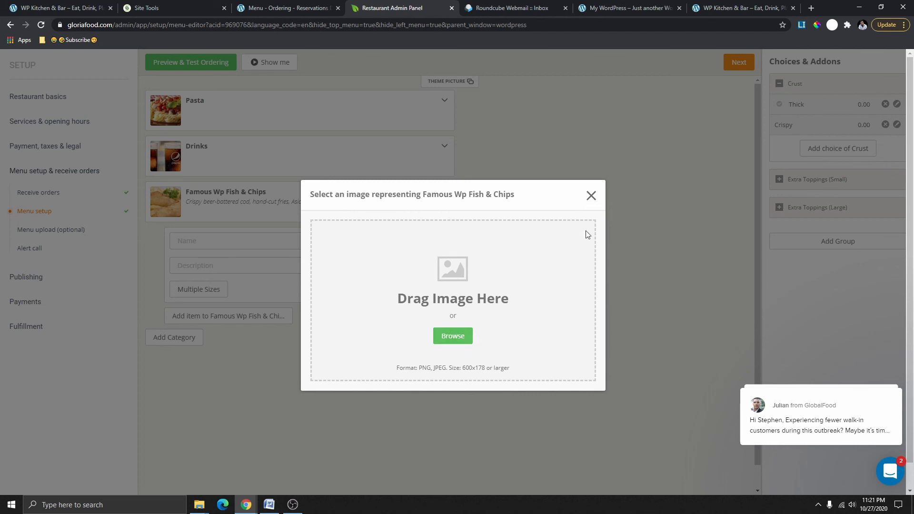
left_click(590, 196)
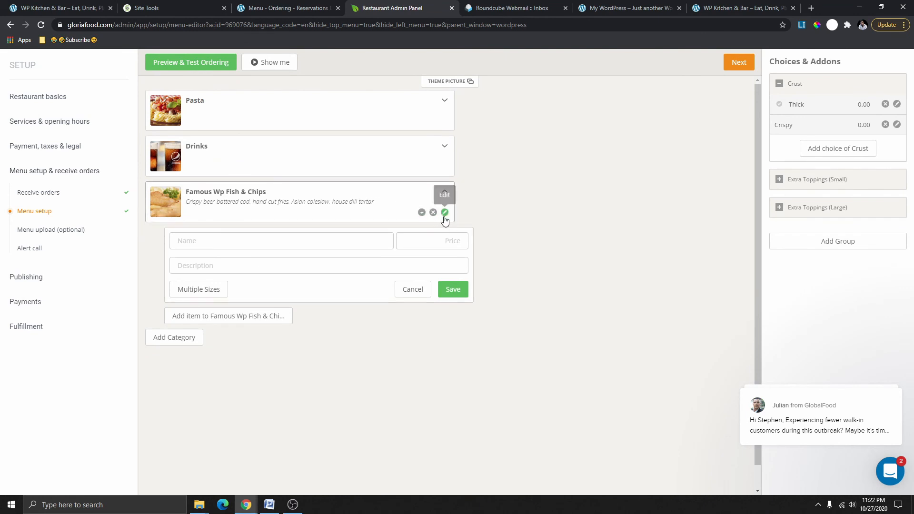
left_click(445, 213)
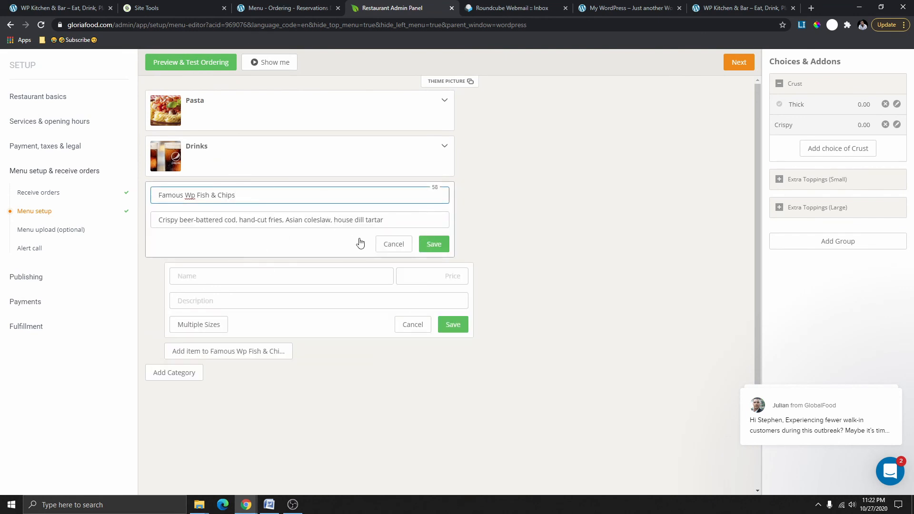
left_click(431, 244)
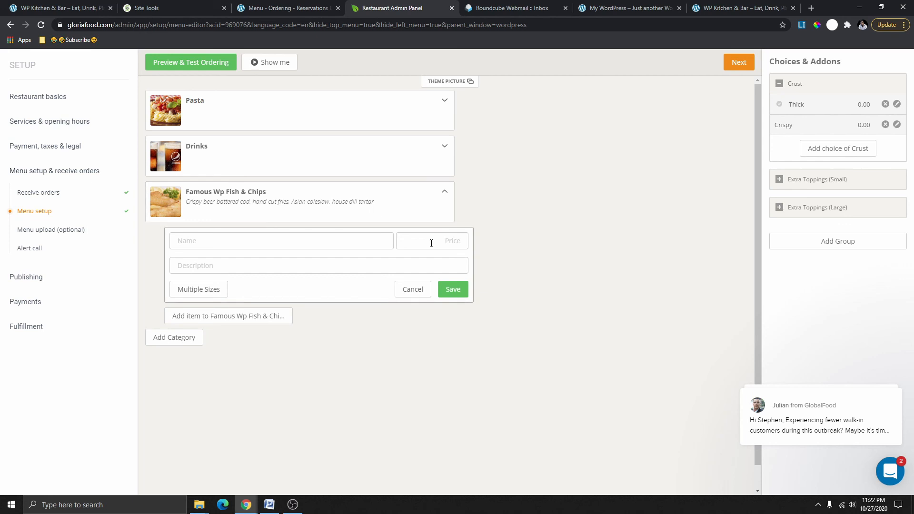
left_click(199, 57)
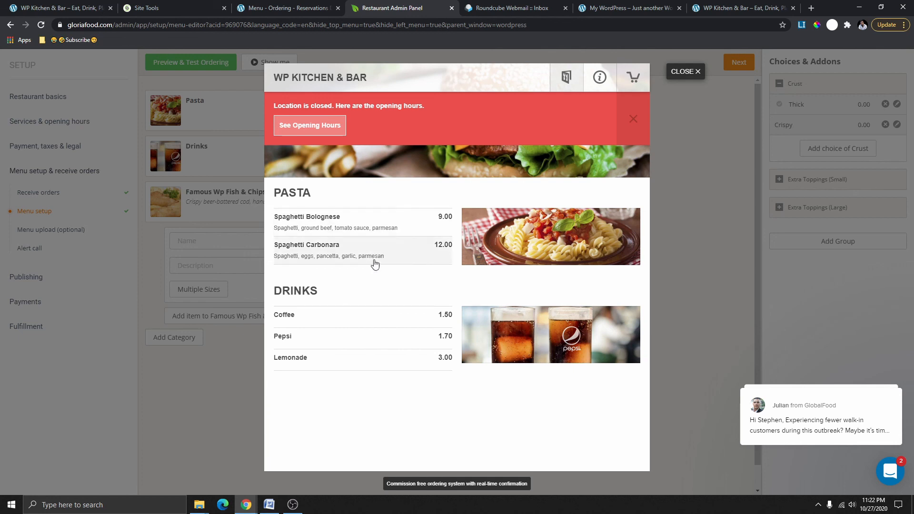
left_click(688, 72)
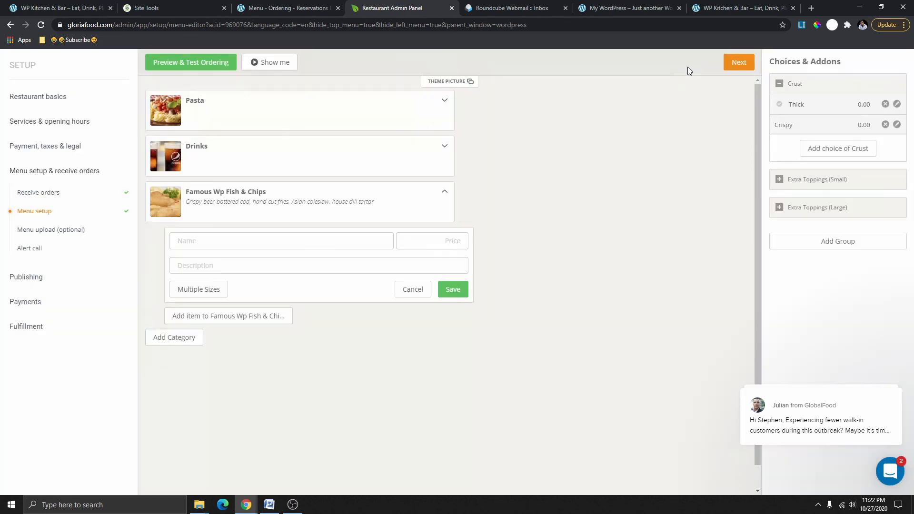
Create a 'Famous Wp Fish & Chips' item priced 10.00 CAD and save it.
left_click(196, 240)
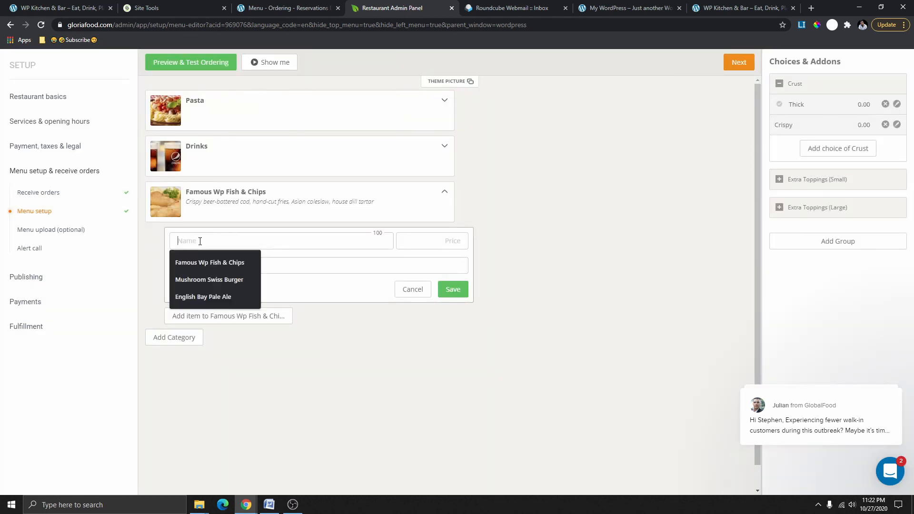
left_click(214, 262)
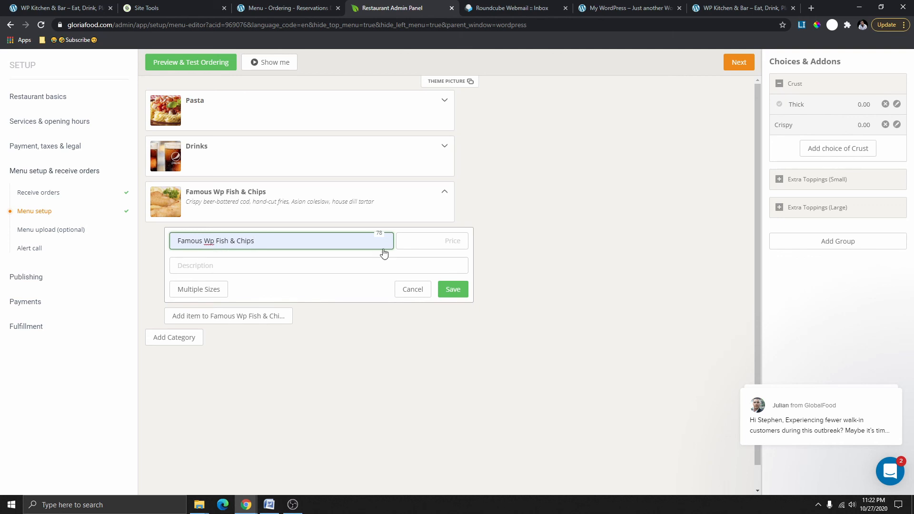
left_click(426, 244)
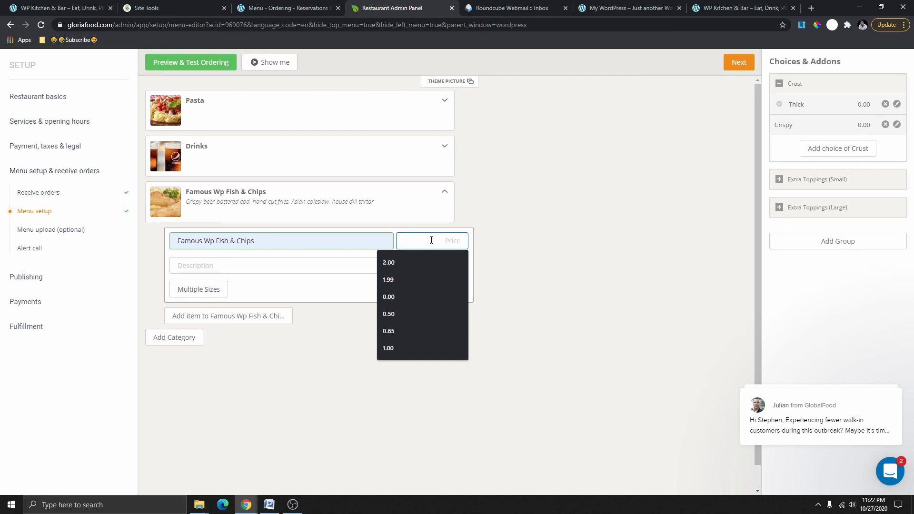
type("10.")
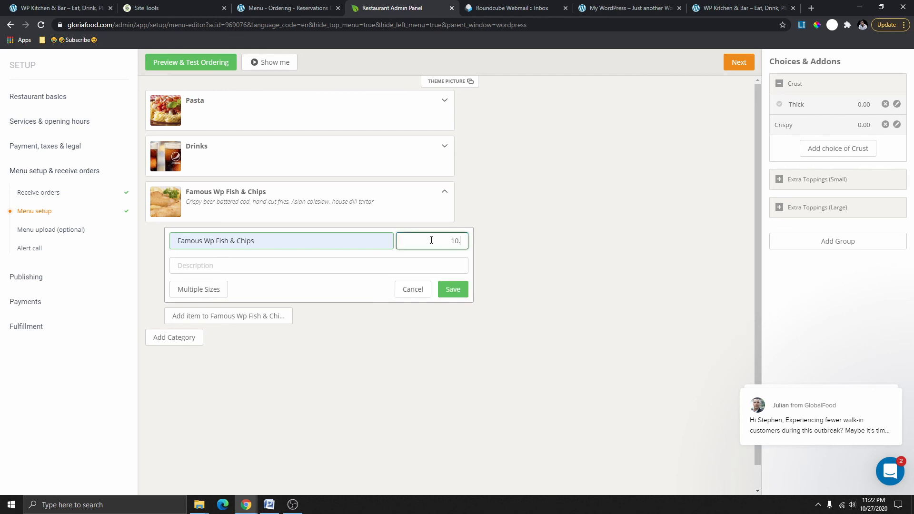
left_click(260, 261)
left_click(453, 289)
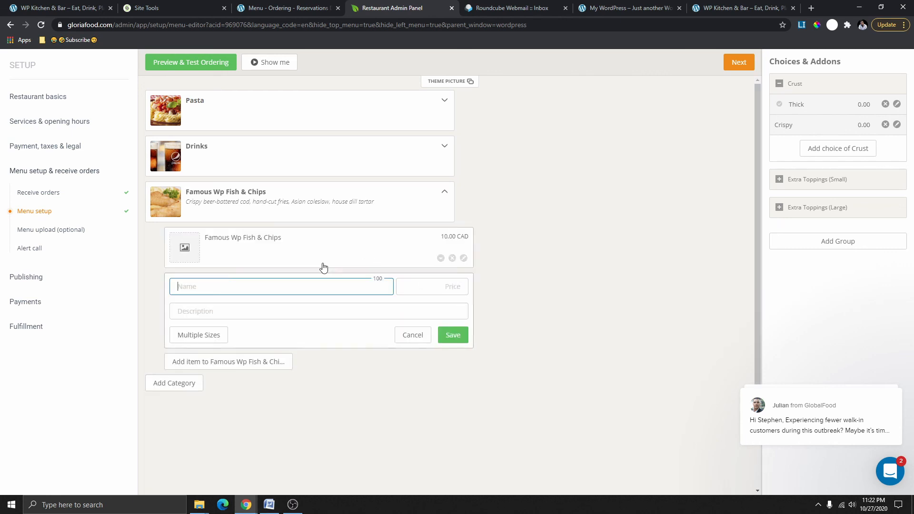
Open the item's picture upload and edit form, then close both without changes.
left_click(192, 247)
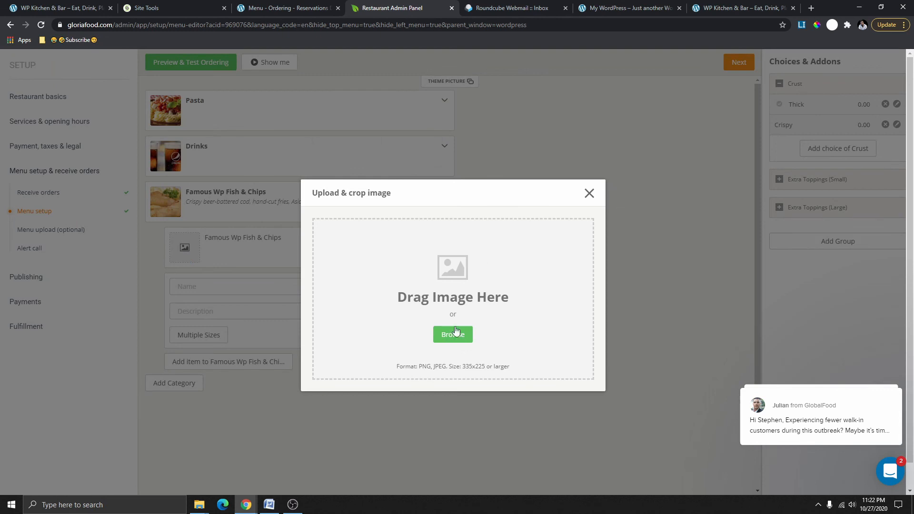
left_click(590, 193)
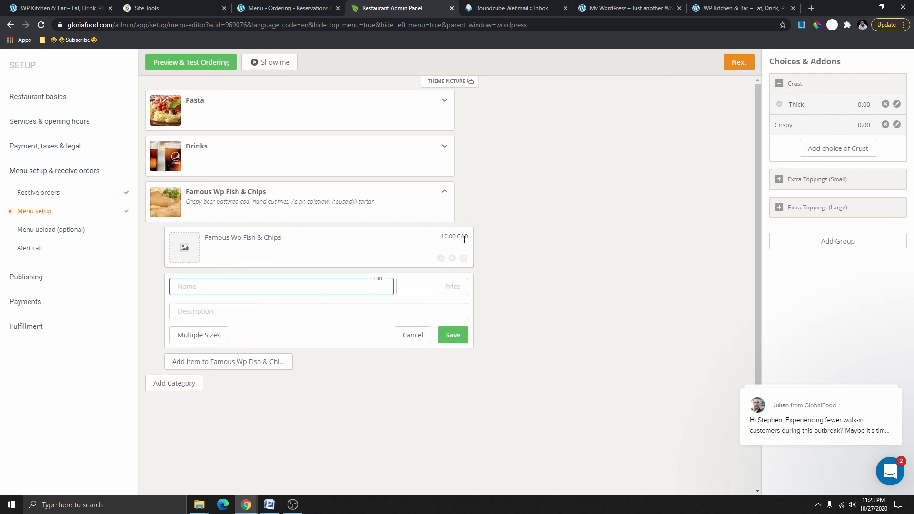
left_click(464, 259)
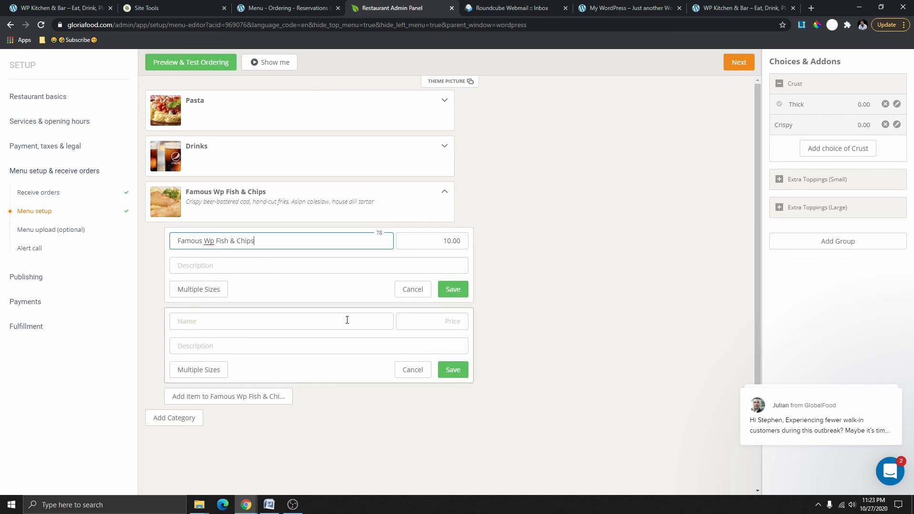
left_click(413, 369)
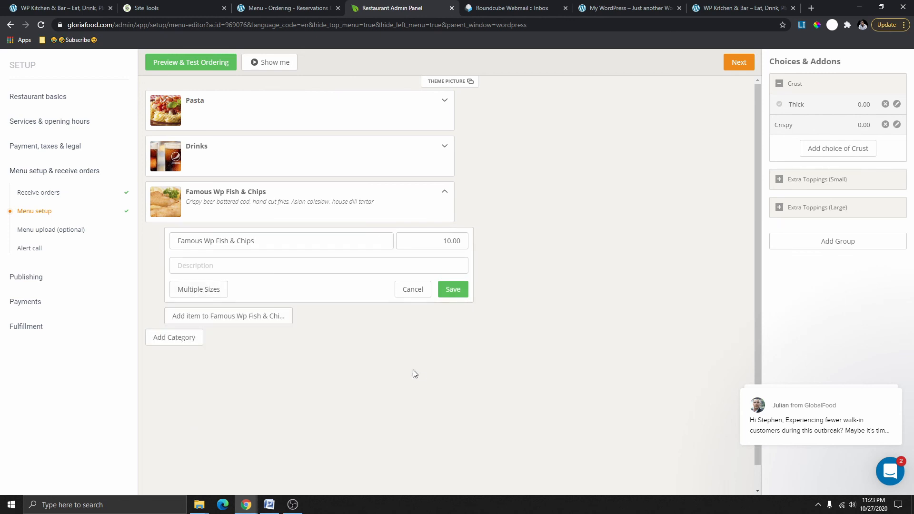
Enable multiple sizes and set the first size to 2 Pics at 10.99, marked as default.
left_click(207, 293)
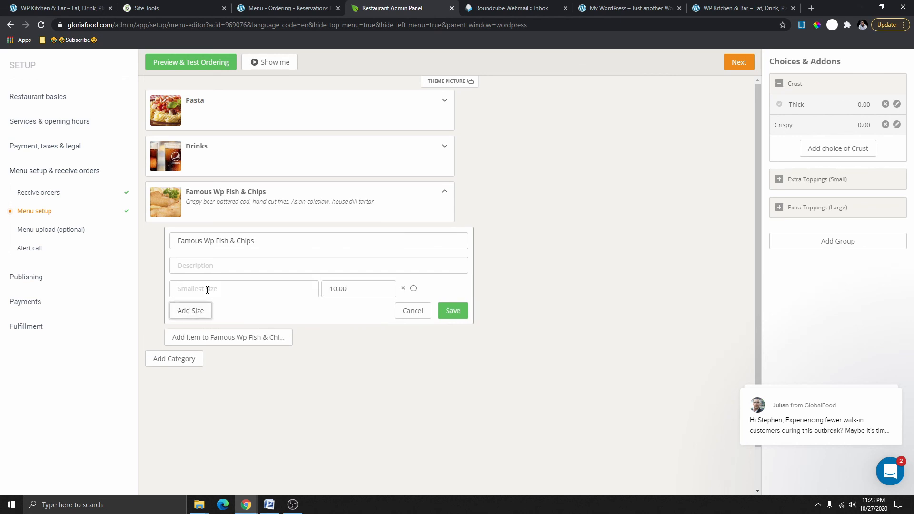
left_click(215, 289)
type("5 Pics")
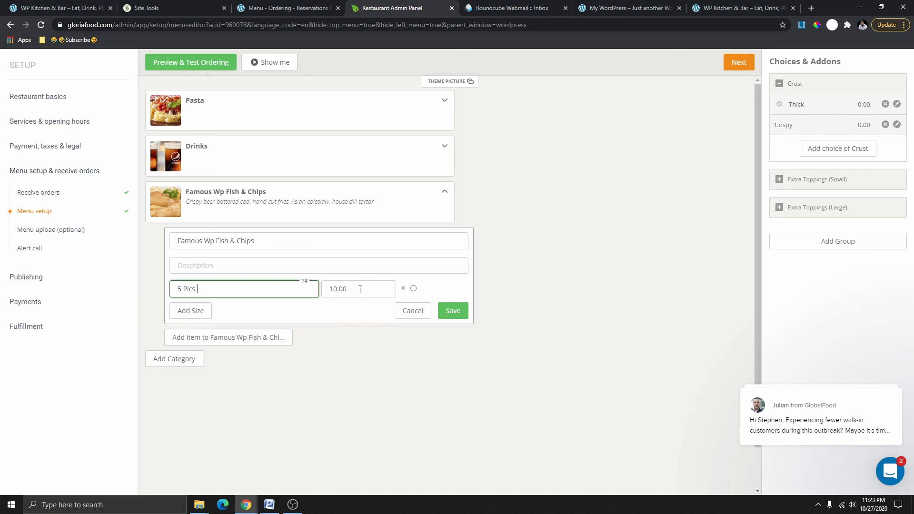
double_click(169, 294)
left_click_drag(350, 289, 339, 289)
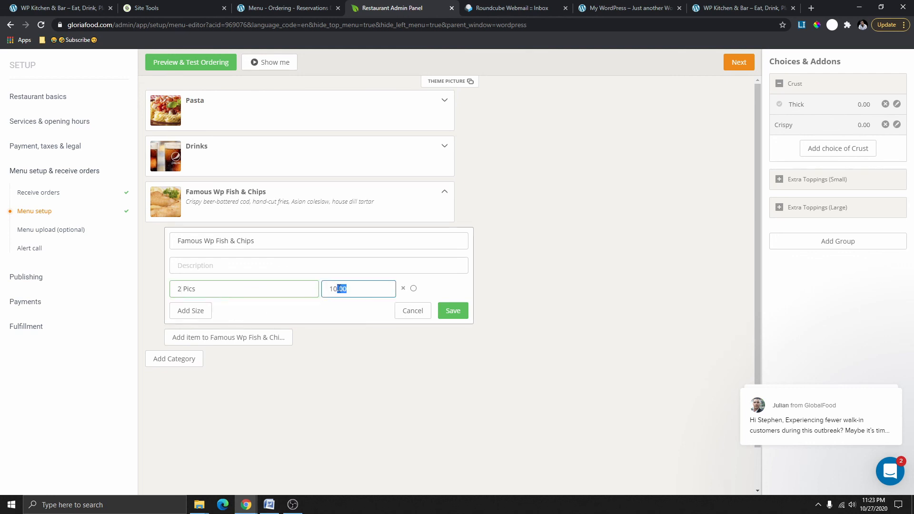
type(".99")
left_click(414, 289)
left_click(339, 290)
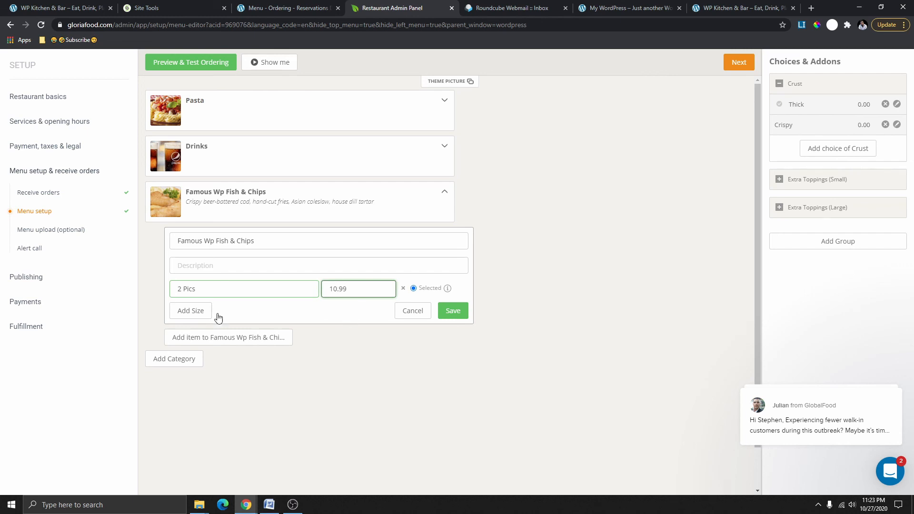
Add a second size, 5 Pics at 25.00 CAD, and save the item.
left_click(192, 315)
left_click(200, 314)
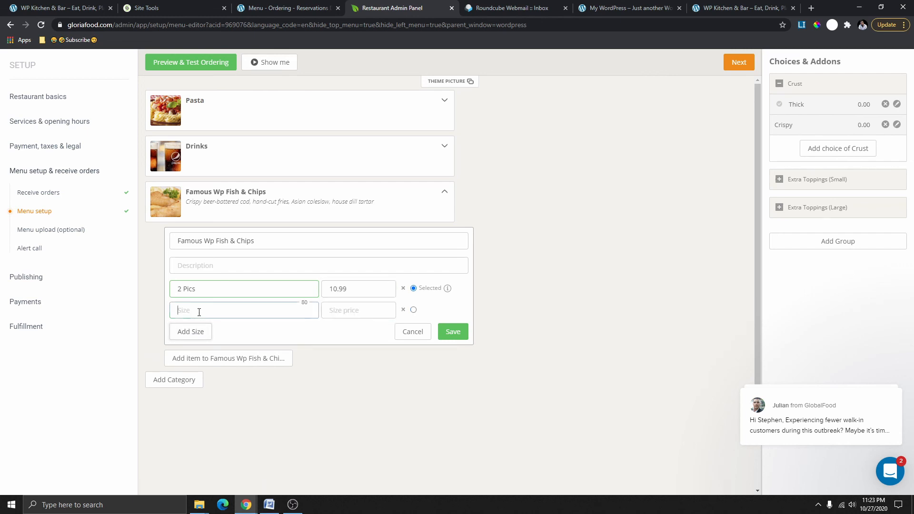
type("5Pics")
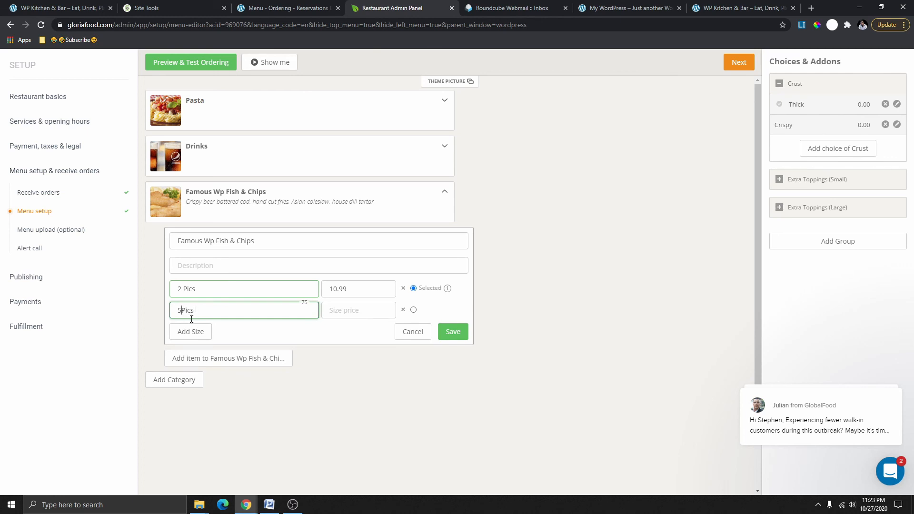
left_click(346, 306)
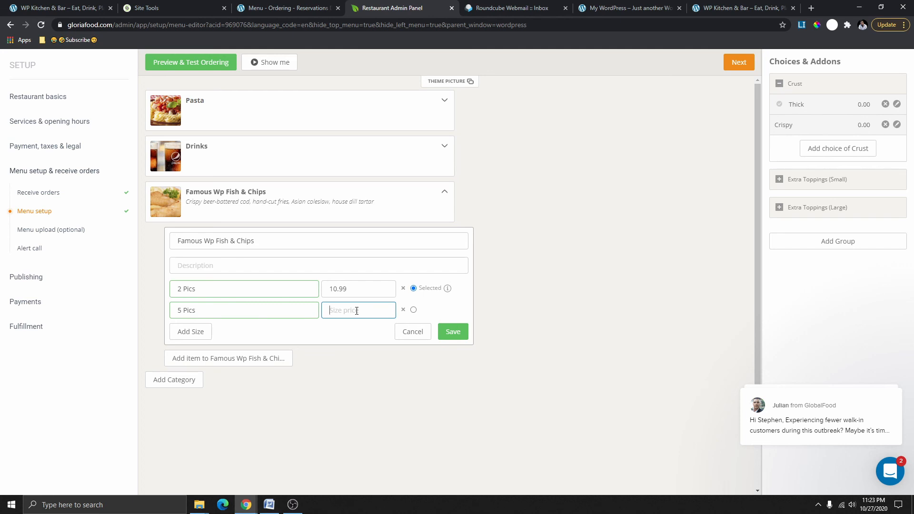
type("25")
left_click(445, 332)
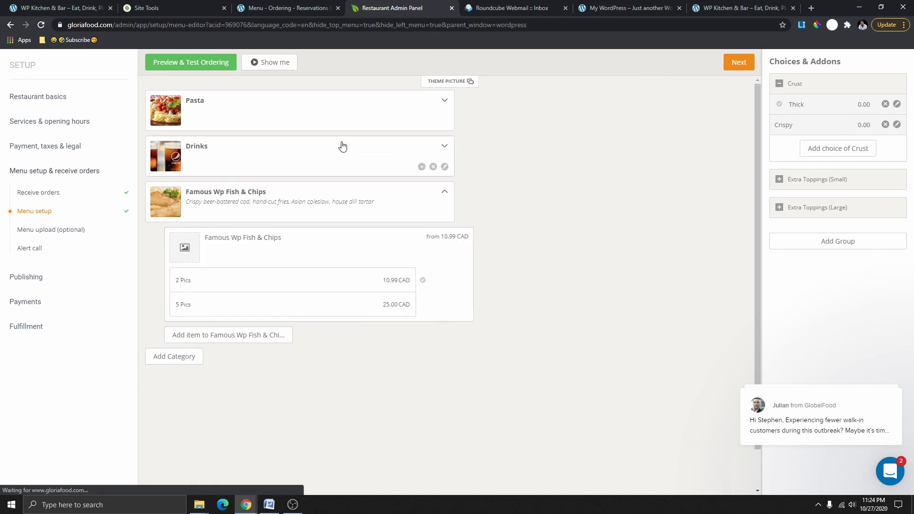
left_click(213, 67)
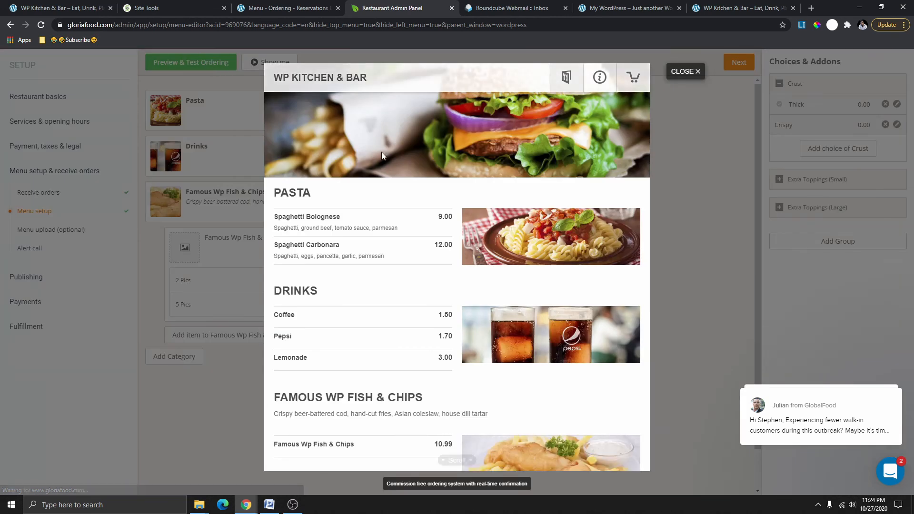
scroll(384, 223, "down", 1)
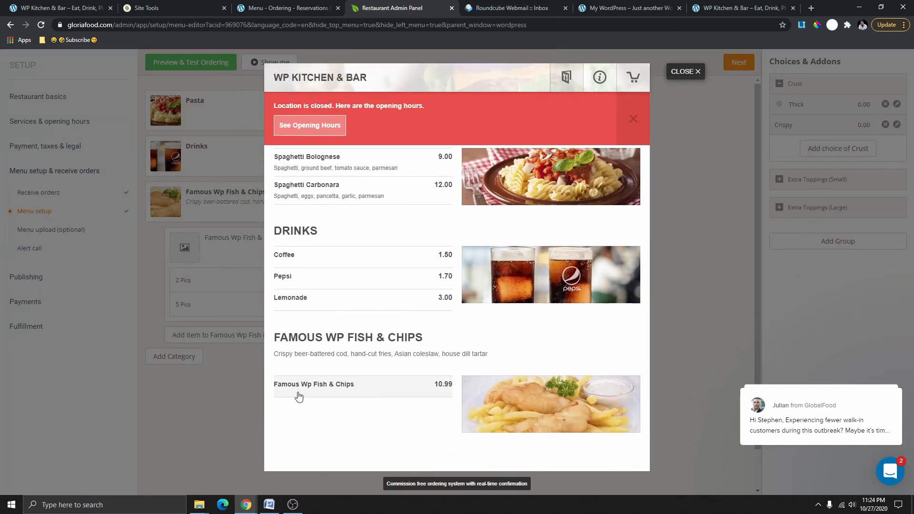
left_click(373, 384)
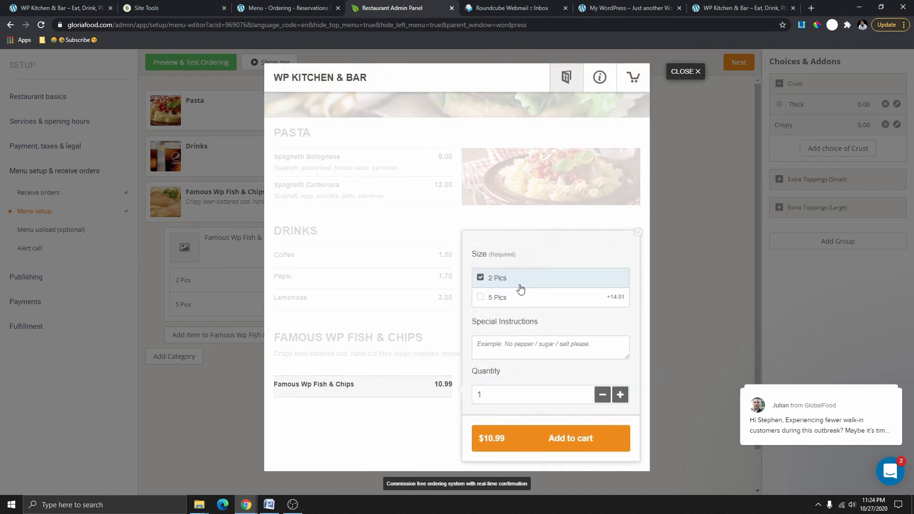
left_click(513, 303)
left_click(502, 284)
left_click(537, 303)
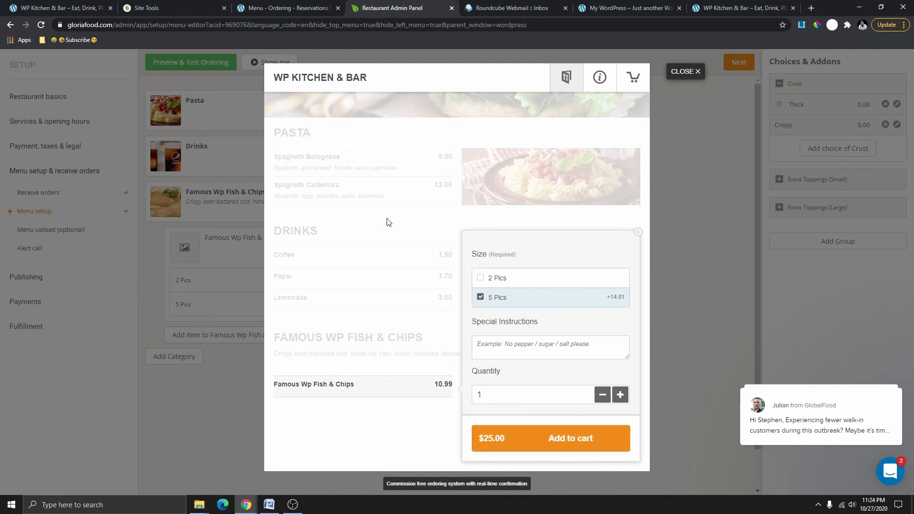
left_click(683, 71)
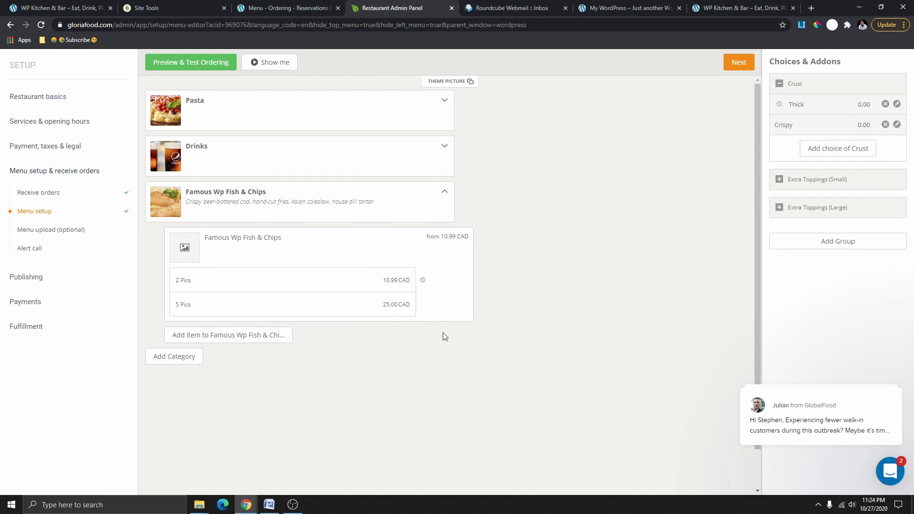
Re-save the Fish & Chips item, collapse its category, then open and cancel a new category form.
left_click(462, 315)
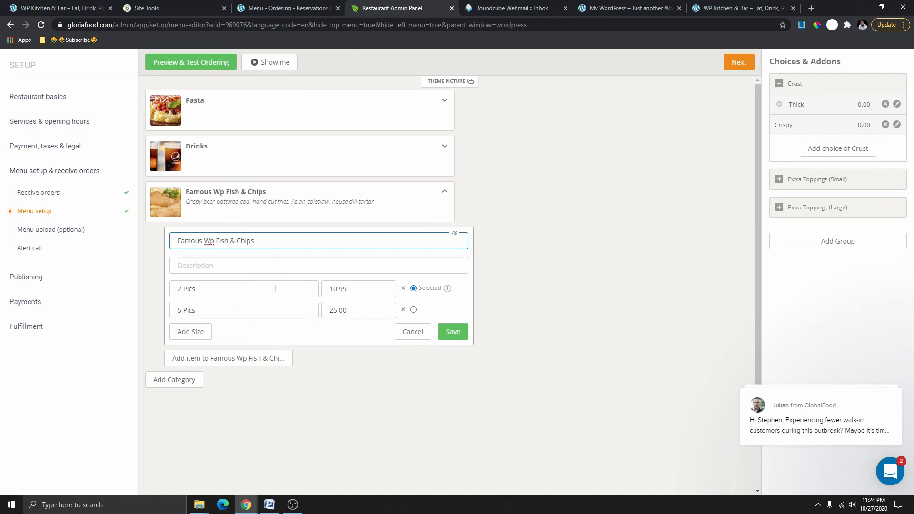
left_click(453, 335)
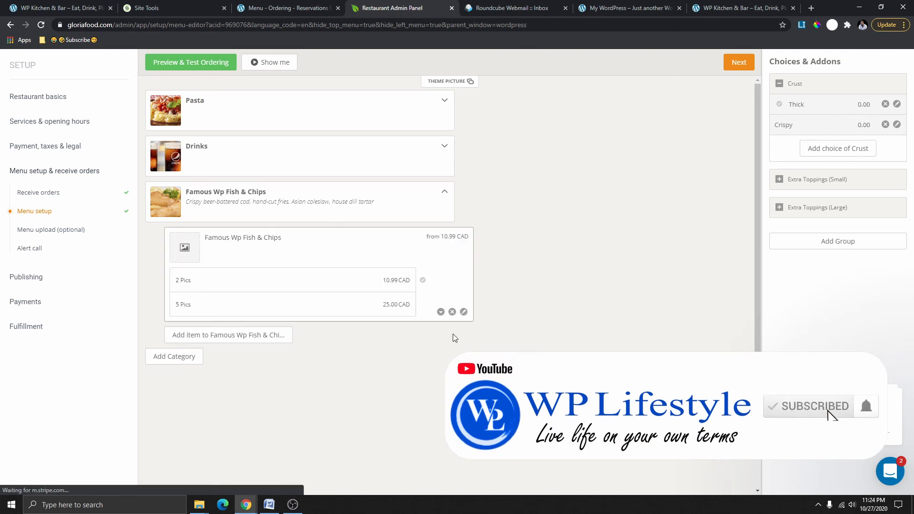
left_click(445, 195)
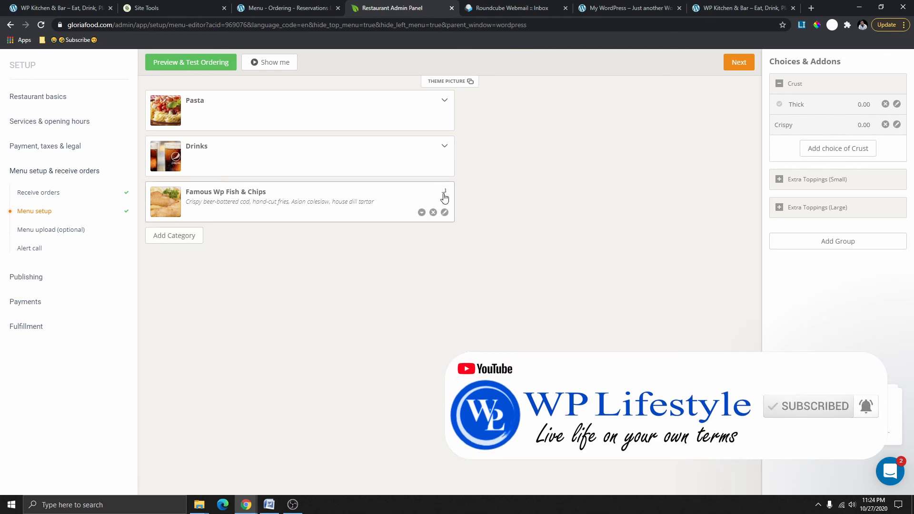
left_click(180, 242)
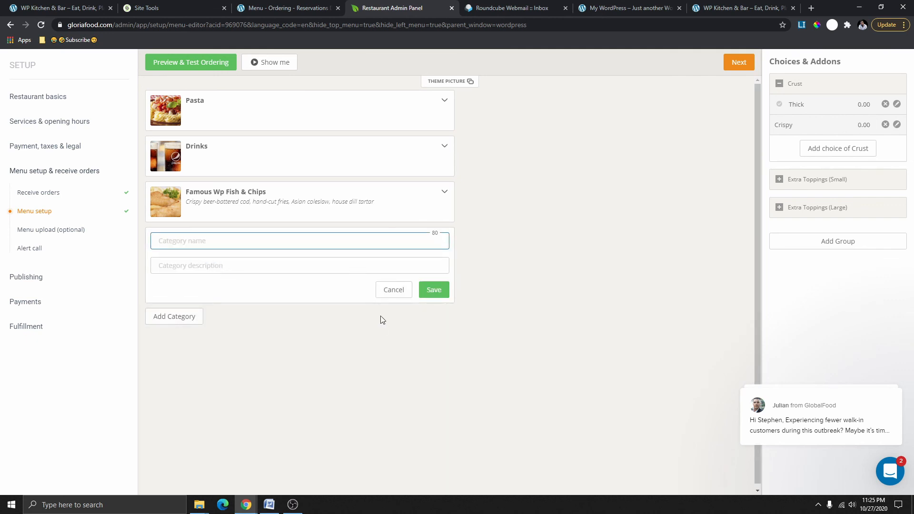
left_click(386, 295)
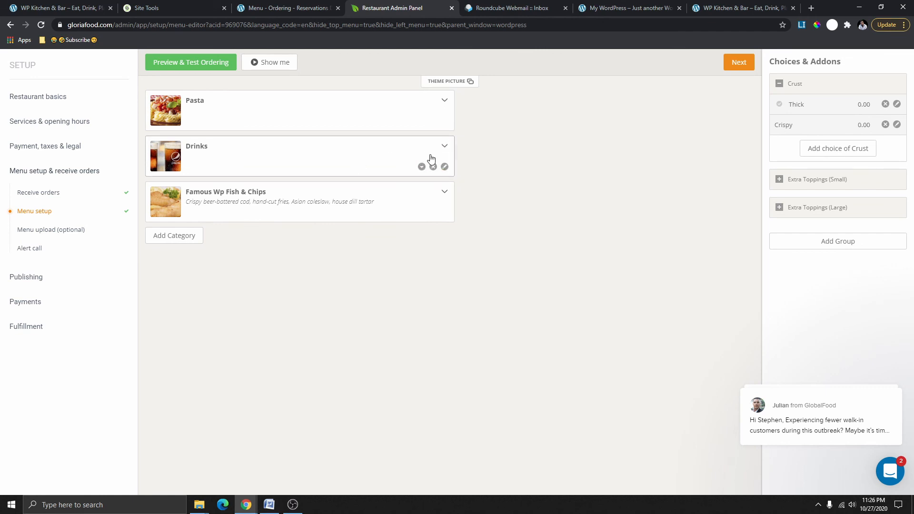
Describe the Drinks category as 'Cold Drinks' and expand it to show Coffee, Pepsi and Lemonade.
left_click(444, 167)
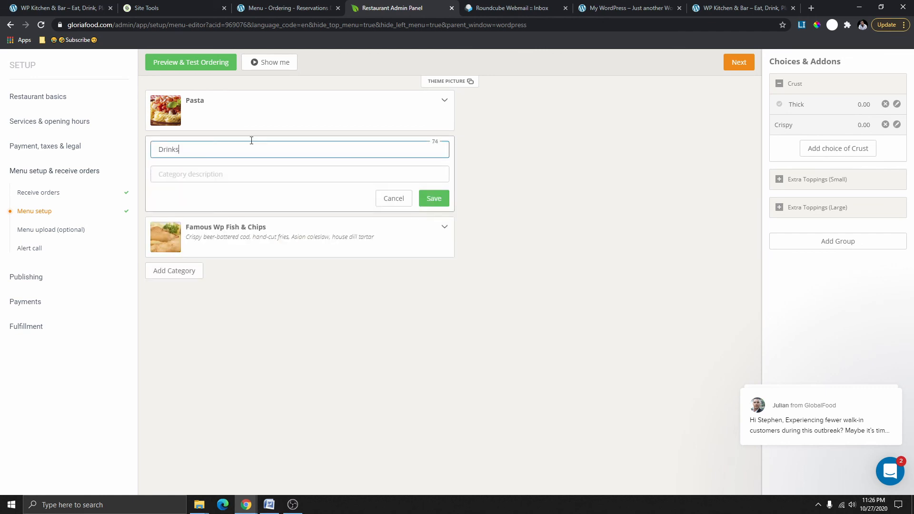
left_click(194, 174)
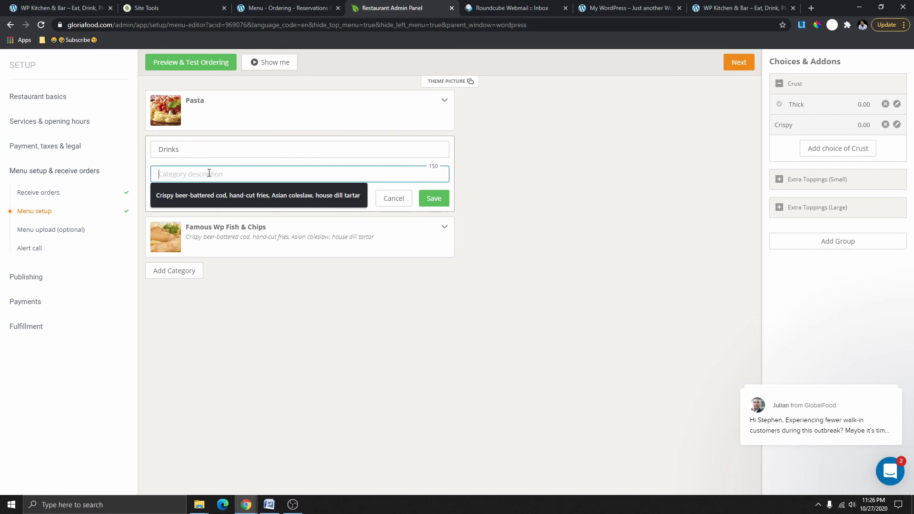
type("Cold Drinks")
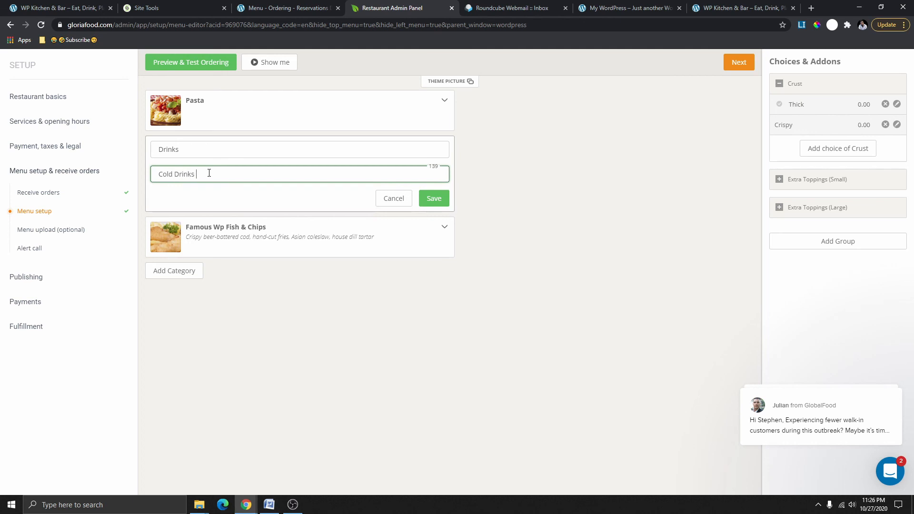
left_click(426, 198)
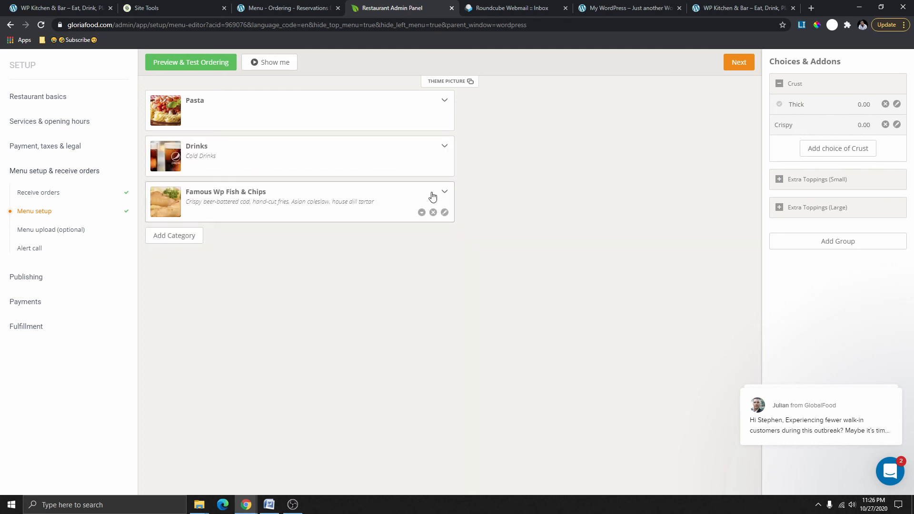
left_click(446, 147)
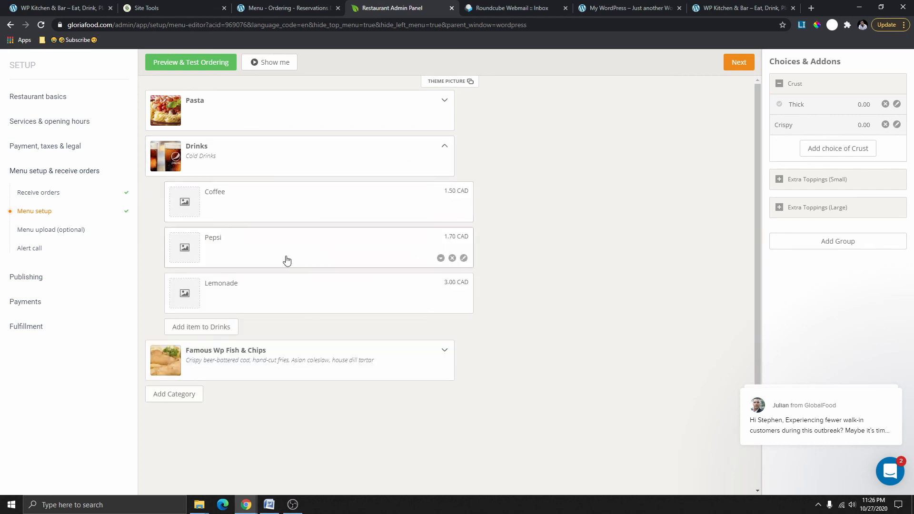
Add a Coke drink priced 1.99 CAD to the Drinks category.
left_click(199, 329)
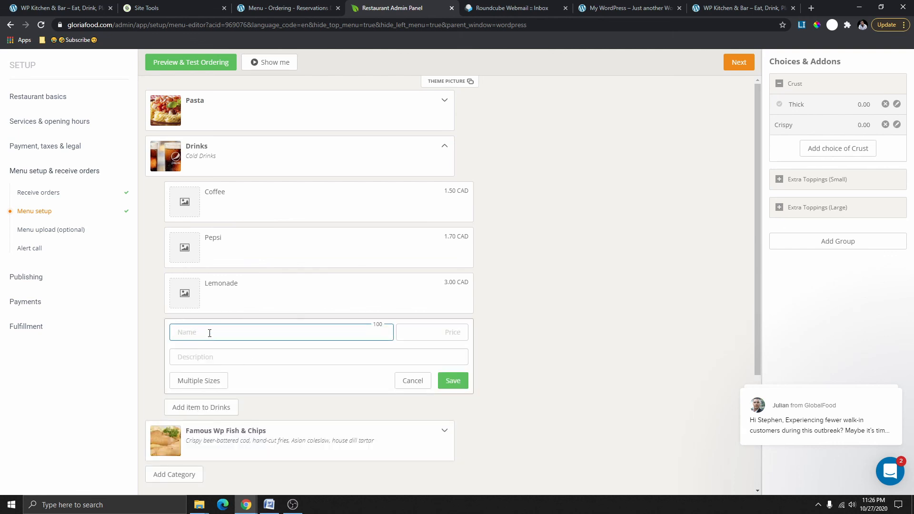
left_click(209, 333)
type("Coke")
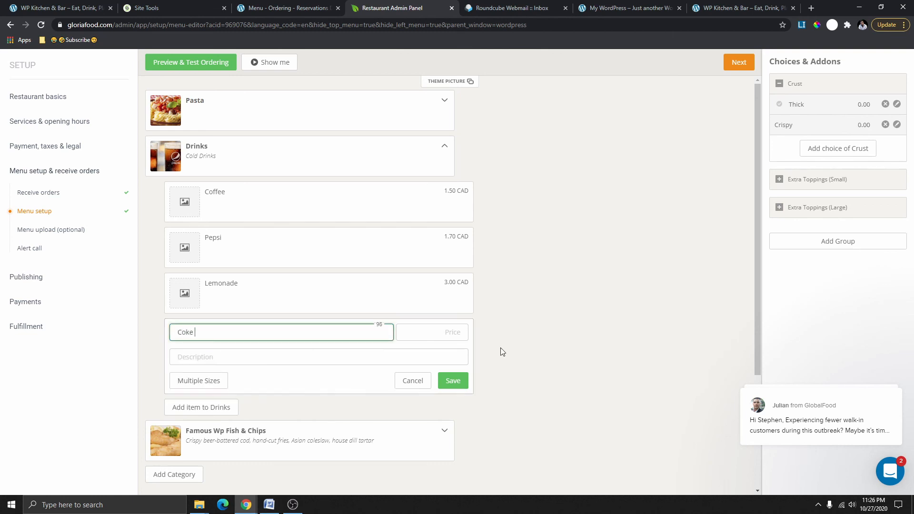
left_click(449, 329)
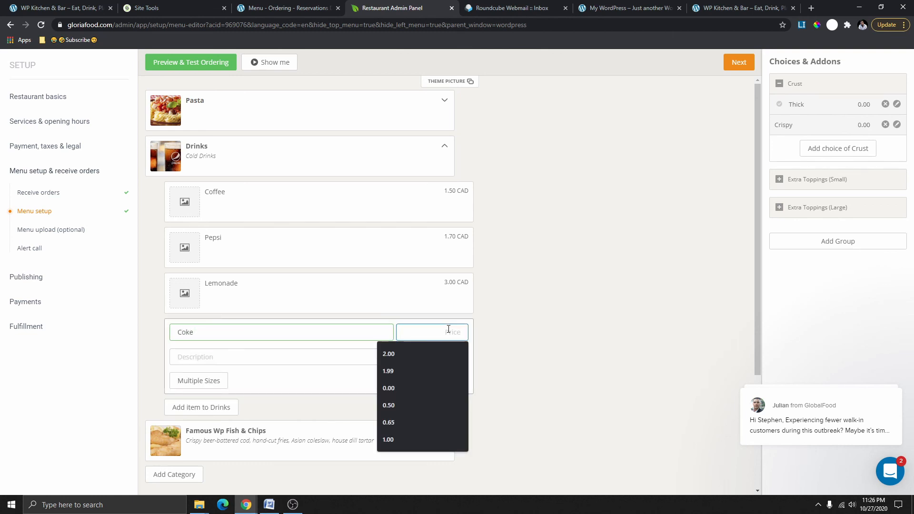
type("1.99")
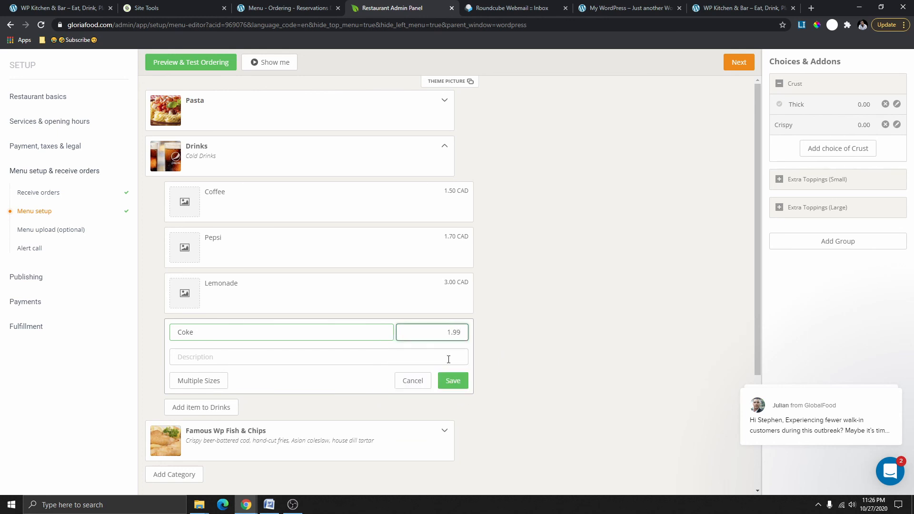
left_click(453, 380)
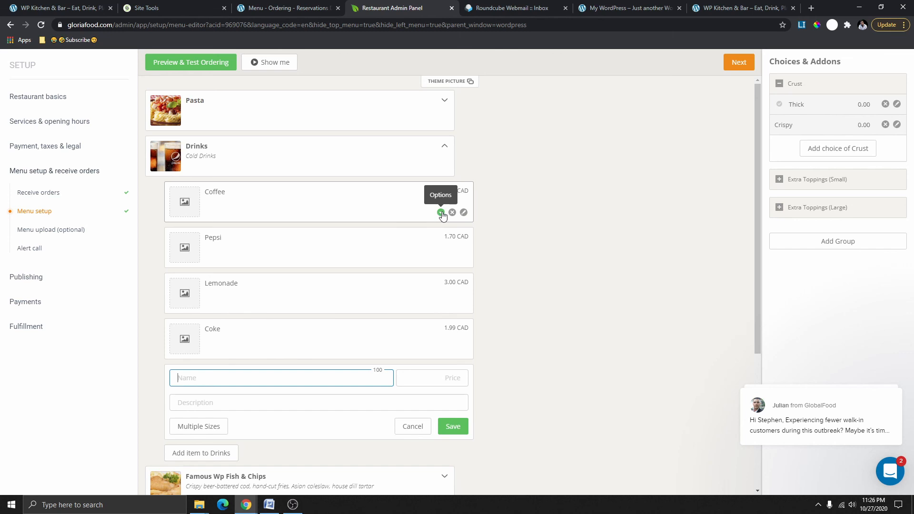
Set Coffee to 'Show only from' 11:00 AM to 03:00 PM every day.
left_click(441, 213)
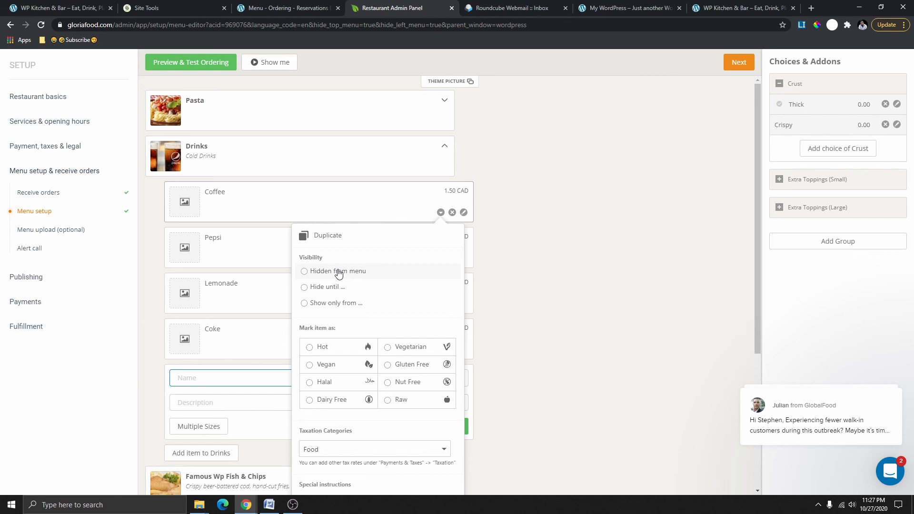
left_click(305, 272)
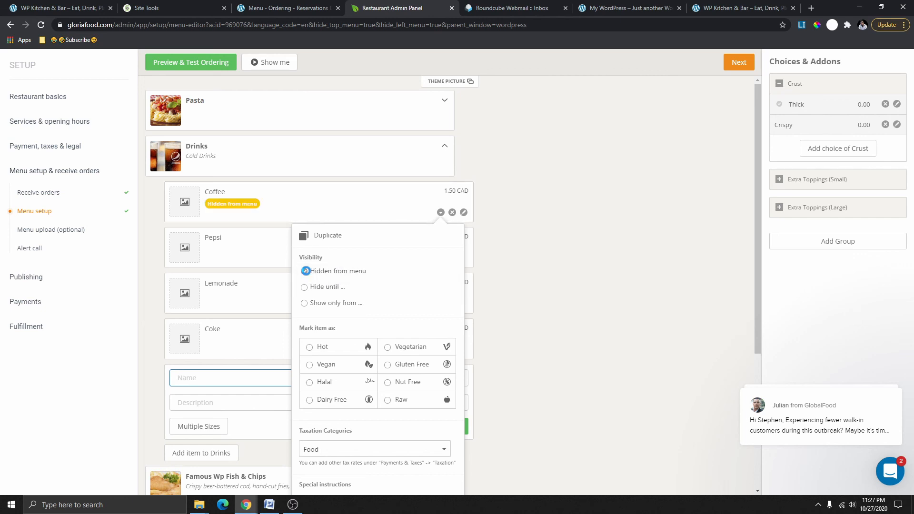
left_click(306, 273)
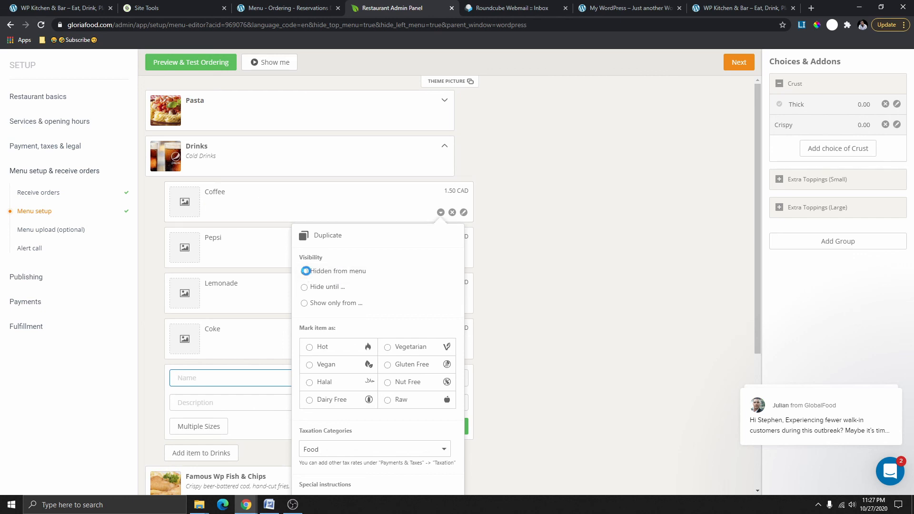
left_click(305, 288)
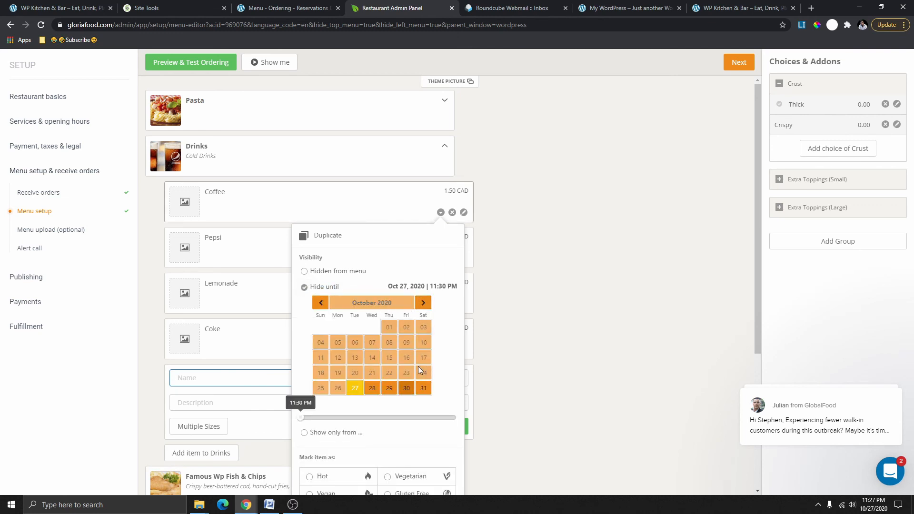
left_click(305, 288)
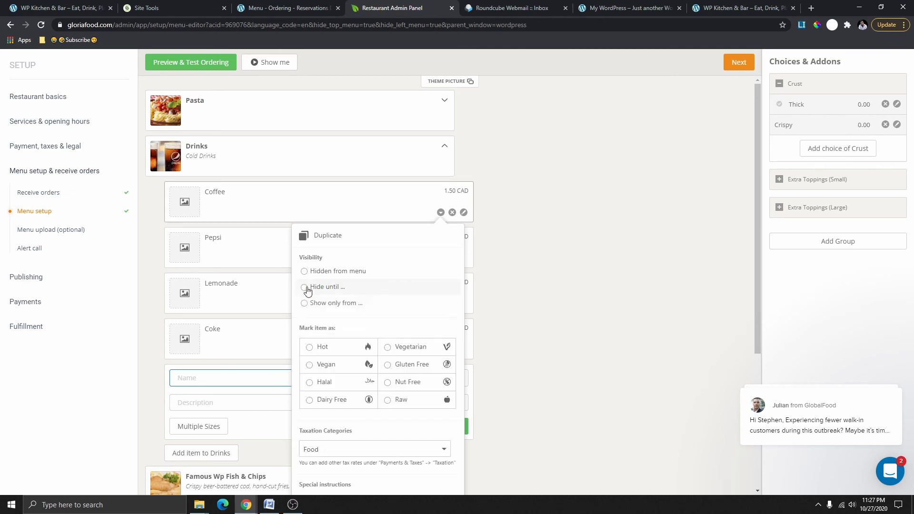
left_click(305, 303)
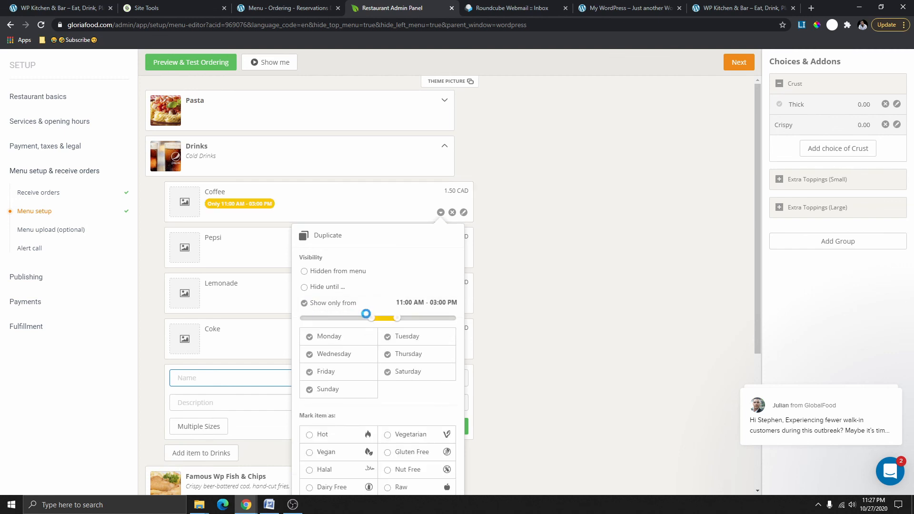
Remove Saturday and Sunday from Coffee's availability days.
scroll(405, 340, "down", 2)
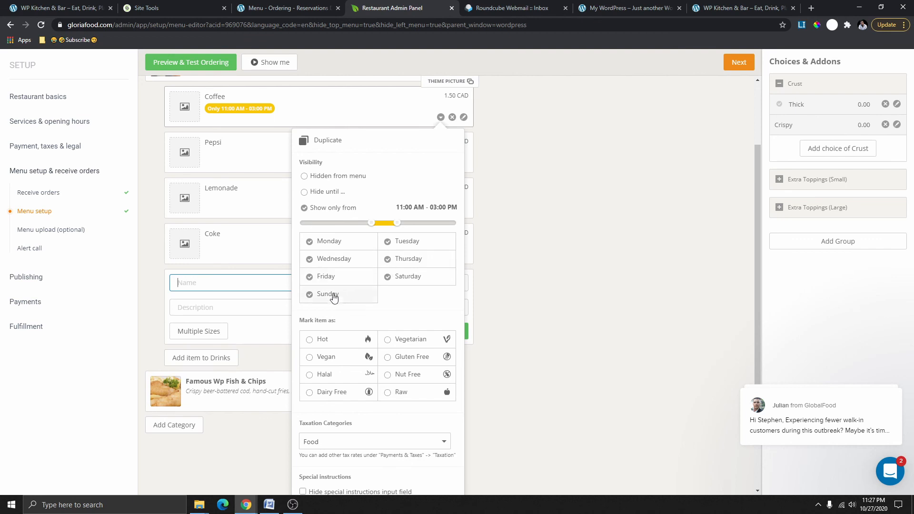
left_click(312, 297)
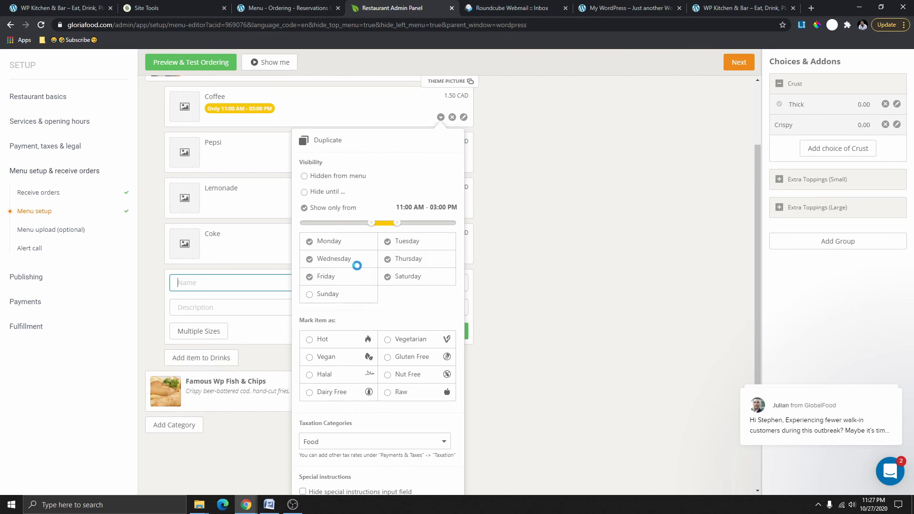
left_click(388, 278)
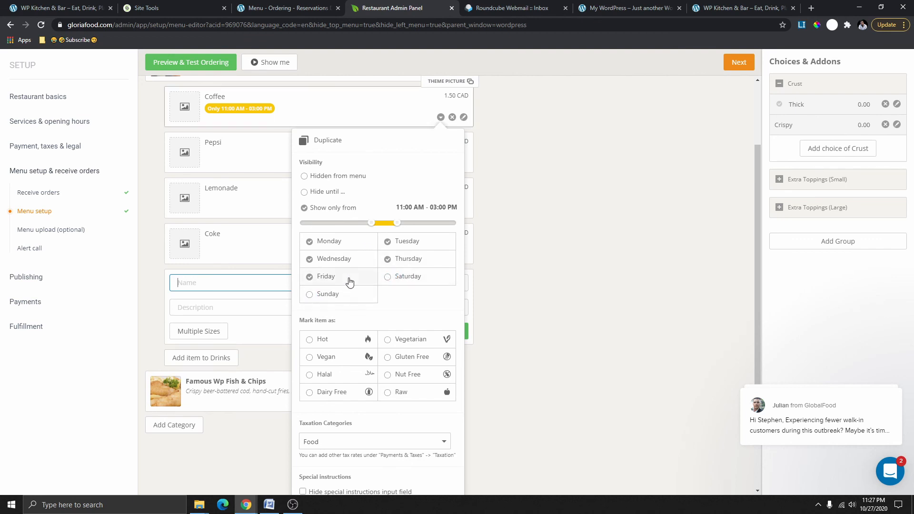
scroll(353, 281, "down", 2)
scroll(406, 241, "up", 2)
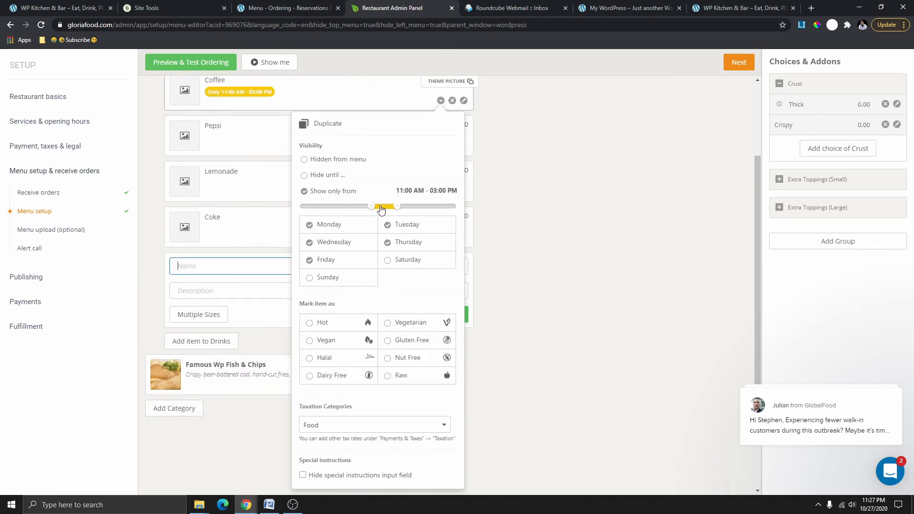
Limit Coffee to 08:30 AM–12:00 PM, keeping Food as its tax category.
mouse_move(372, 207)
left_mouse_down()
mouse_move(341, 211)
mouse_move(357, 210)
left_mouse_up()
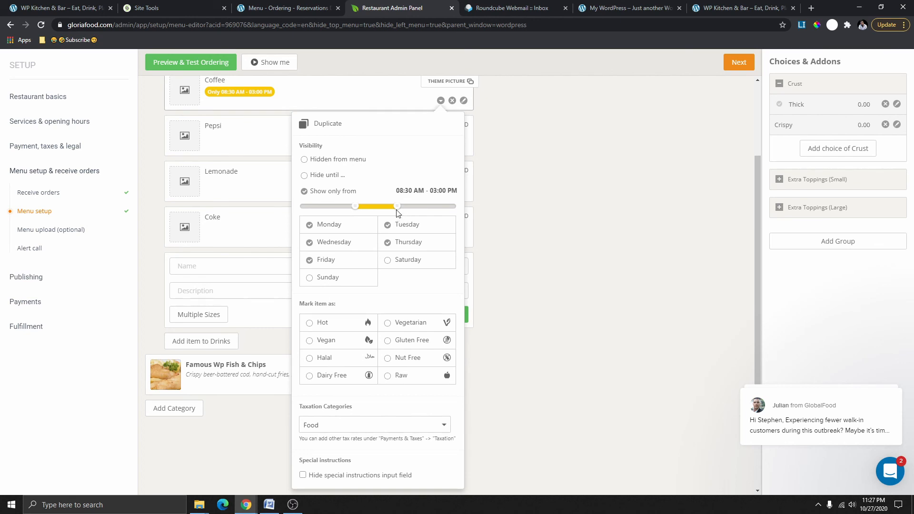
left_click_drag(395, 209, 378, 210)
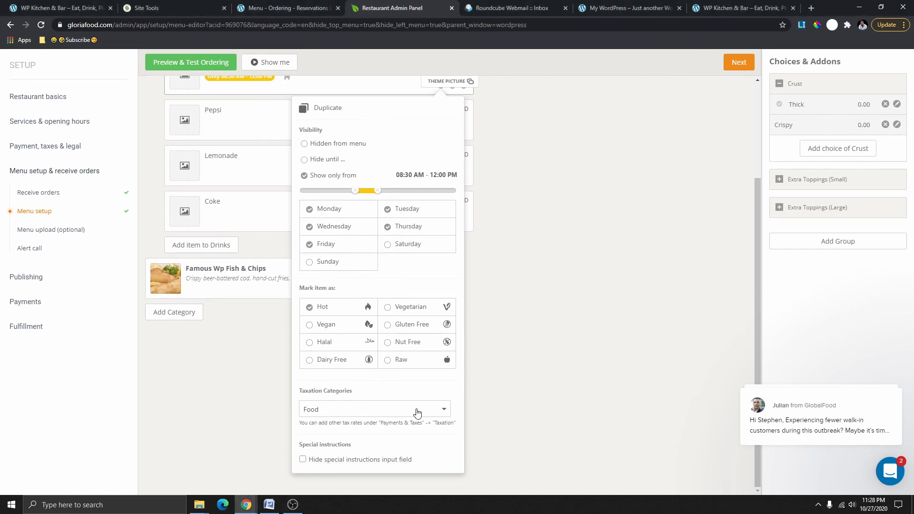
left_click(420, 412)
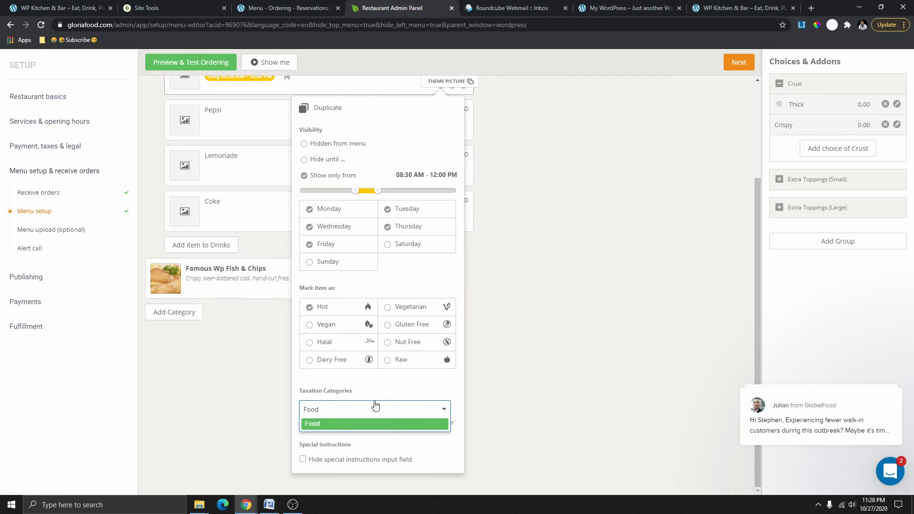
left_click(405, 395)
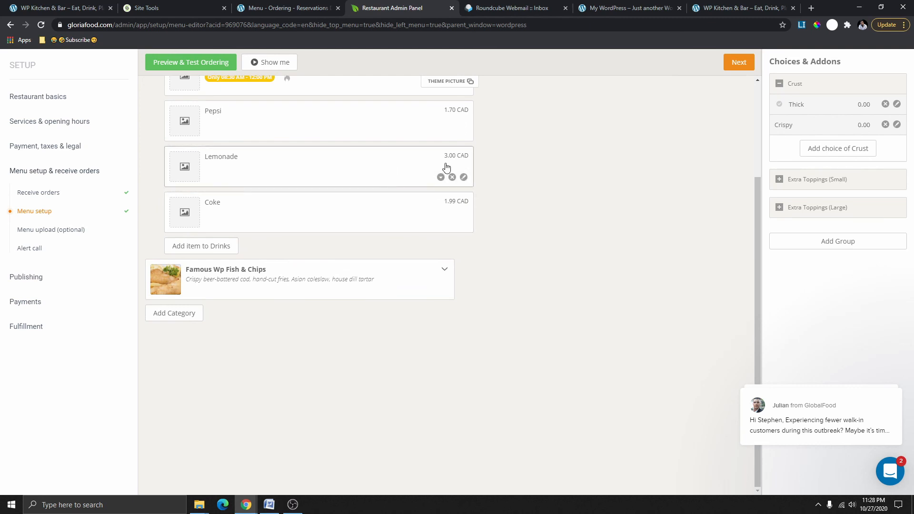
Collapse the Drinks category after briefly checking the Lemonade item's options.
left_click(441, 177)
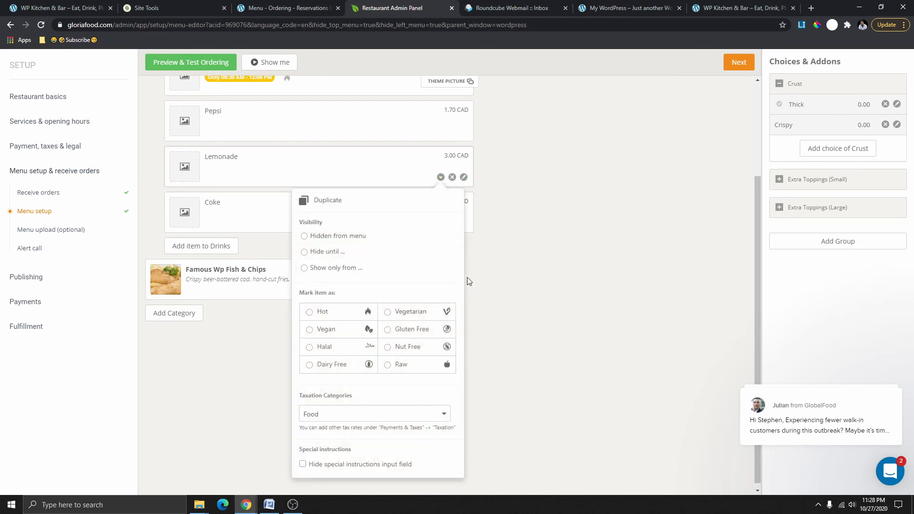
left_click(534, 195)
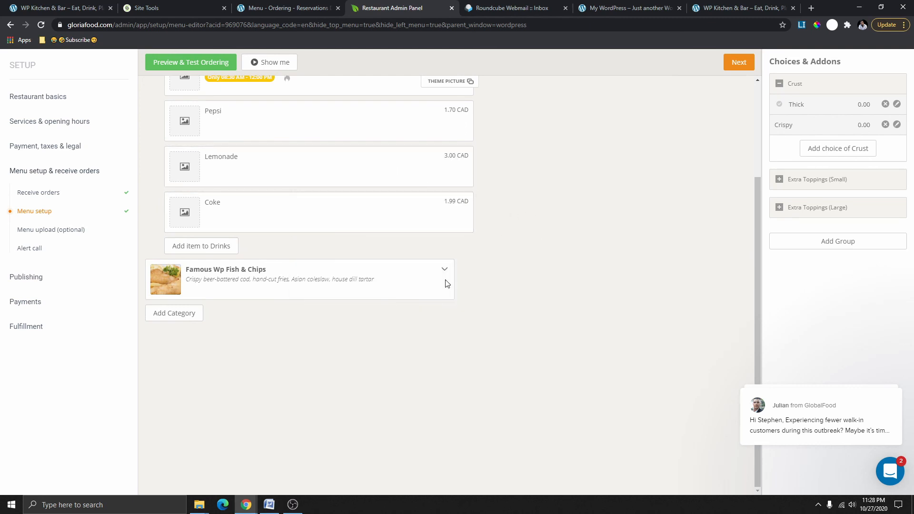
scroll(409, 235, "up", 2)
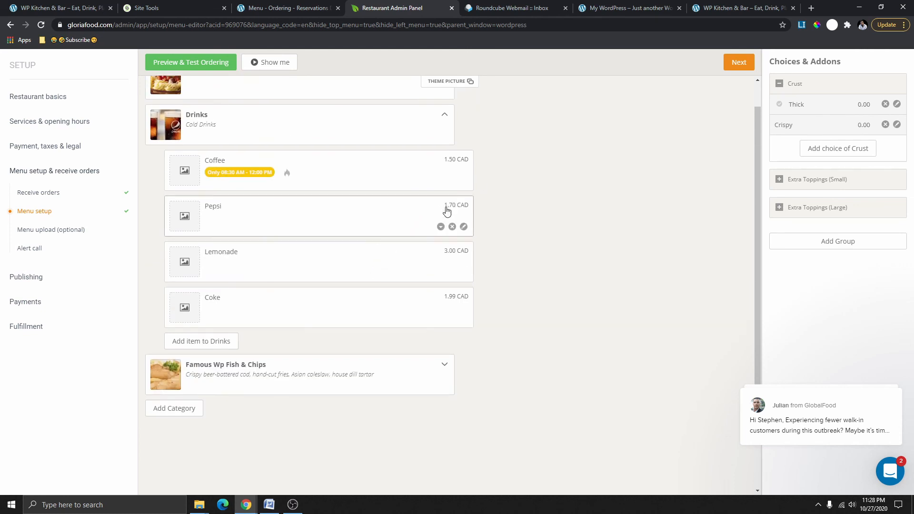
scroll(427, 227, "up", 1)
left_click(446, 148)
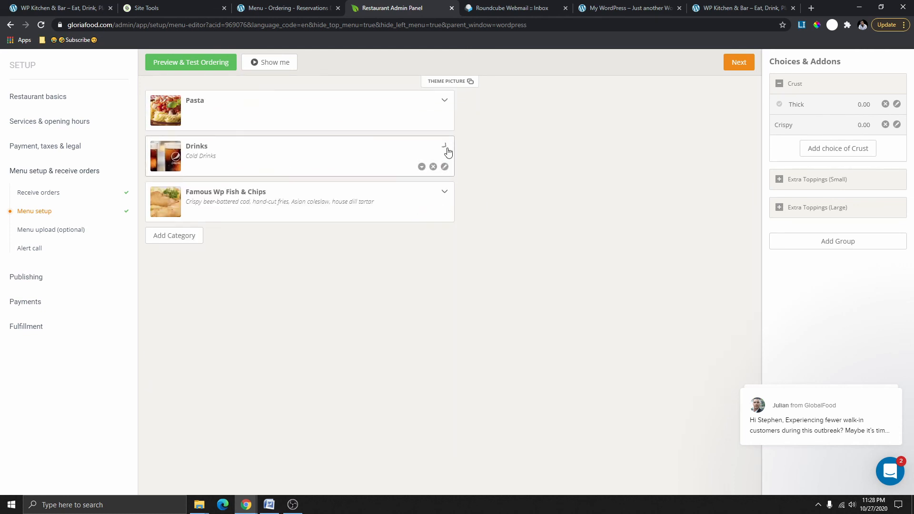
left_click(422, 167)
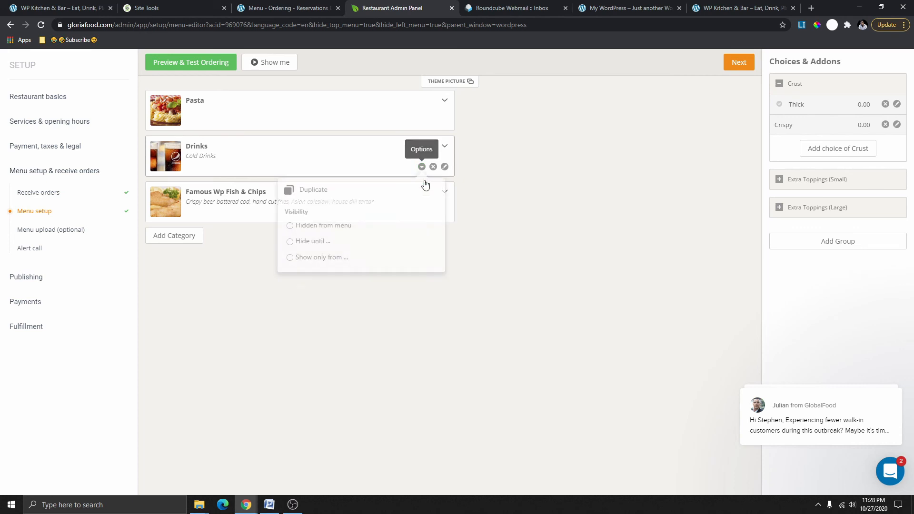
left_click(443, 148)
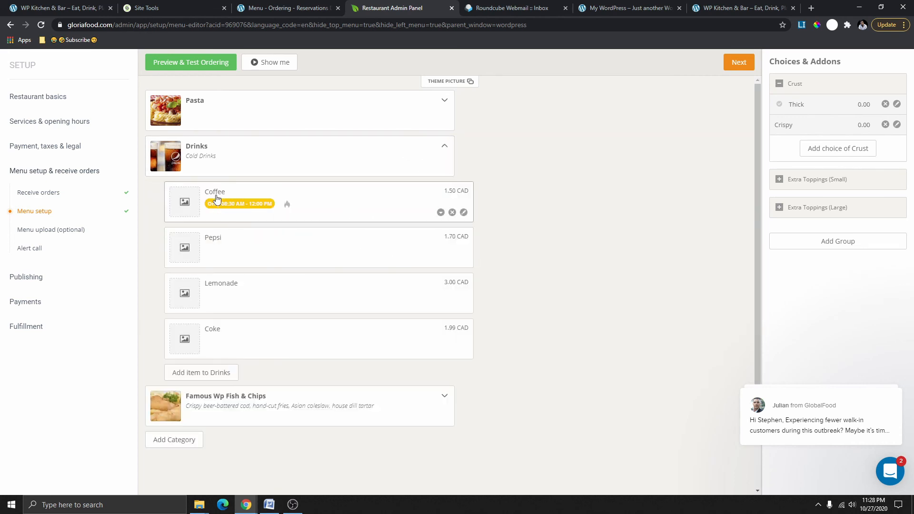
left_click(444, 149)
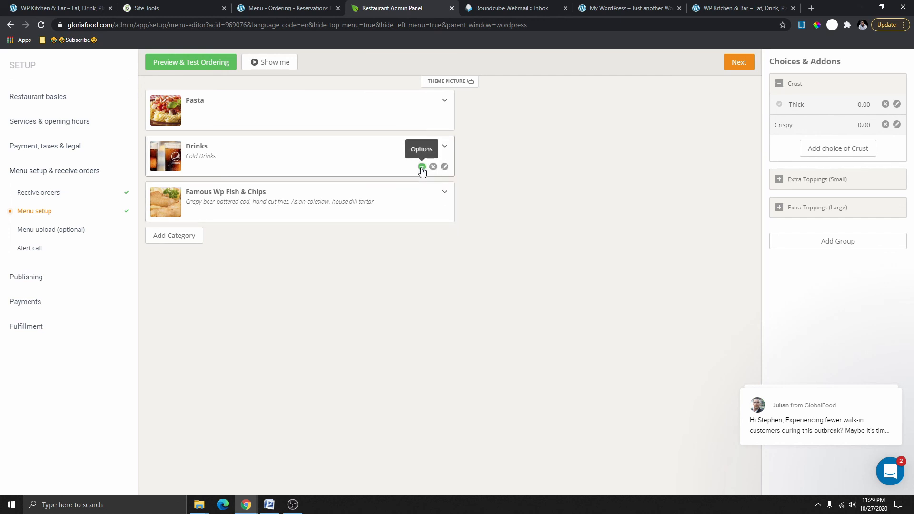
Set the Drinks category to Hidden from menu.
left_click(422, 167)
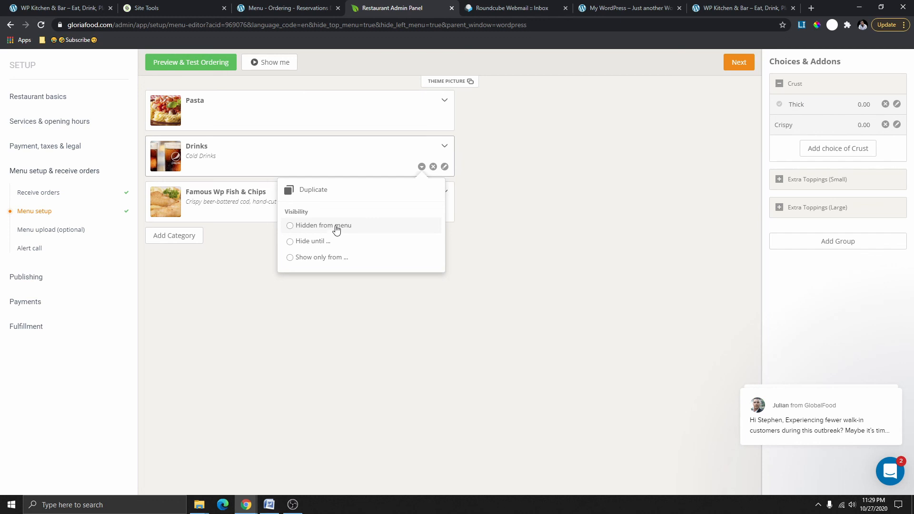
left_click(336, 227)
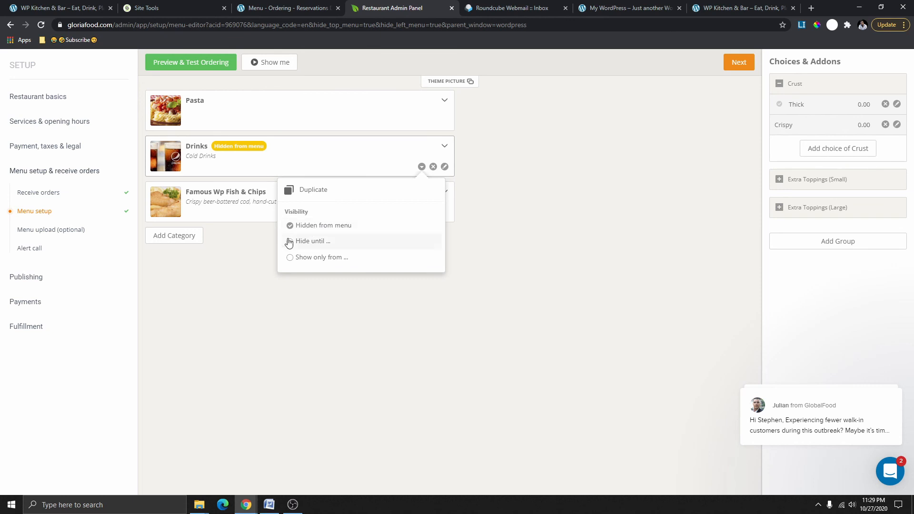
left_click(265, 276)
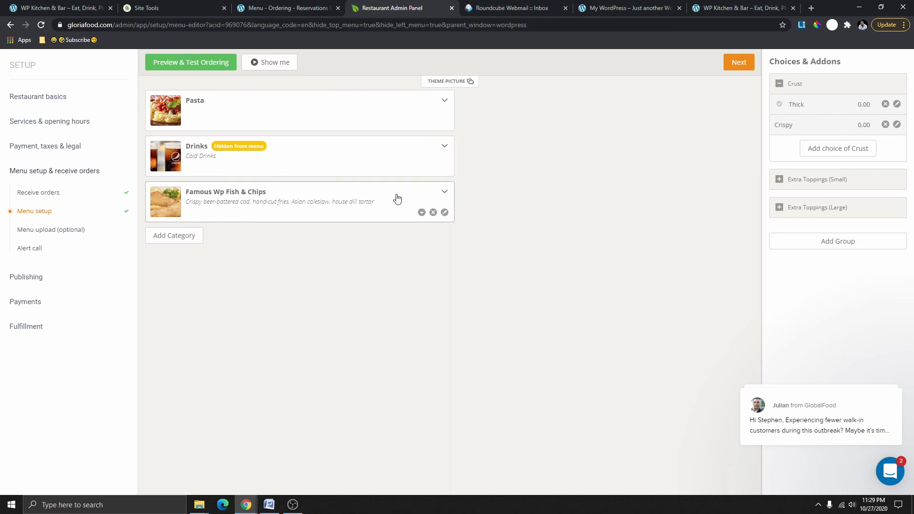
Check the ordering preview, then uncheck Hidden from menu for Drinks.
left_click(199, 64)
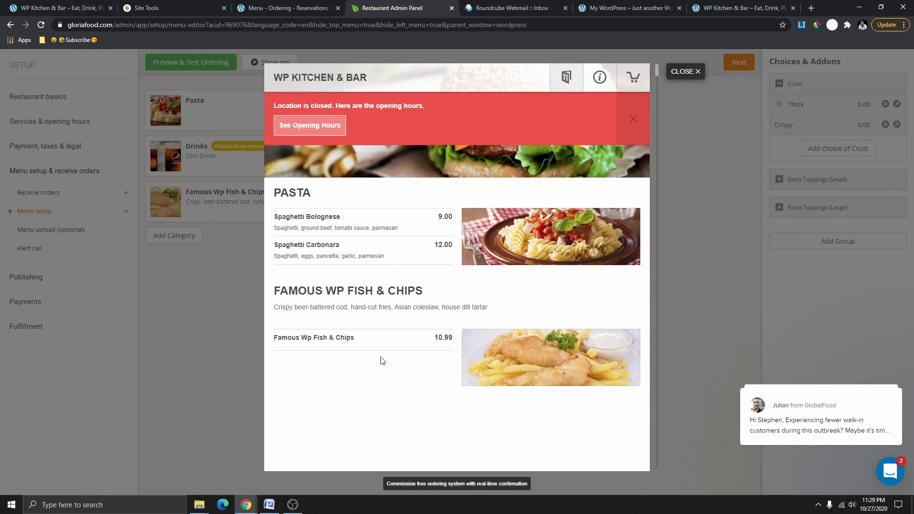
left_click(695, 72)
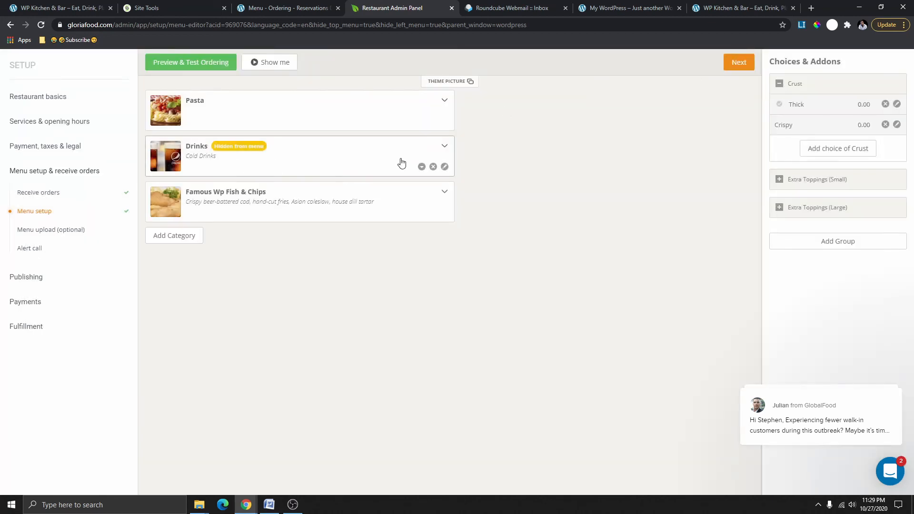
left_click(422, 167)
left_click(302, 225)
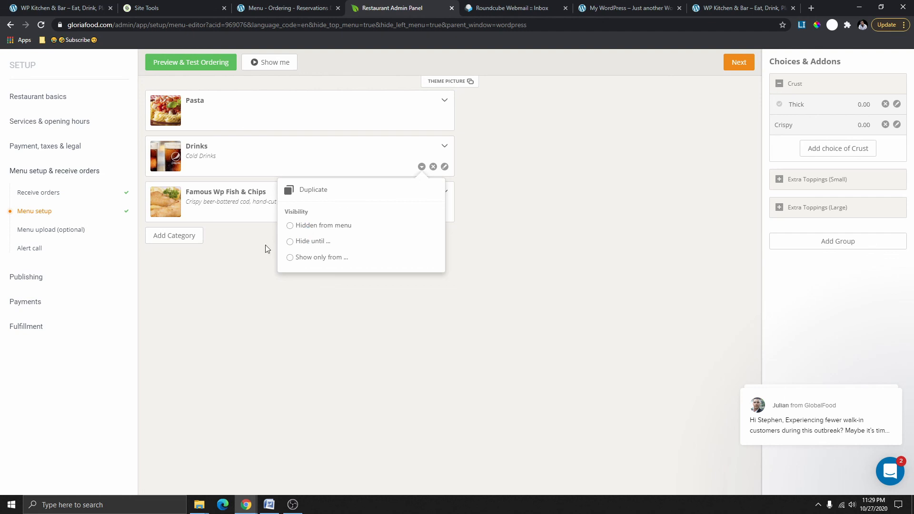
Verify in the ordering preview that Pepsi, Lemonade and Coke now appear.
left_click(189, 65)
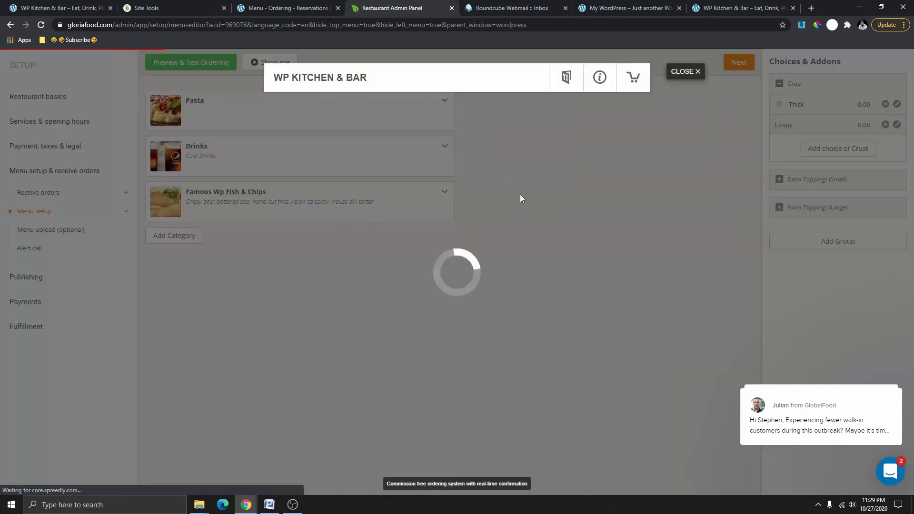
scroll(430, 293, "down", 2)
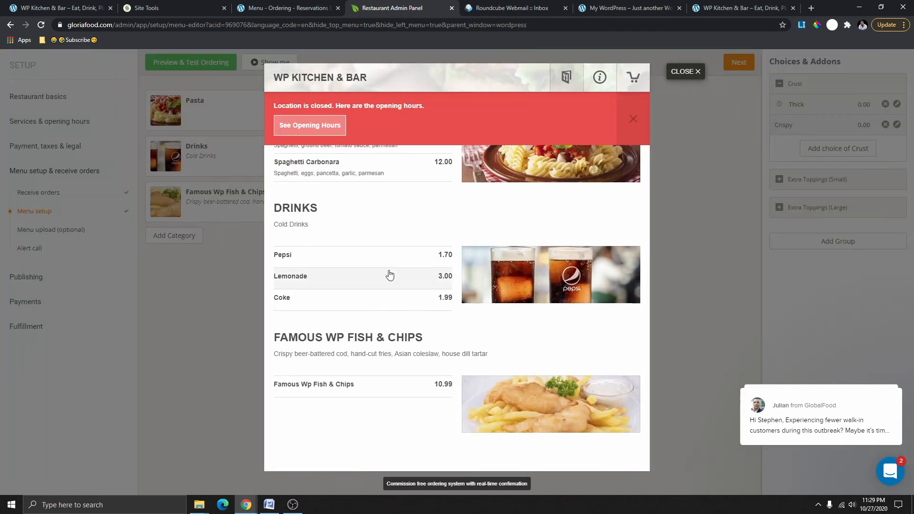
scroll(584, 362, "up", 2)
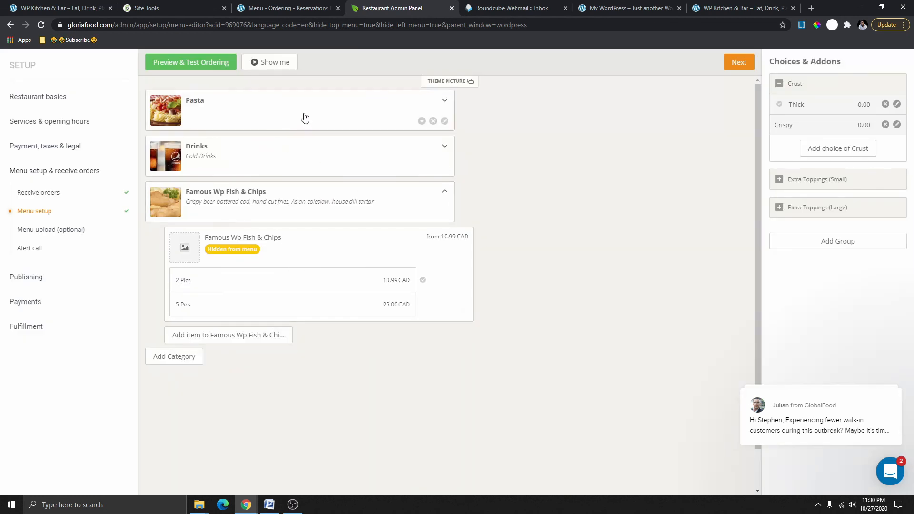
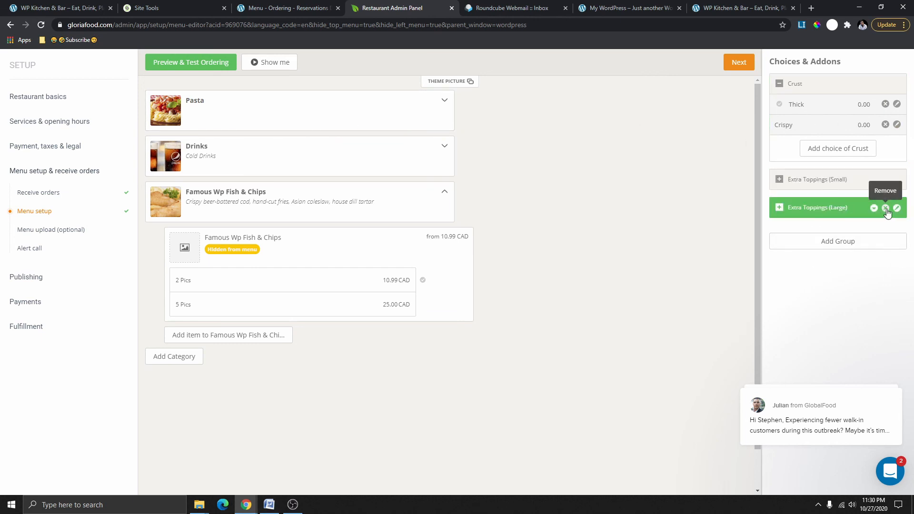
Delete the Extra Toppings (Large) and Extra Toppings (Small) addon groups, leaving only Crust.
left_click(887, 209)
left_click(884, 247)
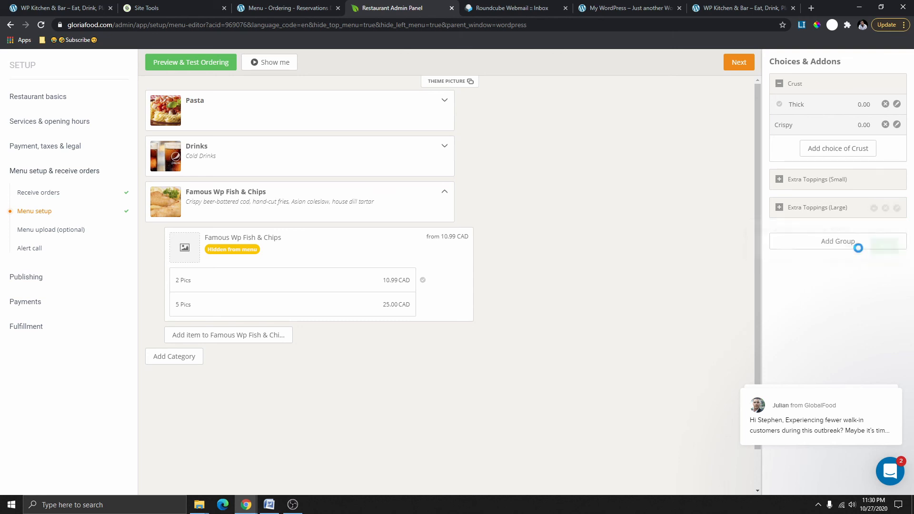
left_click(886, 180)
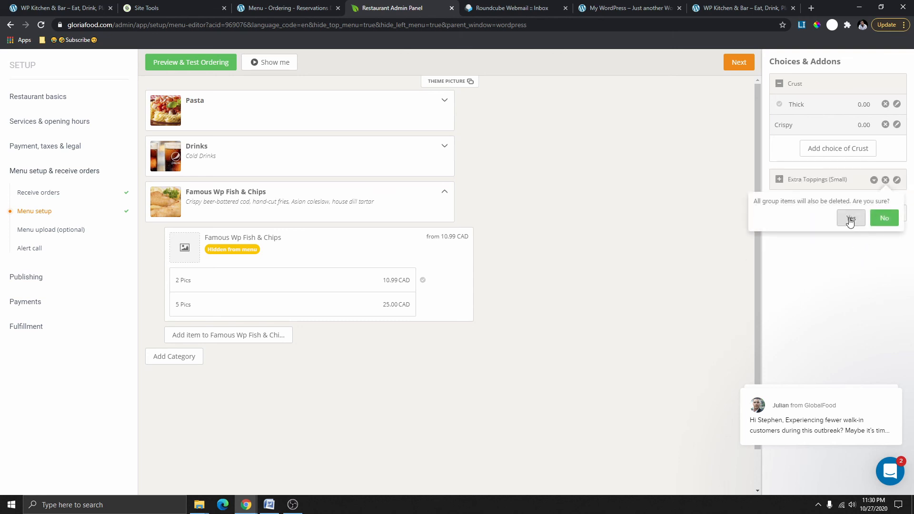
left_click(855, 217)
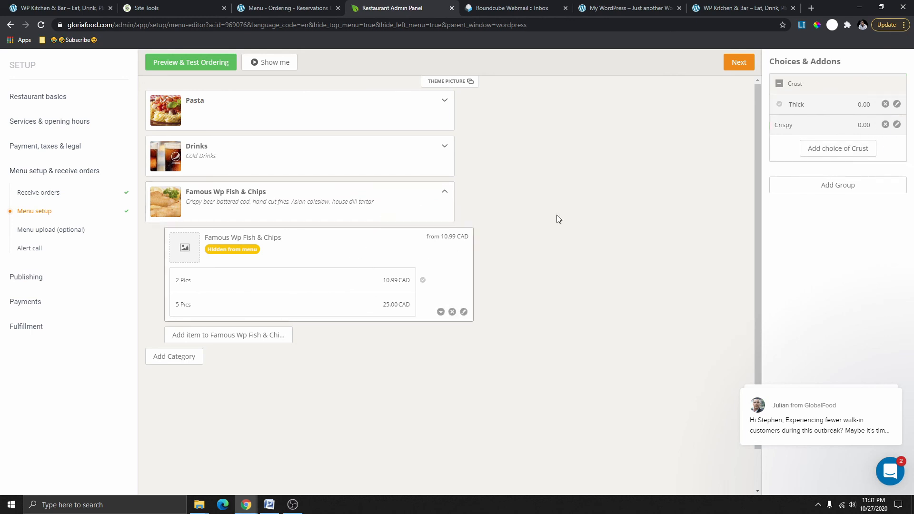
Add a new addon group named Sauce, kept Optional, below the Crust group.
left_click(840, 190)
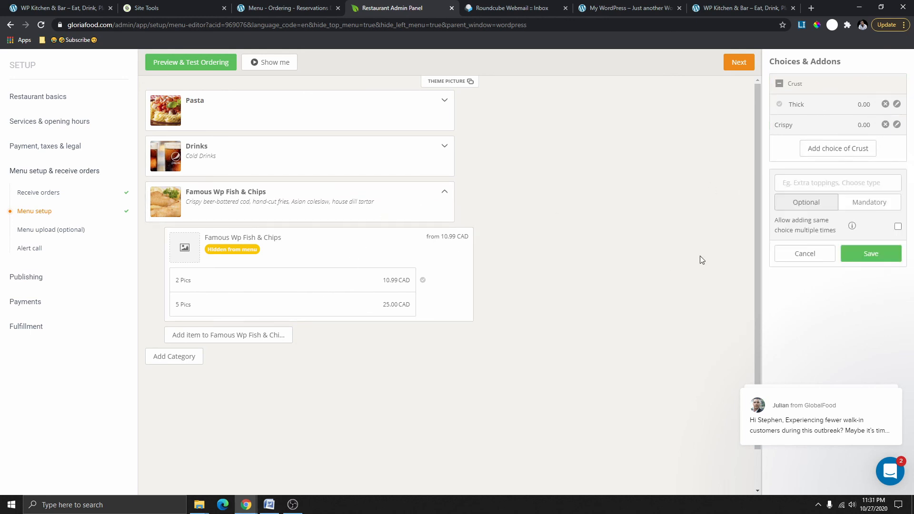
left_click(803, 183)
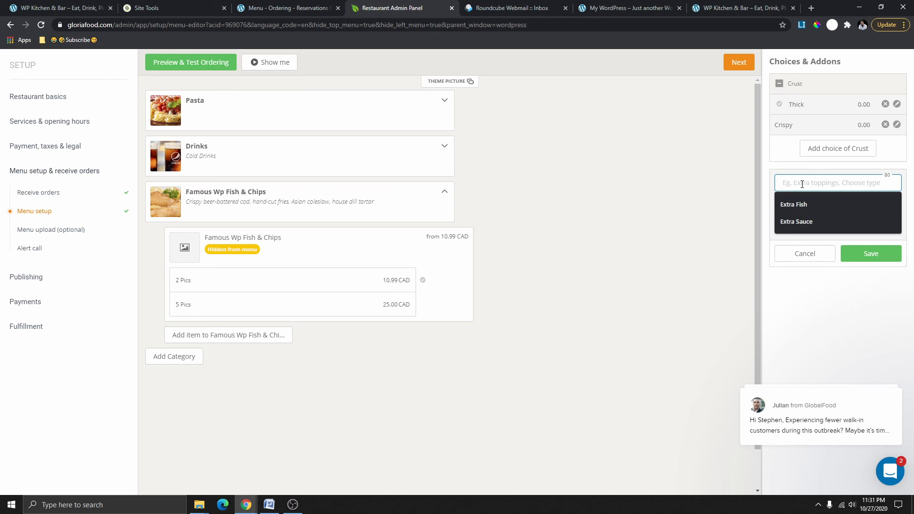
type("S")
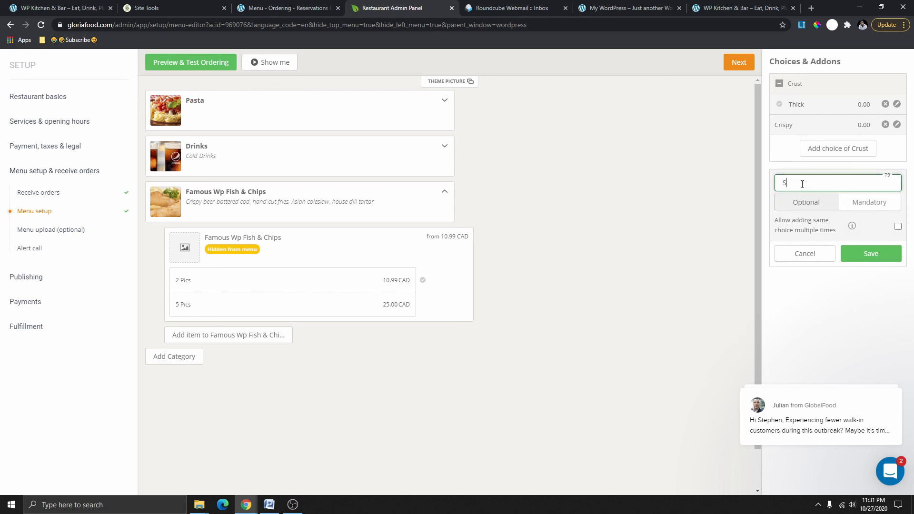
key("BackSpace")
type("Sauce")
left_click(875, 203)
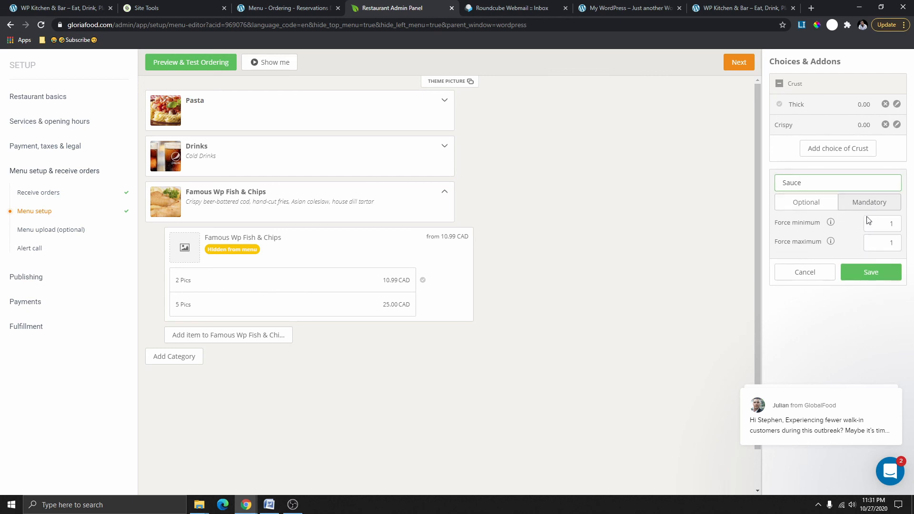
left_click(818, 204)
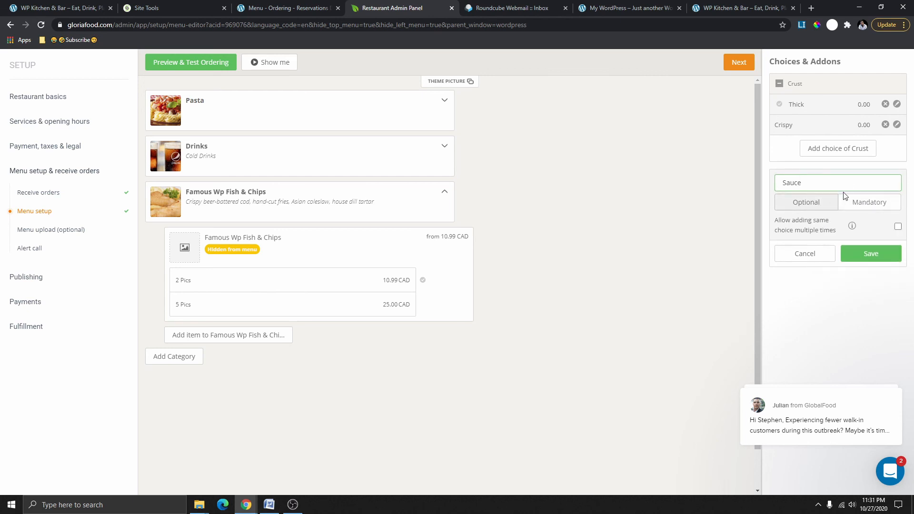
left_click(872, 257)
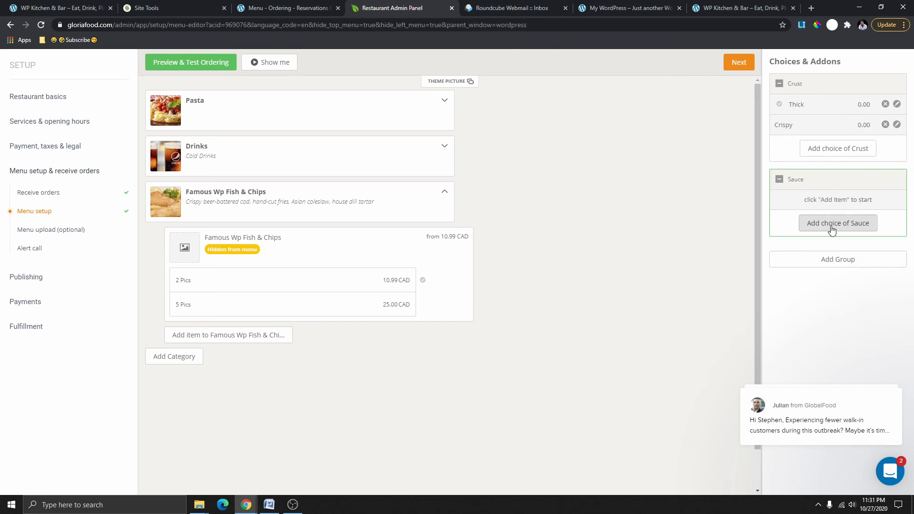
Add a Tater Sauce choice priced at 0.00 to the Sauce group.
left_click(833, 228)
left_click(813, 204)
left_click(802, 278)
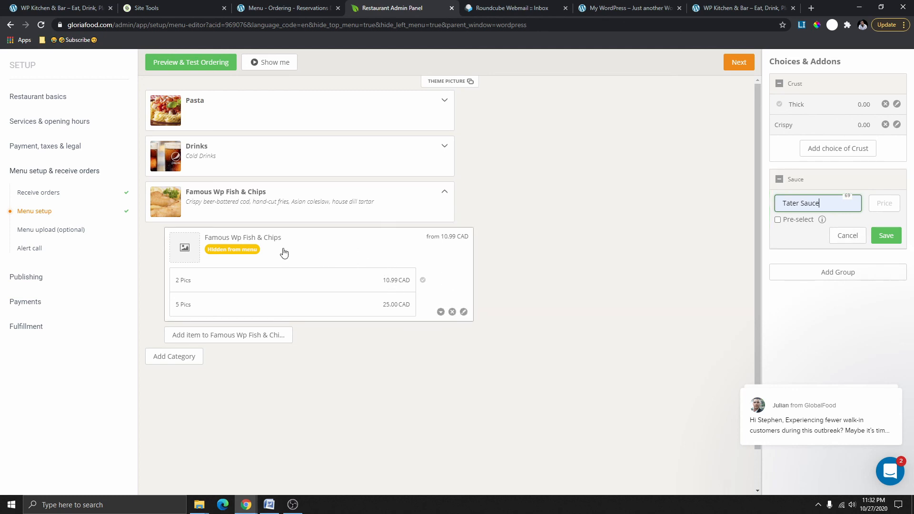
left_click(883, 207)
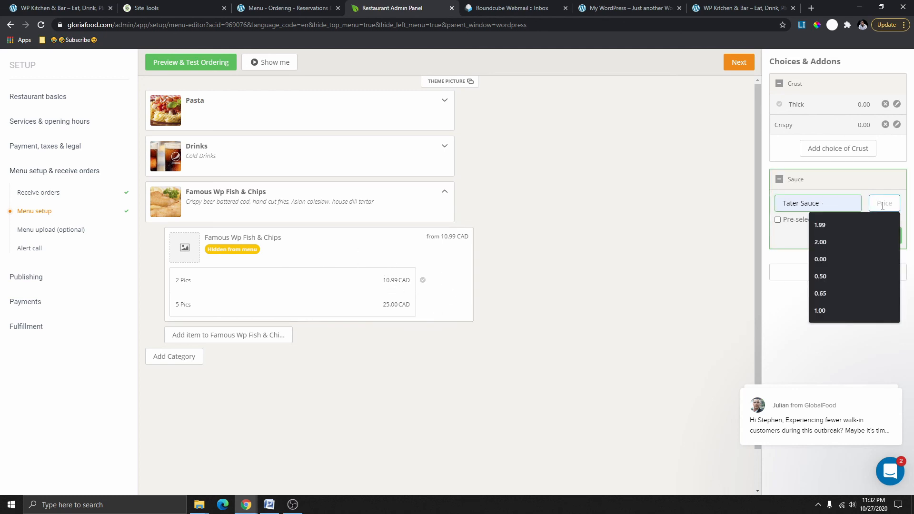
type("0.00")
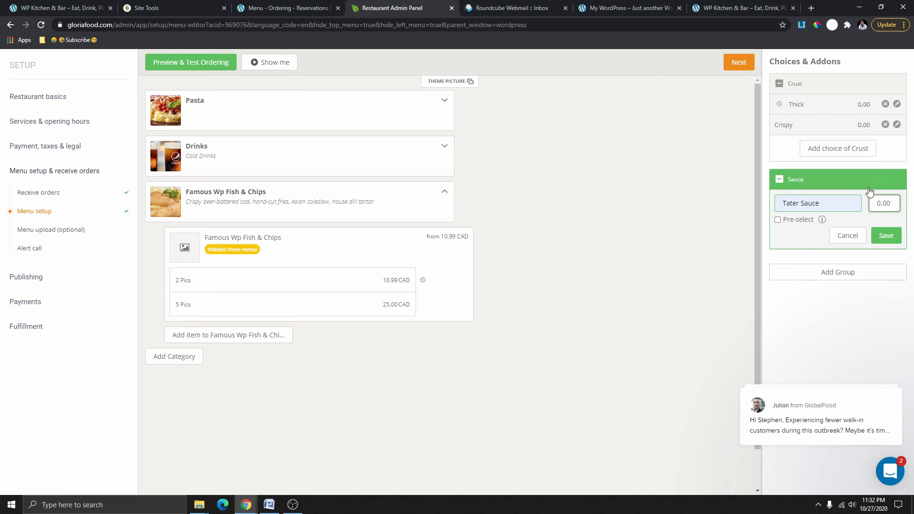
left_click(883, 235)
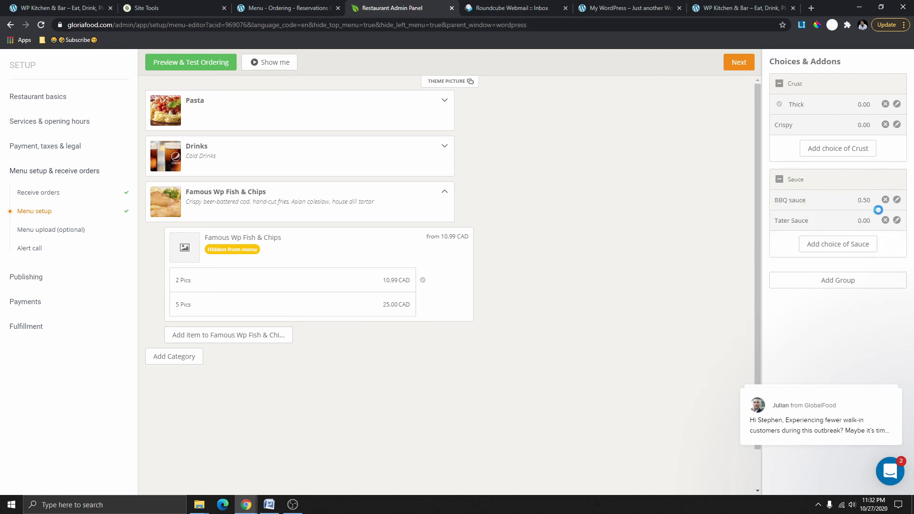
Add a Hot Sauce choice at 1.00 and open the ordering preview.
left_click(841, 244)
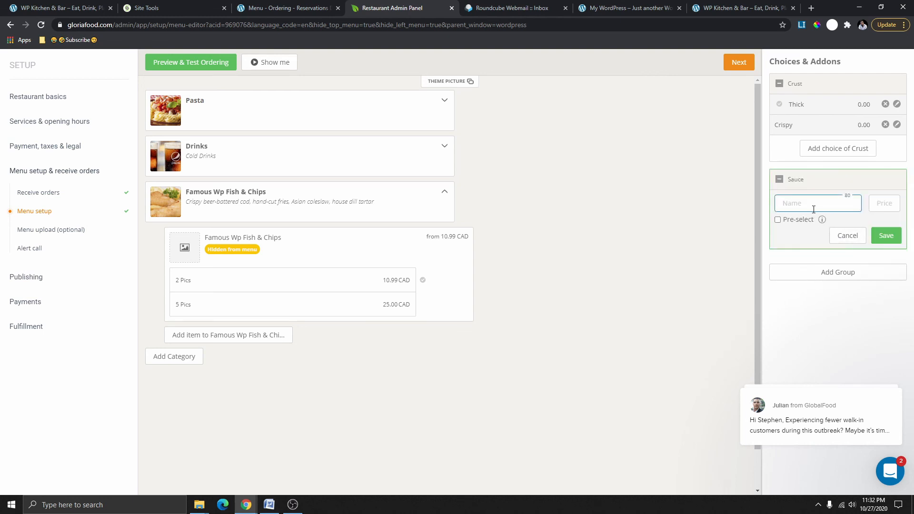
left_click(814, 209)
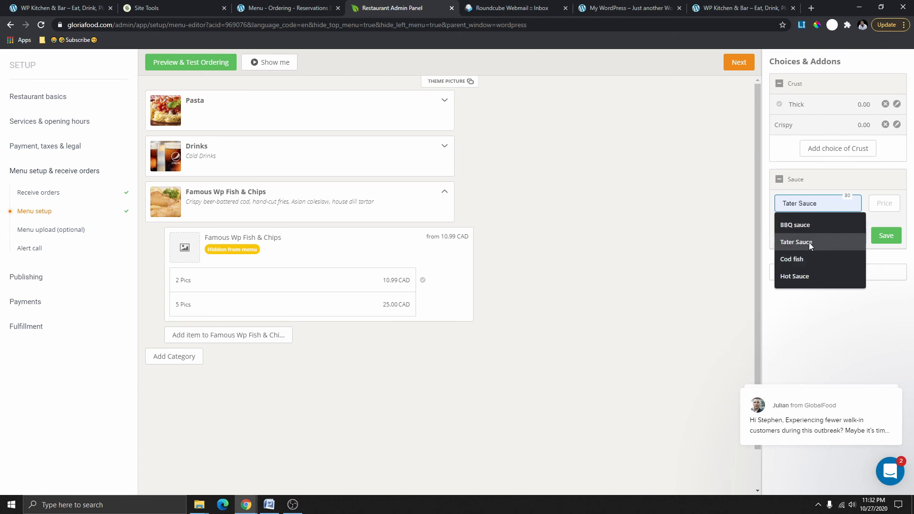
left_click(805, 277)
left_click(888, 202)
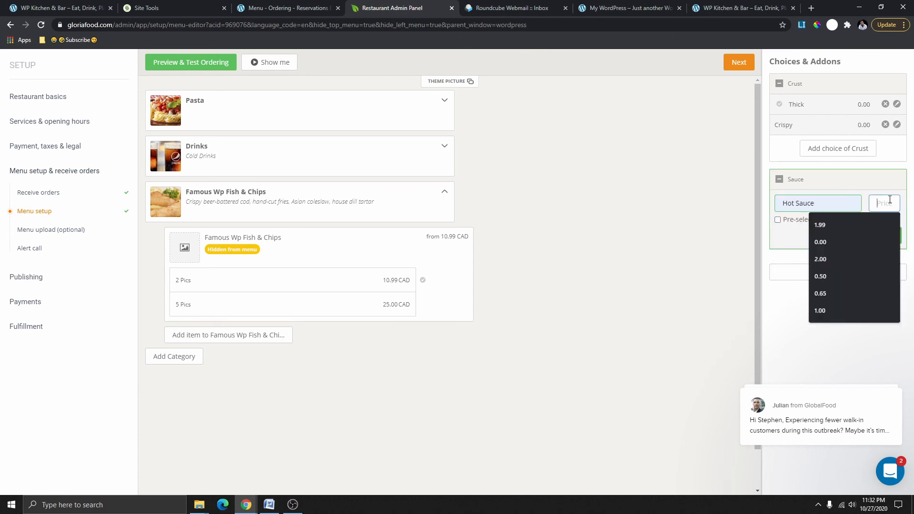
type("1.00")
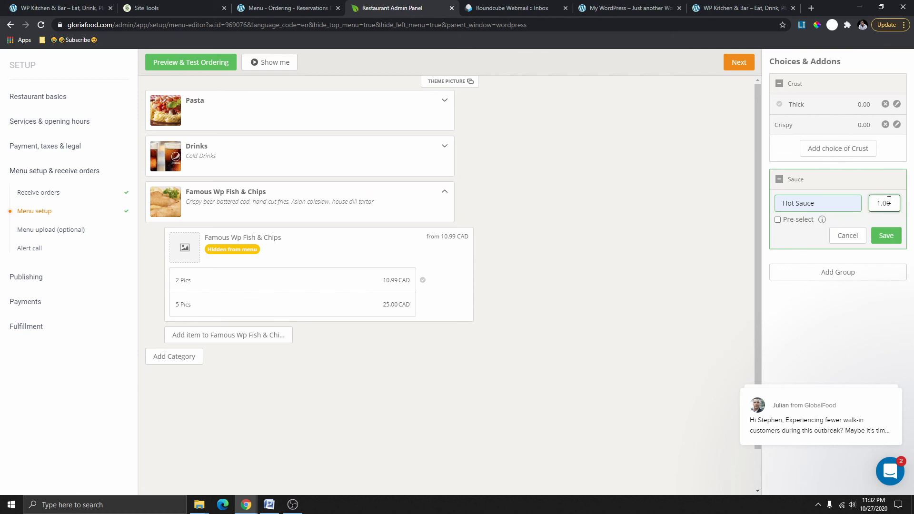
left_click(886, 236)
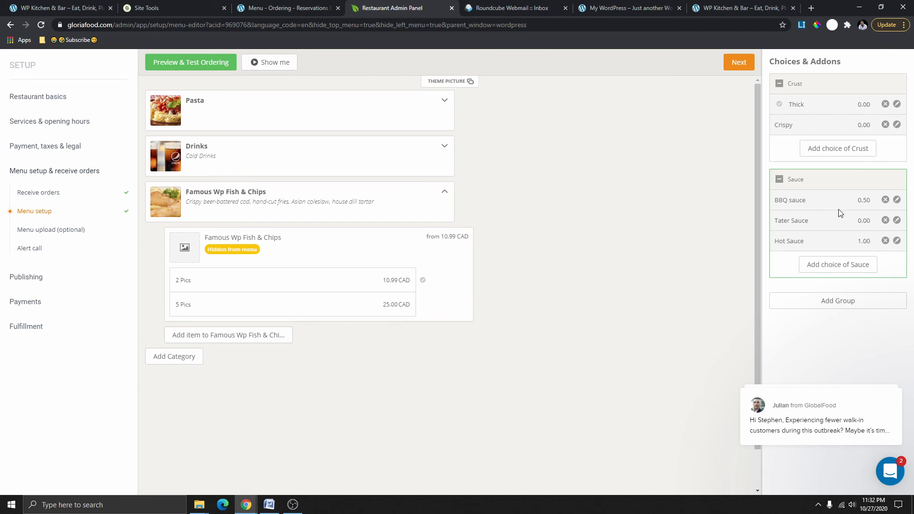
left_click(192, 67)
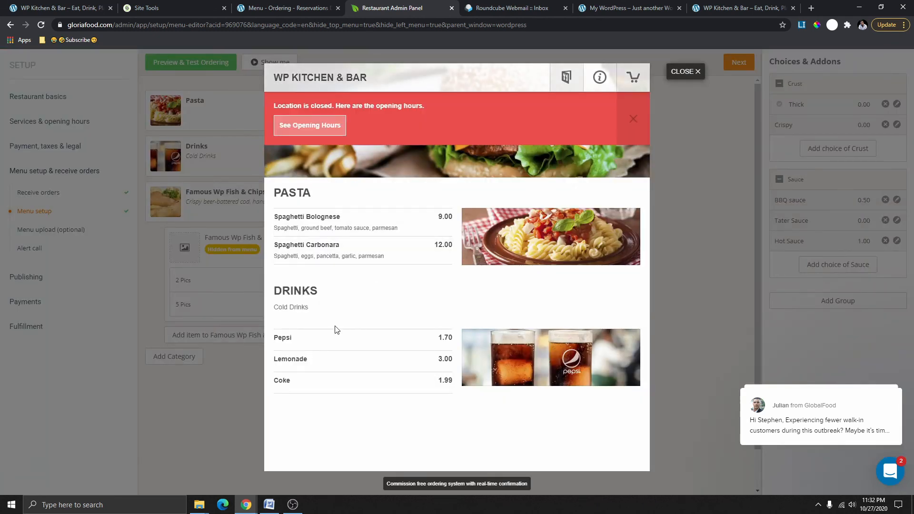
scroll(404, 370, "down", 2)
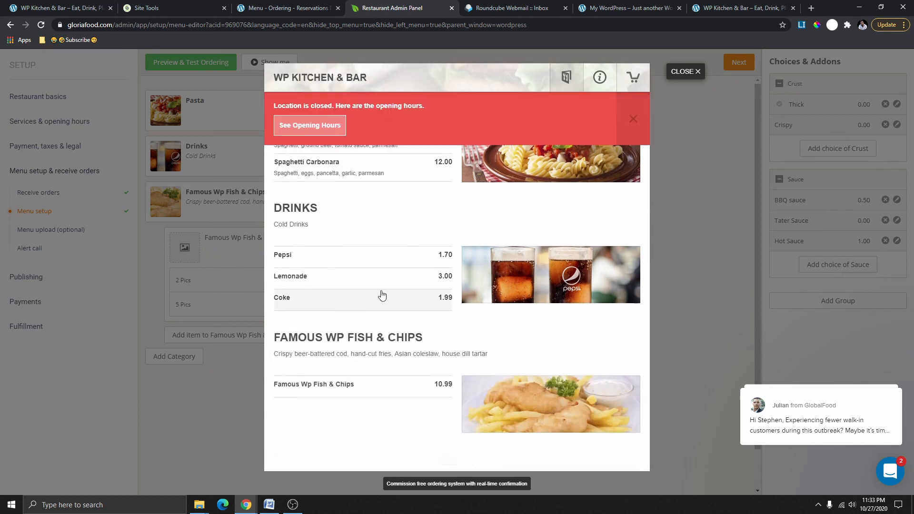
left_click(388, 391)
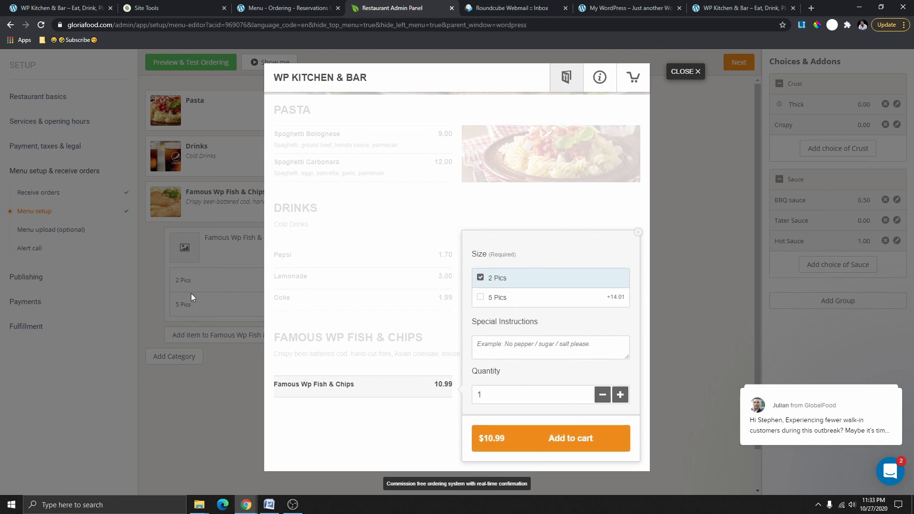
left_click(677, 75)
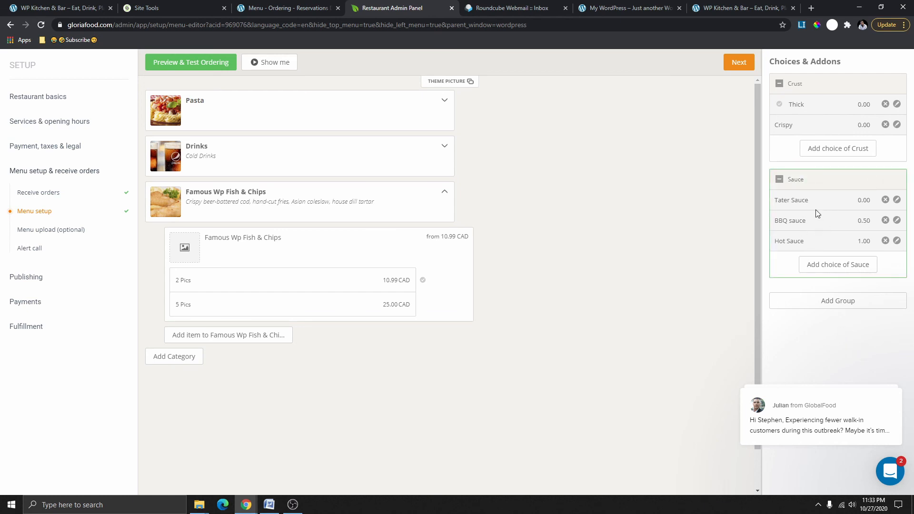
Collapse the Sauce group and attach it to the 5 Pics size of Famous Wp Fish & Chips.
left_click(812, 181)
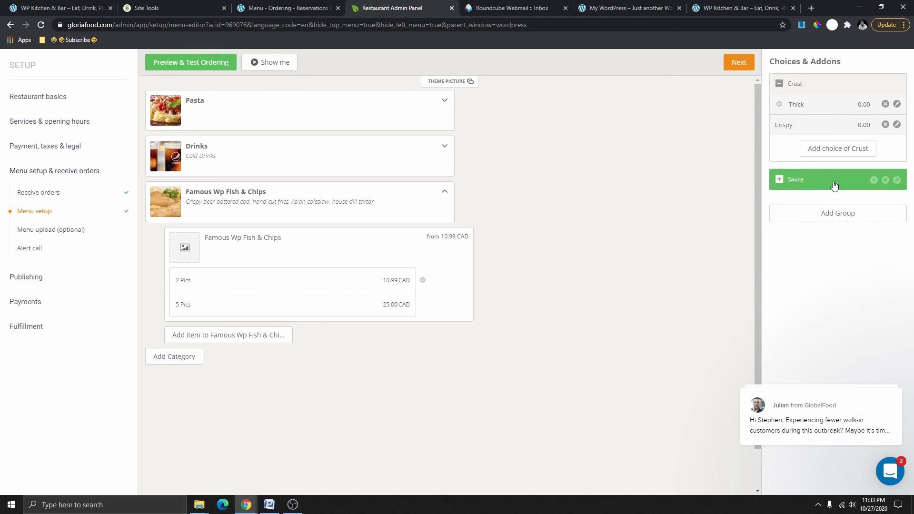
left_click_drag(824, 187, 282, 303)
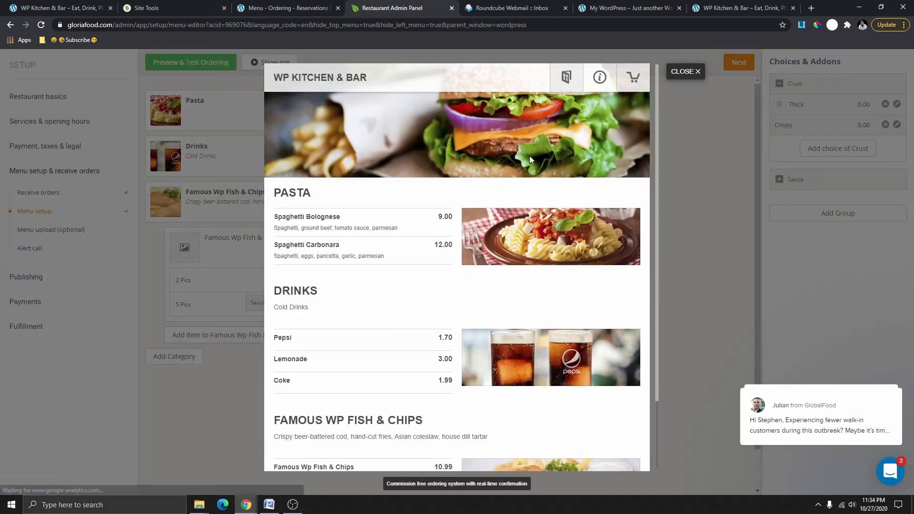
In the preview, pick 5 Pics Fish & Chips with all three sauces ($26.50), then close.
scroll(378, 262, "down", 2)
left_click(345, 387)
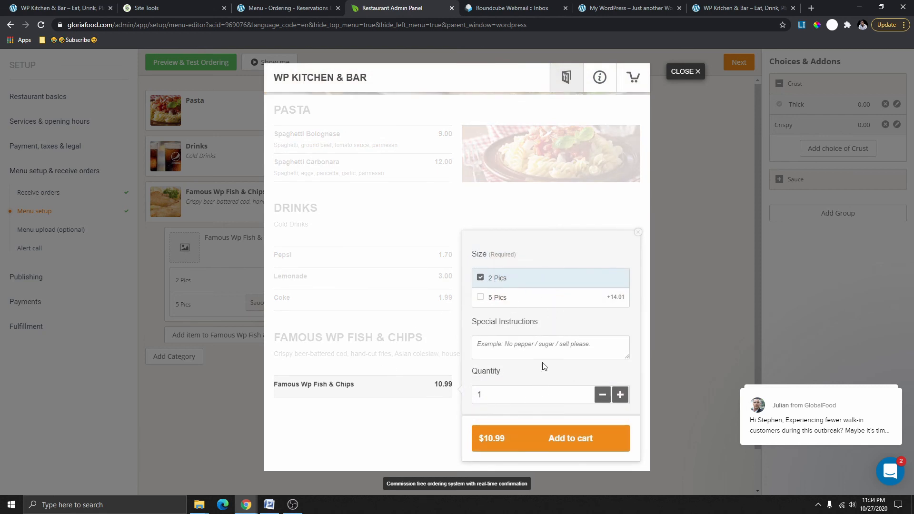
left_click(513, 299)
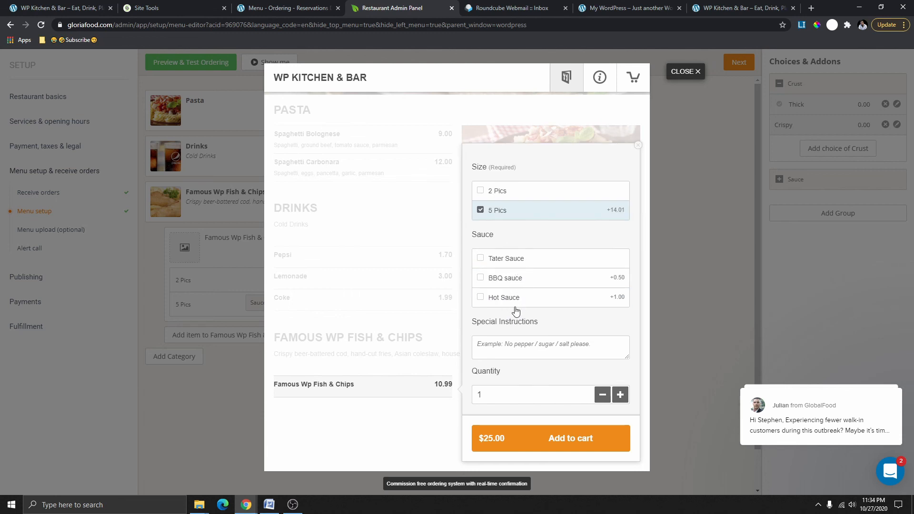
left_click(500, 261)
left_click(512, 285)
left_click(524, 301)
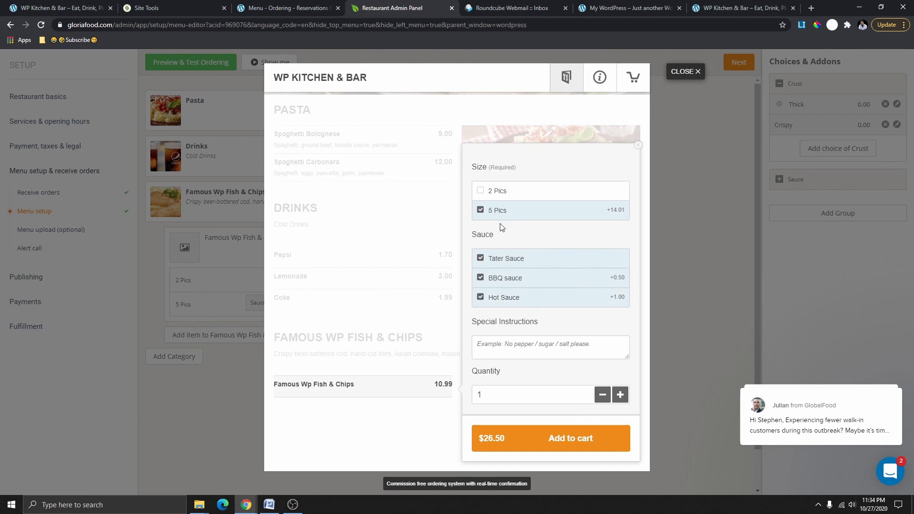
left_click(682, 72)
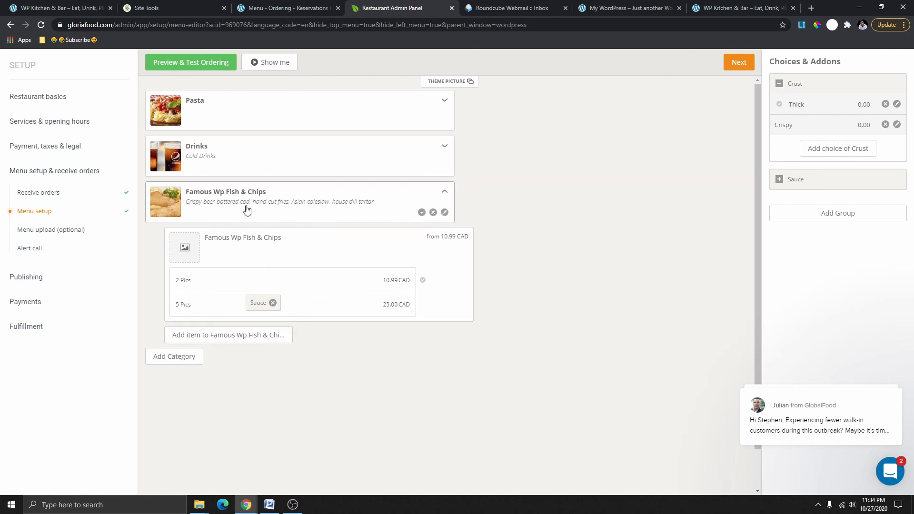
Move the Sauce group from 5 Pics to the whole Fish & Chips item; verify 2 Pics ($10.99) offers sauces.
left_click(272, 303)
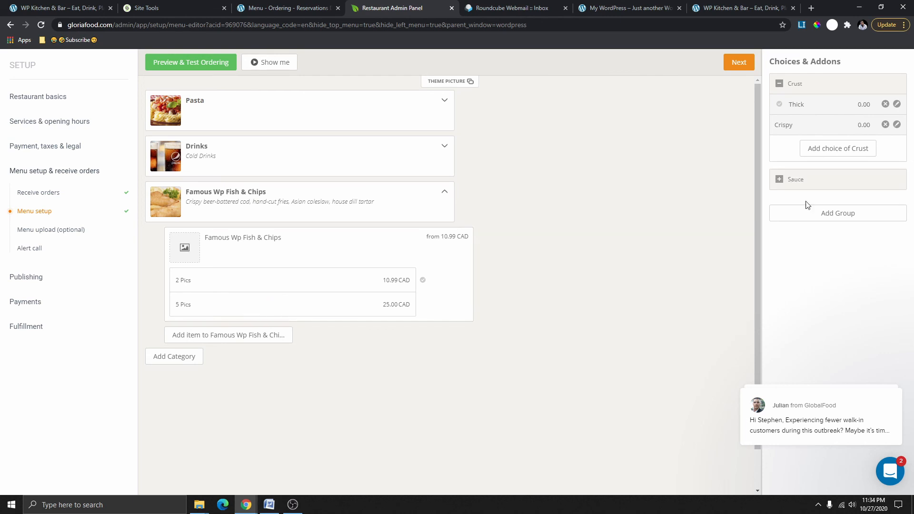
left_click_drag(828, 187, 211, 202)
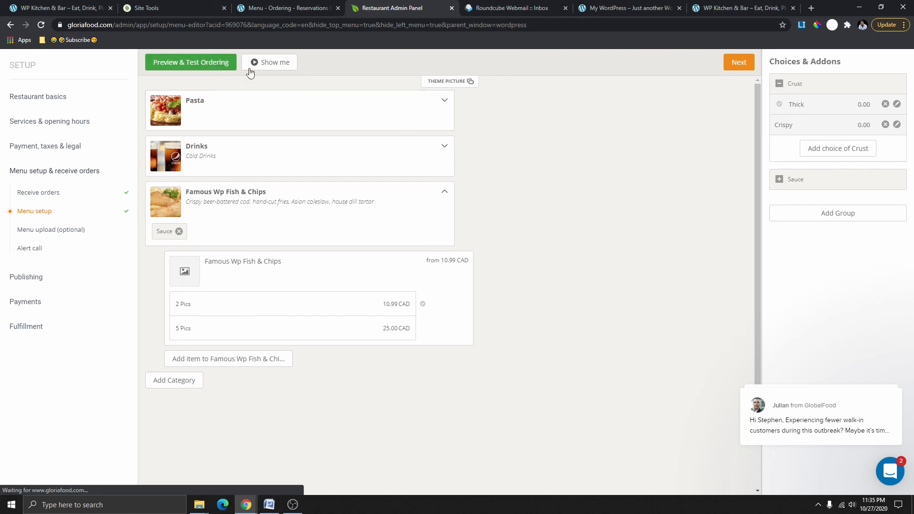
scroll(423, 407, "down", 2)
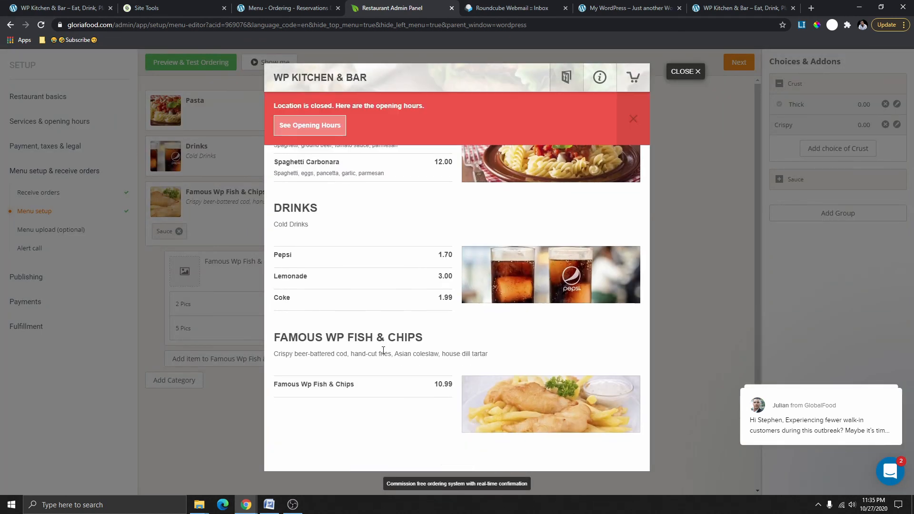
left_click(345, 385)
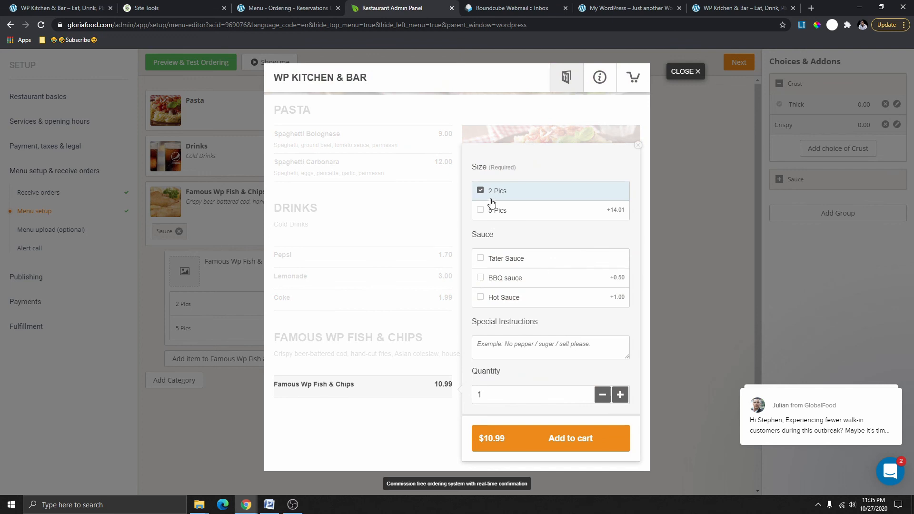
left_click(508, 212)
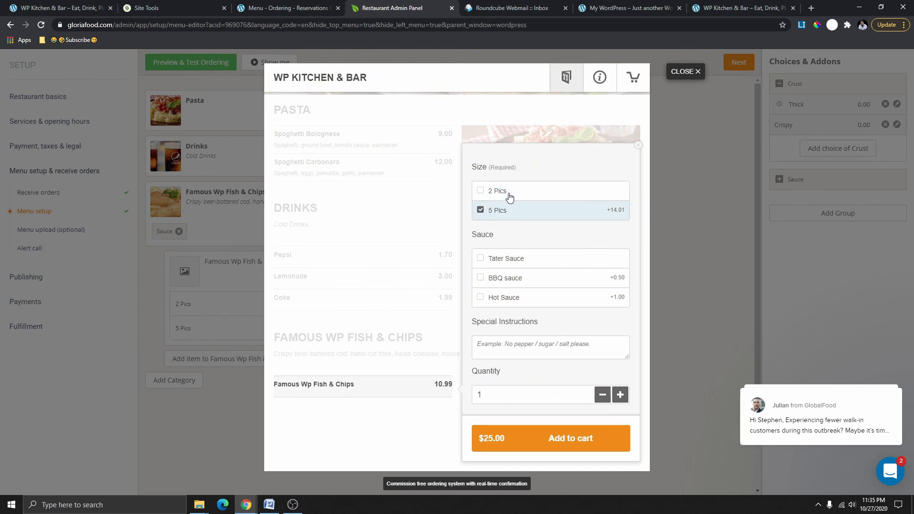
left_click(508, 195)
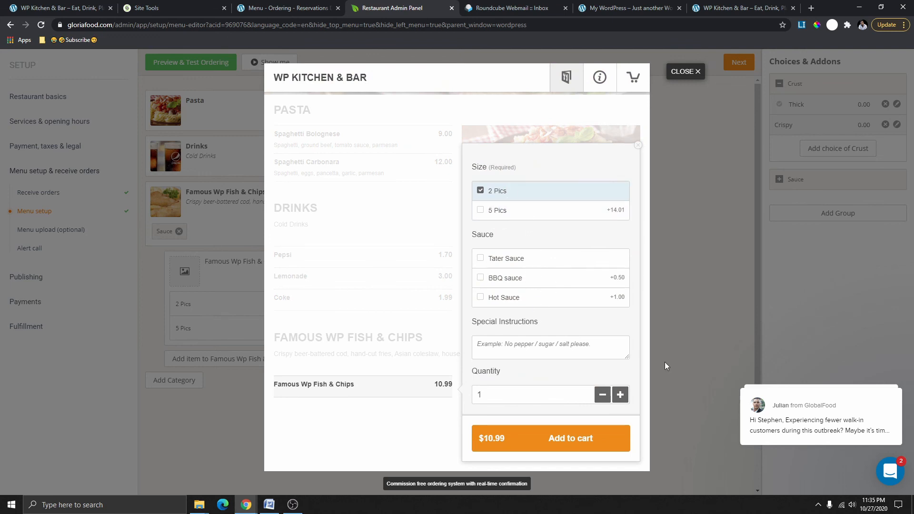
left_click(686, 71)
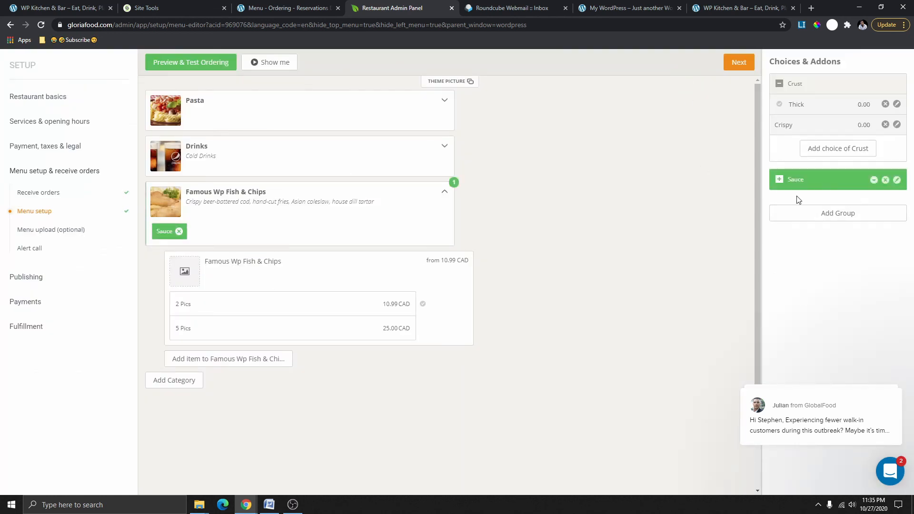
Create a new addon group named Extra Fish.
left_click(828, 215)
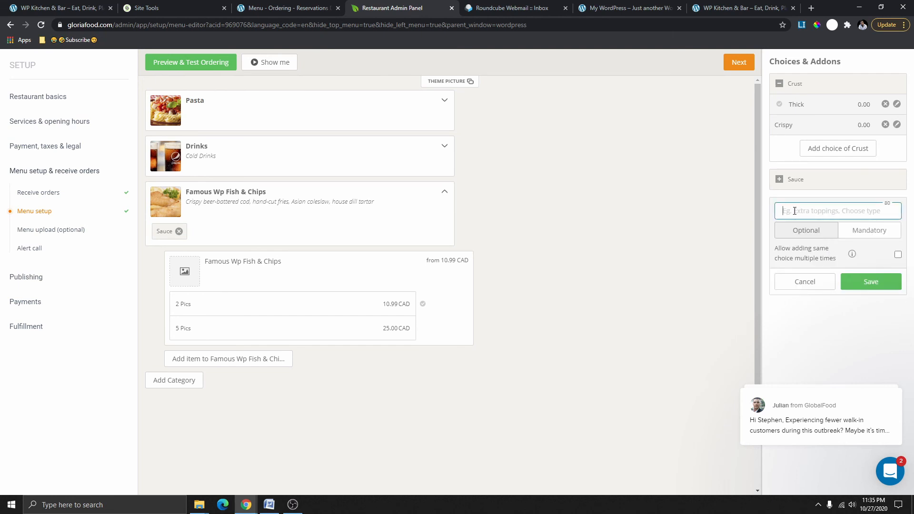
type("Extra Fish")
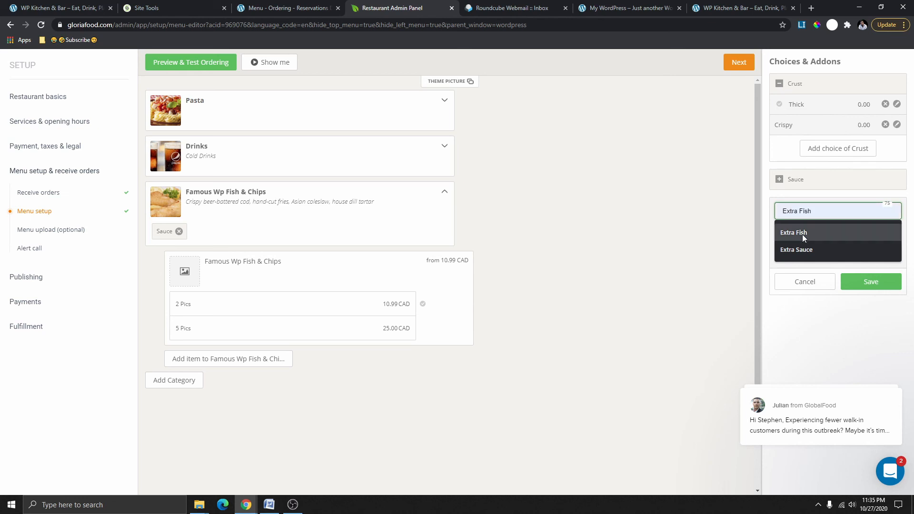
left_click(802, 234)
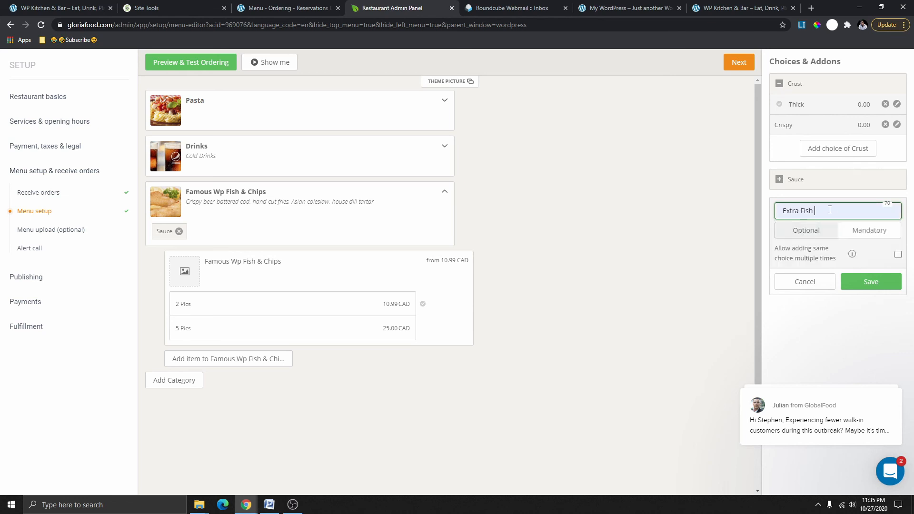
left_click(872, 283)
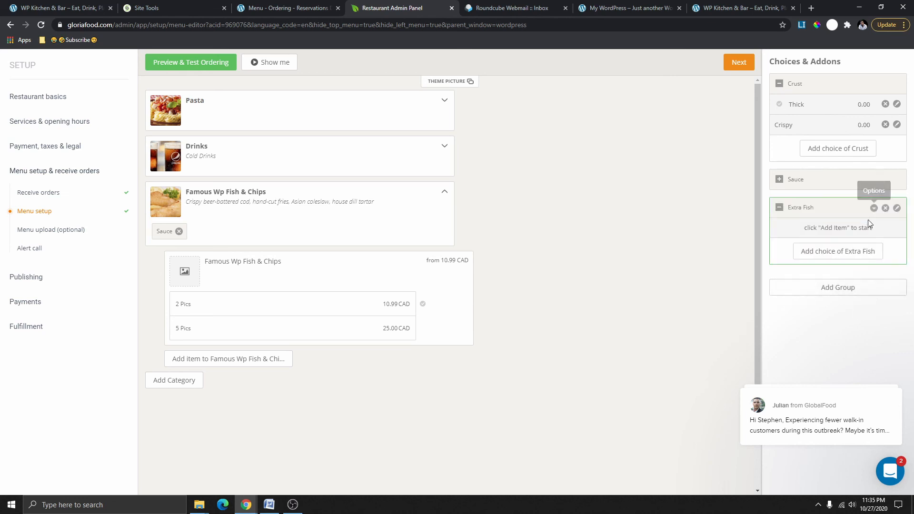
Give Extra Fish a 2 pics choice at 6.99 and link it to Famous Wp Fish & Chips.
left_click(844, 257)
left_click(803, 232)
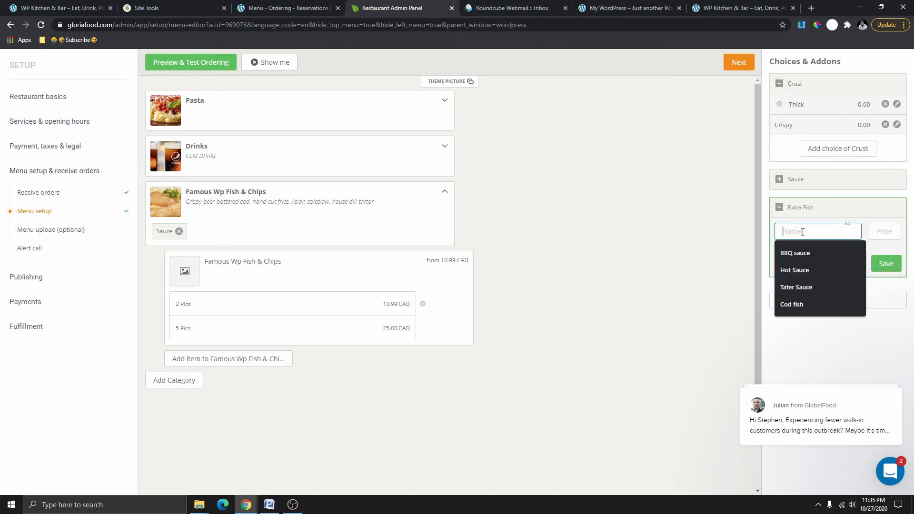
type("2 pics")
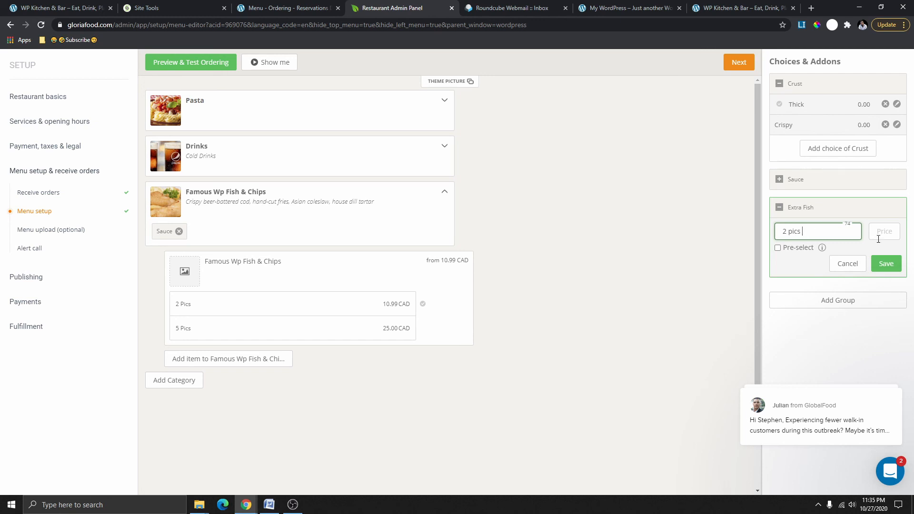
left_click(886, 232)
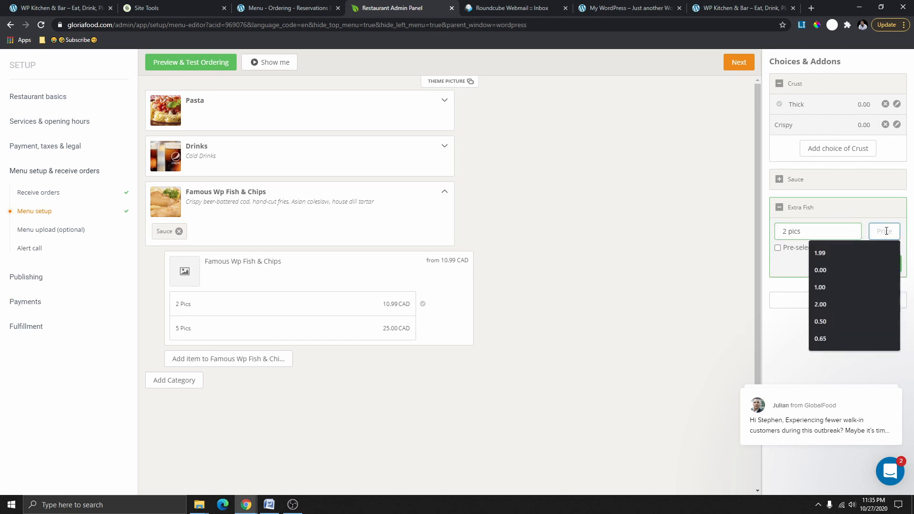
type("6.99")
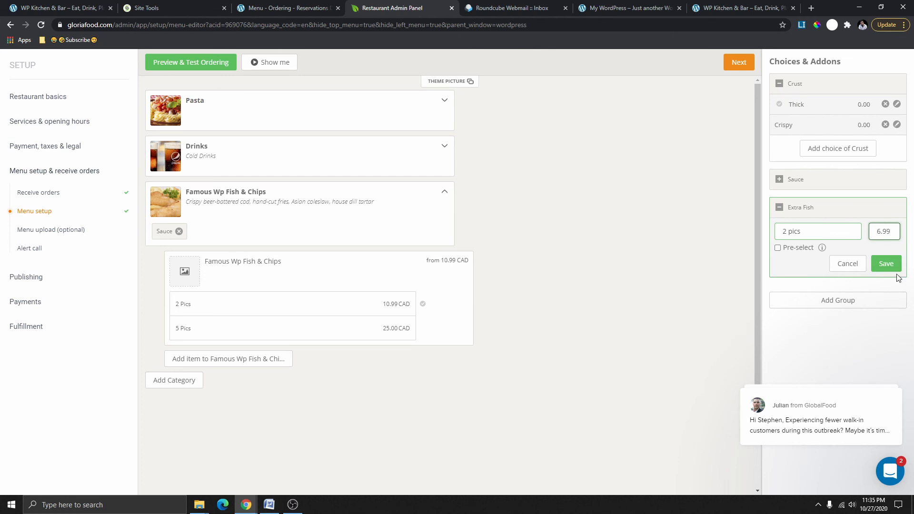
left_click(887, 265)
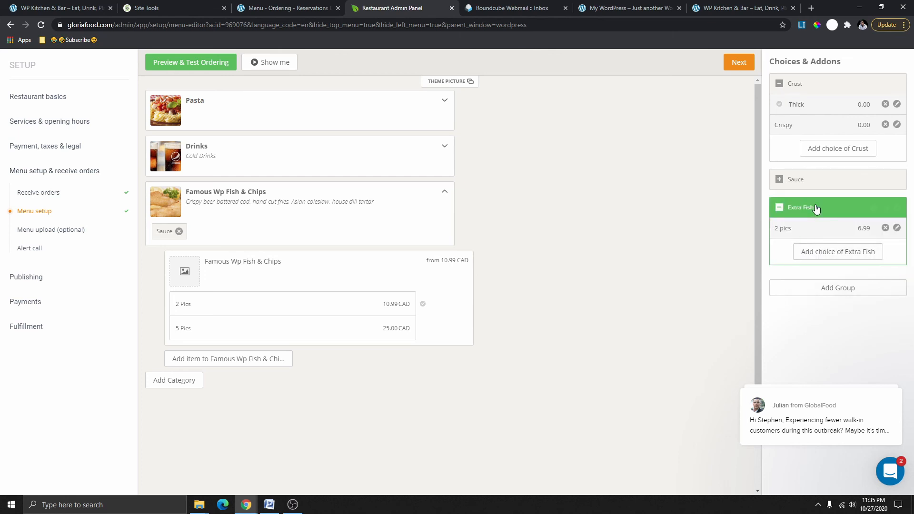
left_click_drag(809, 210, 204, 235)
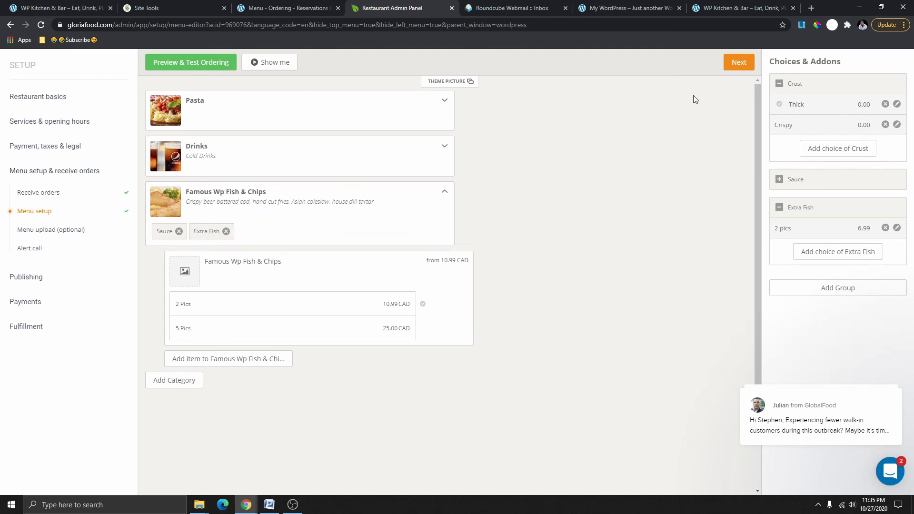
left_click(230, 70)
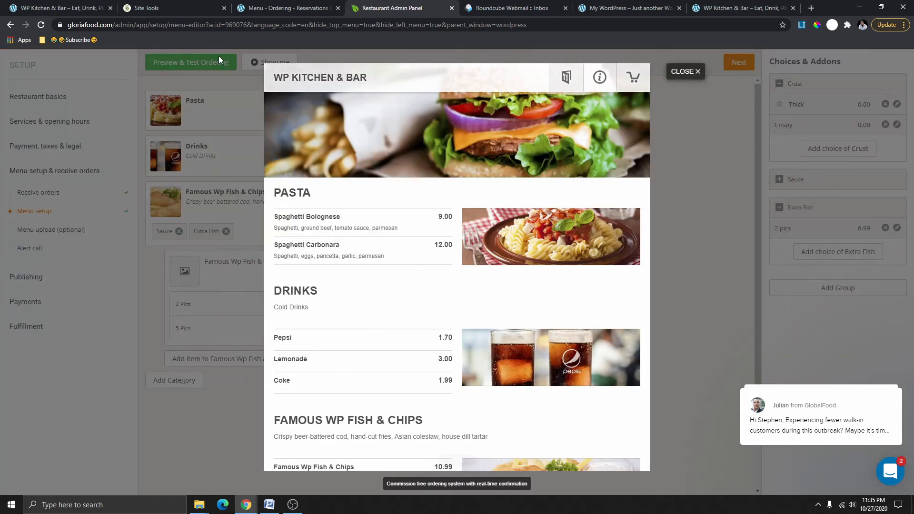
Test adding 2 pics of extra fish to Fish & Chips in the preview, then close it.
scroll(334, 346, "down", 2)
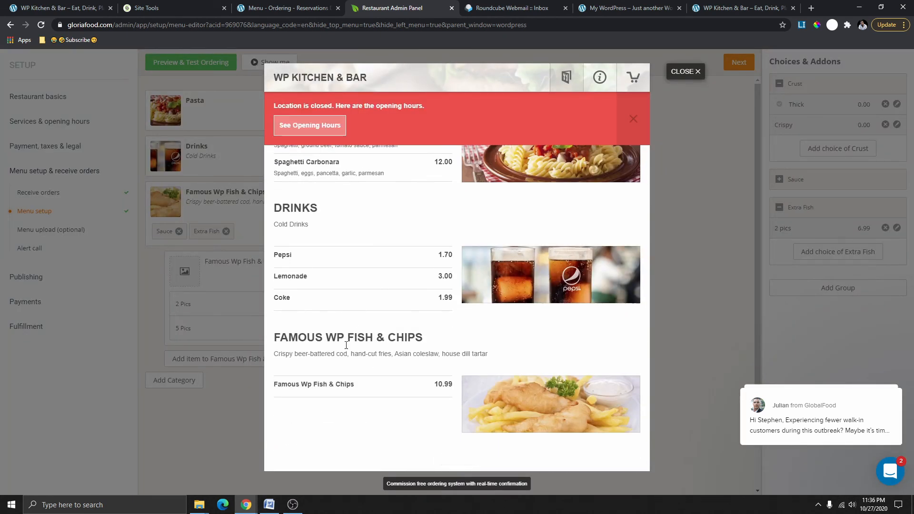
left_click(330, 385)
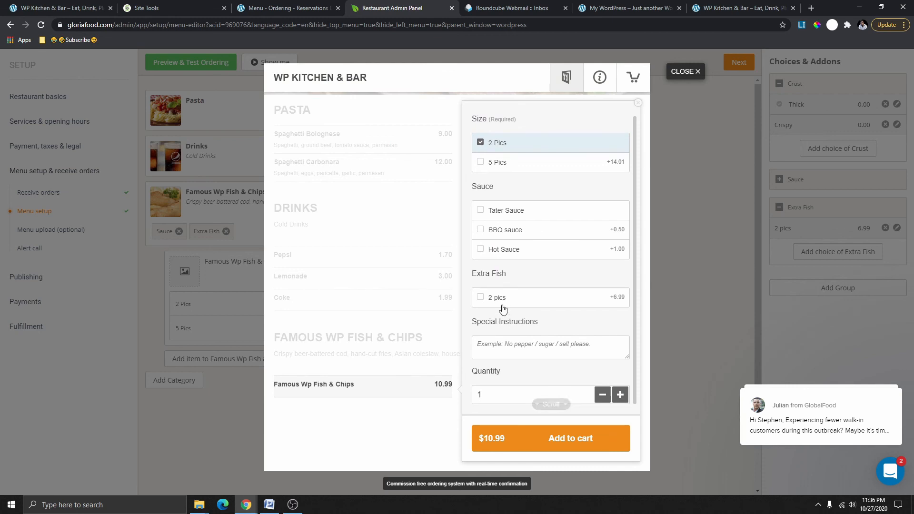
left_click(482, 299)
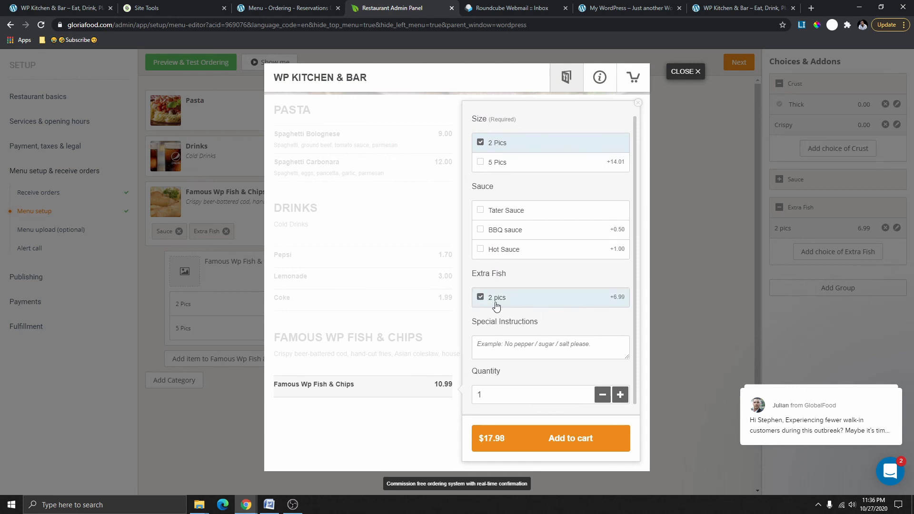
left_click(692, 74)
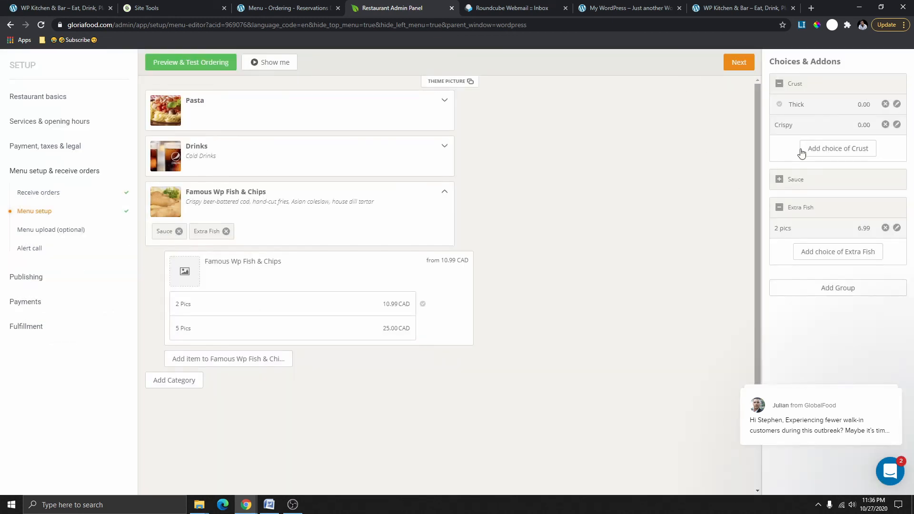
Add a 1 Pic choice at 3.00 to the Extra Fish group.
left_click(833, 256)
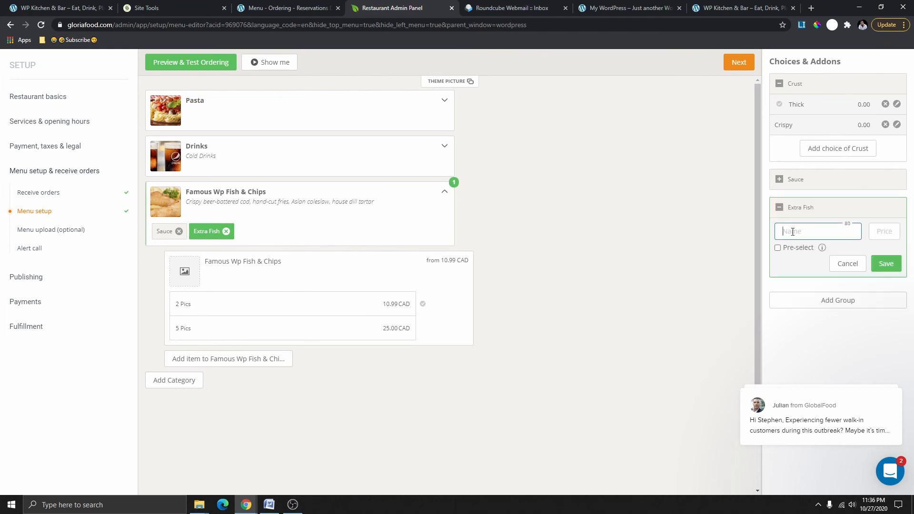
type("1 Pic")
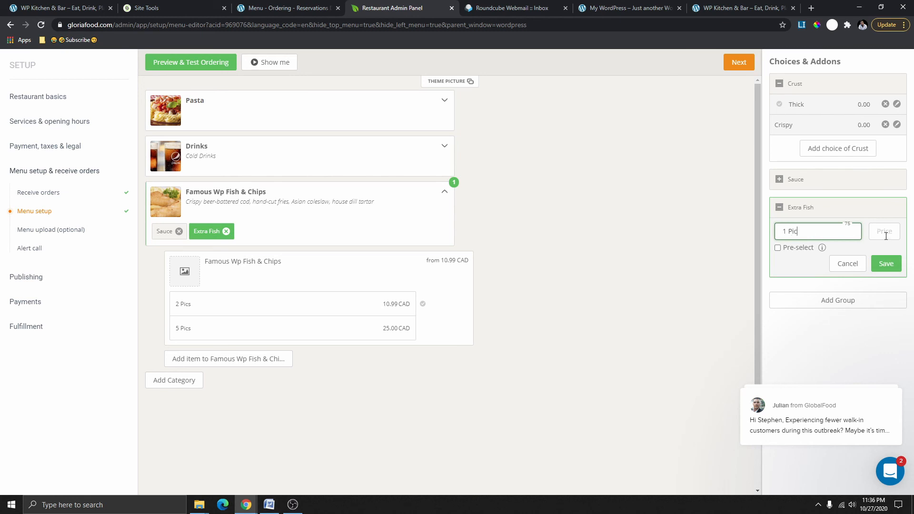
left_click(886, 237)
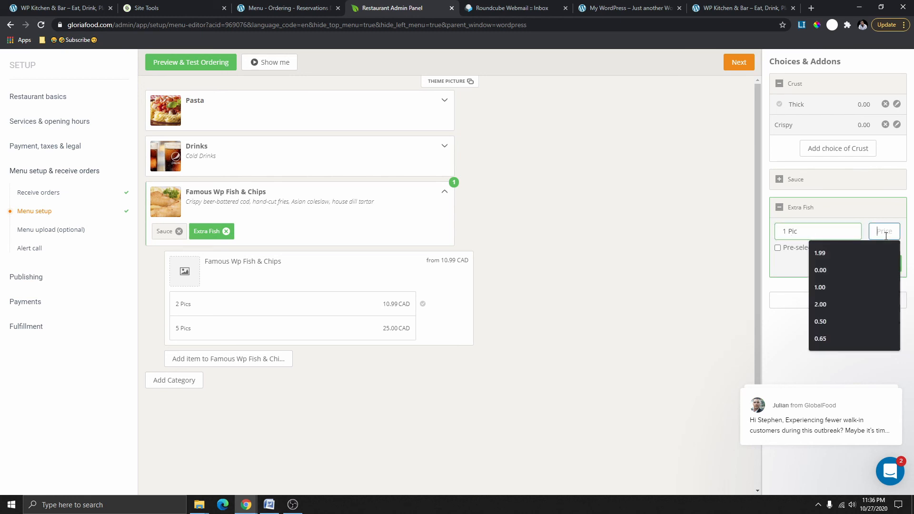
type("3.")
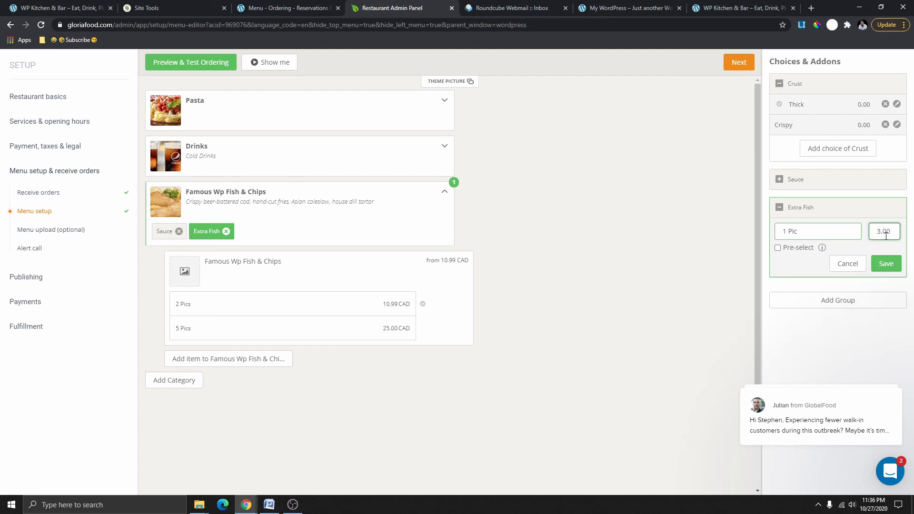
left_click(886, 263)
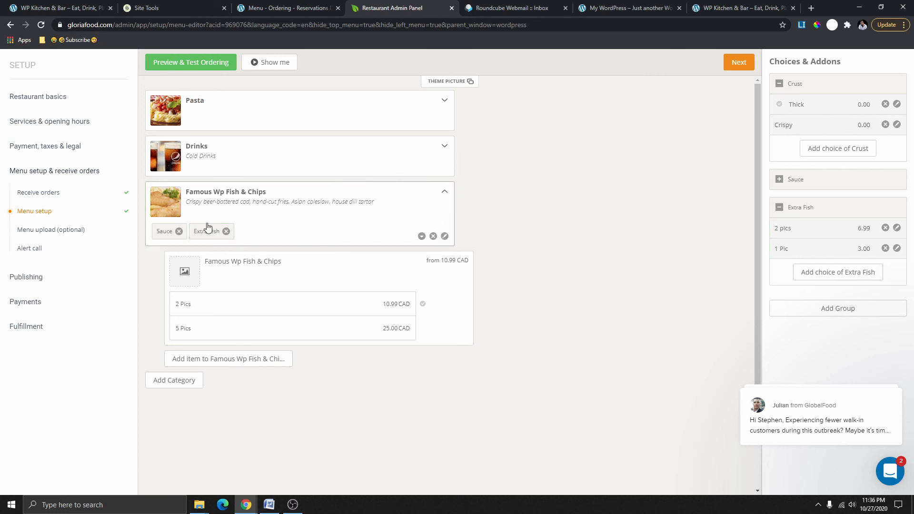
Recheck the Fish & Chips options in the ordering preview, then close it and review the menu.
left_click(192, 70)
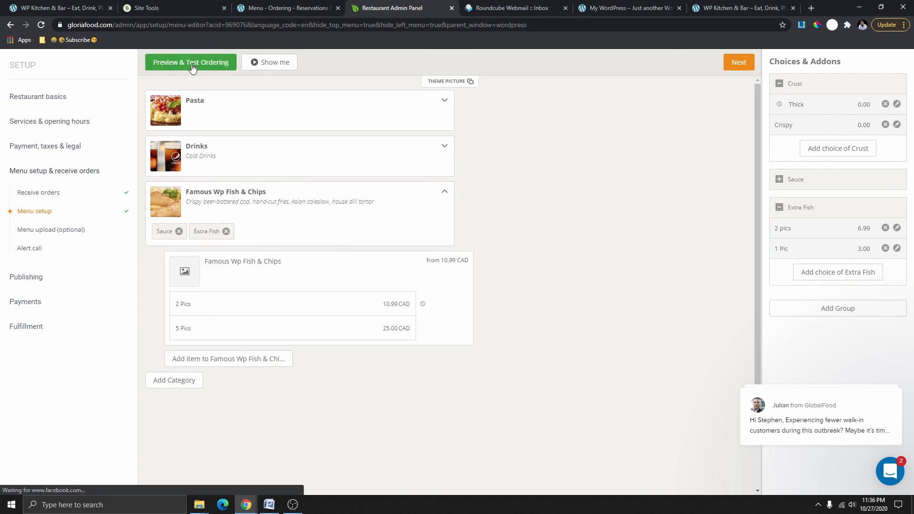
scroll(381, 378, "down", 2)
left_click(371, 390)
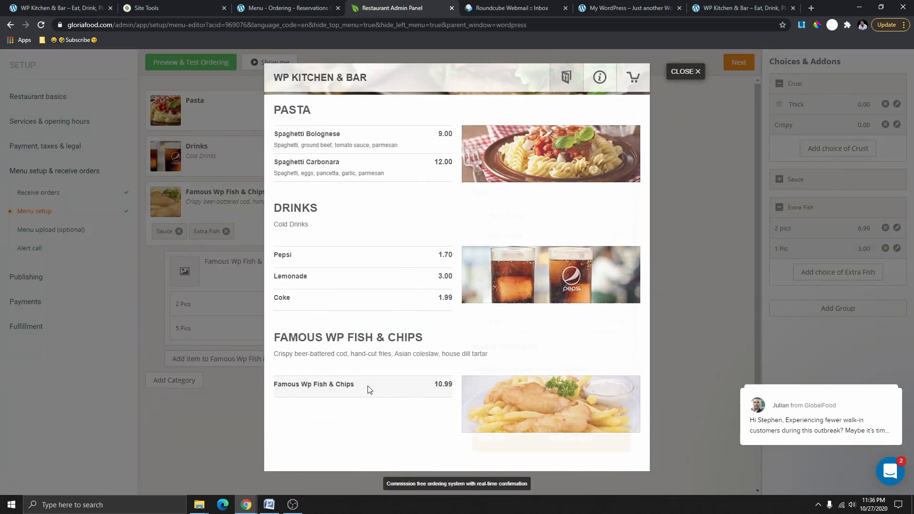
scroll(510, 304, "down", 1)
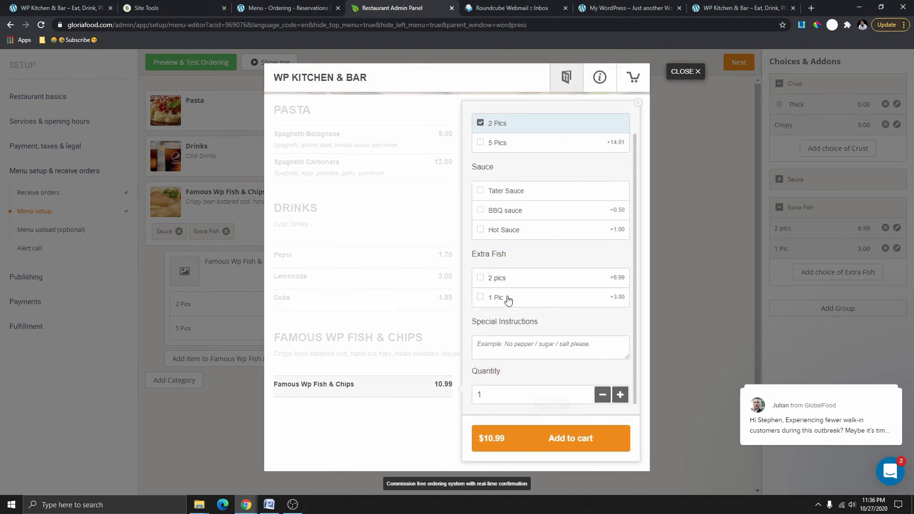
left_click(677, 71)
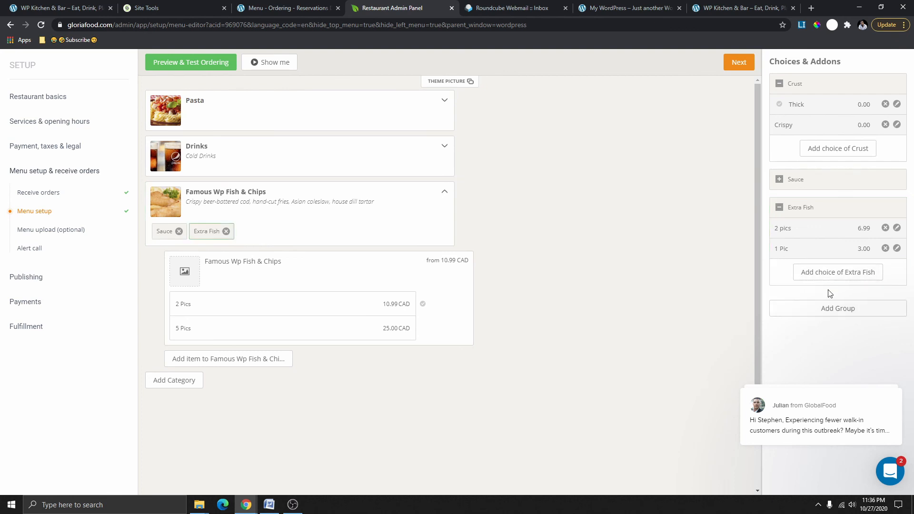
scroll(241, 260, "down", 1)
scroll(265, 260, "up", 1)
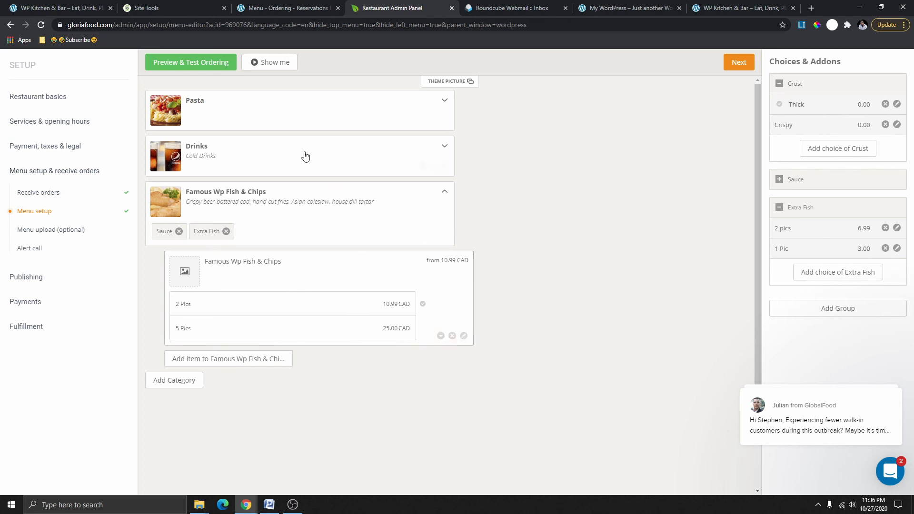
scroll(304, 155, "down", 1)
scroll(327, 335, "up", 1)
Move past menu setup and leave the Alert call supervisor phone number empty.
left_click(738, 64)
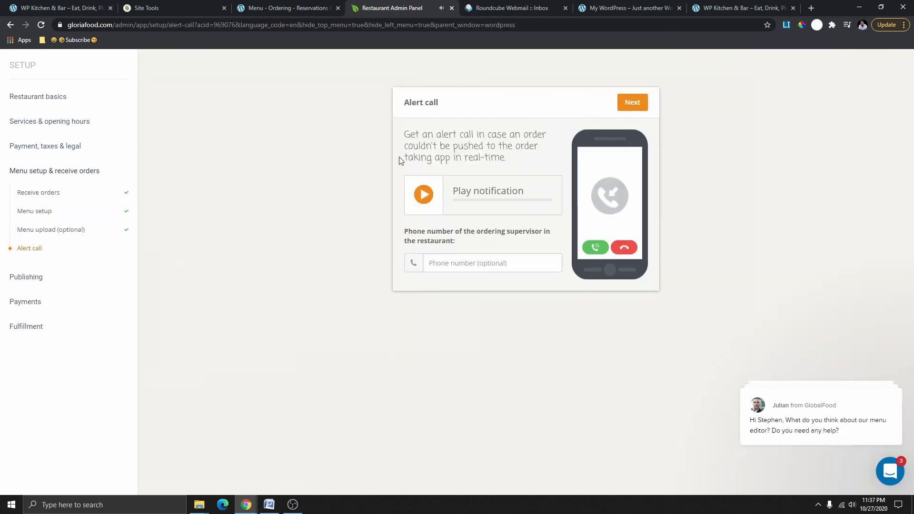
left_click(482, 263)
left_click(376, 261)
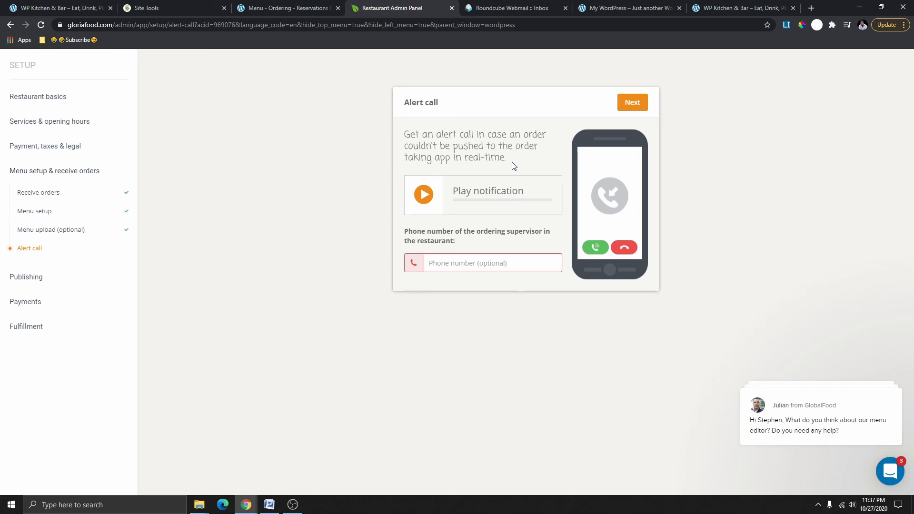
left_click(452, 268)
left_click(482, 246)
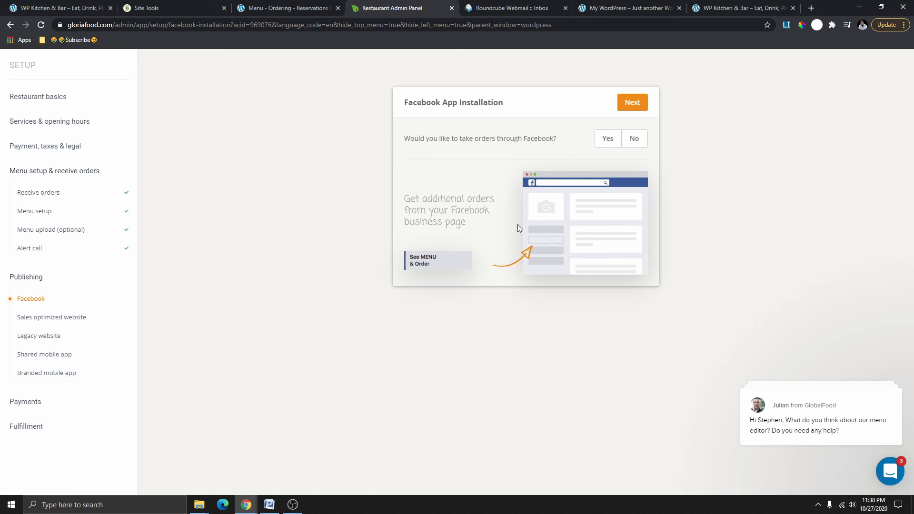
Answer No to Facebook ordering and to a new sales-optimized website.
left_click(634, 139)
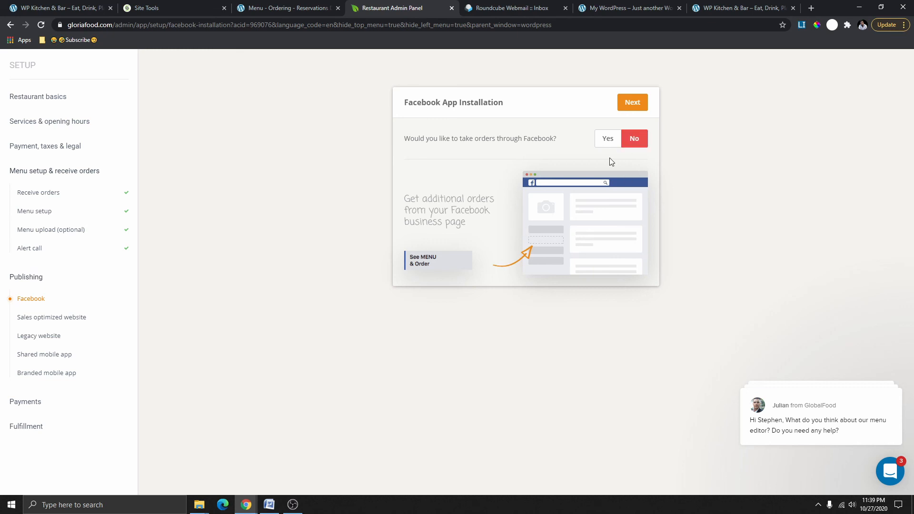
left_click(632, 102)
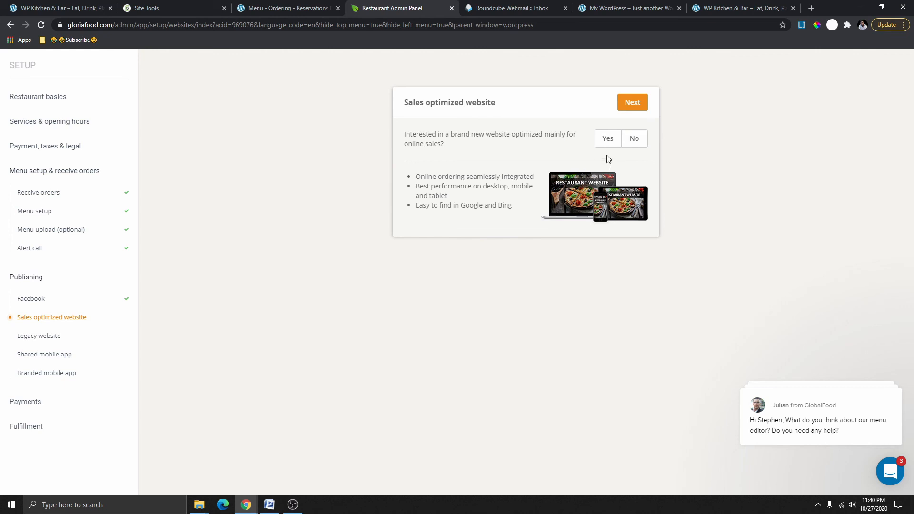
left_click(634, 140)
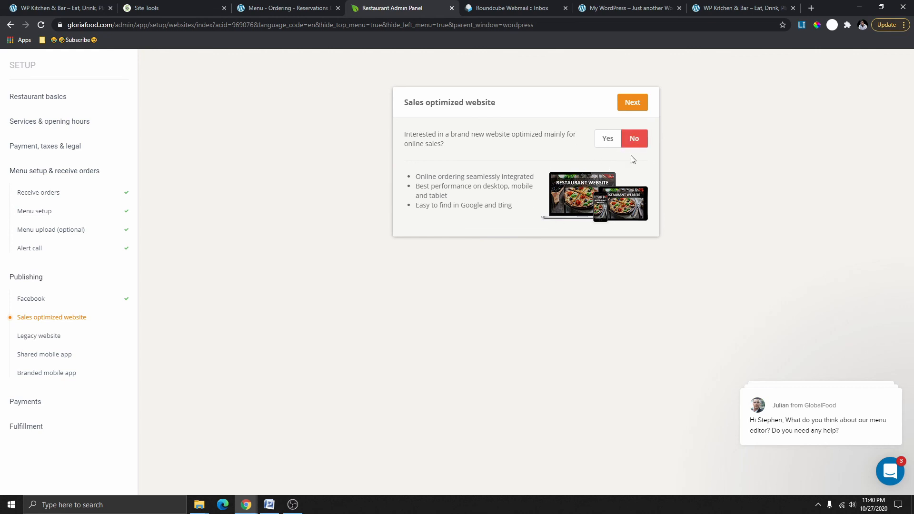
left_click(636, 102)
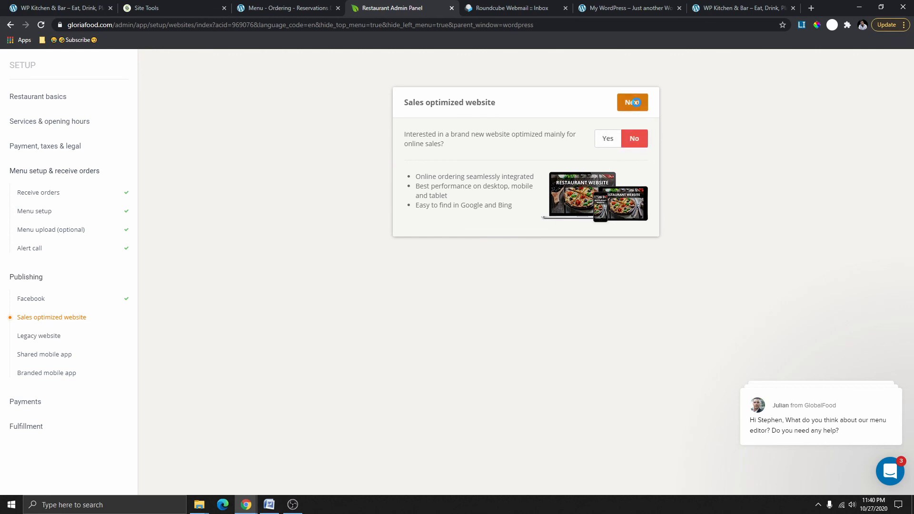
Choose Yes to take orders on the existing website and continue.
left_click(638, 106)
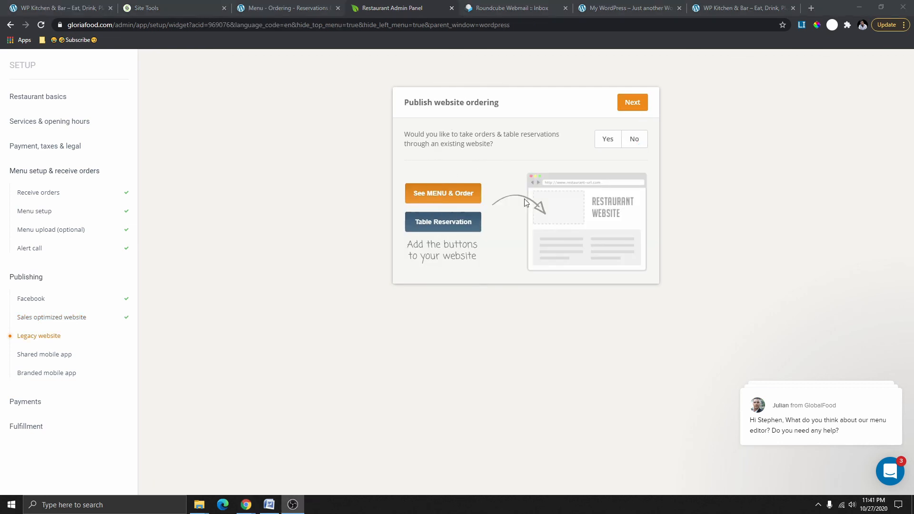
left_click(607, 143)
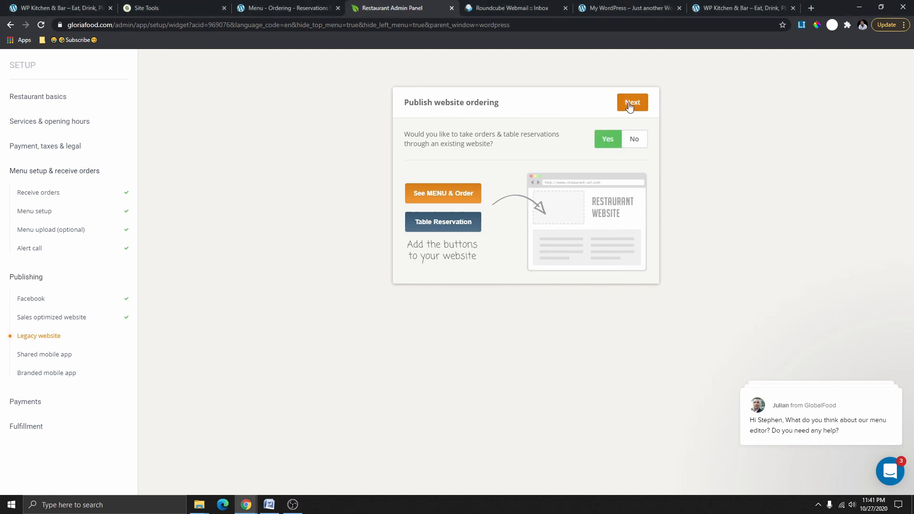
left_click(630, 107)
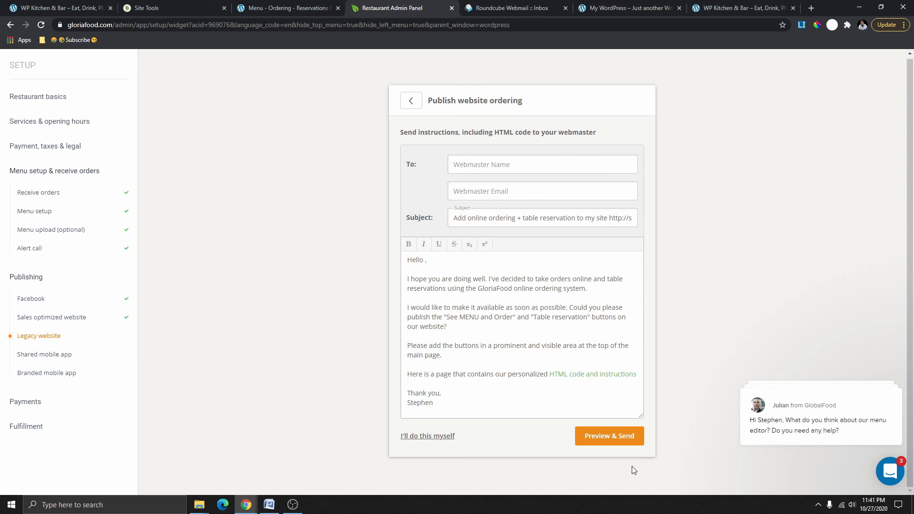
Reveal and select GloriaFood's four-line ordering-button HTML code, then return to the WordPress tab.
left_click(443, 437)
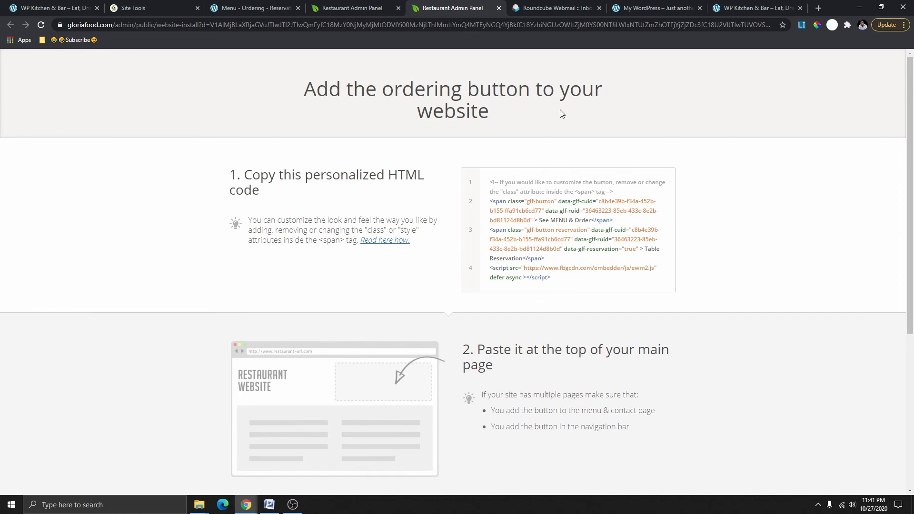
scroll(574, 226, "down", 4)
scroll(574, 226, "up", 3)
left_click_drag(562, 231, 483, 139)
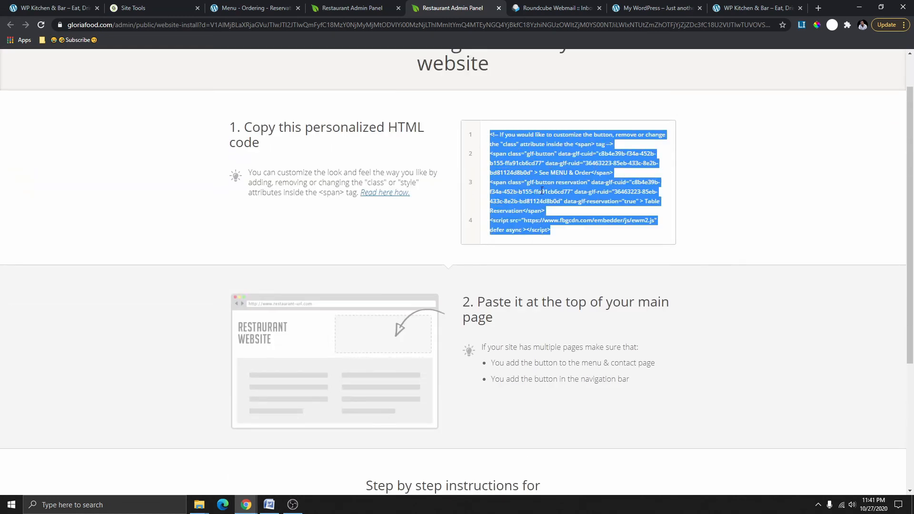
scroll(542, 190, "up", 1)
left_click(524, 157)
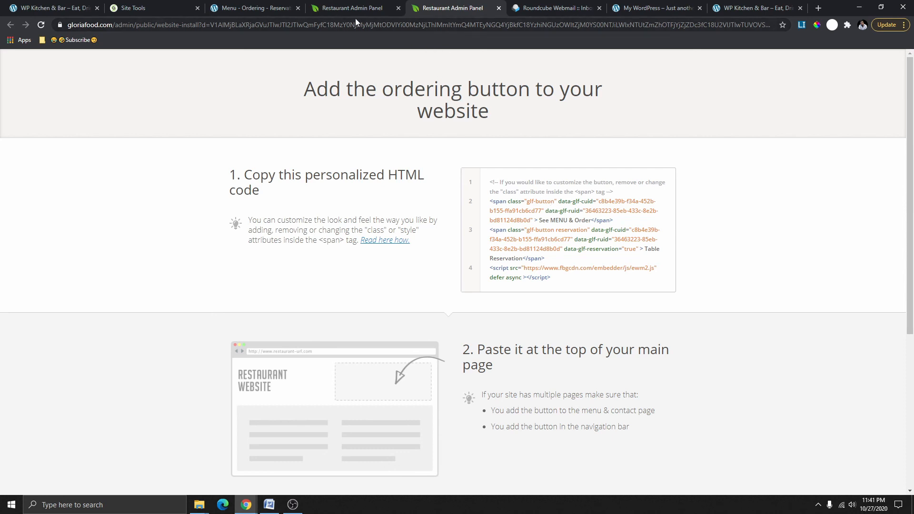
left_click(270, 8)
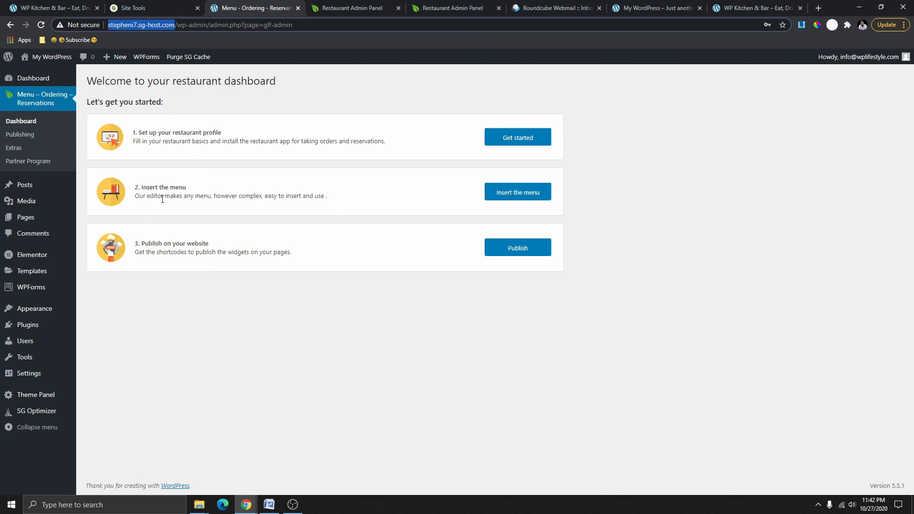
Glance at the menu editor, close it, and open the plugin's Publish page with button shortcodes.
left_click(524, 192)
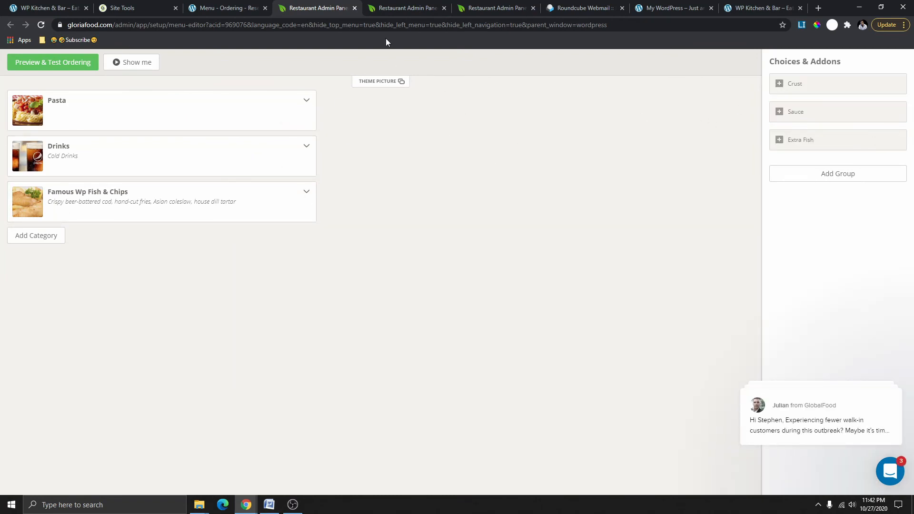
left_click(355, 8)
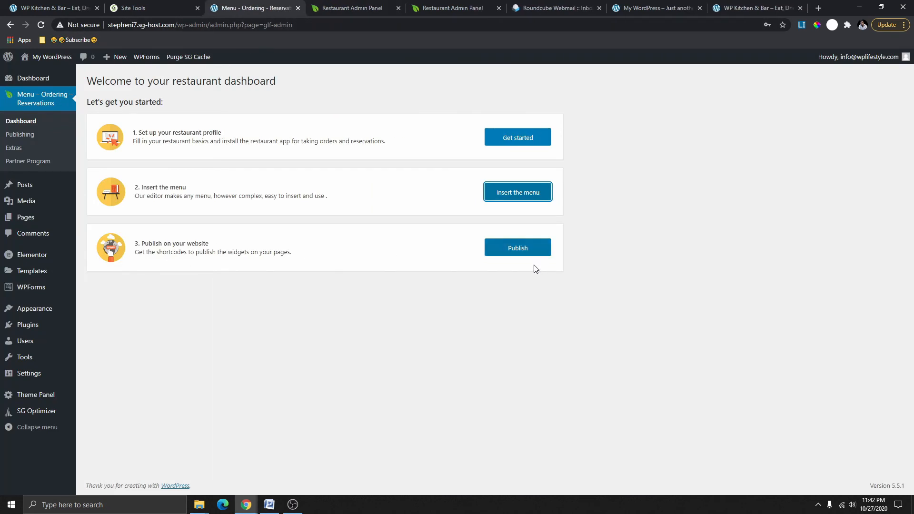
left_click(521, 252)
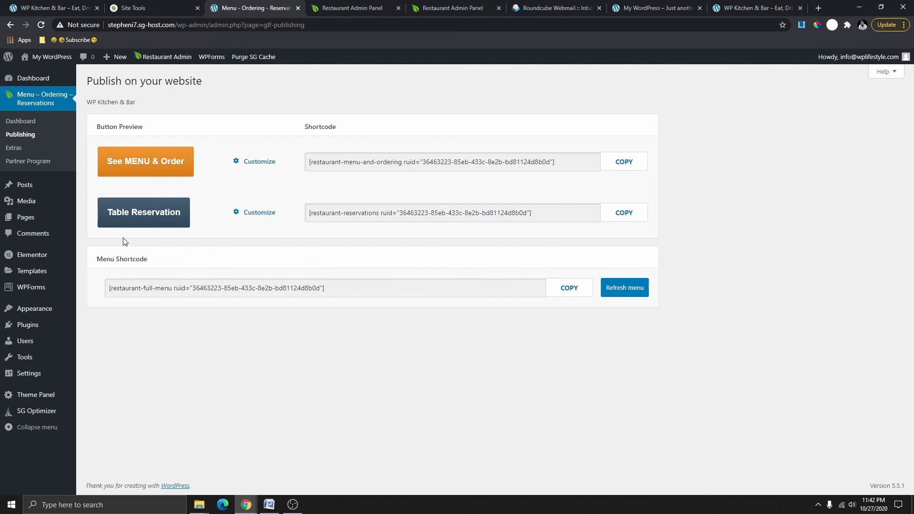
Customize the Table Reservation button and set its background colour to #656565.
left_click(255, 213)
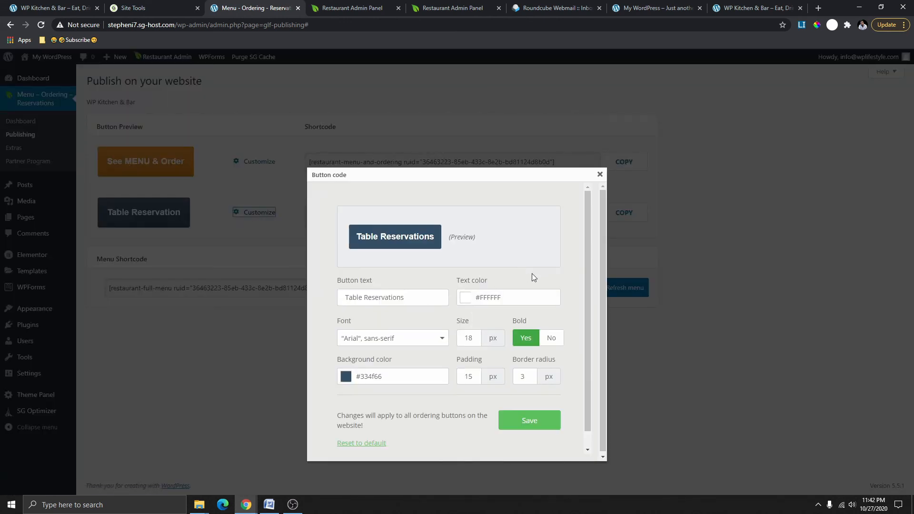
scroll(505, 284, "down", 1)
left_click(346, 361)
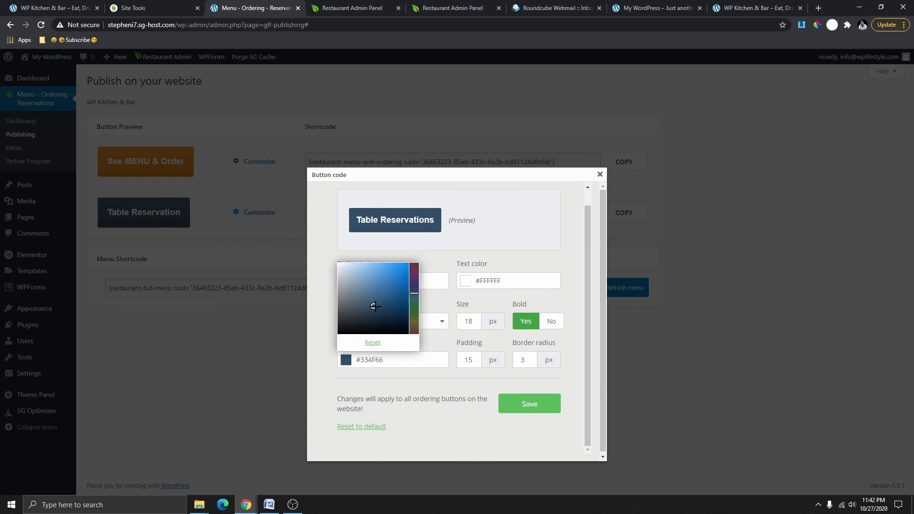
mouse_move(374, 307)
left_mouse_down()
mouse_move(367, 290)
mouse_move(337, 336)
mouse_move(333, 309)
mouse_move(345, 307)
left_mouse_up()
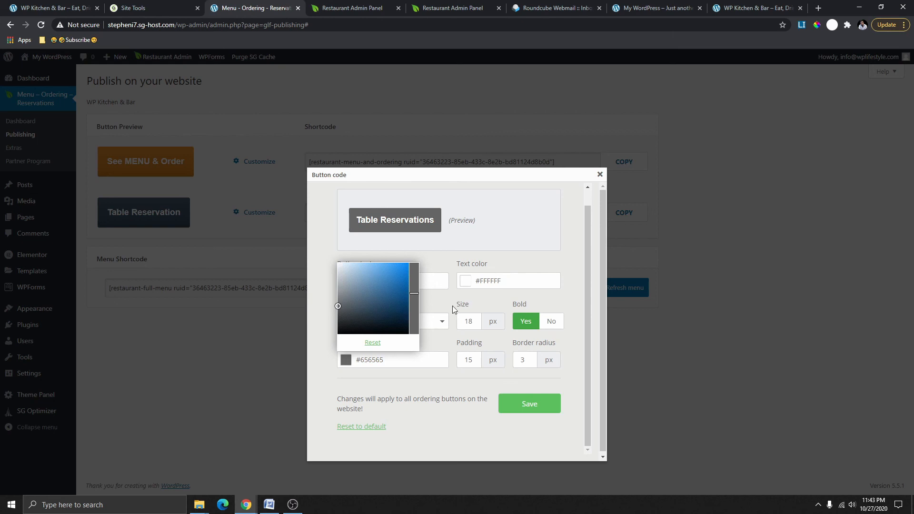
left_click(437, 337)
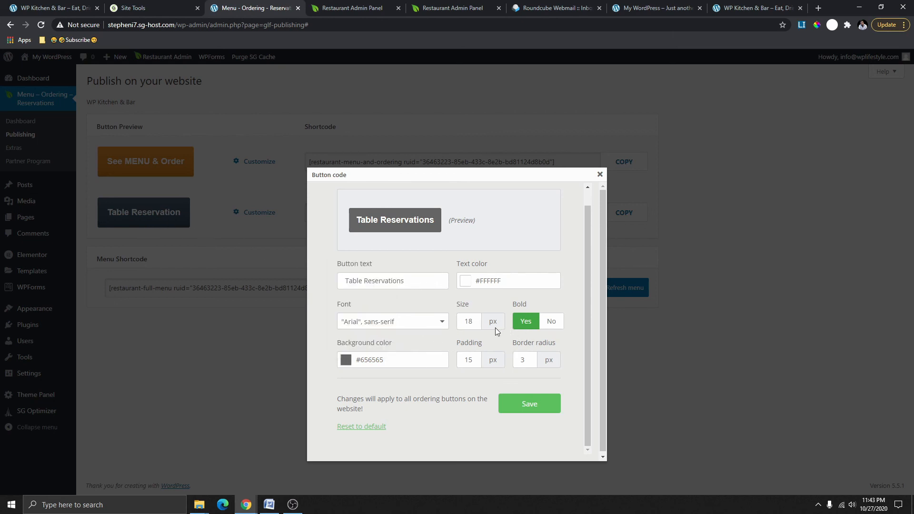
Set text size 15, padding 10, bold Yes and border radius 0, then save the button.
left_click_drag(474, 323, 464, 323)
type("15")
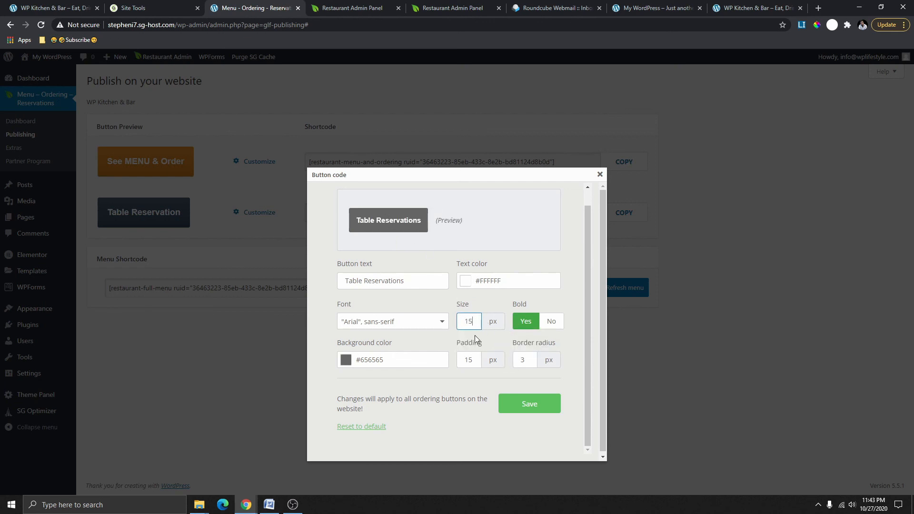
left_click(475, 362)
left_click_drag(475, 362, 465, 361)
type("10")
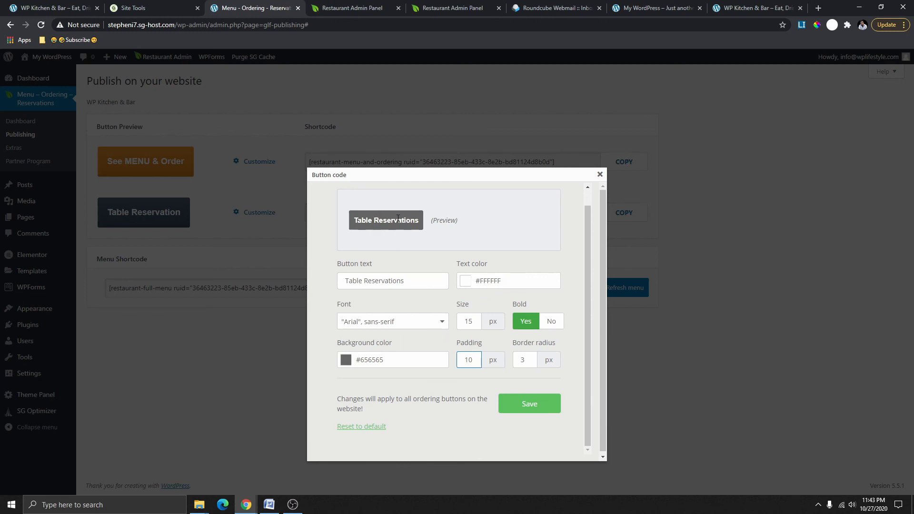
left_click(551, 321)
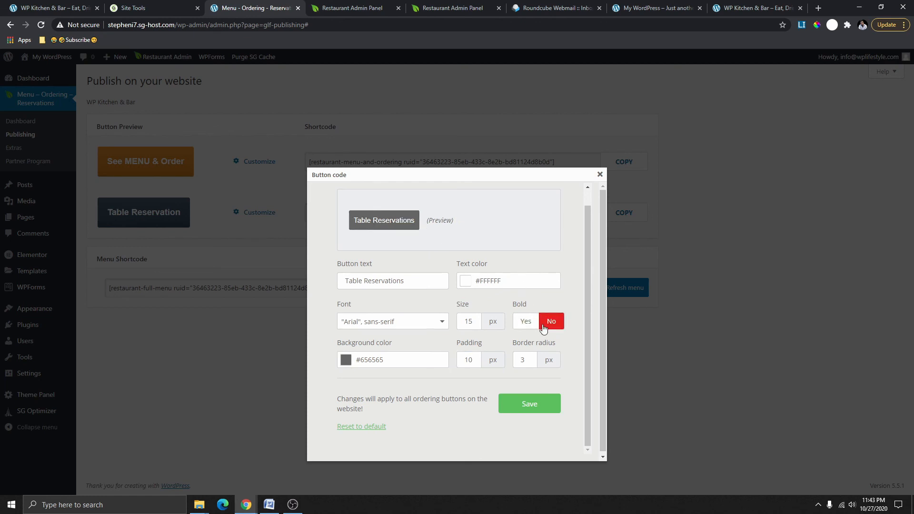
left_click(524, 321)
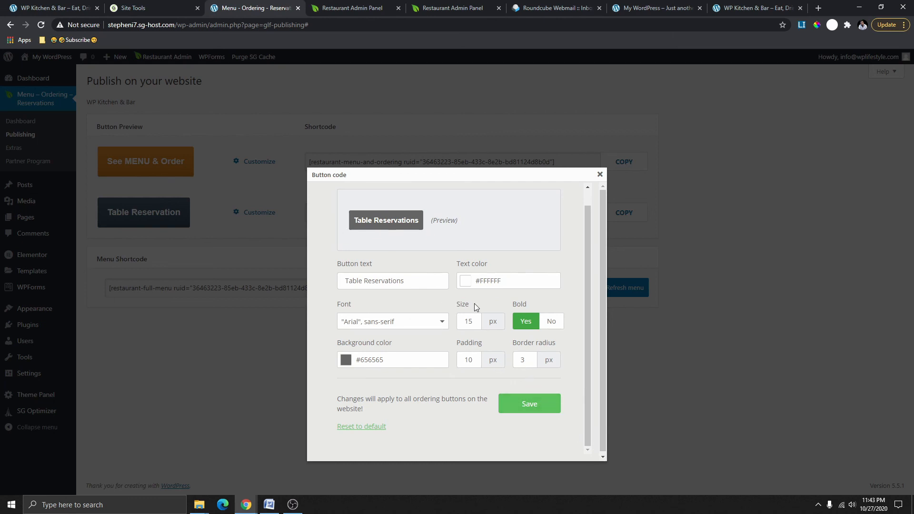
left_click(530, 363)
type("10")
type("60")
left_click_drag(526, 362, 514, 362)
type("0")
left_click(533, 409)
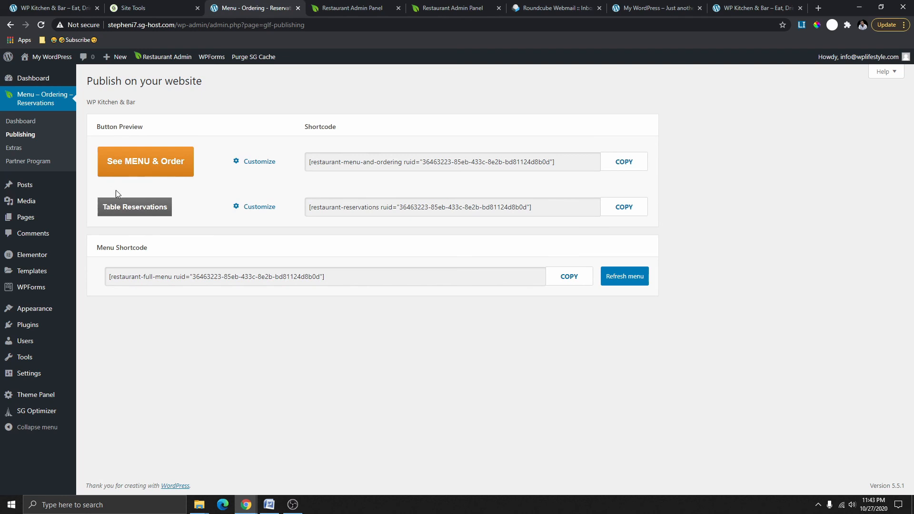
Change the Table Reservations button's text colour to #FAFAFA and save it.
left_click(258, 208)
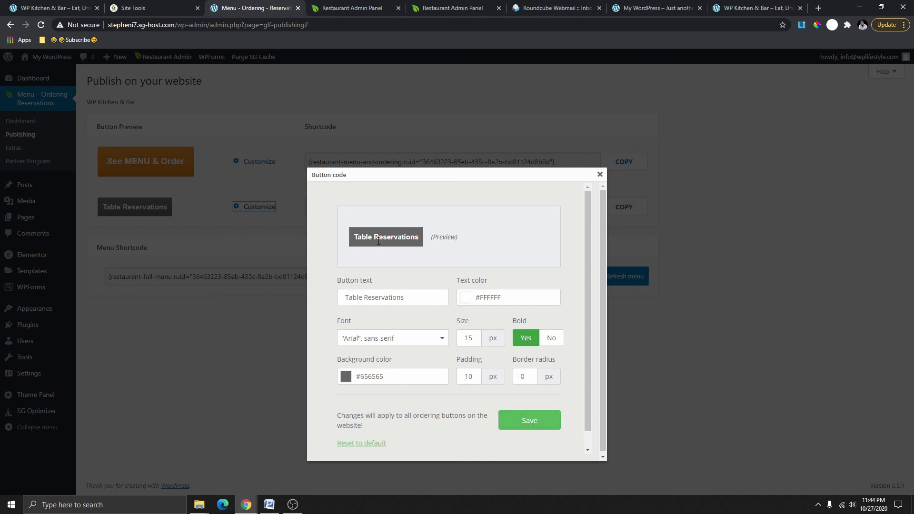
left_click(471, 300)
left_click_drag(486, 247, 455, 202)
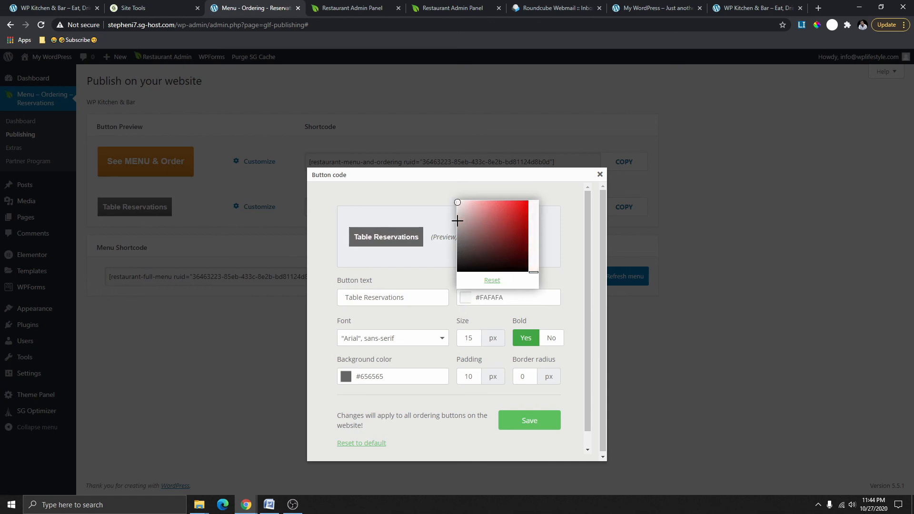
left_click(575, 263)
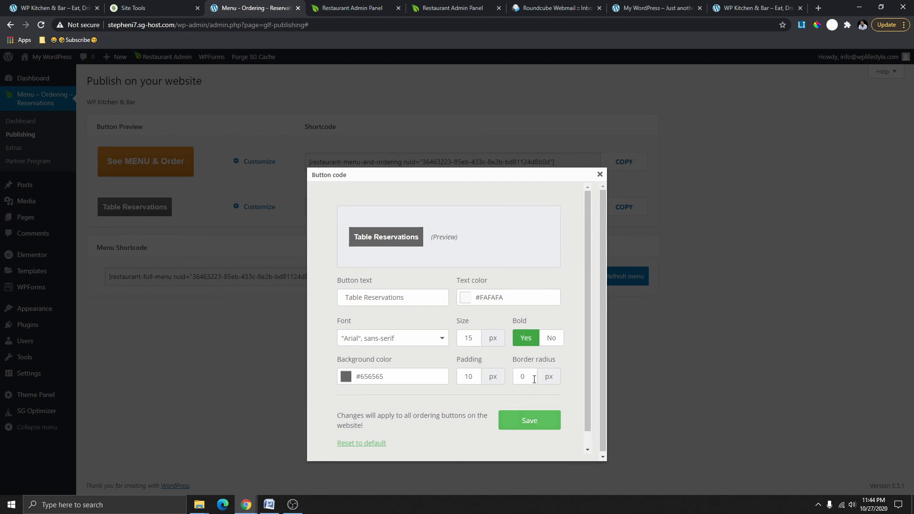
left_click(540, 422)
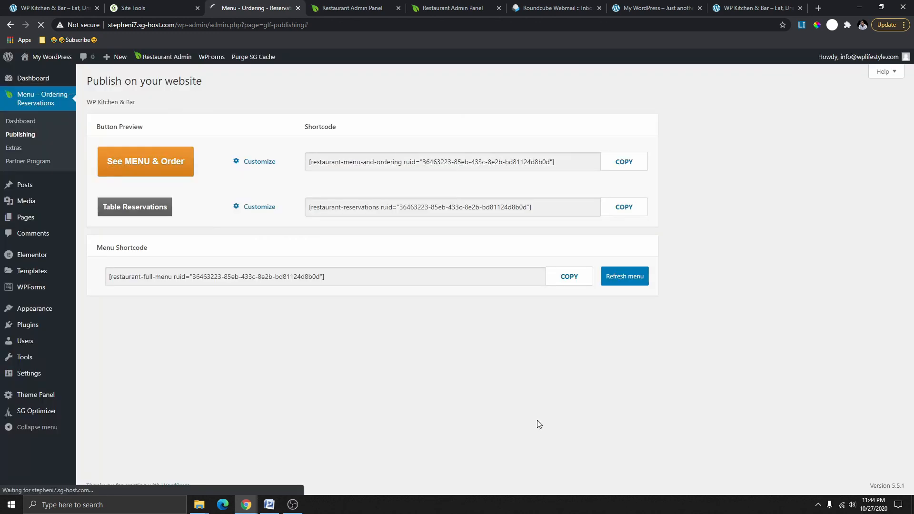
Give See MENU & Order text size 15, padding 10 and border radius 0, then save.
left_click(253, 162)
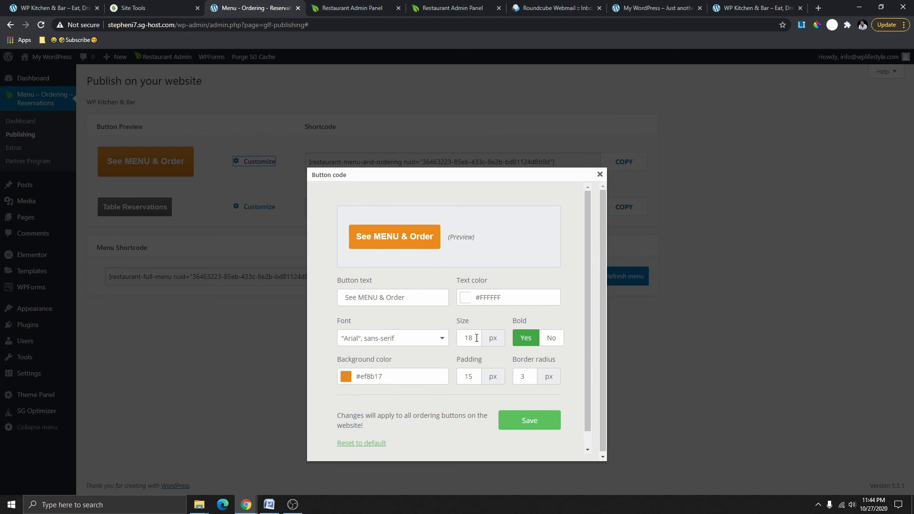
left_click_drag(477, 338, 465, 338)
type("15")
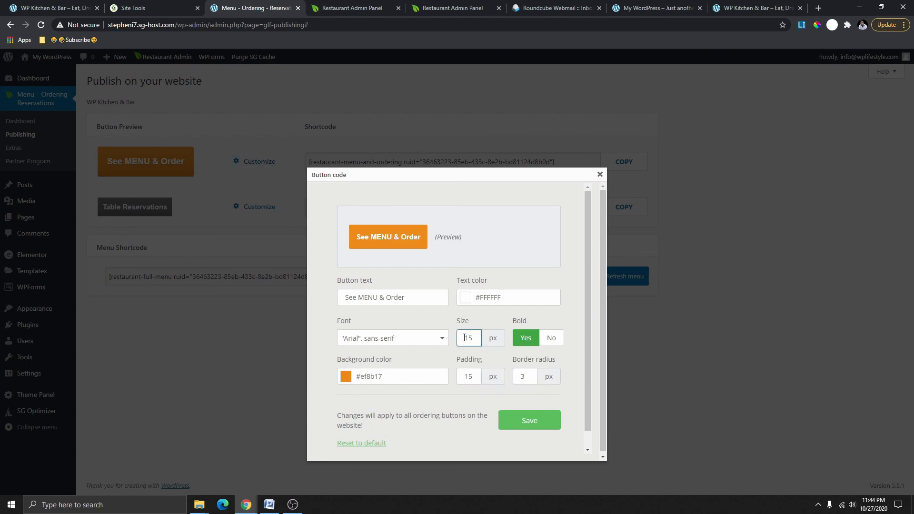
left_click_drag(477, 377, 453, 378)
type("10")
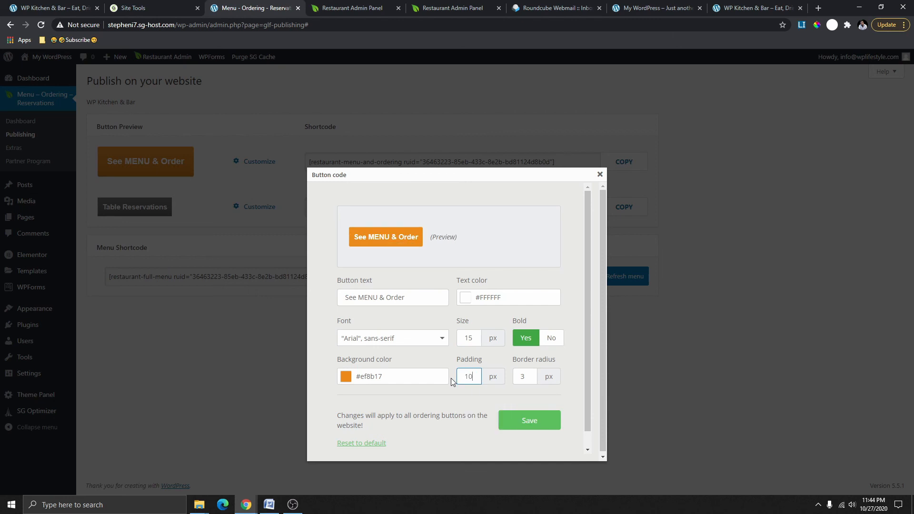
left_click_drag(524, 376, 514, 379)
type("0")
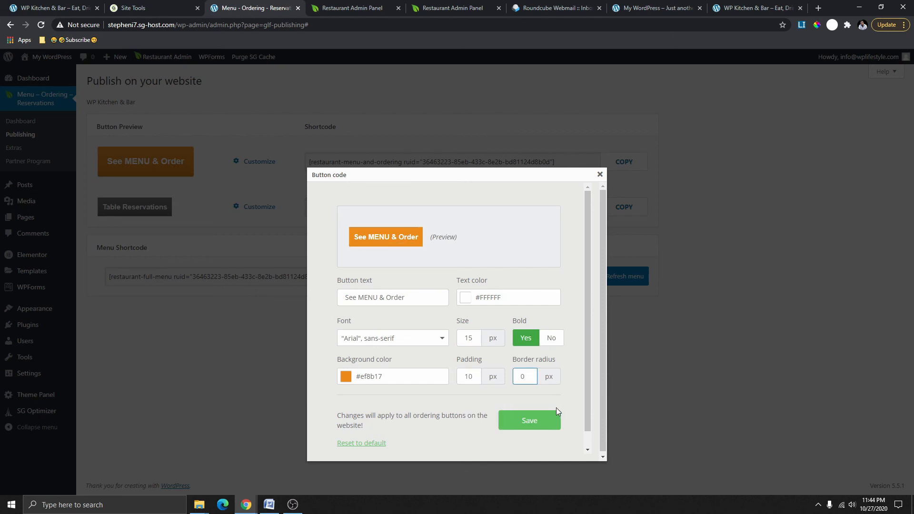
left_click(534, 421)
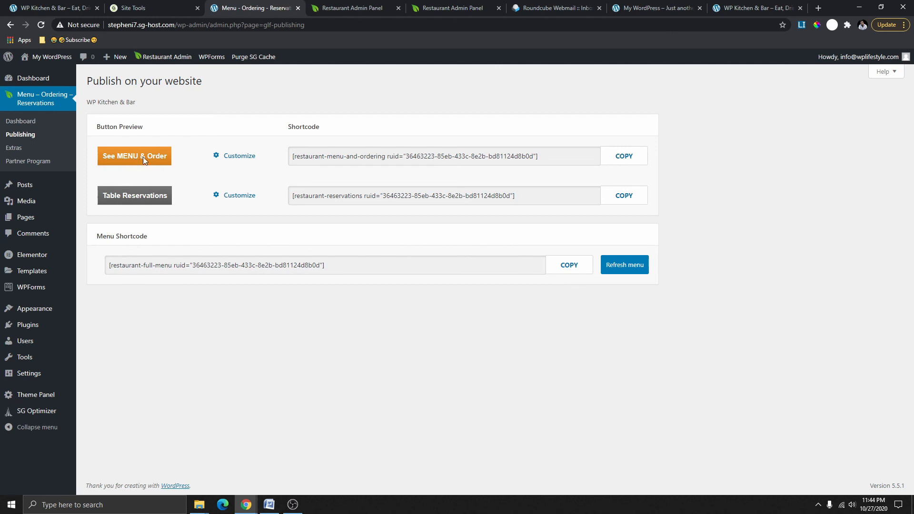
Change the button text to 'Order Online', save, and copy its shortcode.
left_click(234, 155)
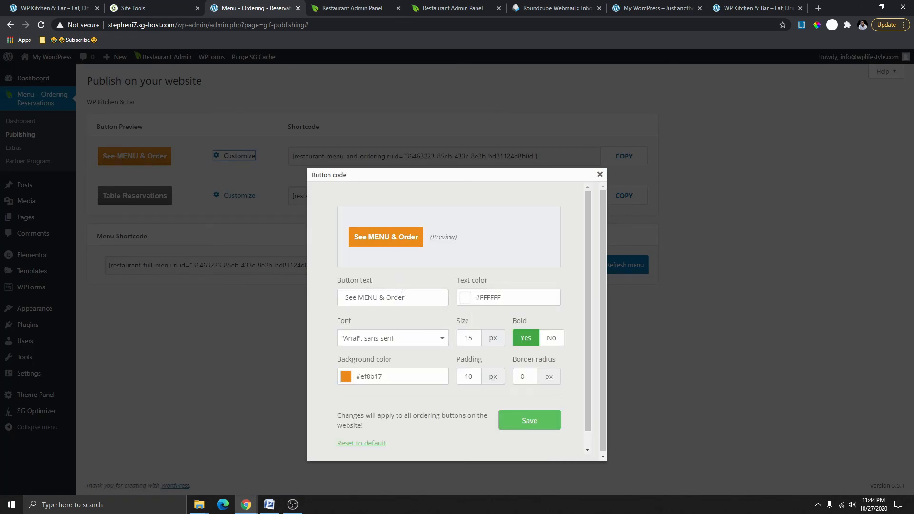
left_click_drag(404, 299, 342, 302)
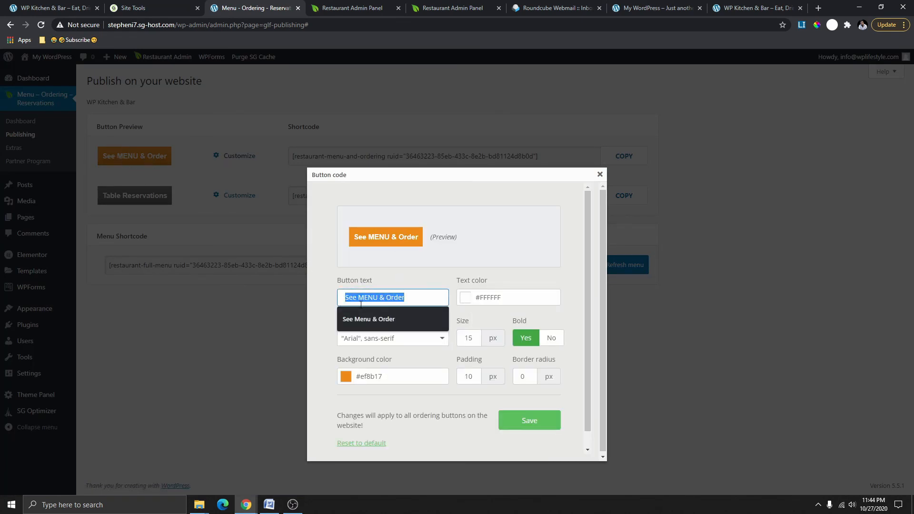
type("Order")
left_click(399, 319)
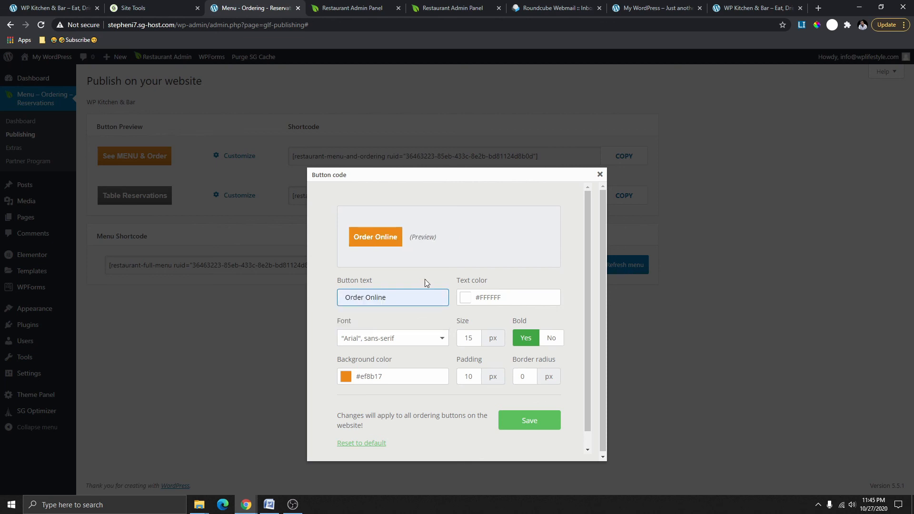
left_click(523, 425)
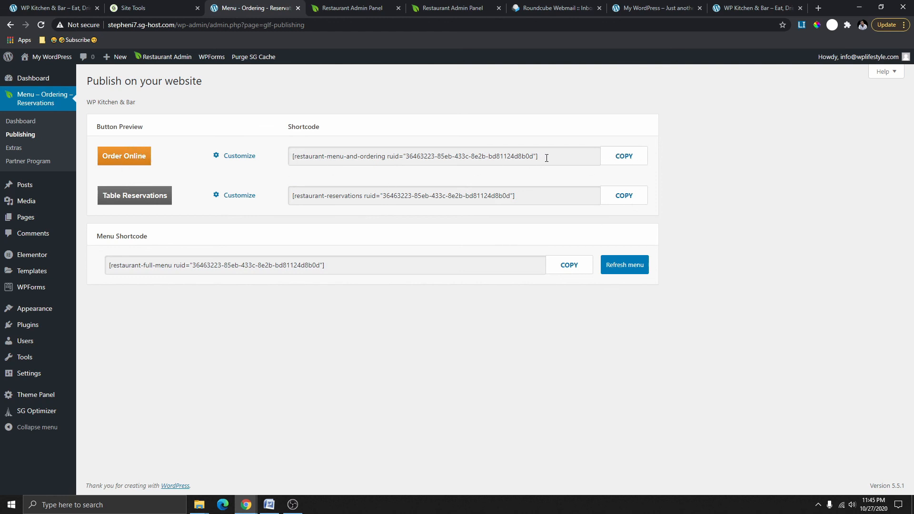
left_click(627, 160)
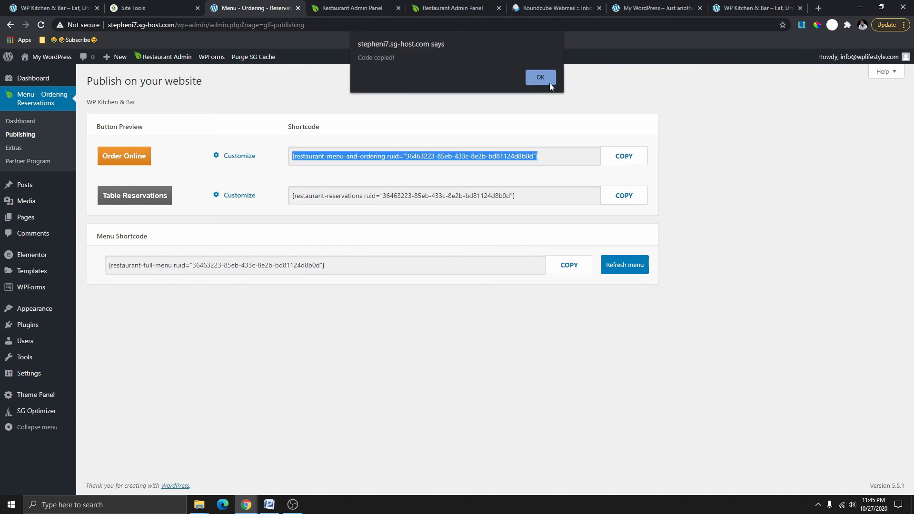
left_click(542, 79)
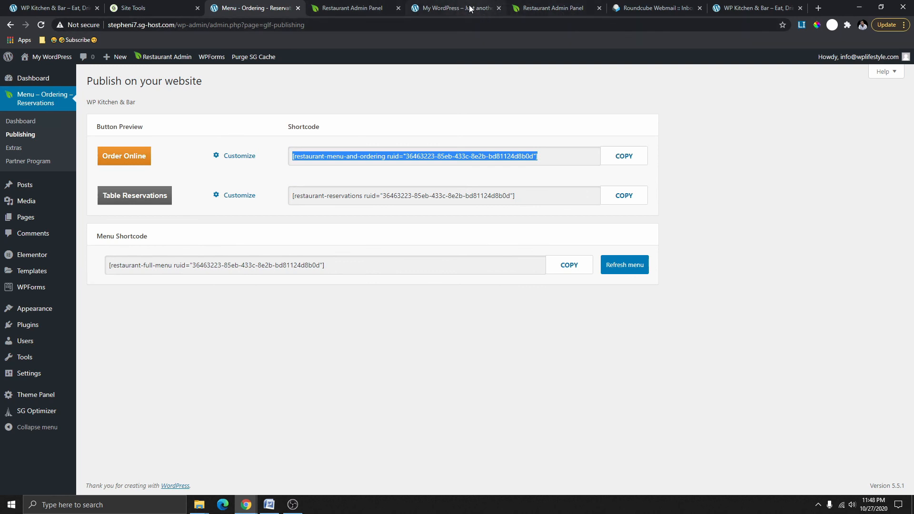
Open the Home page in Elementor, check the reference restaurant site, then return to the editor.
left_click(453, 8)
scroll(379, 185, "down", 5)
scroll(379, 185, "up", 5)
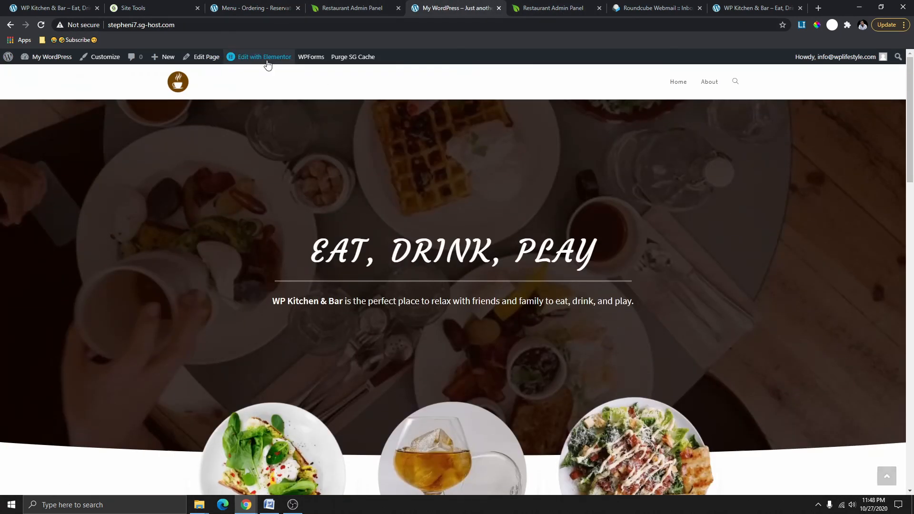
left_click(266, 60)
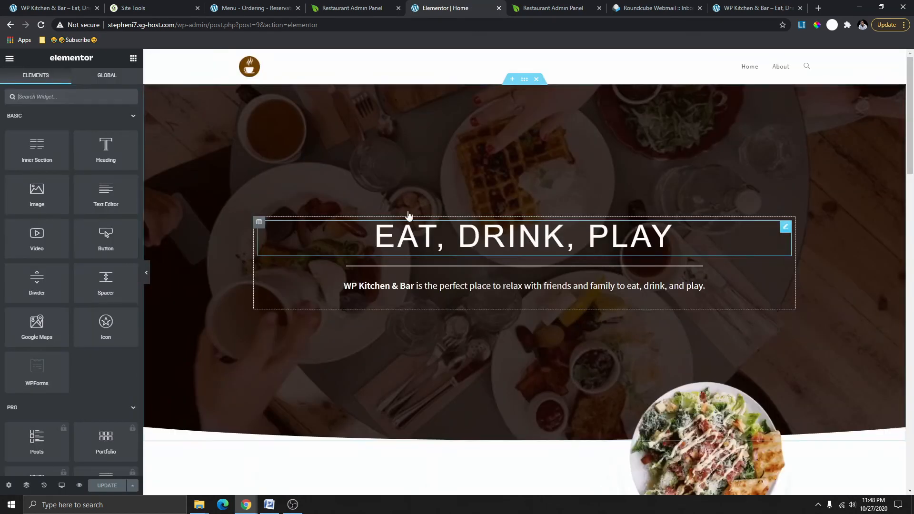
left_click(733, 11)
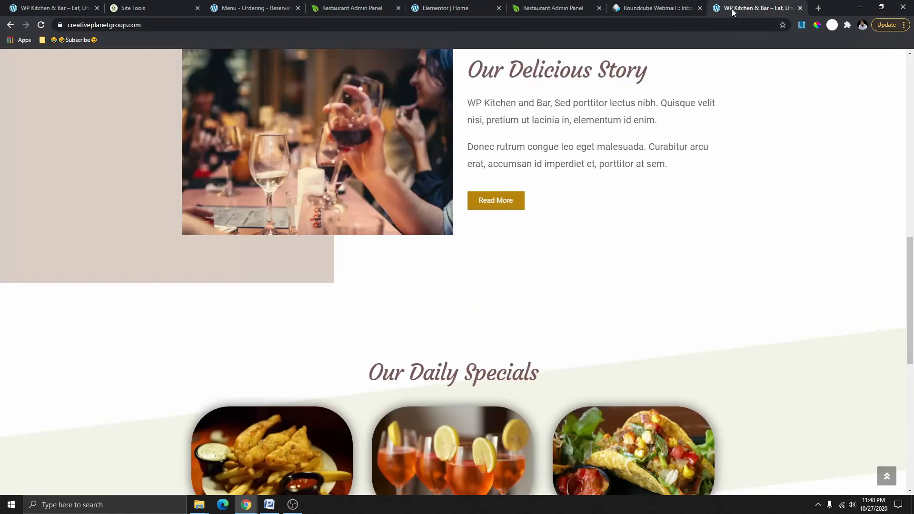
scroll(515, 266, "up", 12)
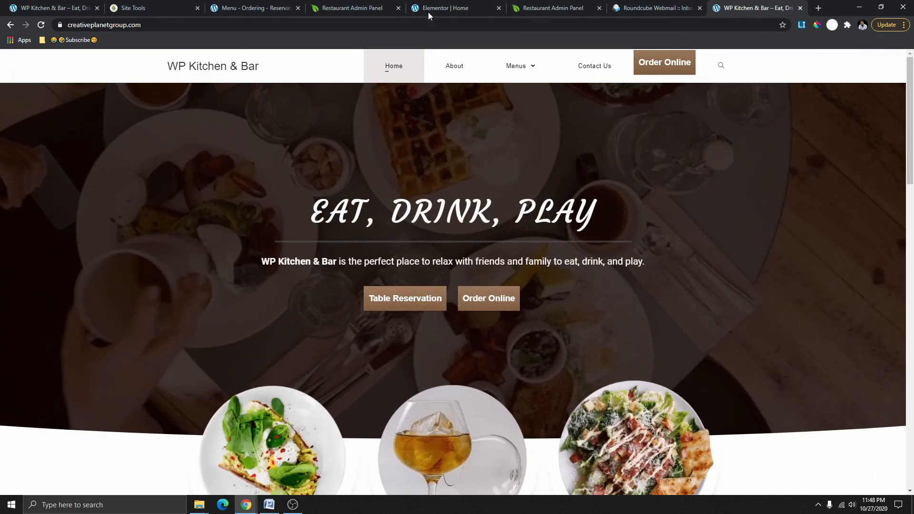
left_click(441, 8)
scroll(475, 215, "down", 2)
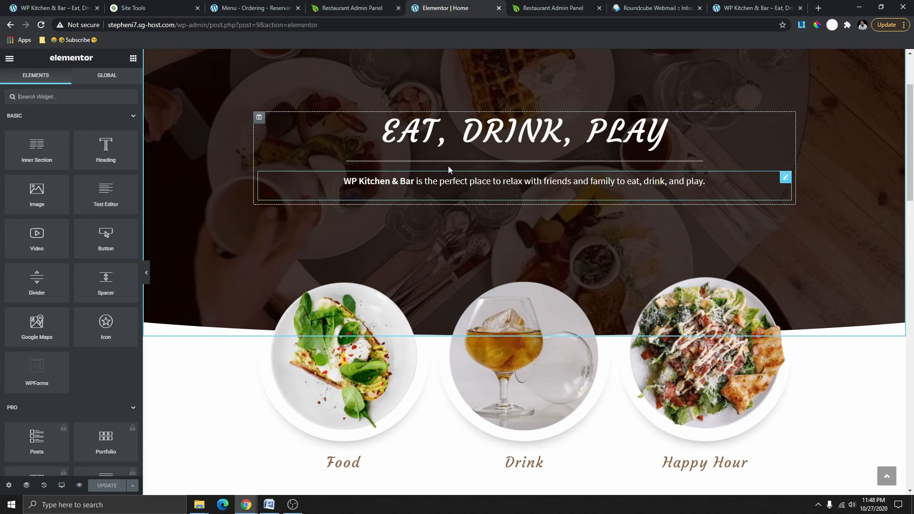
Try and delete Shortcode and Text Editor widgets, then drop an Inner Section under the tagline.
left_click(73, 97)
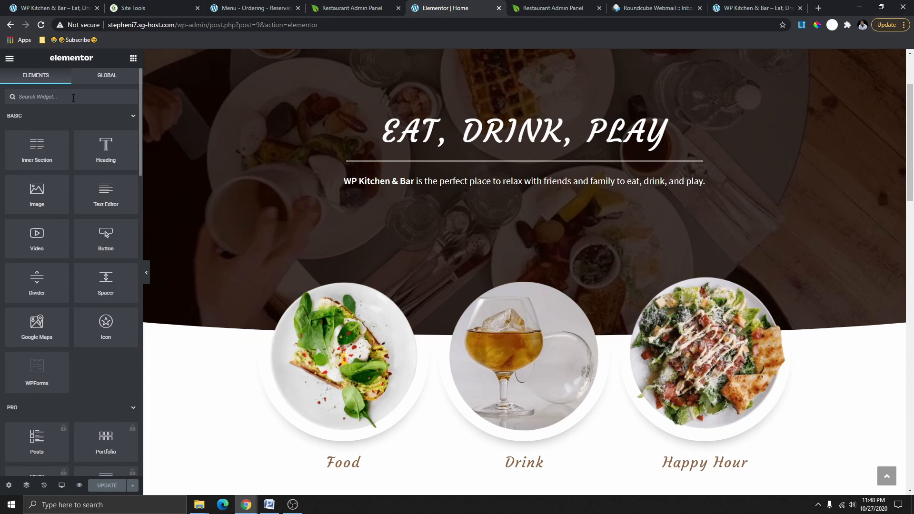
type("cod")
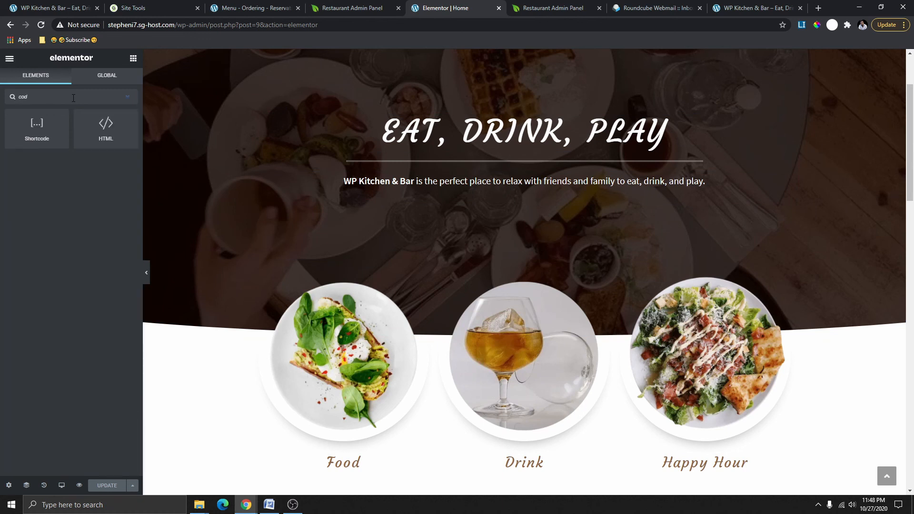
left_click_drag(41, 136, 498, 197)
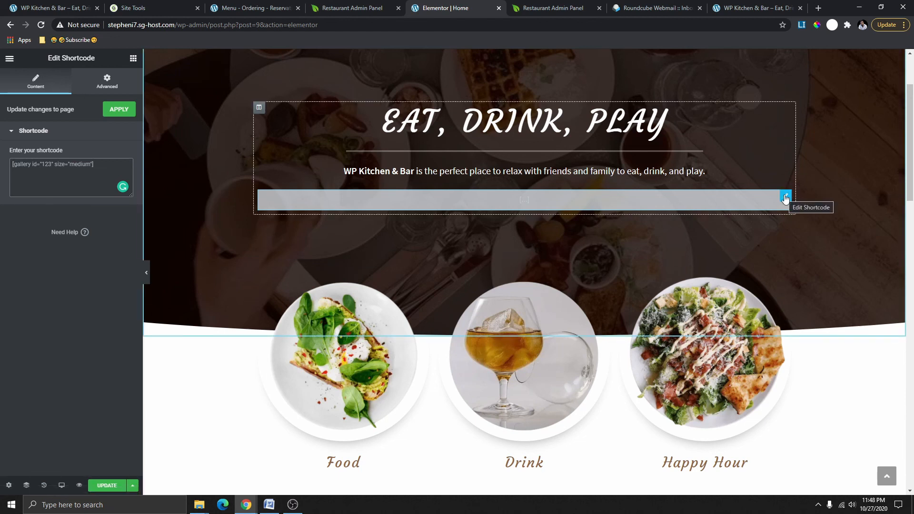
right_click(785, 199)
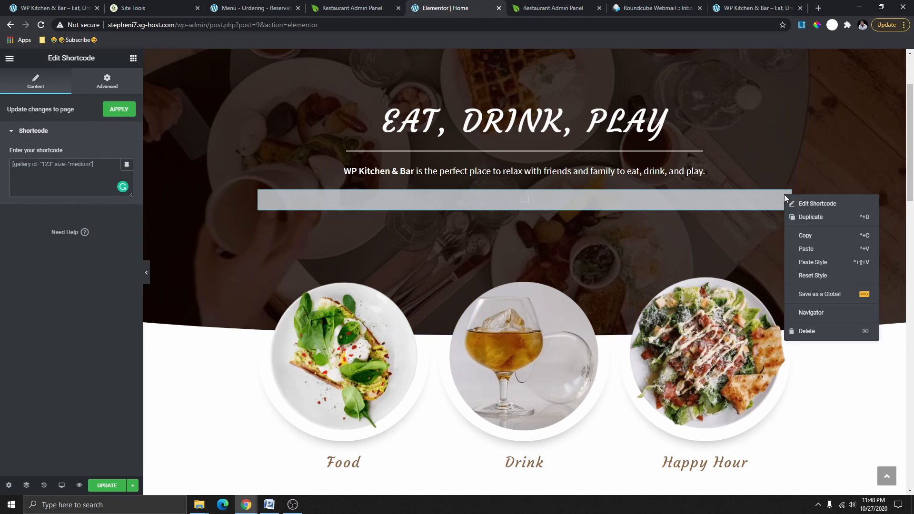
left_click(808, 332)
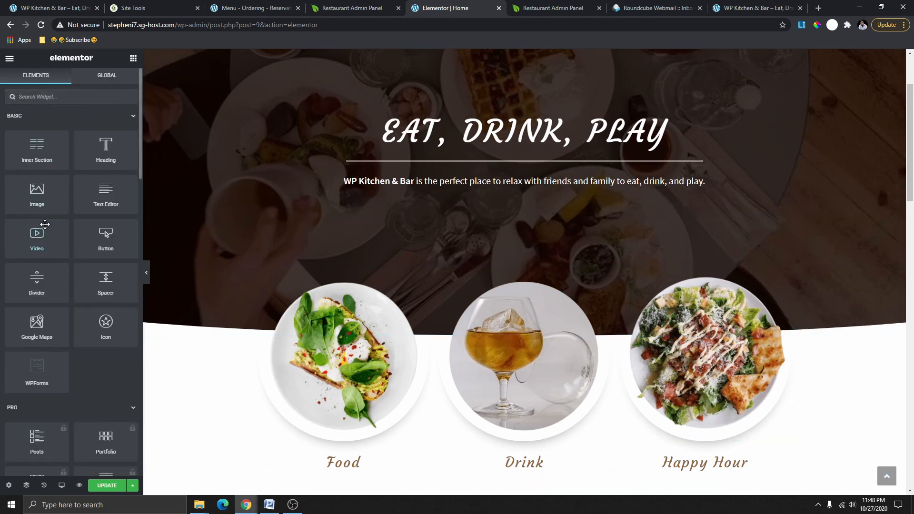
left_click_drag(118, 205, 508, 192)
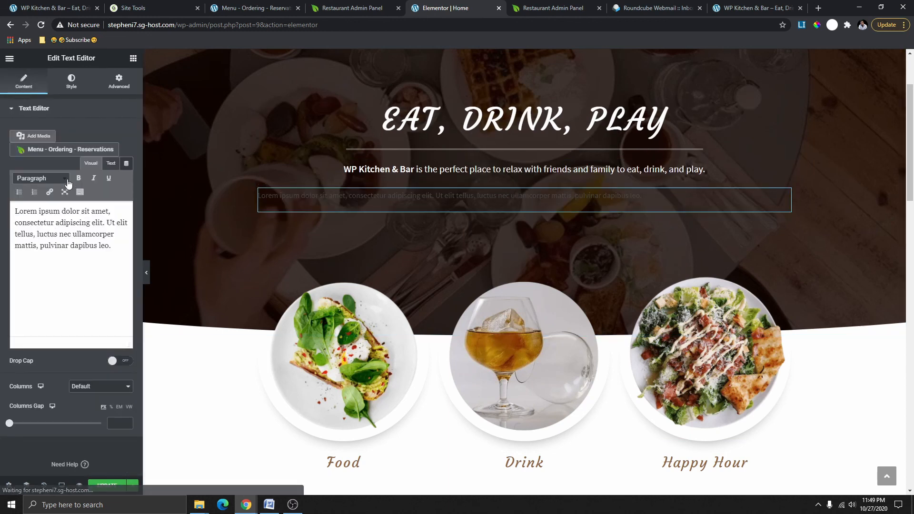
right_click(788, 195)
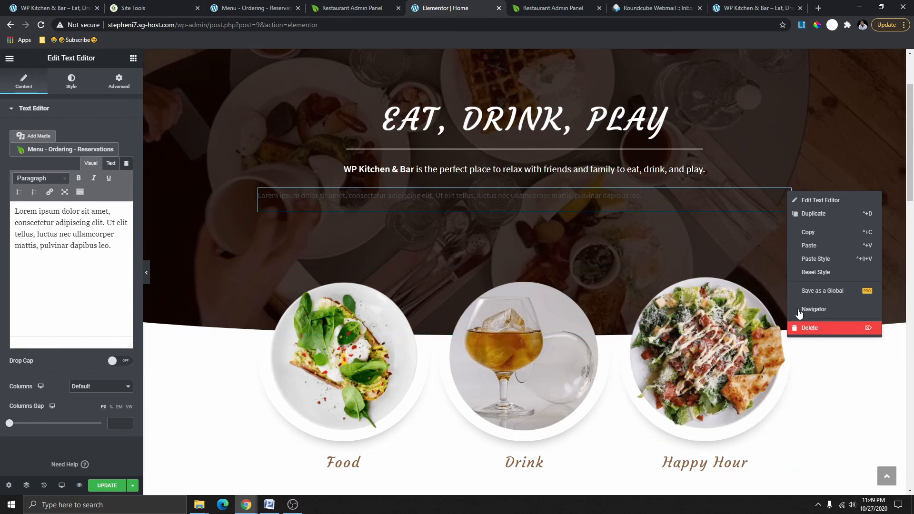
left_click(805, 327)
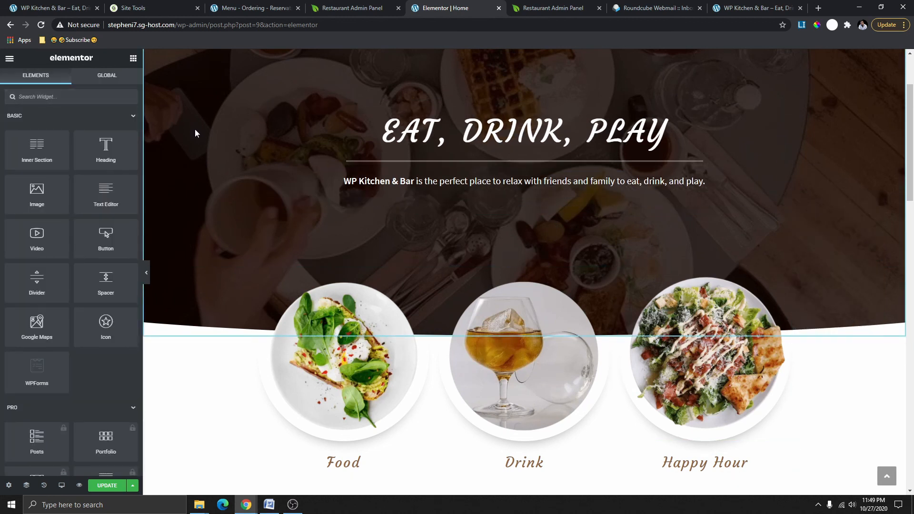
left_click_drag(38, 155, 515, 201)
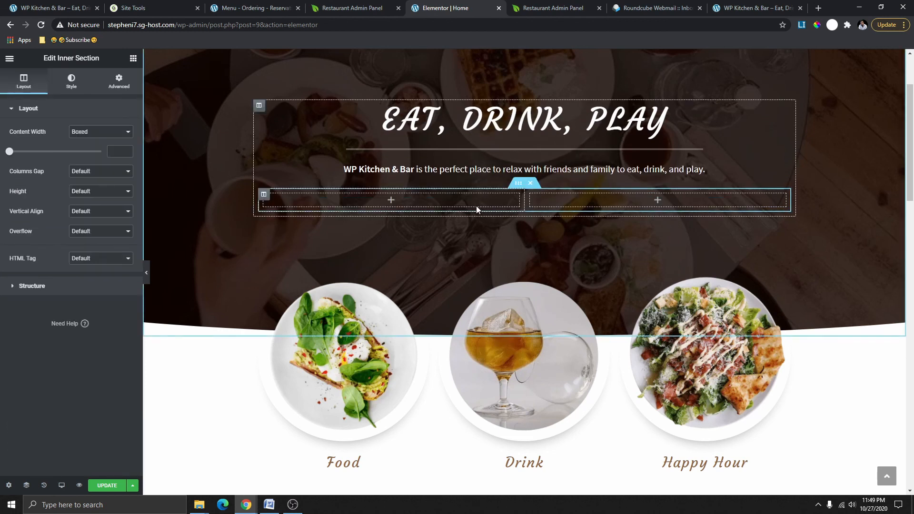
Drag a Text Editor widget into the left inner column and view its shortcode text in Visual mode.
left_click(133, 59)
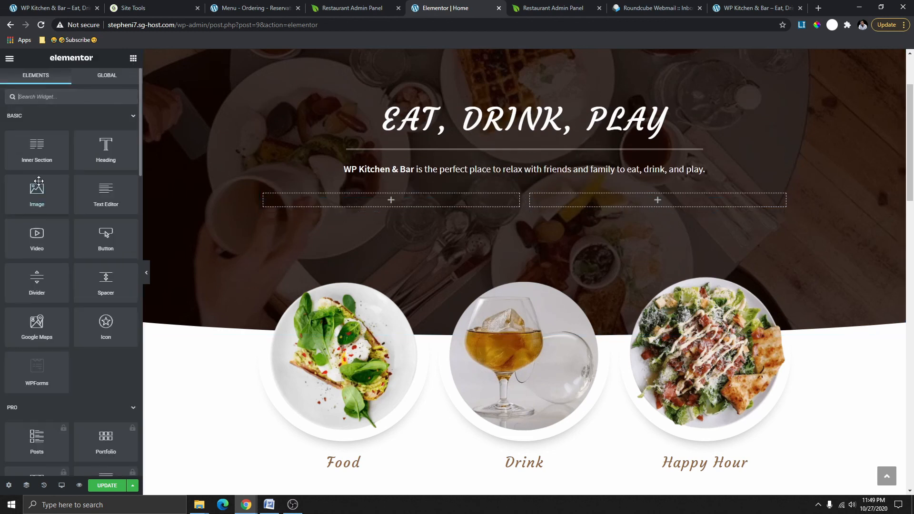
left_click_drag(104, 195, 392, 200)
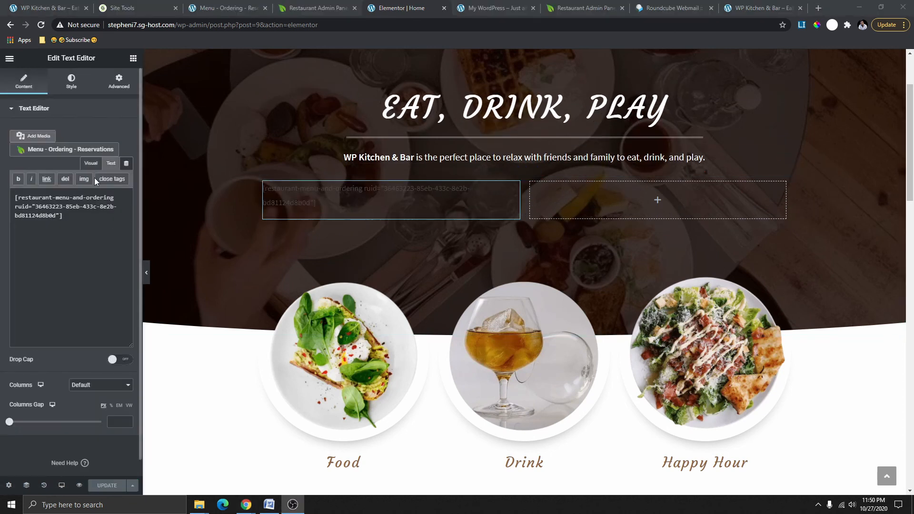
left_click(95, 166)
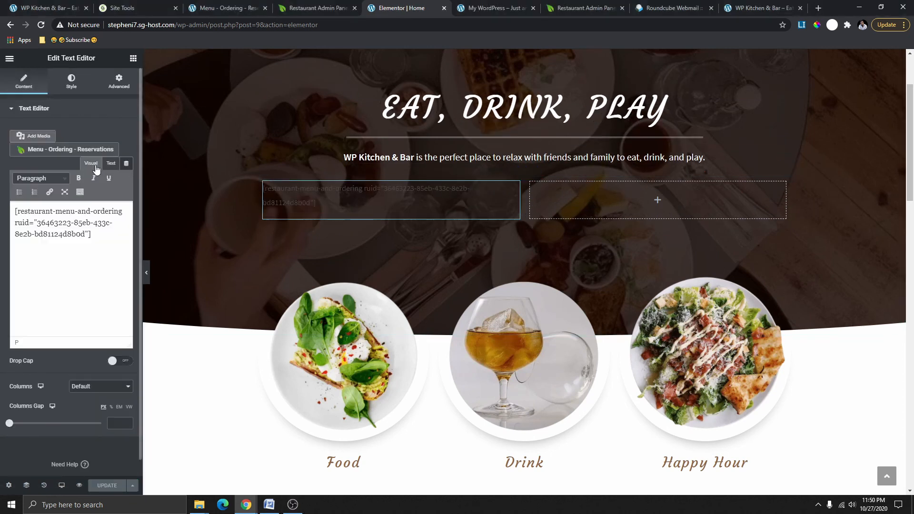
left_click(102, 239)
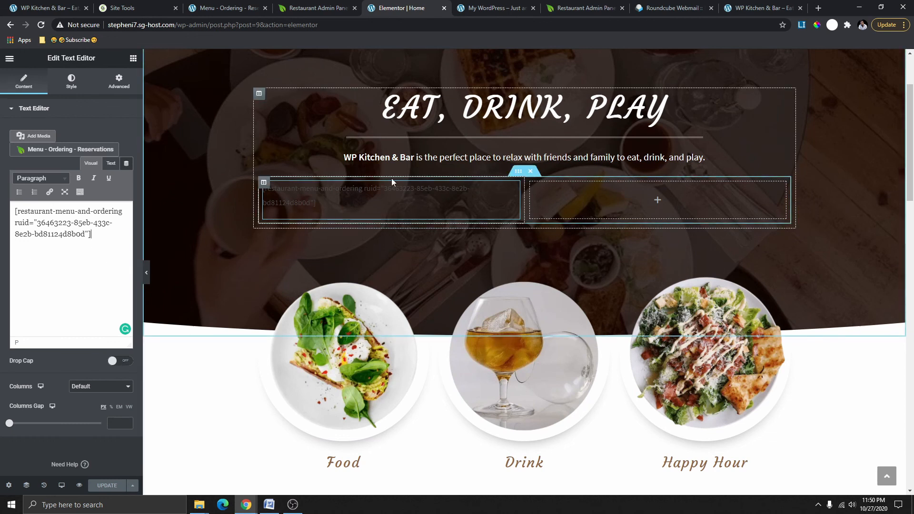
In the page preview, open Order Online, dismiss the Location closed notice, and close the menu.
left_click(495, 9)
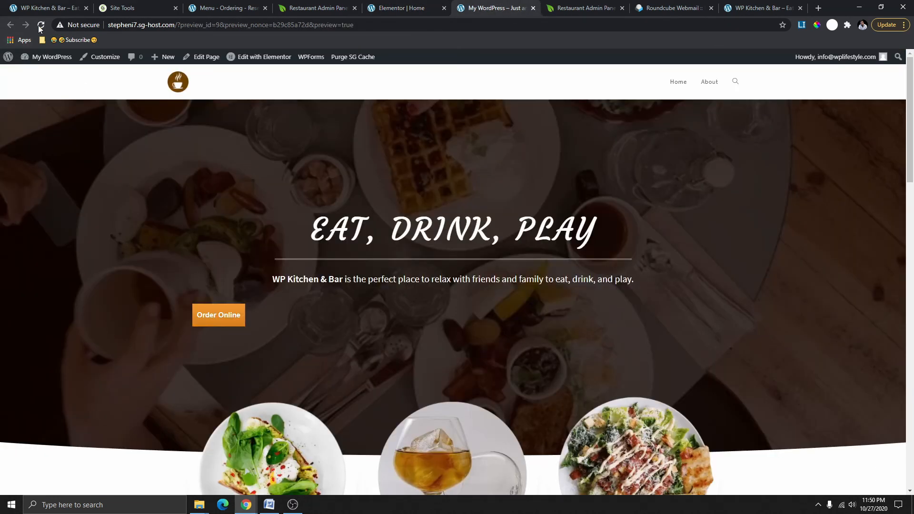
left_click(223, 321)
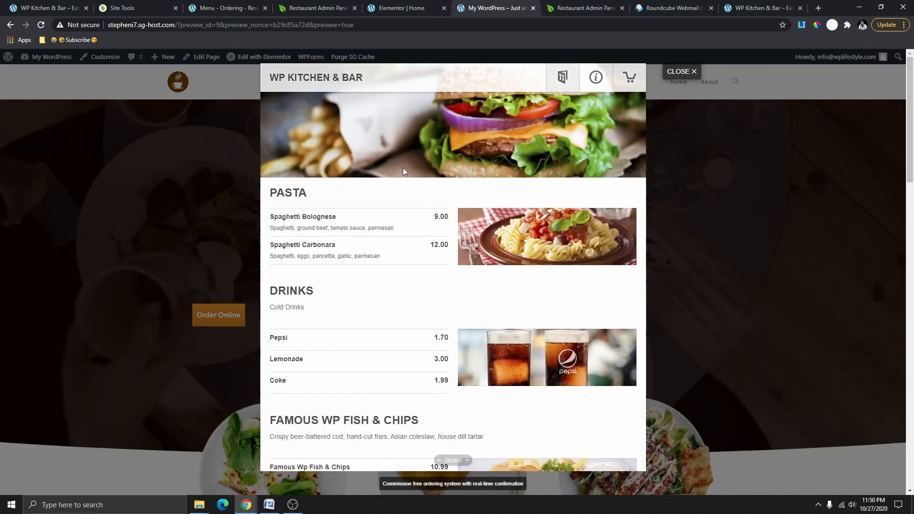
scroll(429, 334, "down", 2)
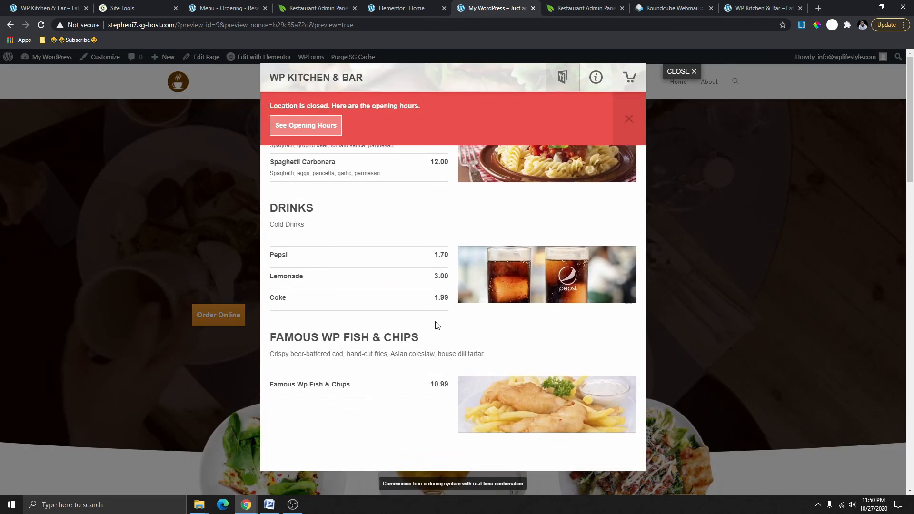
scroll(435, 327, "down", 4)
scroll(440, 300, "up", 2)
scroll(443, 293, "up", 4)
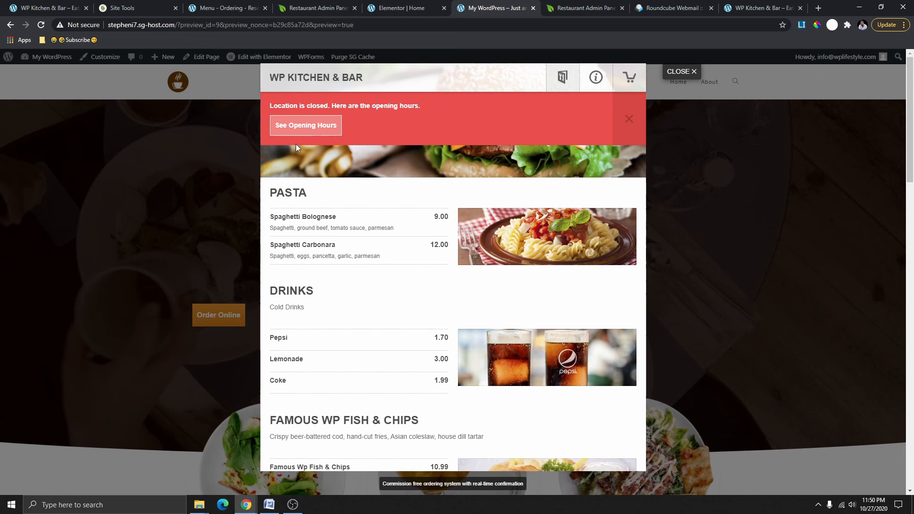
left_click(303, 130)
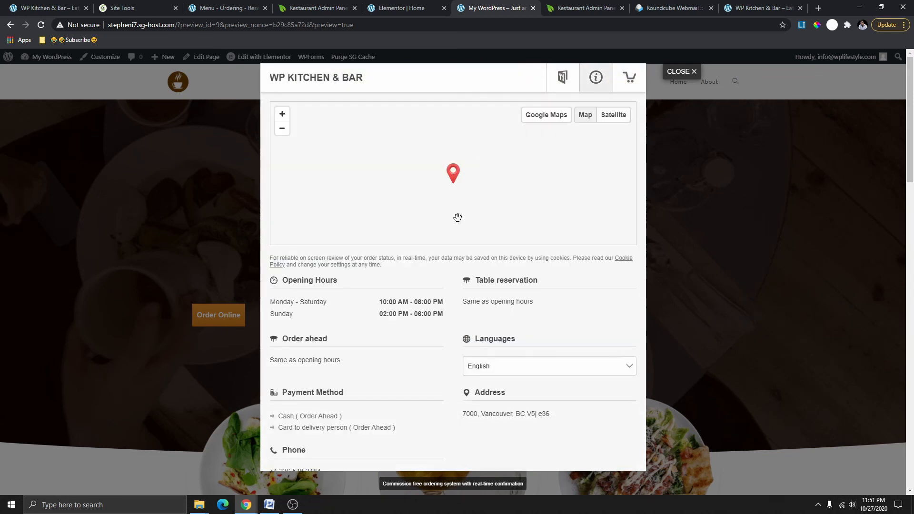
scroll(475, 304, "down", 2)
scroll(450, 353, "up", 1)
left_click(682, 71)
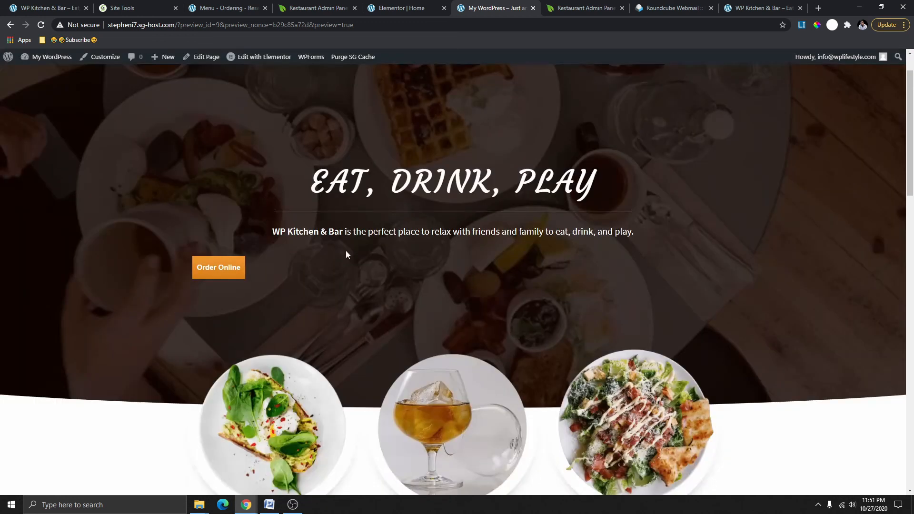
scroll(346, 250, "up", 1)
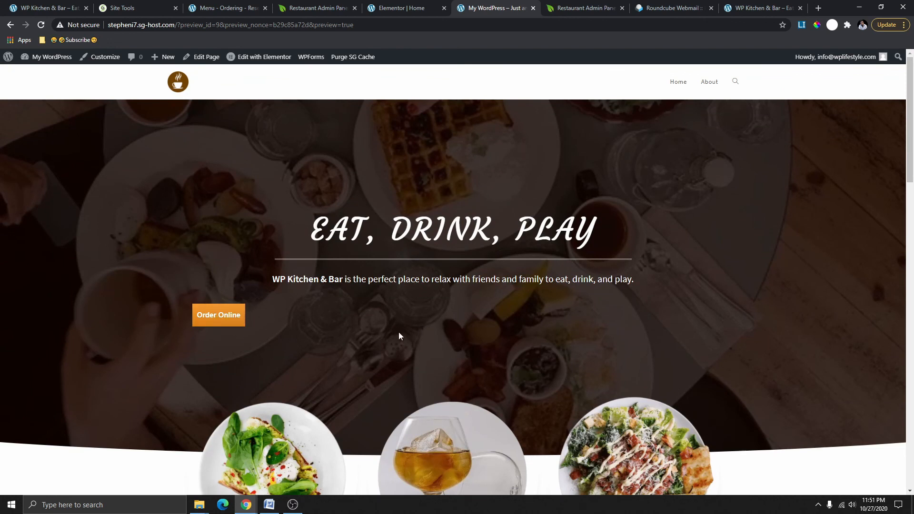
Right-align the Order Online shortcode text widget and save the Home page.
left_click(409, 12)
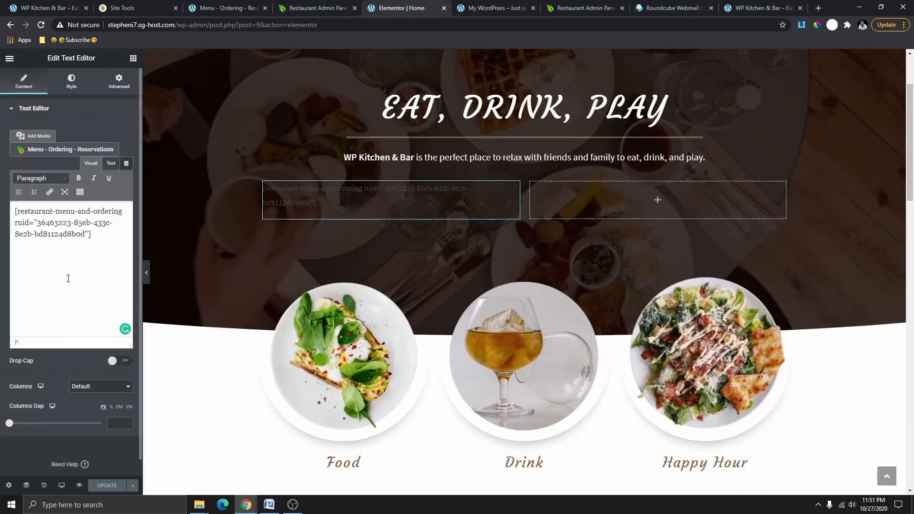
left_click(71, 83)
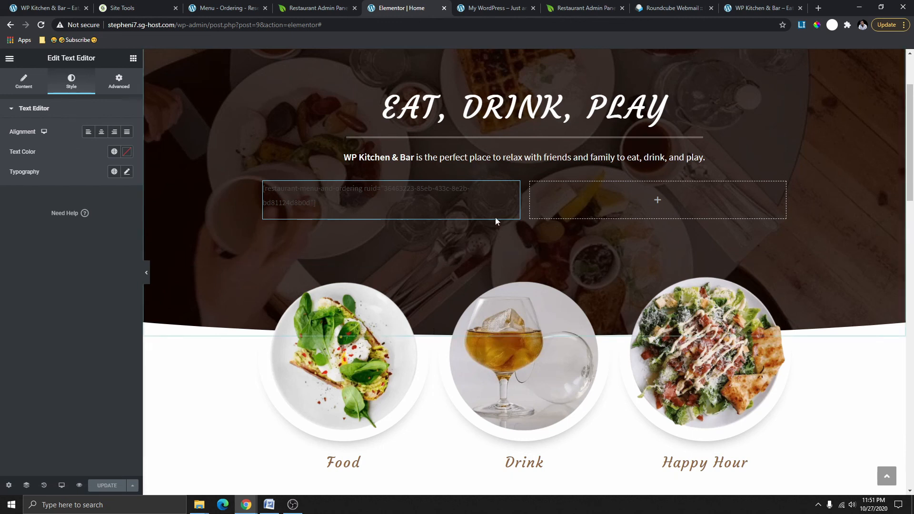
left_click(115, 132)
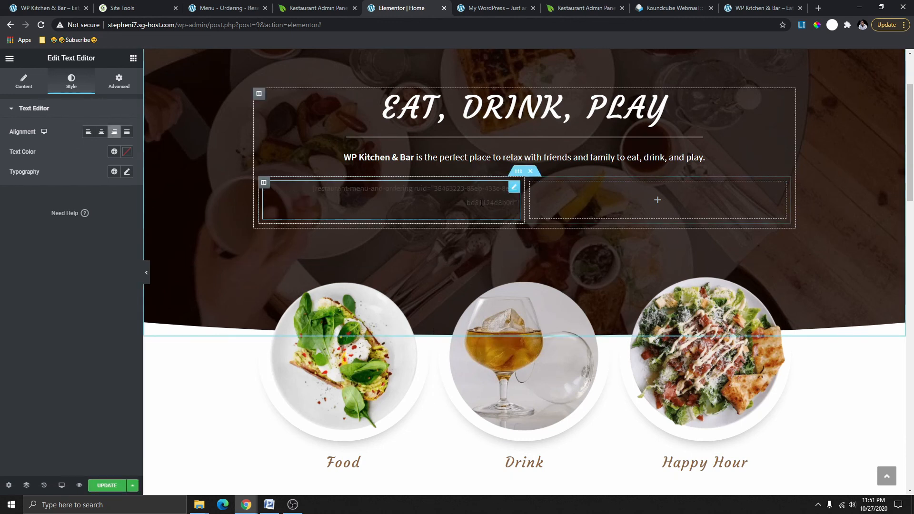
left_click(118, 491)
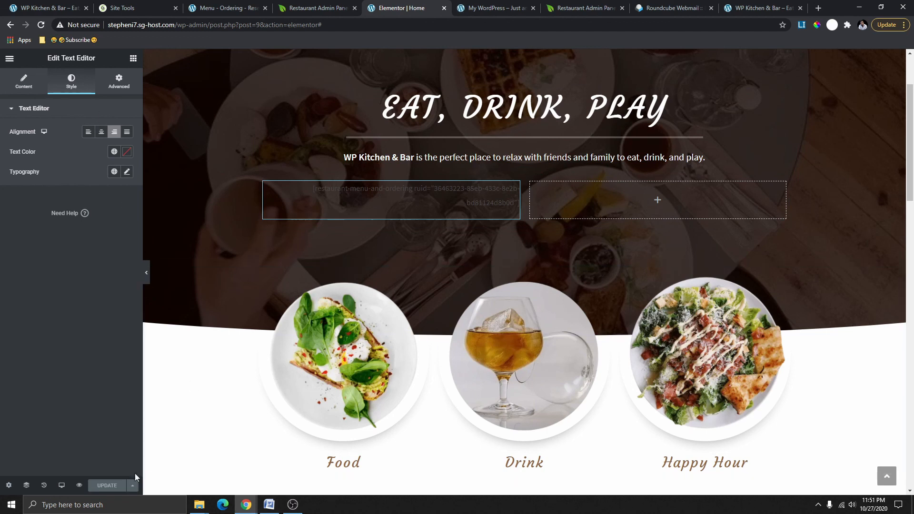
Check the saved page in the preview, then bring up the GloriaFood publishing shortcodes.
left_click(509, 8)
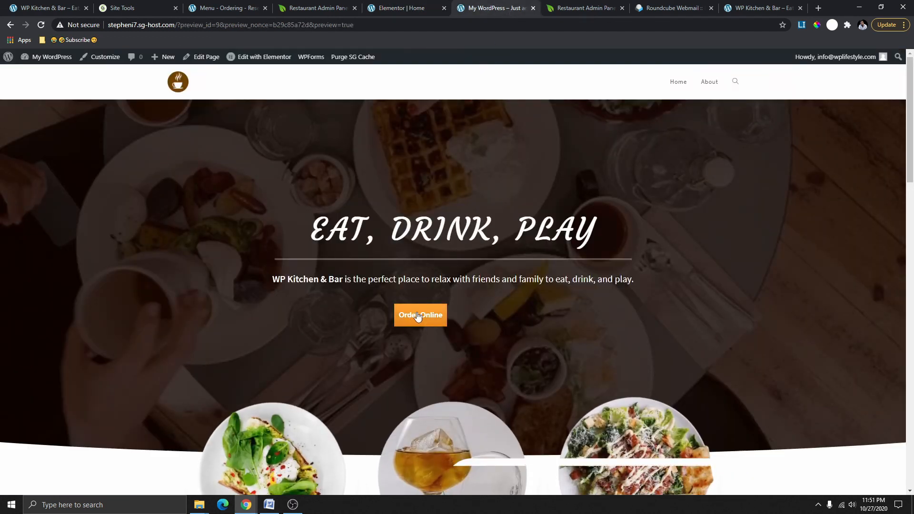
scroll(434, 267, "down", 2)
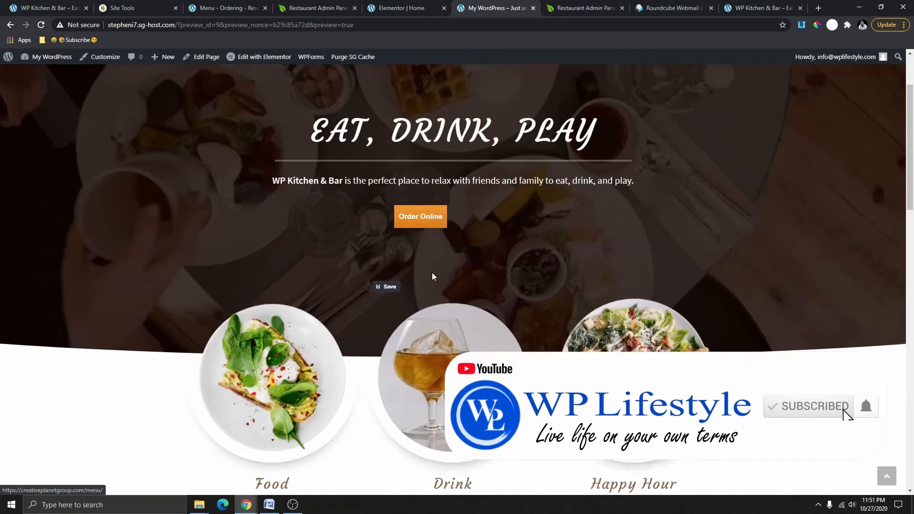
scroll(433, 272, "up", 2)
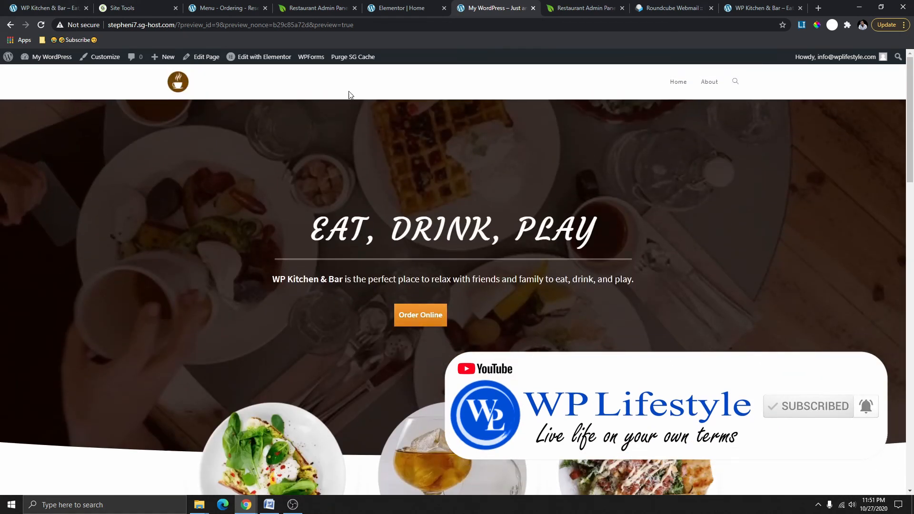
left_click(227, 10)
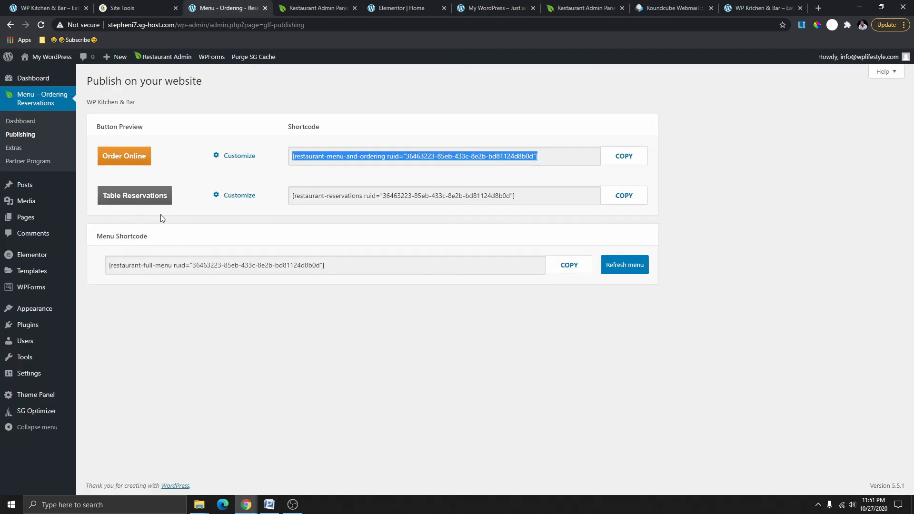
Copy the Table Reservations shortcode into a new text widget in the hero's right column as plain text.
left_click(626, 200)
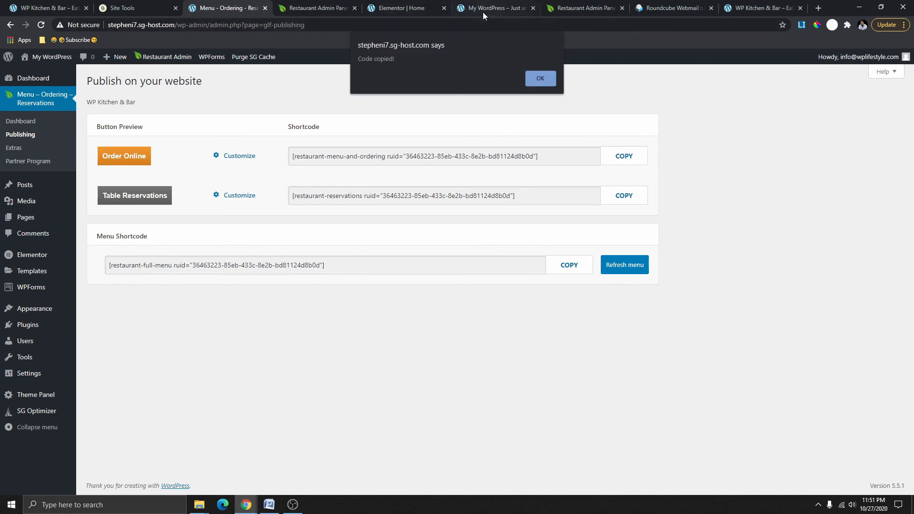
left_click(411, 8)
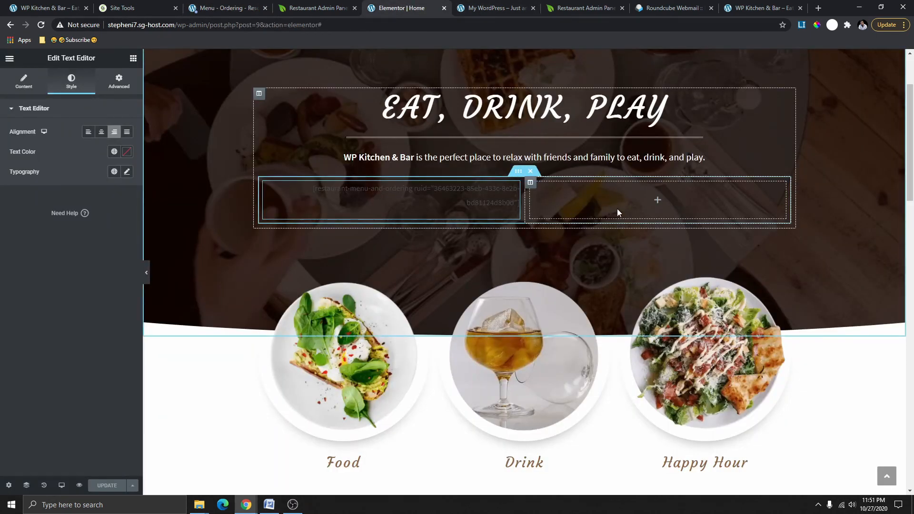
left_click(133, 58)
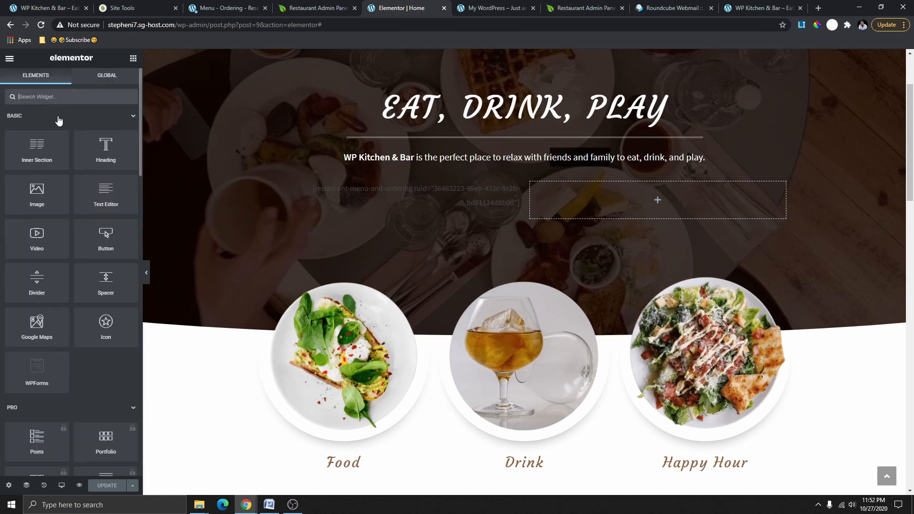
left_click_drag(105, 204, 665, 213)
left_click_drag(117, 245, 14, 209)
right_click(30, 217)
left_click(56, 262)
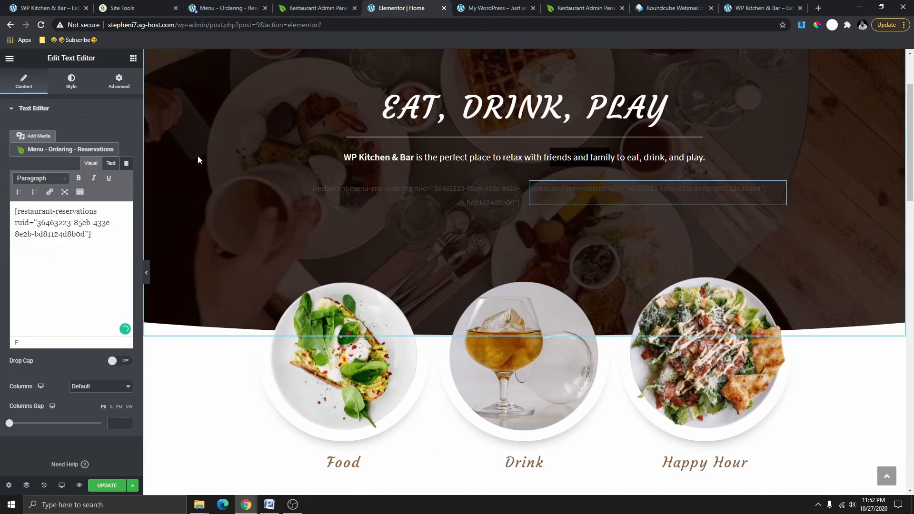
Review the widget's style and content settings, then preview both buttons side by side.
left_click(73, 90)
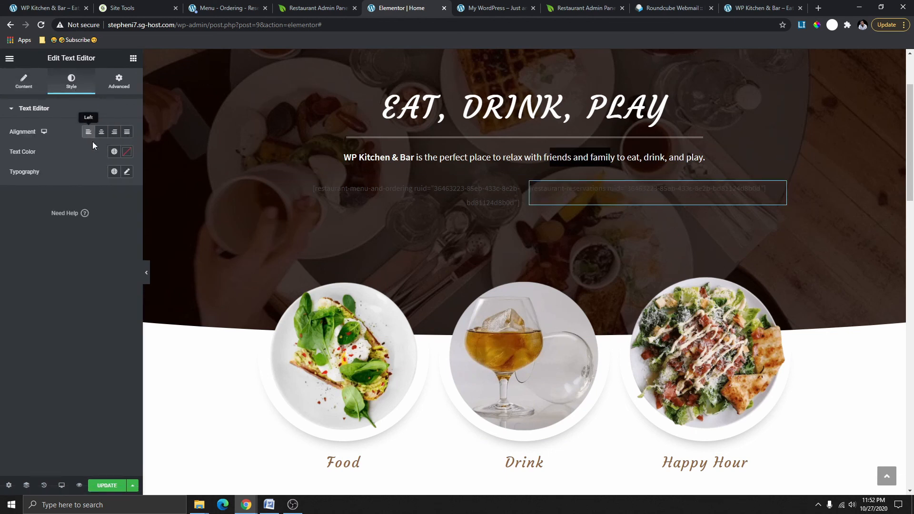
left_click(18, 84)
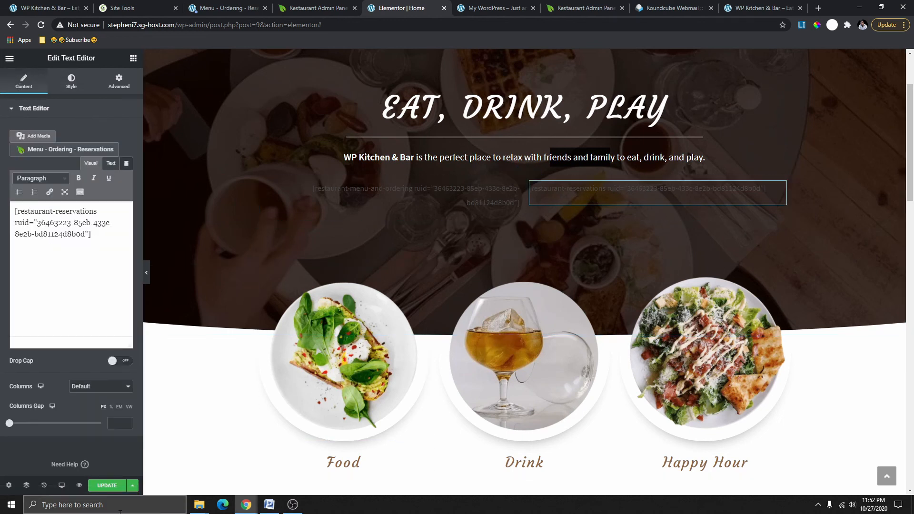
left_click(478, 6)
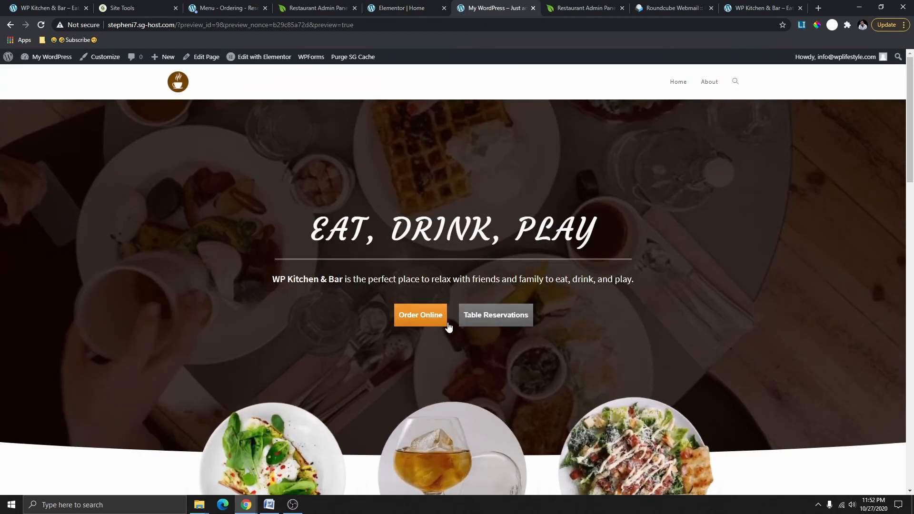
Test the draft's Table Reservations form and Order Online menu, closing each afterwards.
scroll(514, 483, "down", 2)
scroll(514, 233, "up", 2)
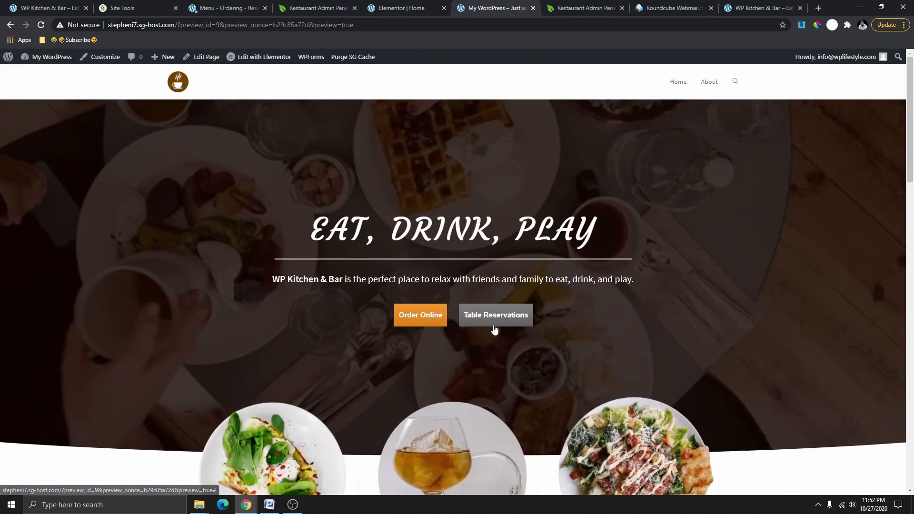
left_click(495, 328)
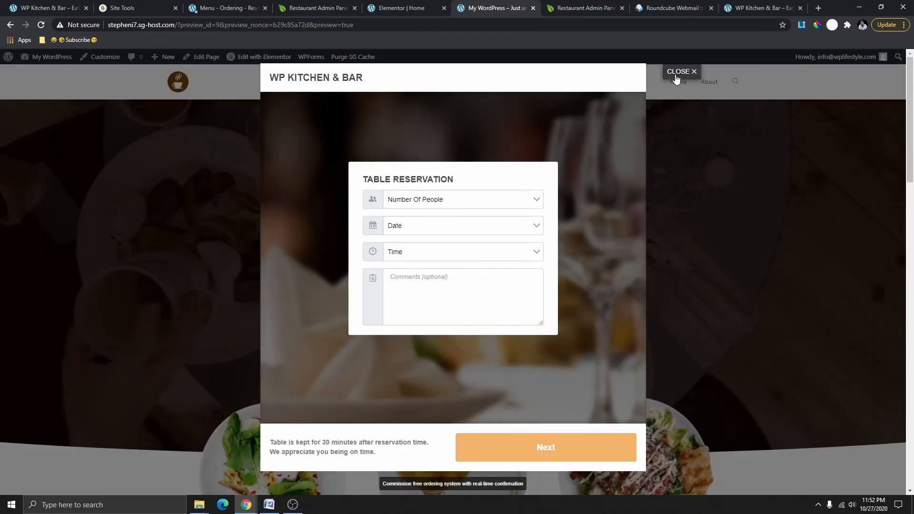
left_click(677, 75)
left_click(434, 313)
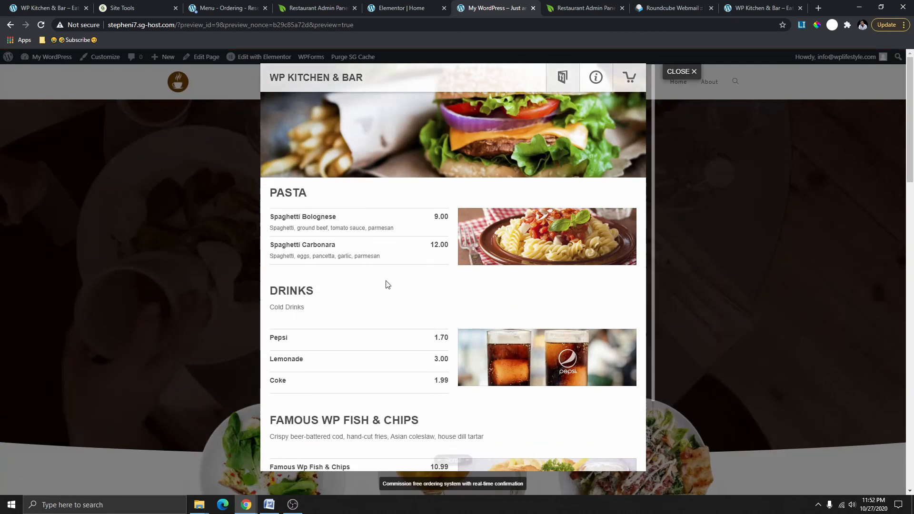
left_click(685, 72)
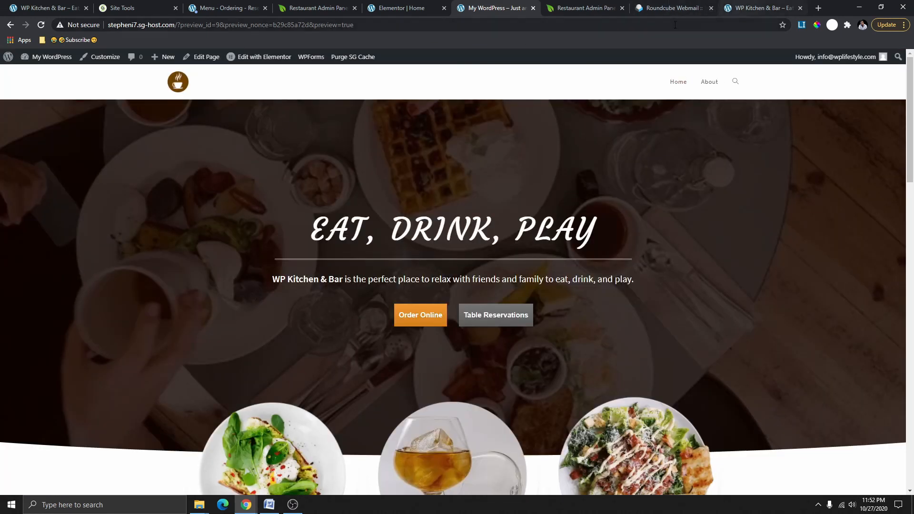
Compare with the finished reference site and its ordering button code, then return to Elementor.
left_click(761, 8)
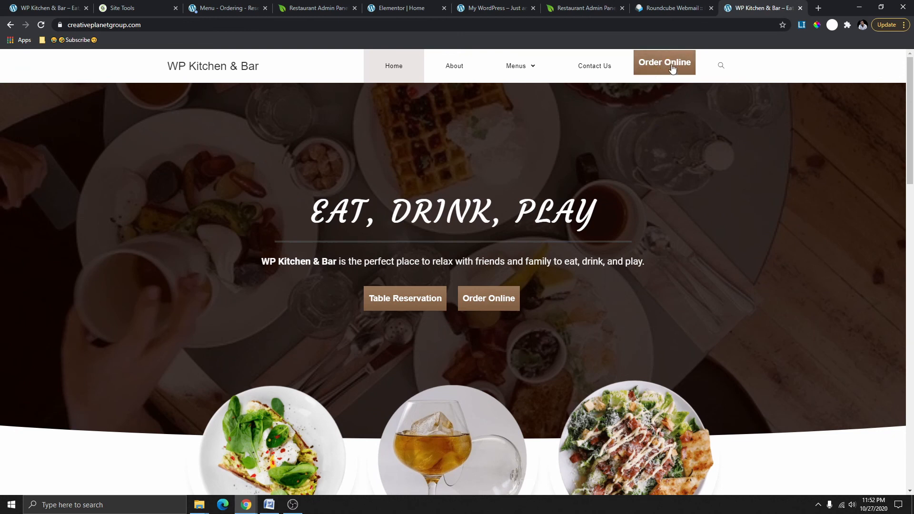
scroll(661, 92, "down", 5)
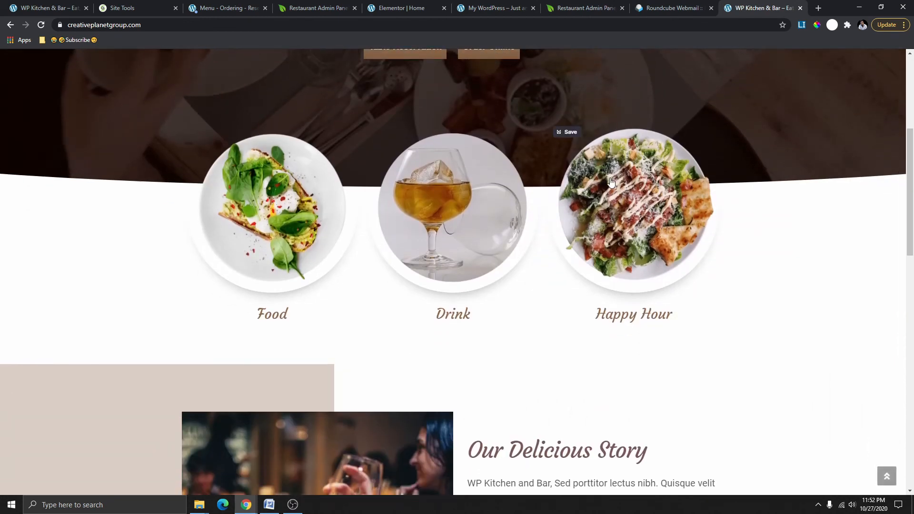
scroll(660, 93, "up", 5)
left_click(596, 7)
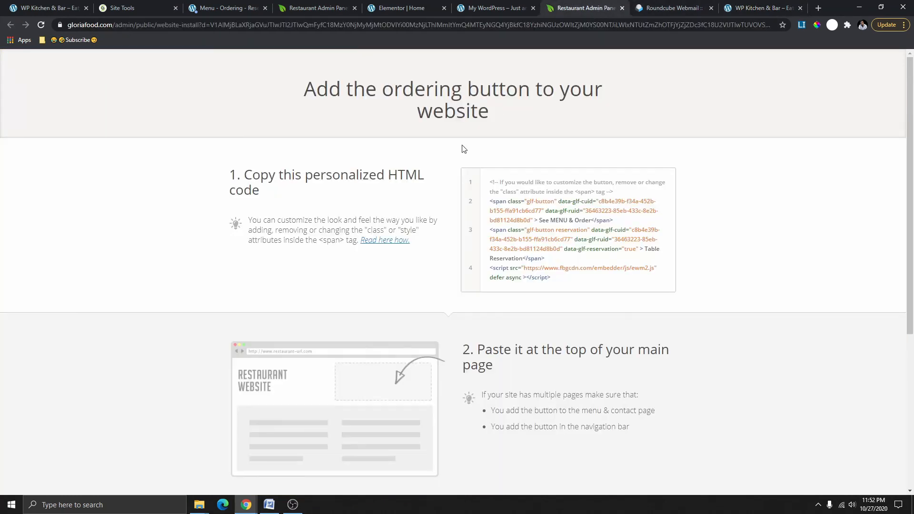
left_click(397, 8)
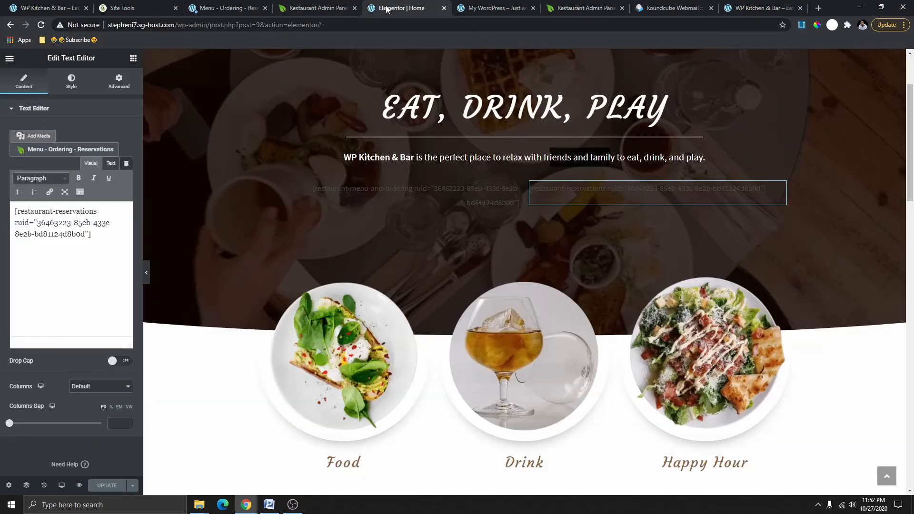
scroll(464, 189, "down", 10)
scroll(476, 200, "down", 8)
scroll(486, 209, "up", 1)
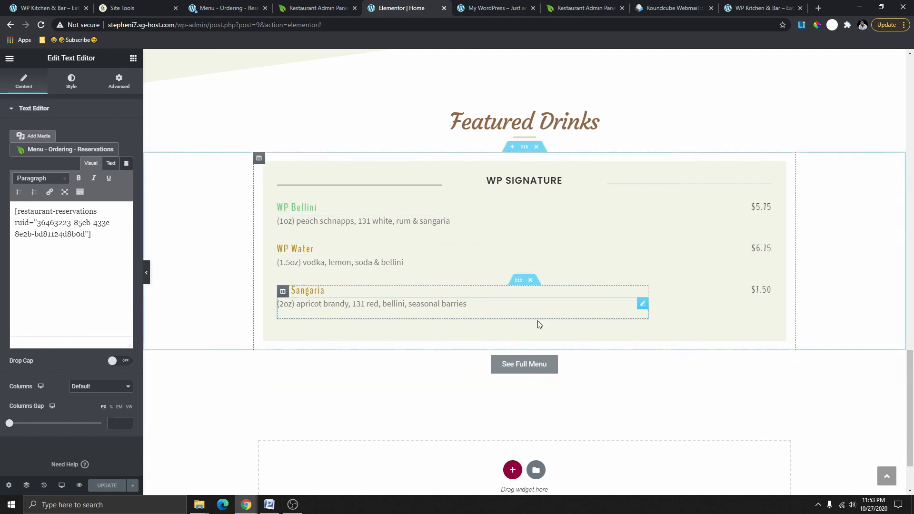
scroll(567, 376, "down", 2)
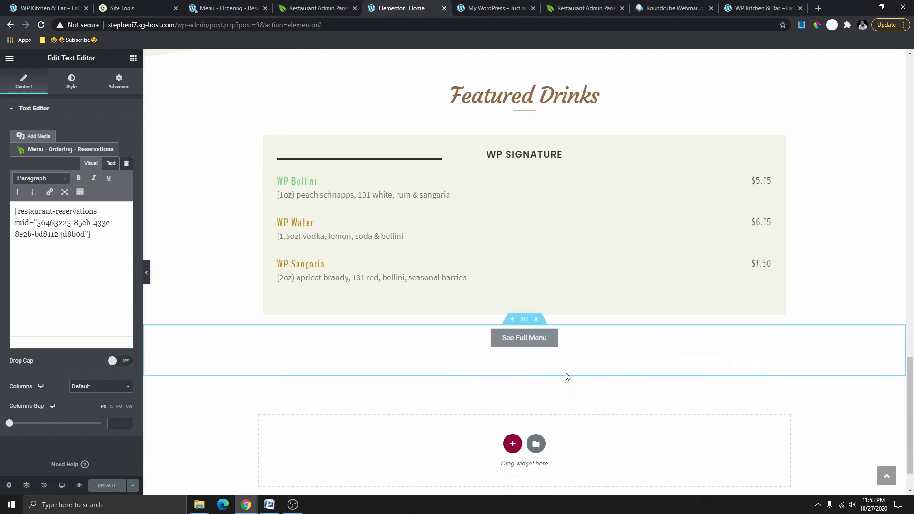
scroll(550, 371, "up", 15)
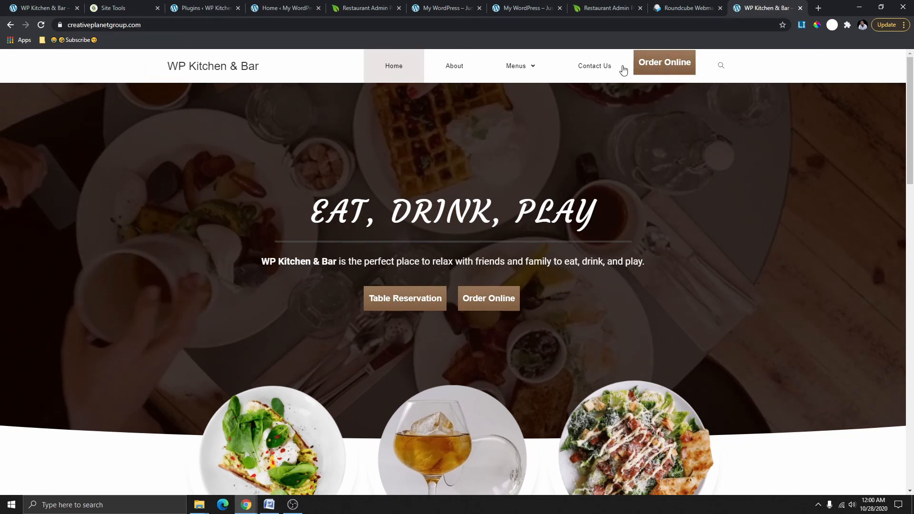
Review the draft homepage preview with both ordering buttons, then go to the WordPress admin Dashboard.
scroll(550, 66, "down", 1)
mouse_move(550, 65)
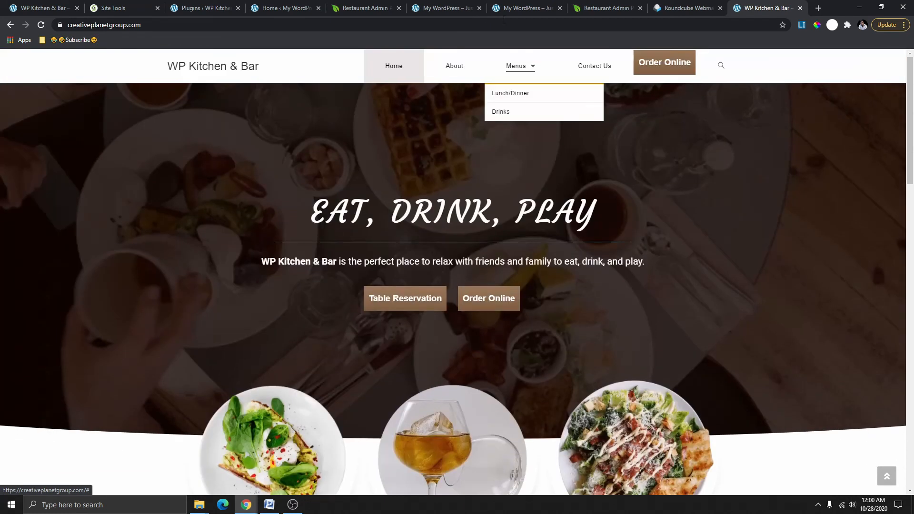
left_click(438, 7)
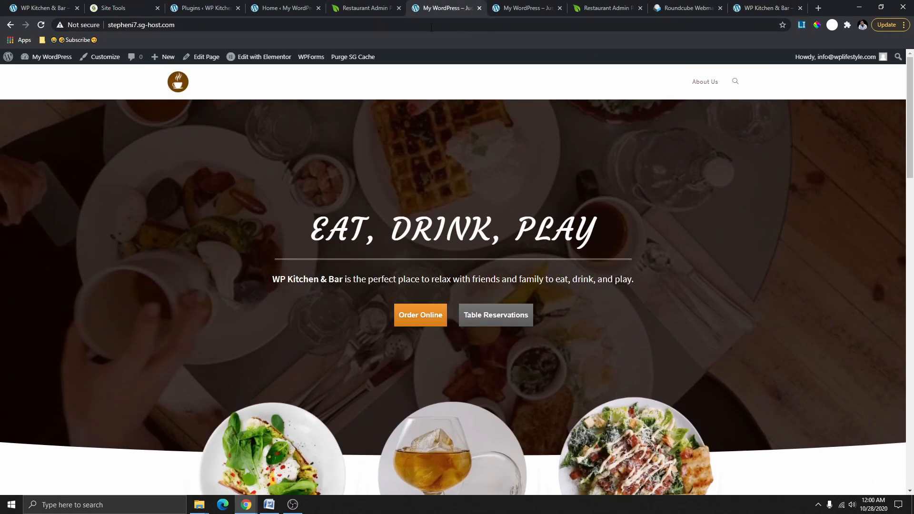
left_click(526, 9)
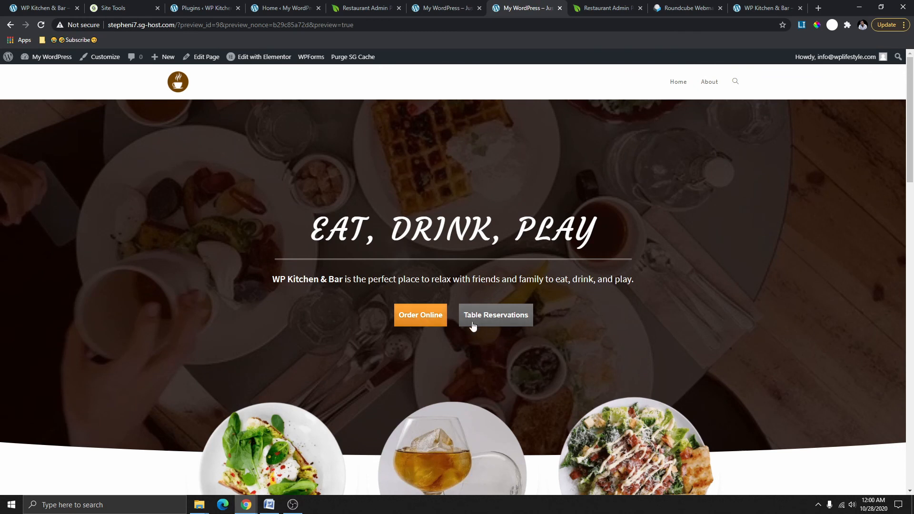
scroll(436, 323, "down", 5)
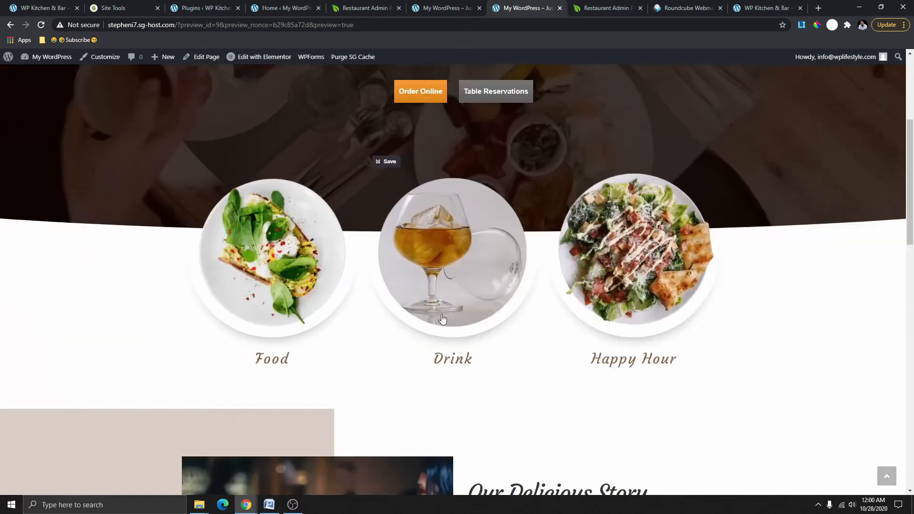
scroll(384, 159, "up", 5)
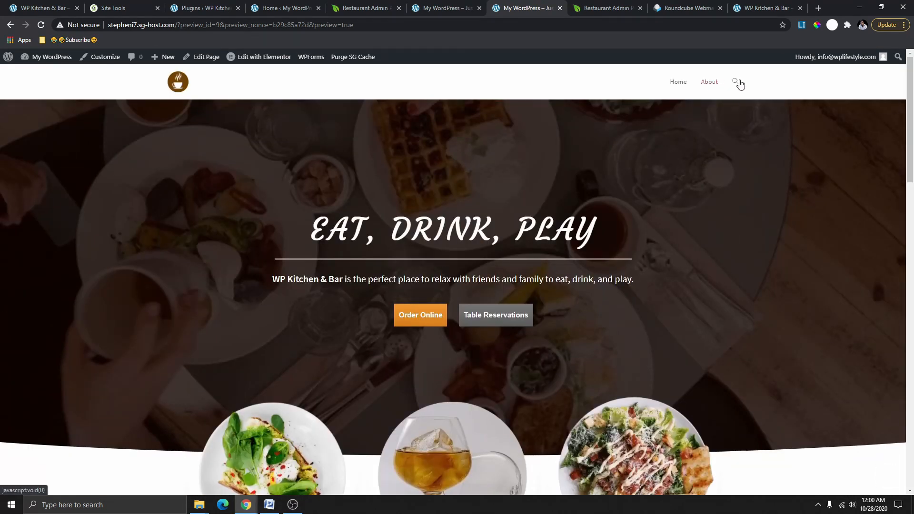
left_click(280, 8)
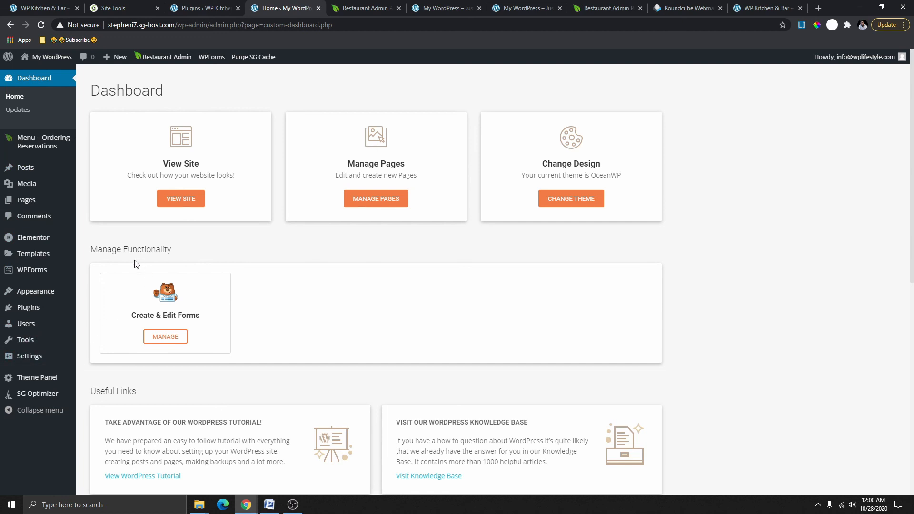
Open the Main Menu editor and inspect which item boxes Screen Options can show.
mouse_move(54, 296)
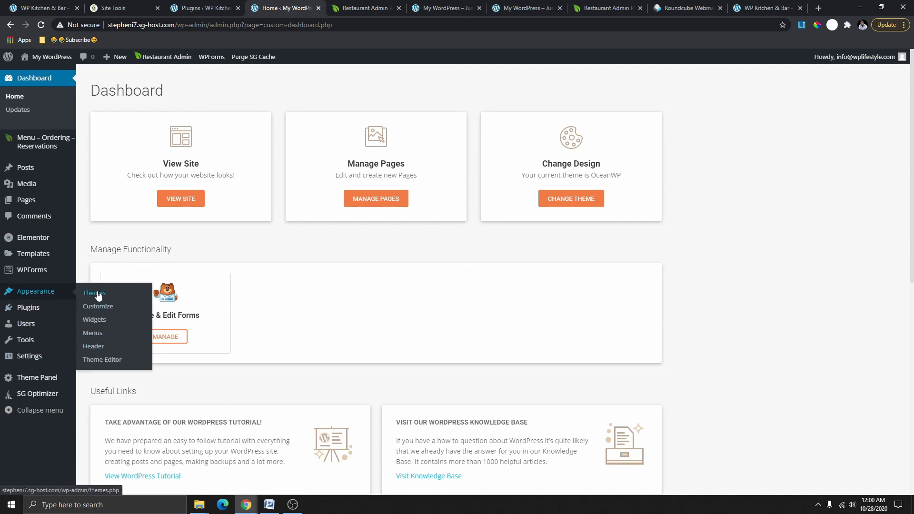
left_click(92, 335)
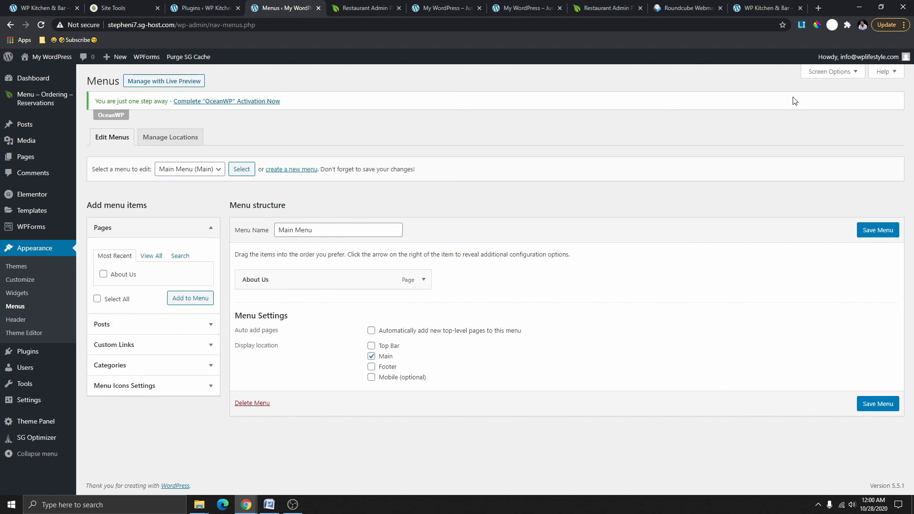
left_click(843, 75)
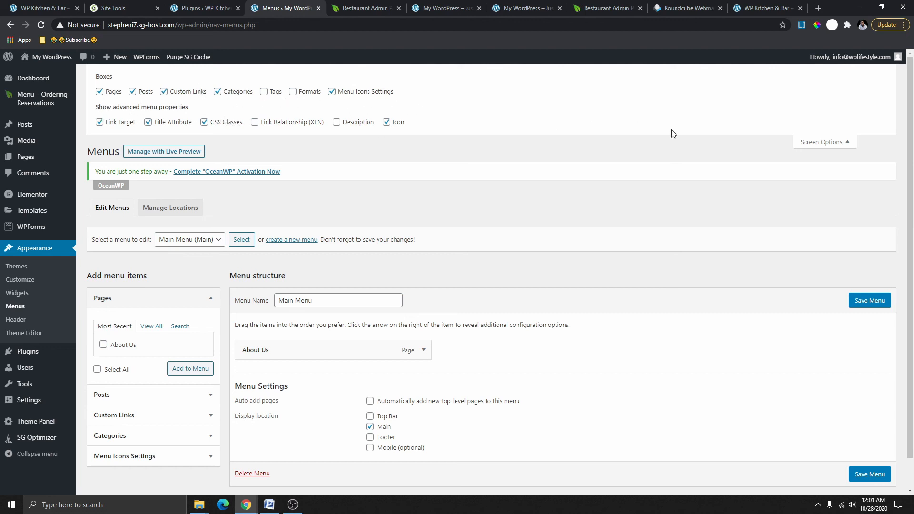
left_click(845, 142)
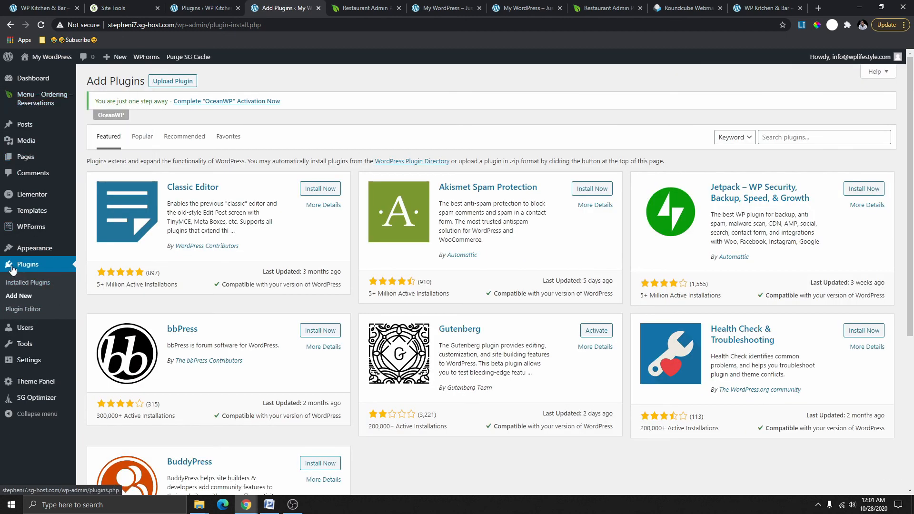
Search plugins for 'shortcod' to find Shortcode in Menus, then reopen the Main Menu editor.
left_click(28, 299)
left_click(800, 137)
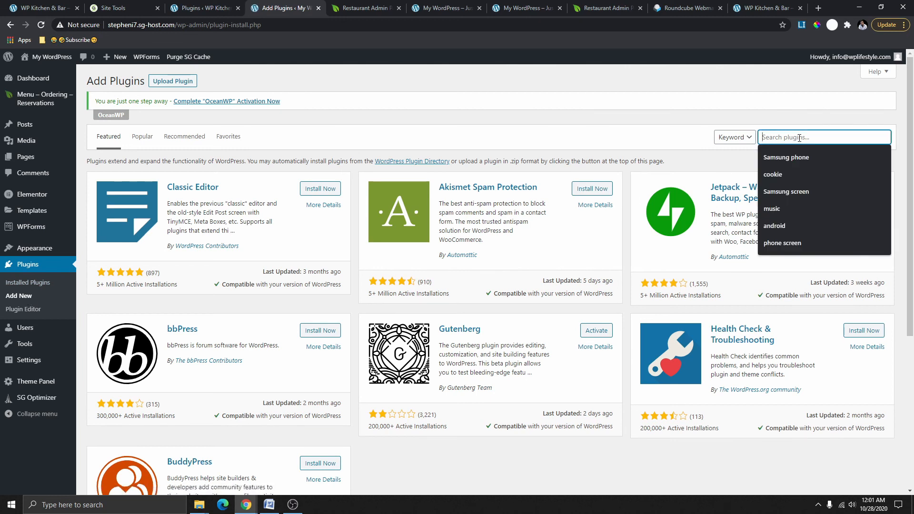
type("shortcode in menu")
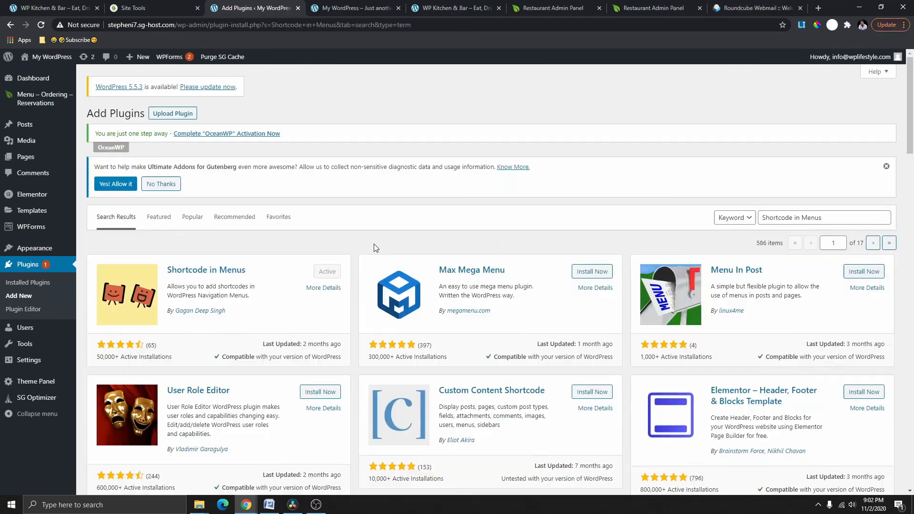
scroll(373, 243, "down", 2)
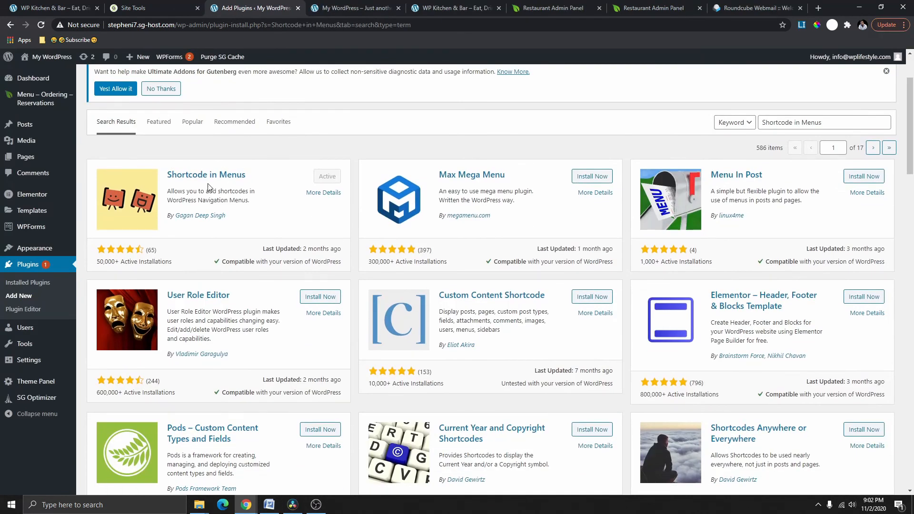
left_click_drag(165, 177, 249, 178)
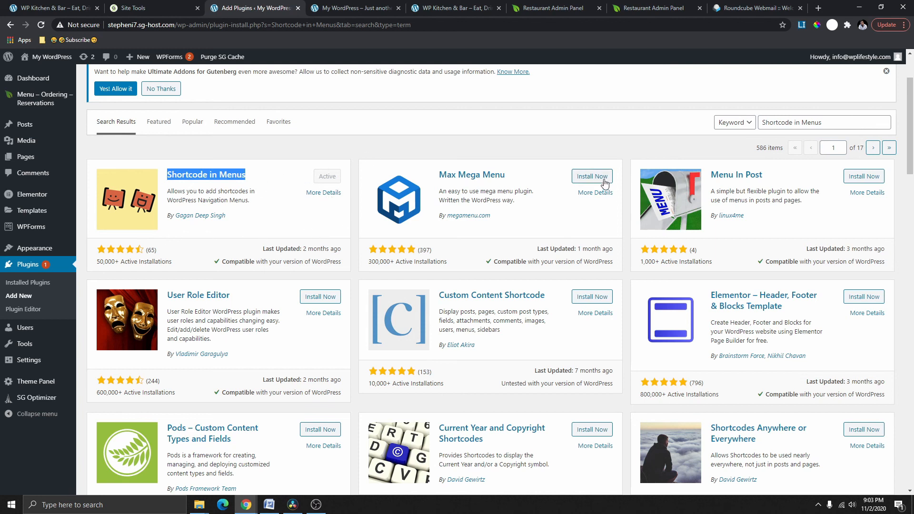
scroll(56, 257, "up", 2)
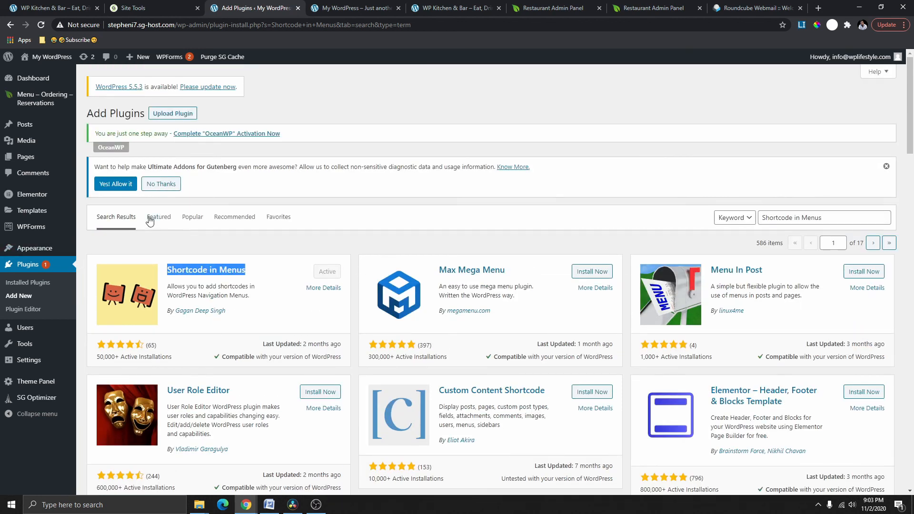
mouse_move(47, 248)
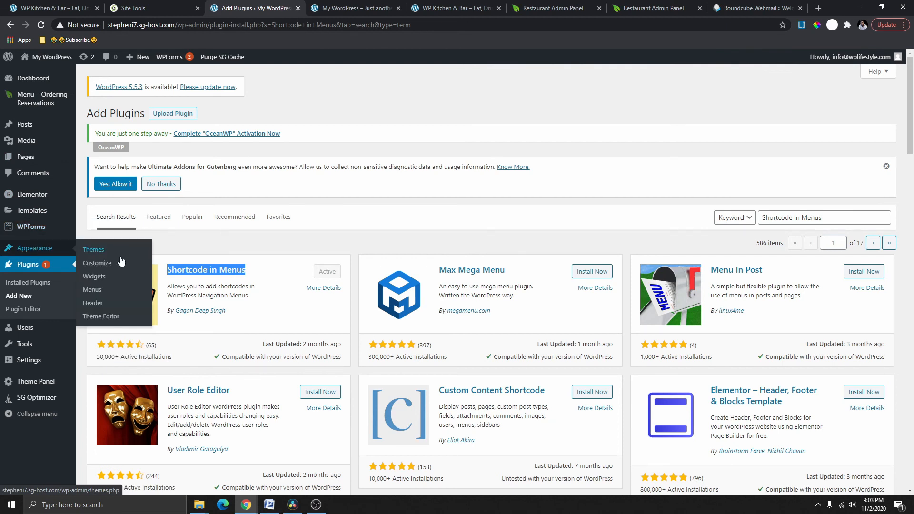
left_click(93, 290)
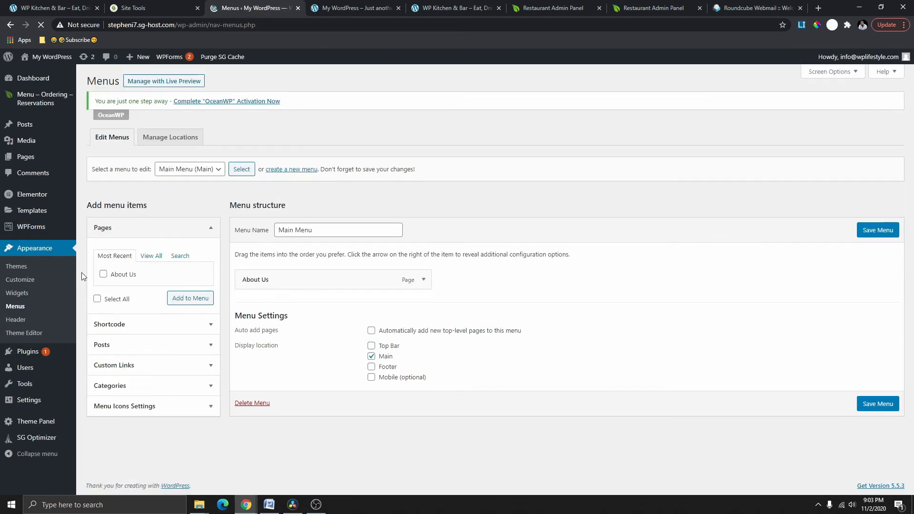
Expand the Shortcode item box in the menu editor, then open the plugin's Publishing shortcodes page.
left_click(851, 73)
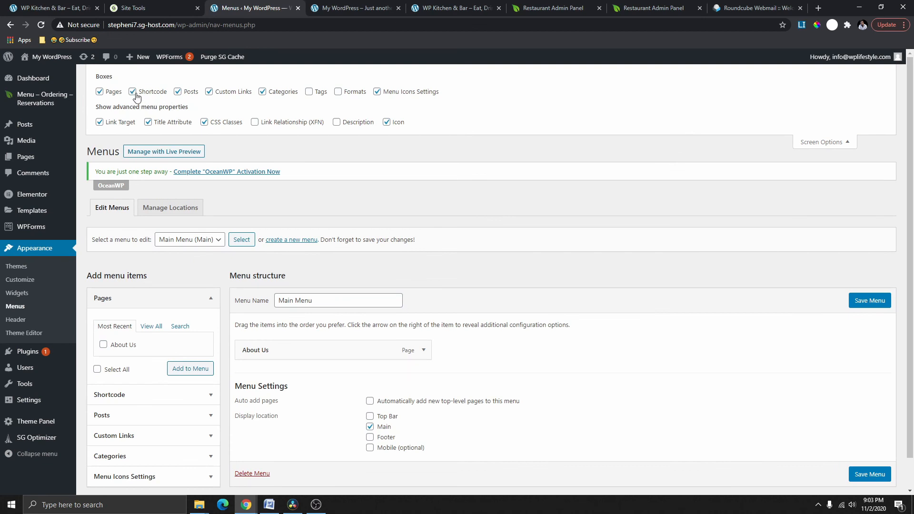
scroll(341, 281, "down", 1)
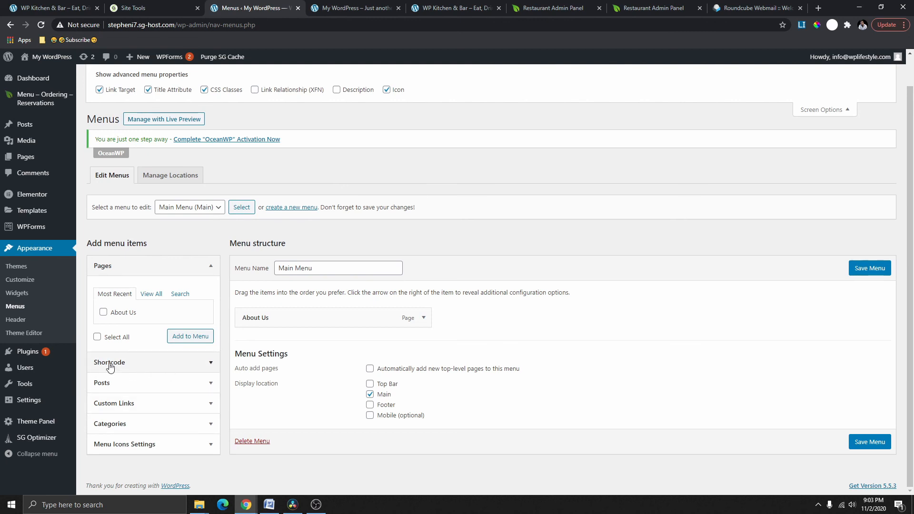
left_click(212, 364)
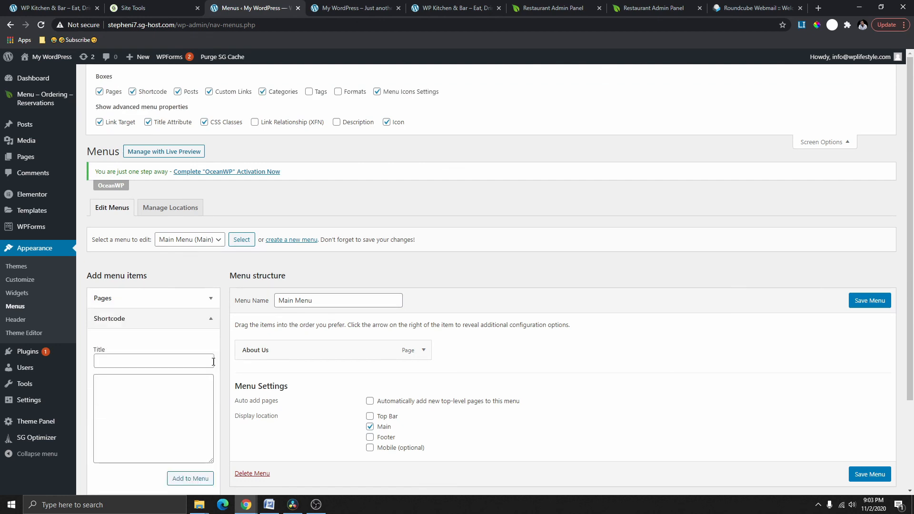
scroll(196, 350, "down", 3)
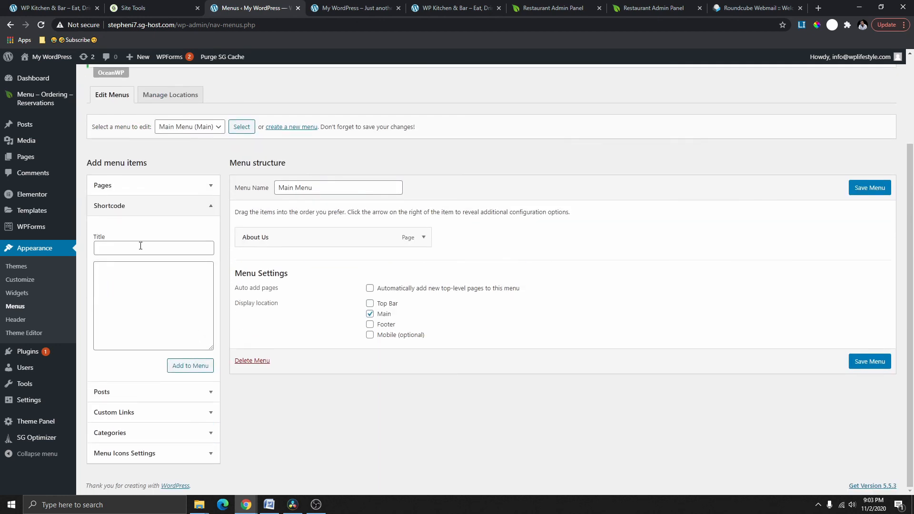
left_click(122, 287)
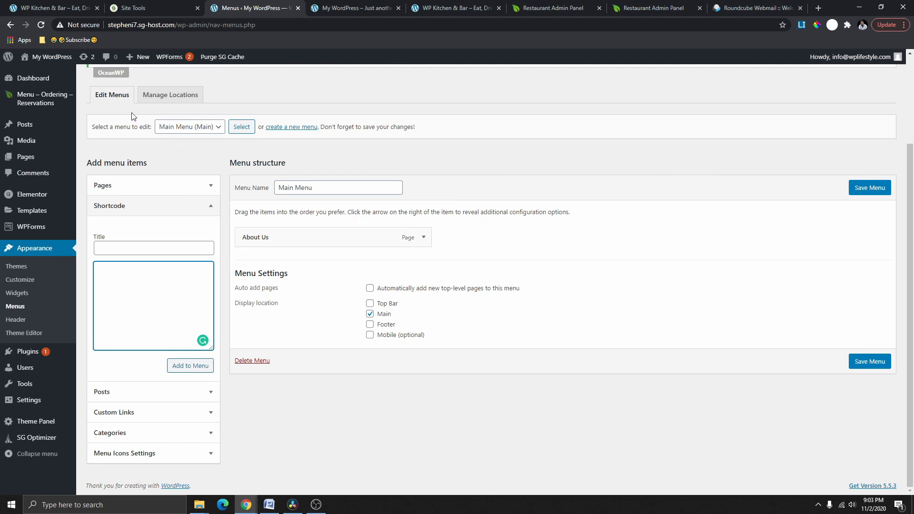
mouse_move(55, 99)
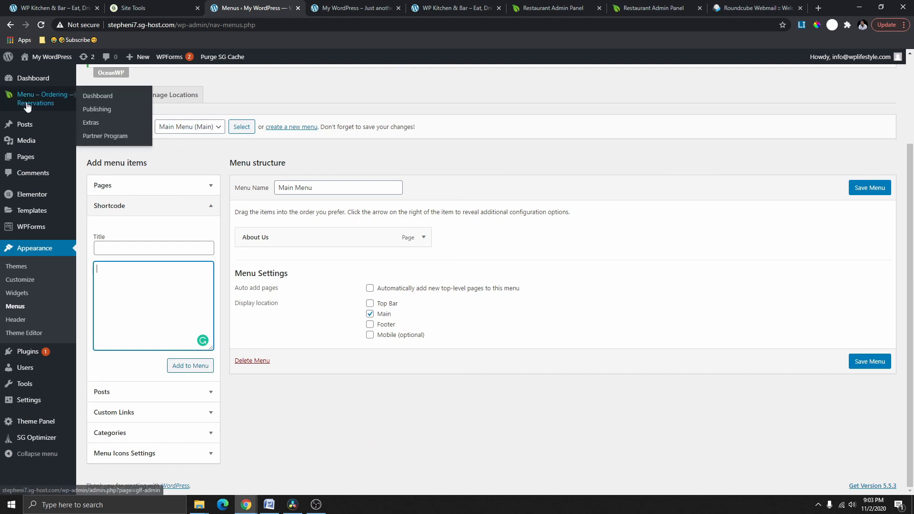
left_click(99, 110)
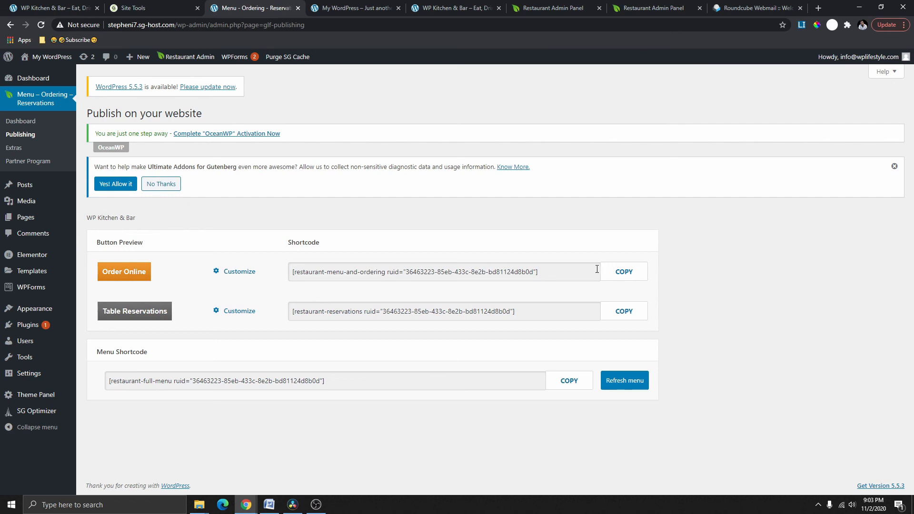
Copy the Order Online shortcode, add it as a Main Menu Shortcode item, and save the menu.
left_click(623, 276)
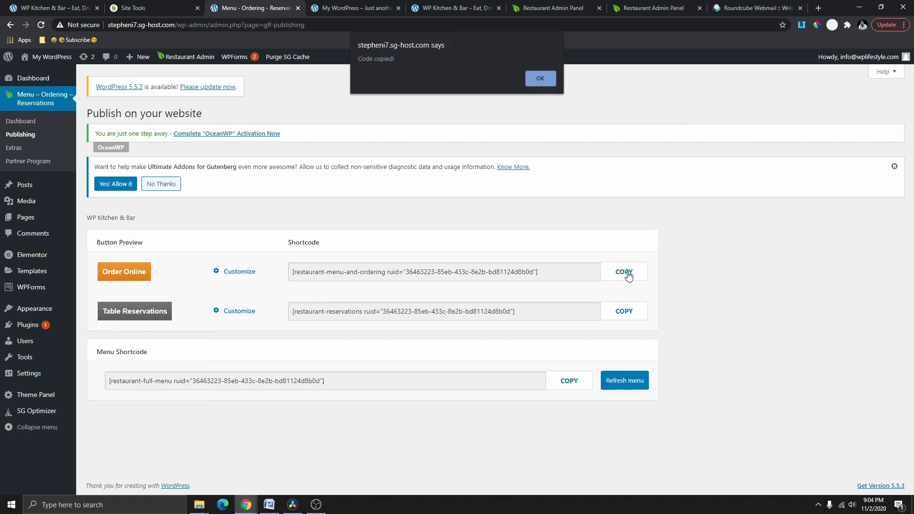
left_click(544, 84)
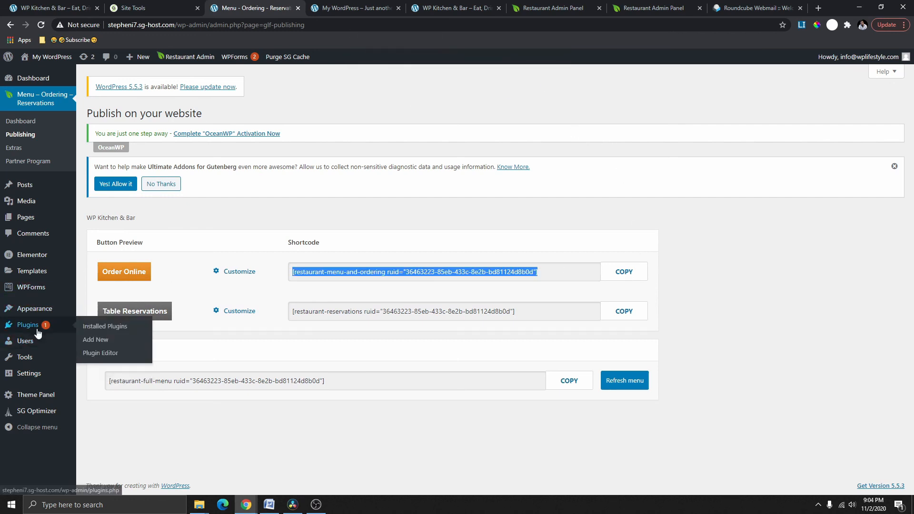
mouse_move(39, 312)
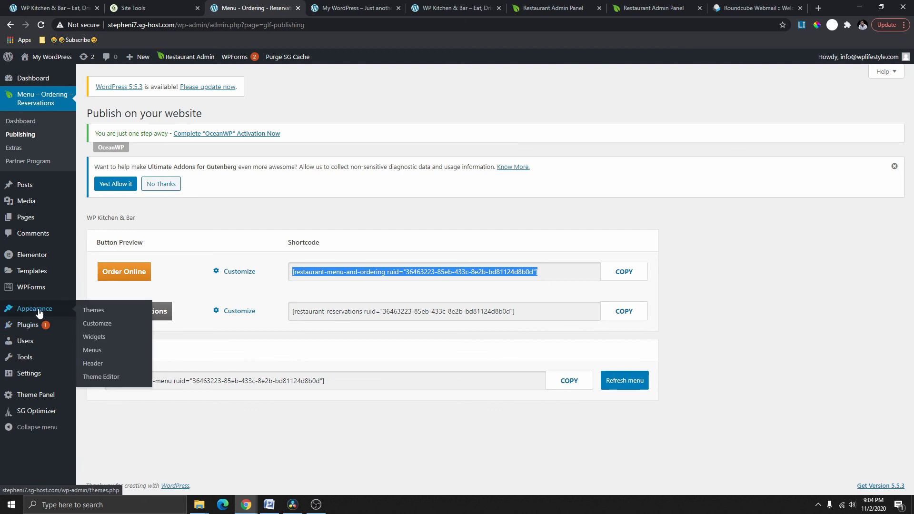
left_click(91, 350)
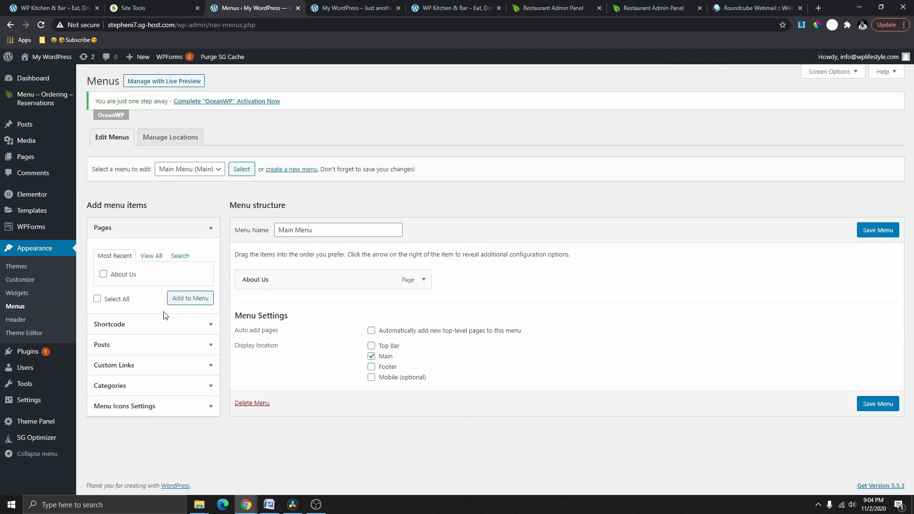
left_click(137, 329)
scroll(153, 320, "down", 1)
left_click(128, 285)
right_click(127, 285)
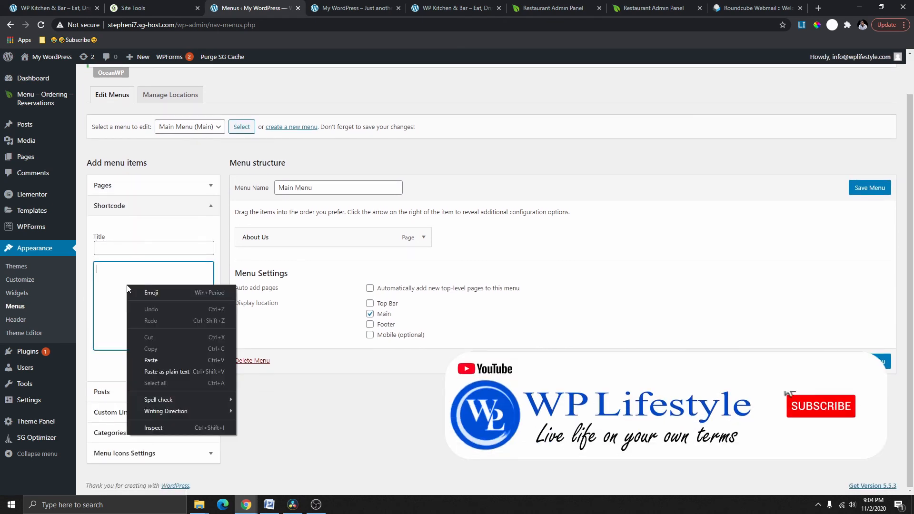
left_click(143, 359)
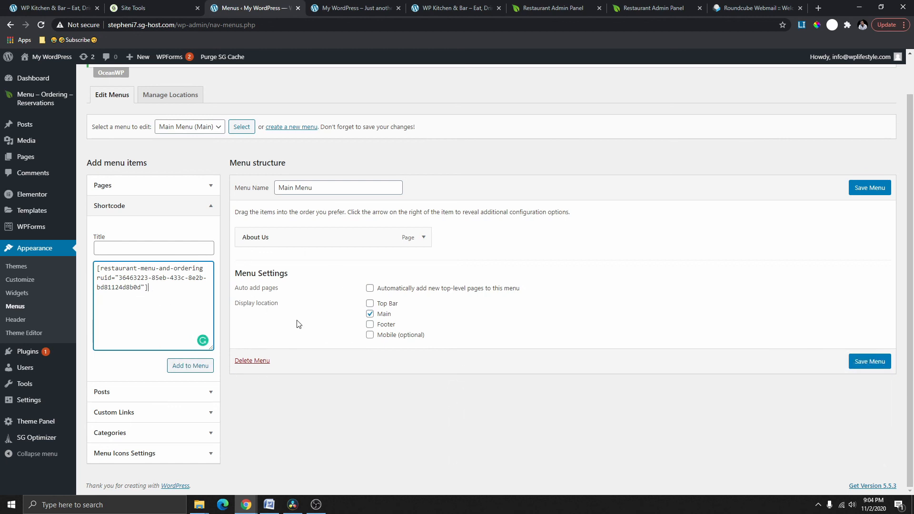
left_click(190, 370)
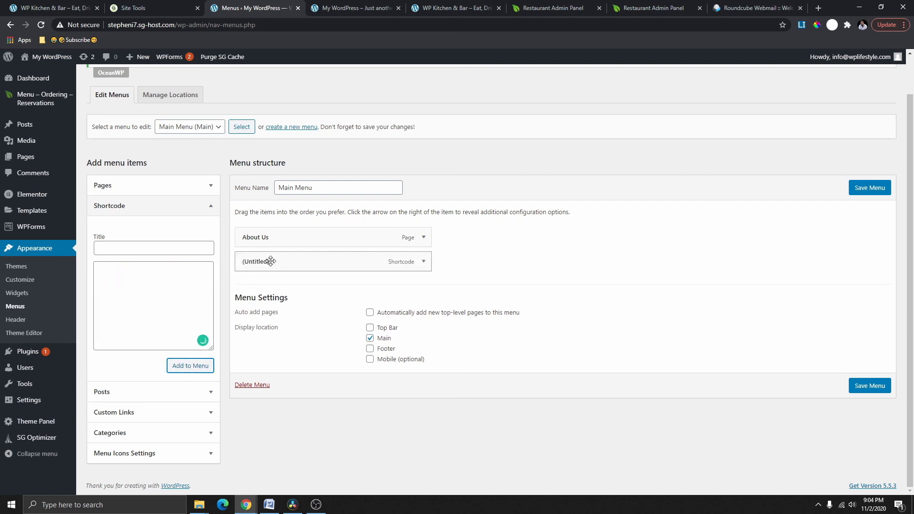
left_click(870, 187)
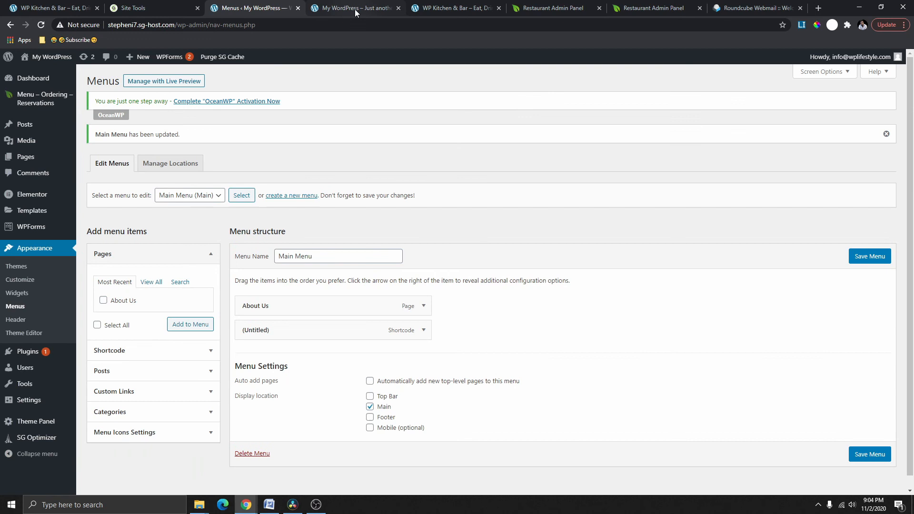
Reload the live site and test the header Order Online button's ordering menu overlay.
left_click(356, 9)
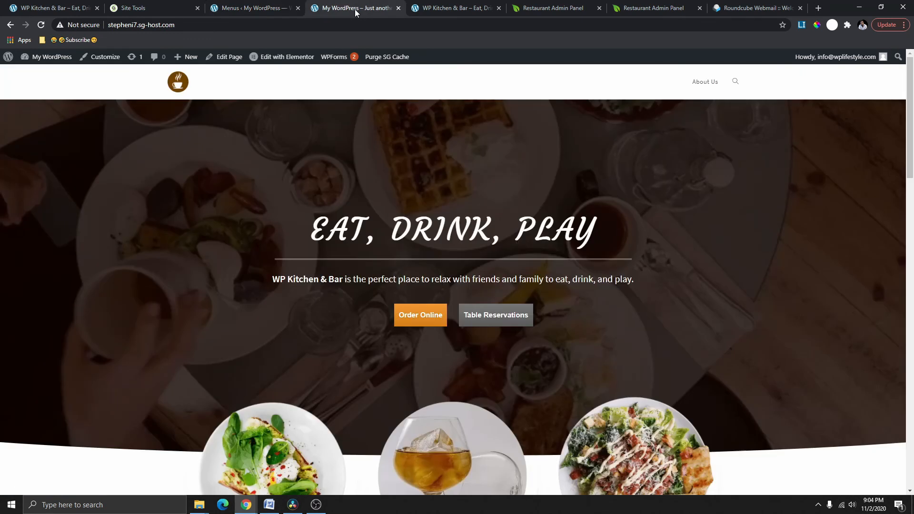
left_click(41, 25)
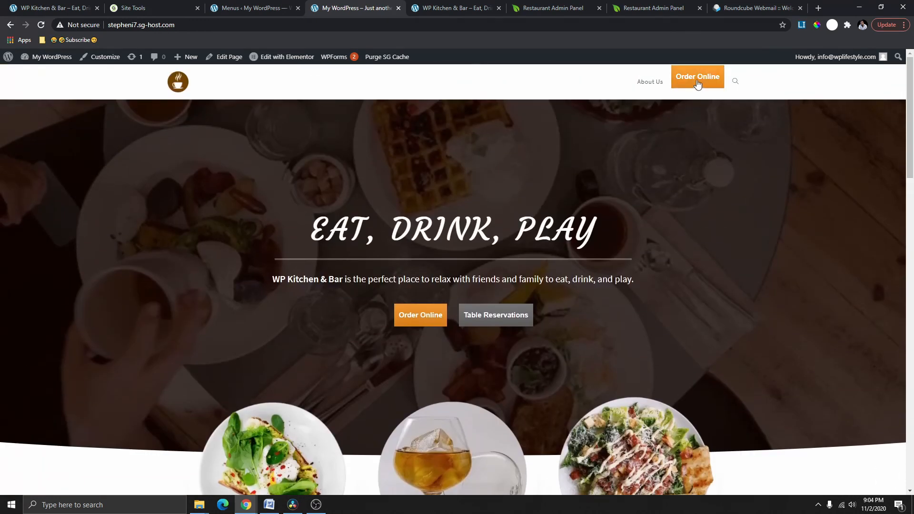
left_click(697, 82)
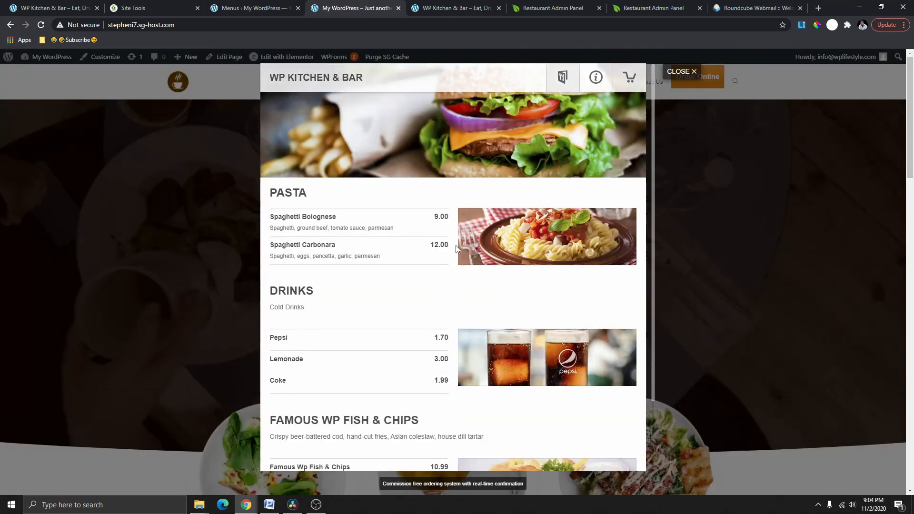
scroll(458, 286, "down", 2)
scroll(470, 333, "up", 2)
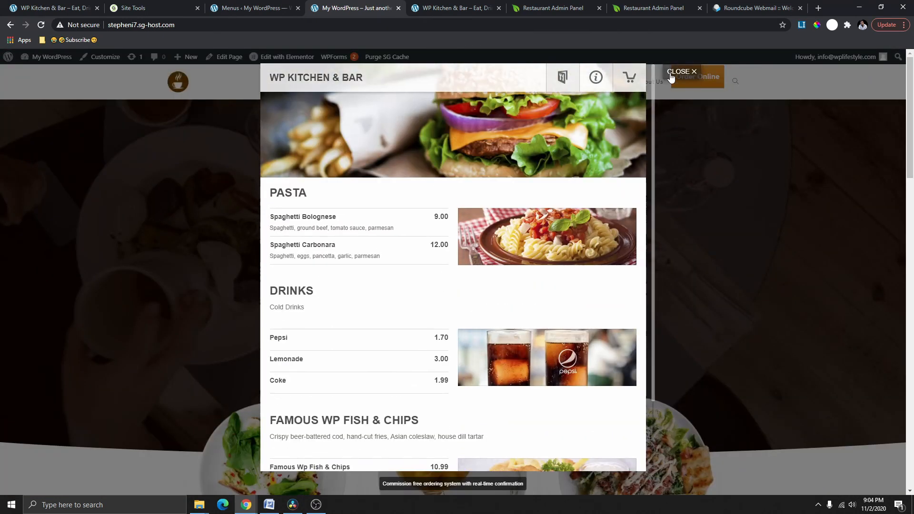
left_click(256, 8)
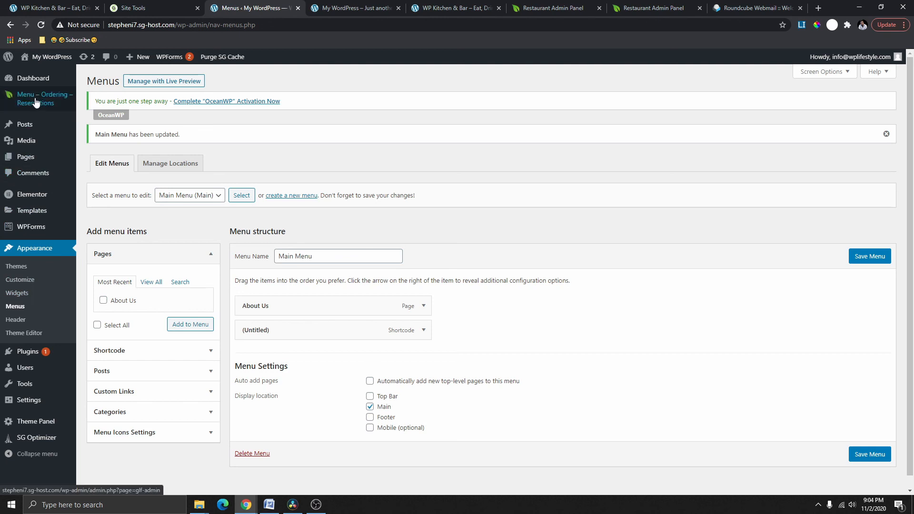
Copy the Table Reservations button shortcode from the plugin's Publishing page.
mouse_move(38, 100)
left_click(96, 111)
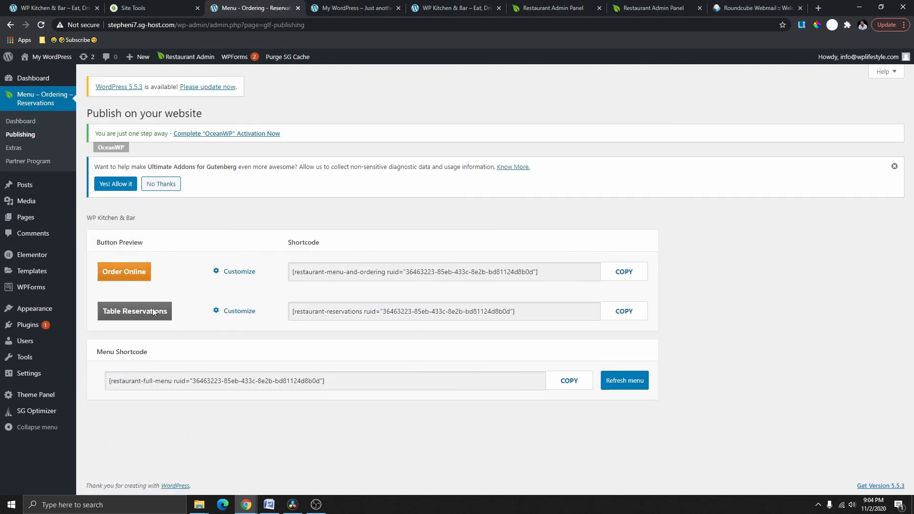
left_click(628, 315)
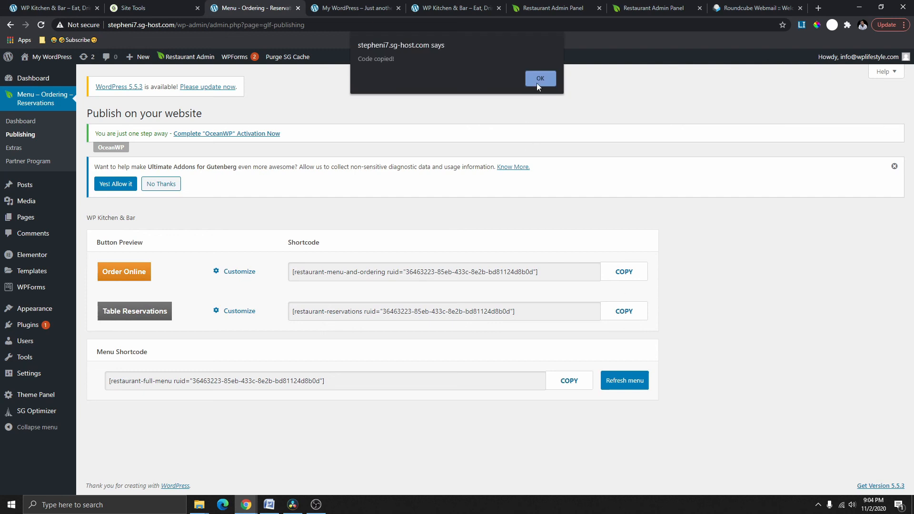
left_click(540, 79)
Add the reservations shortcode as a Main Menu Shortcode item, save the menu, and view the site.
mouse_move(72, 315)
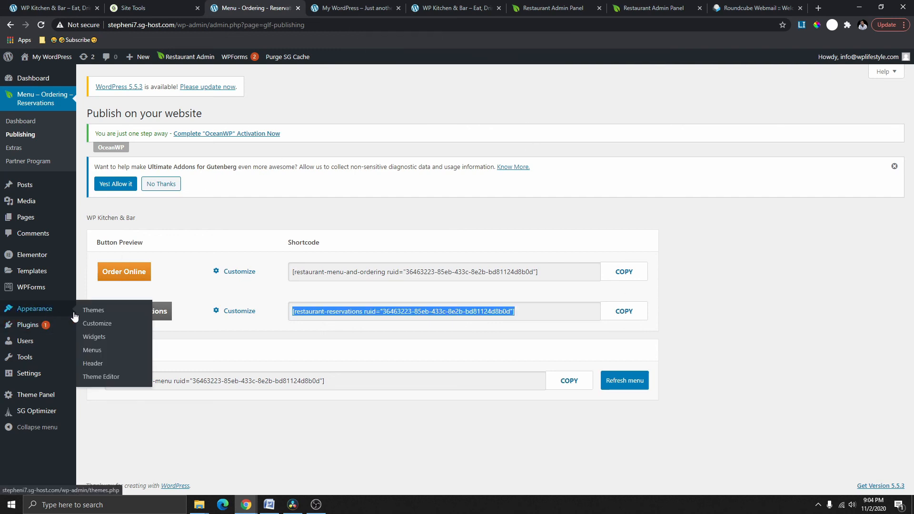
left_click(94, 353)
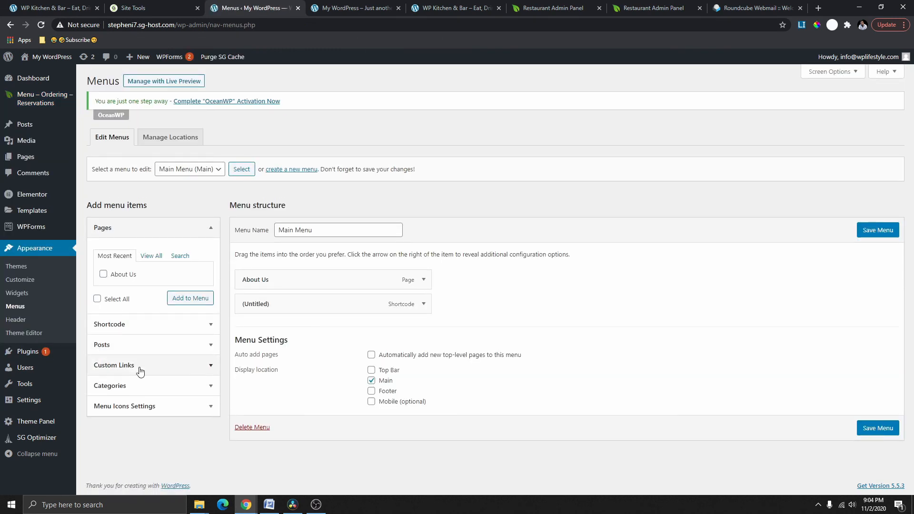
left_click(123, 328)
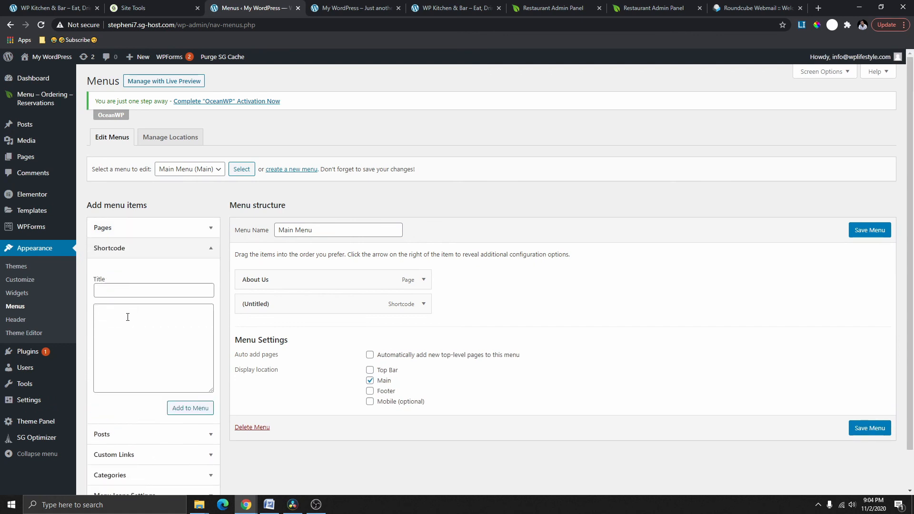
right_click(128, 317)
left_click(151, 382)
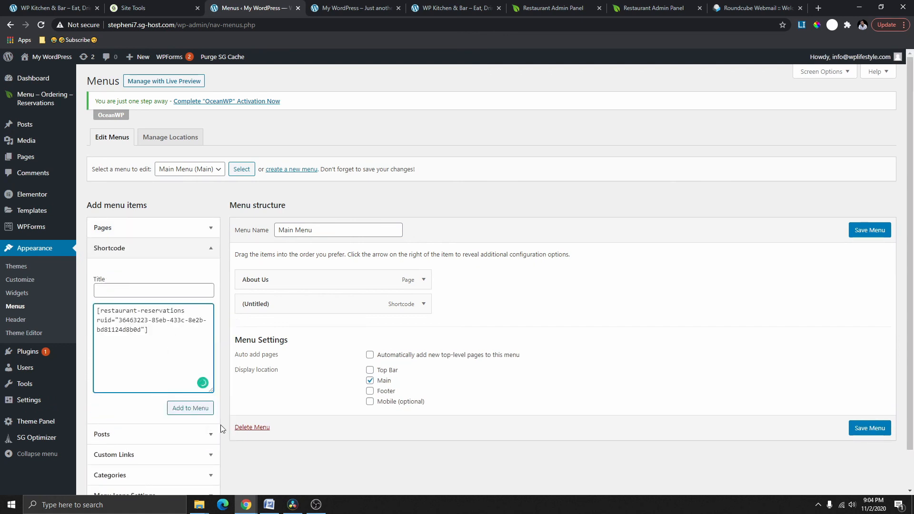
left_click(200, 411)
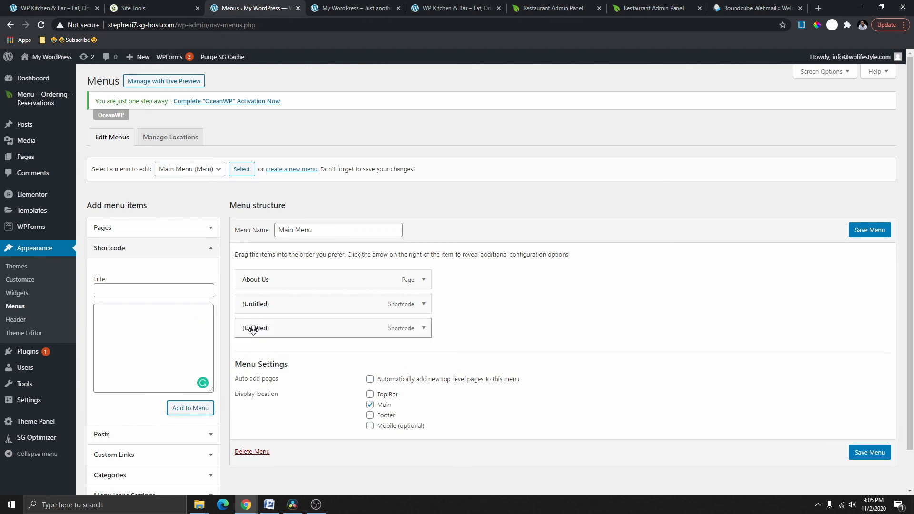
left_click(886, 233)
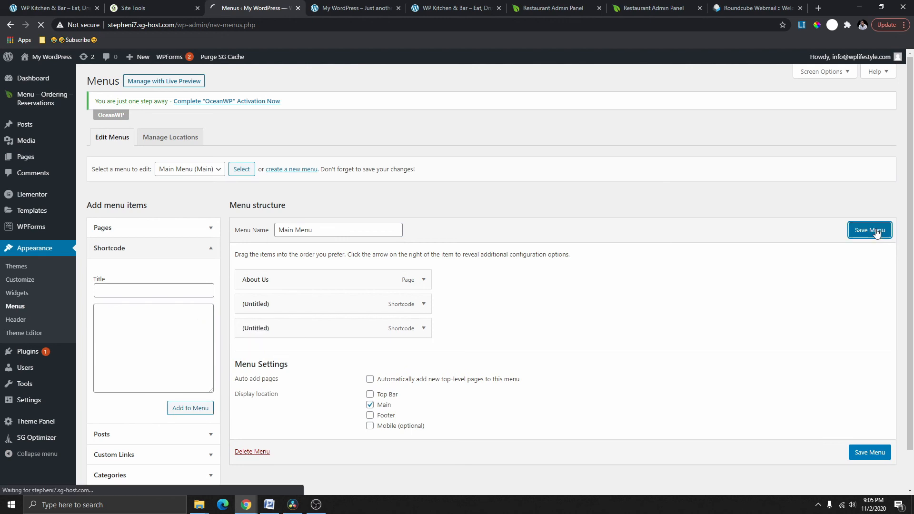
left_click(366, 16)
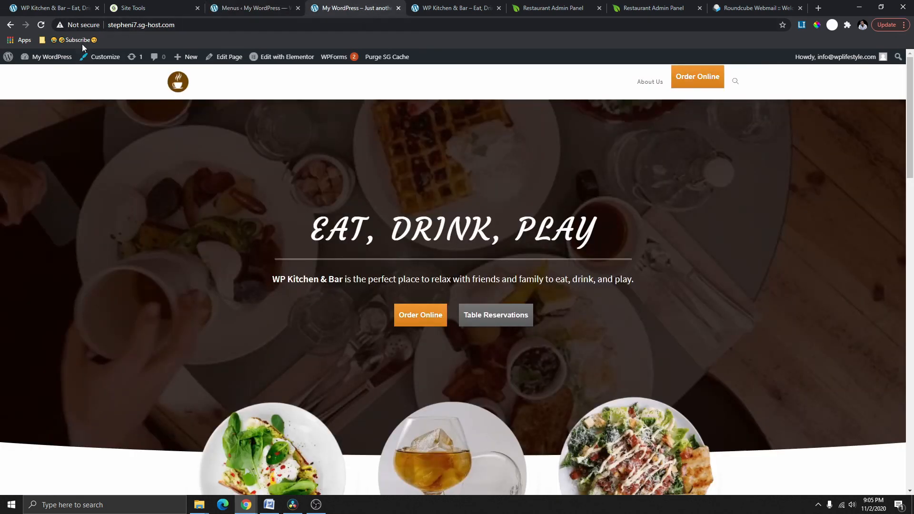
Reload the site and open the new Table Reservations form from the header menu.
left_click(47, 27)
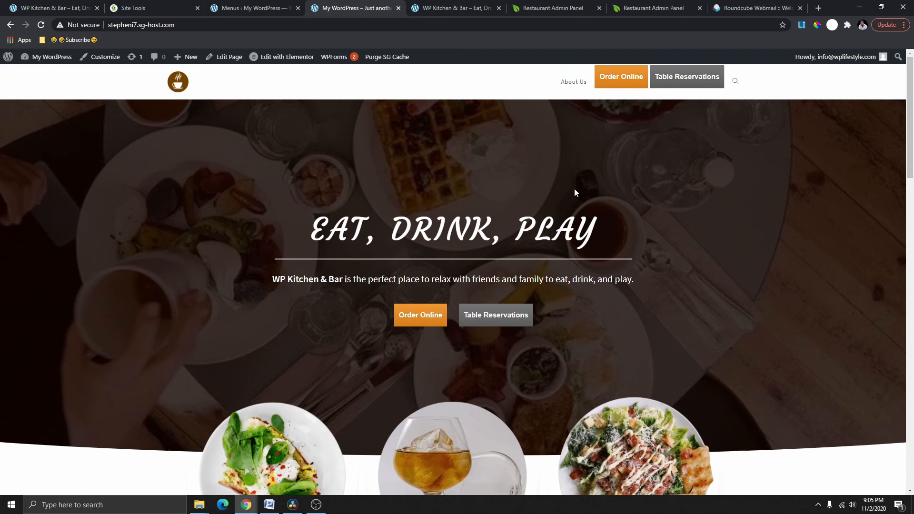
left_click(685, 75)
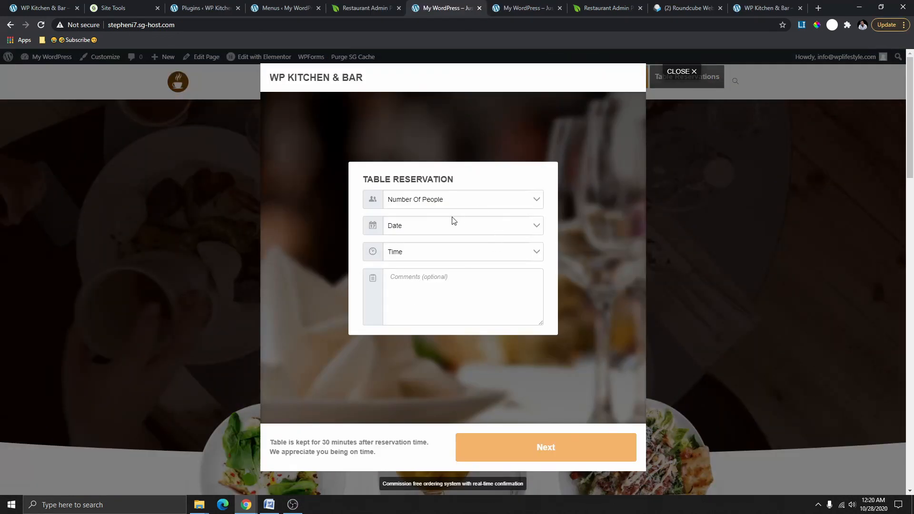
Request a table for 8 Persons today at 8:15 AM and continue.
left_click(464, 203)
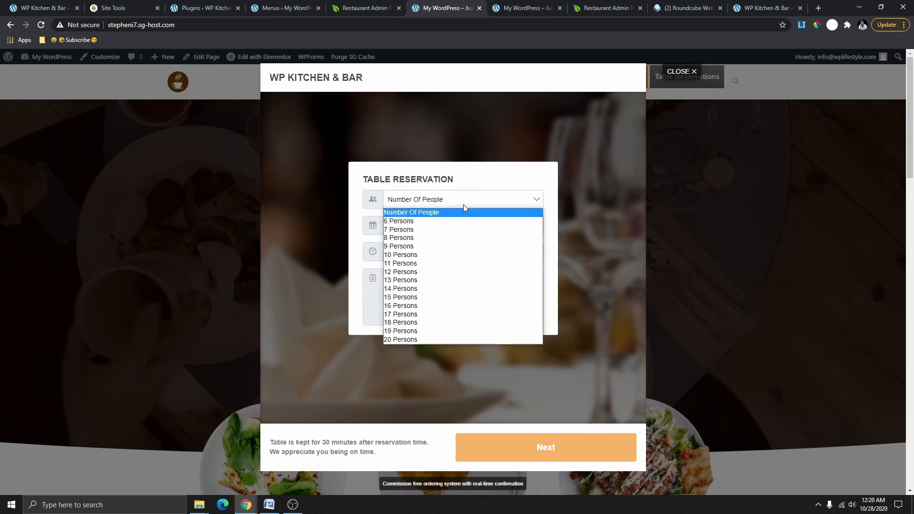
left_click(419, 234)
left_click(440, 226)
left_click(433, 247)
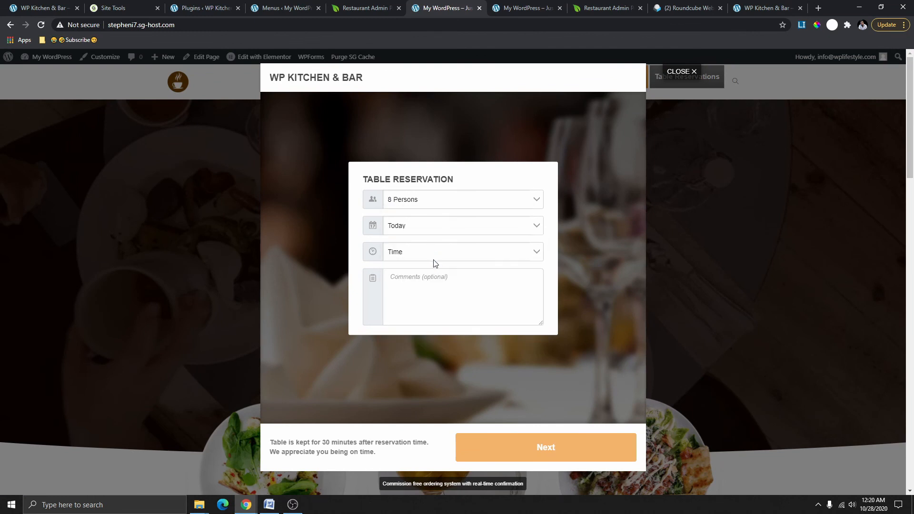
left_click(434, 258)
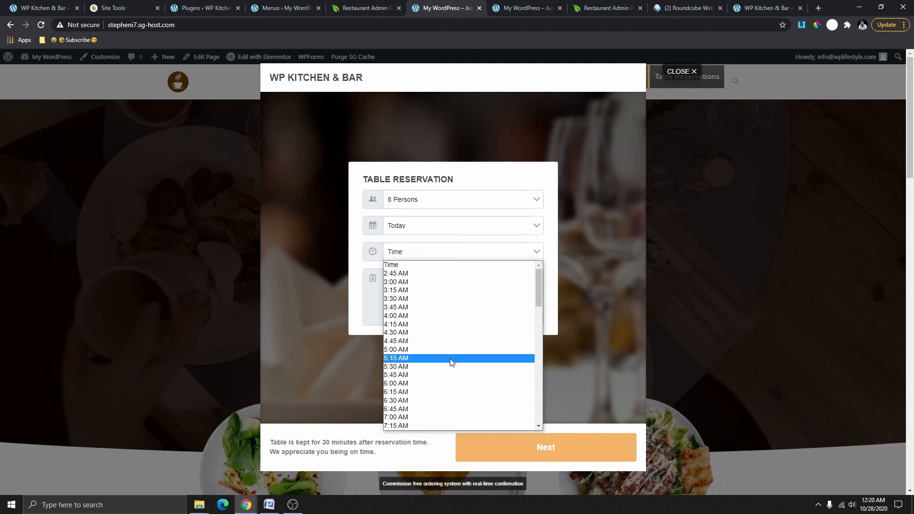
scroll(452, 361, "down", 4)
left_click(416, 359)
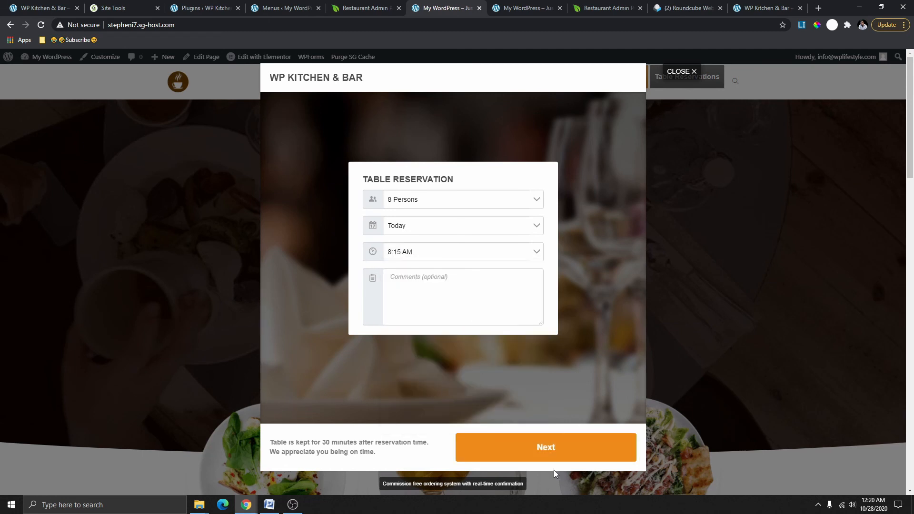
left_click(551, 453)
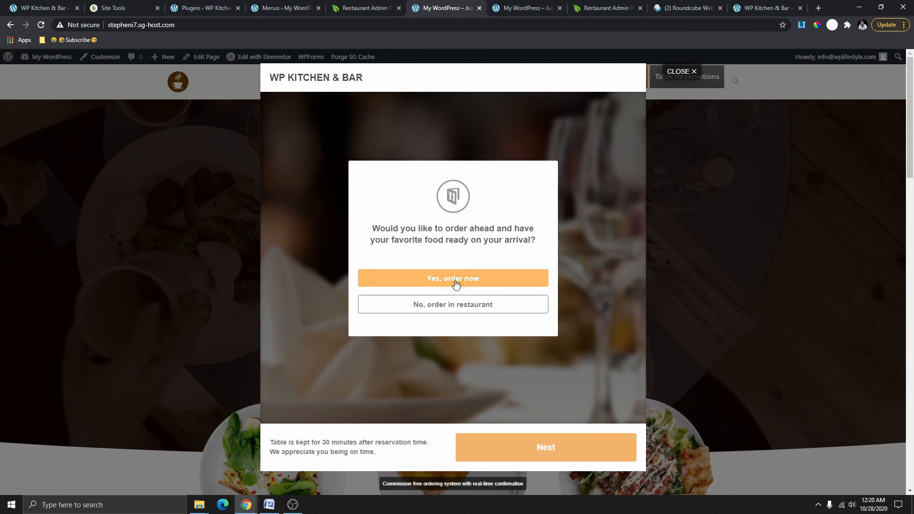
Choose to order ahead and add Famous Wp Fish & Chips with 5 pieces, BBQ sauce and 2 extra fish to the cart.
left_click(456, 281)
scroll(357, 273, "down", 2)
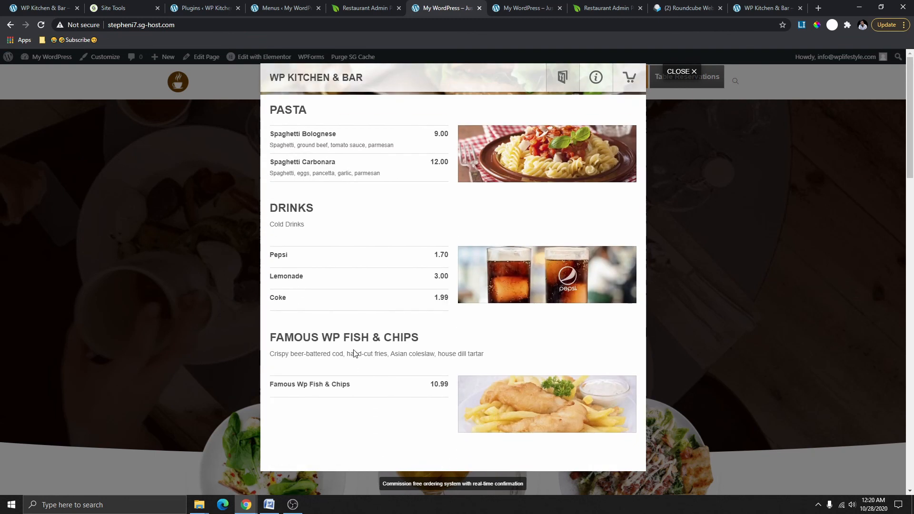
left_click(357, 384)
left_click(502, 216)
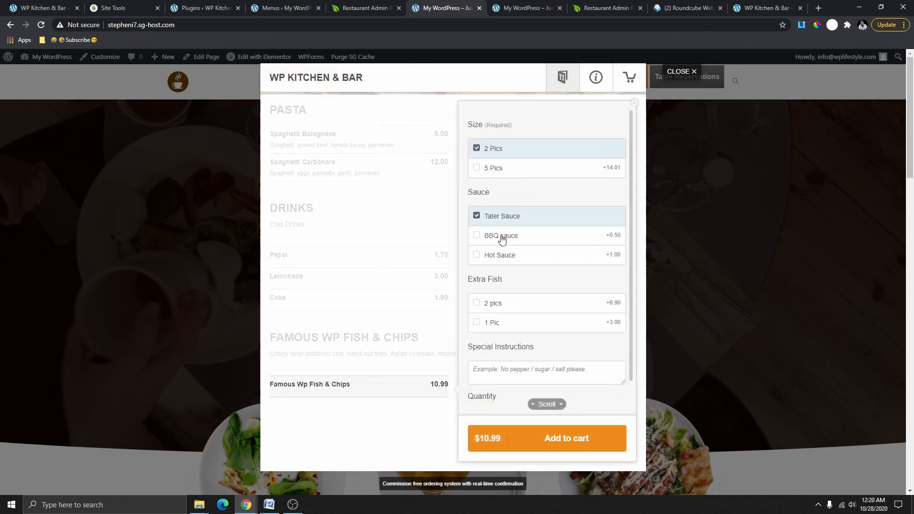
left_click(502, 238)
left_click(503, 172)
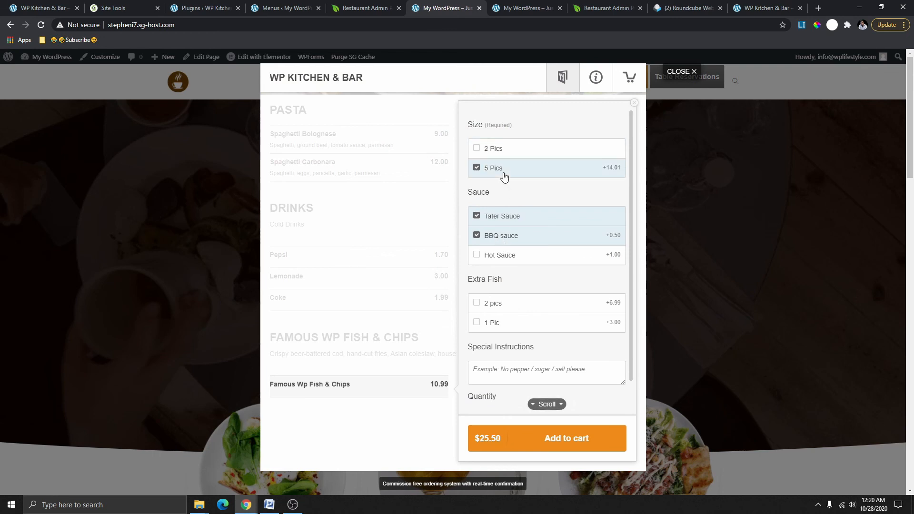
left_click(518, 303)
left_click(557, 437)
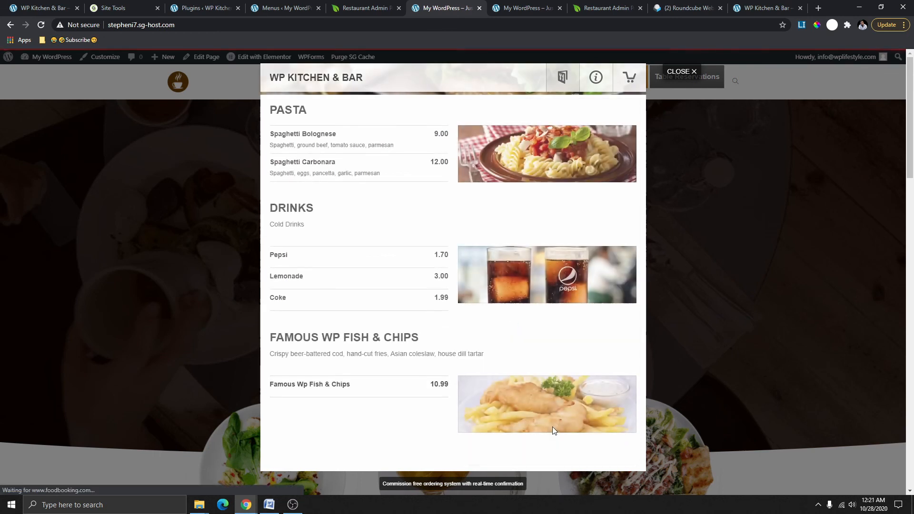
left_click(630, 77)
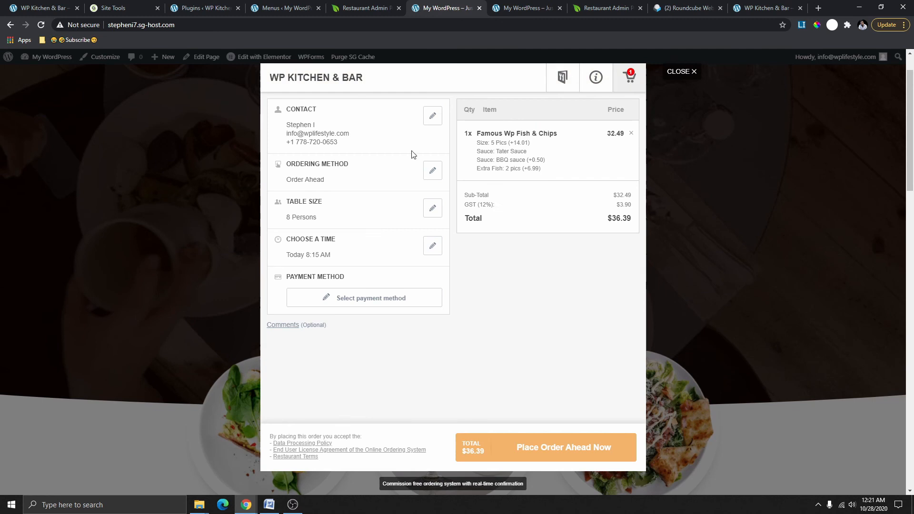
left_click(433, 119)
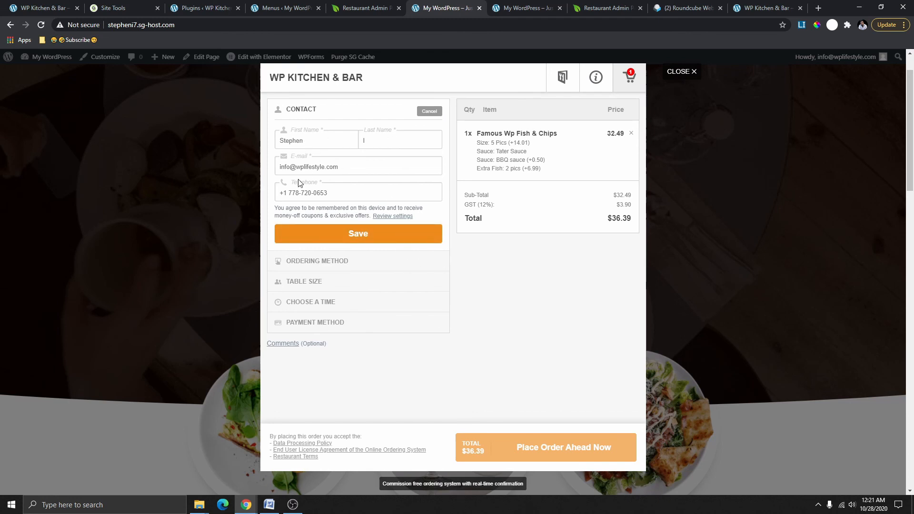
left_click_drag(332, 198, 250, 196)
left_click(338, 196)
left_click_drag(350, 197, 276, 196)
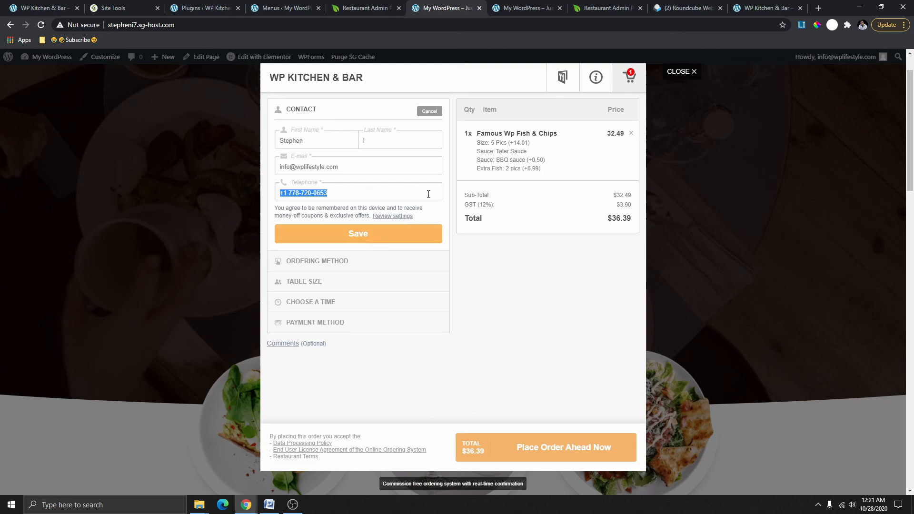
left_click(365, 240)
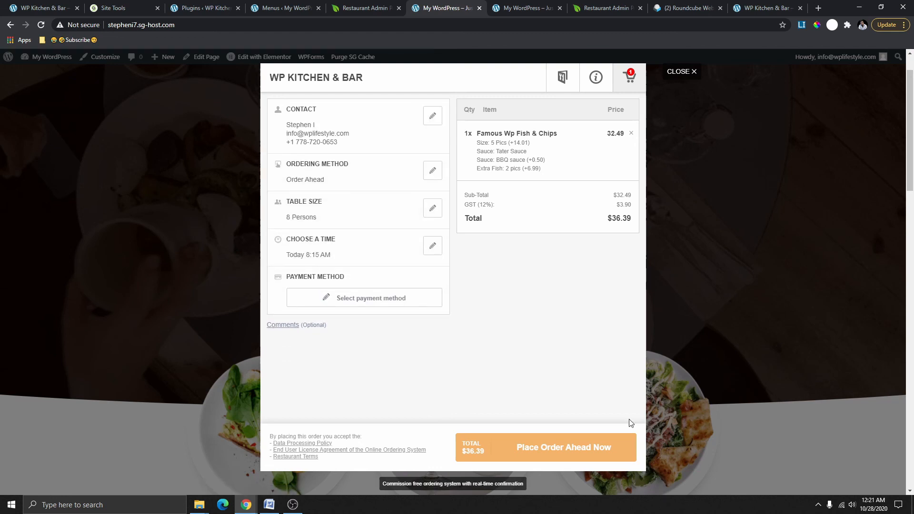
Keep the ordering method set to order ahead and save it.
left_click(434, 175)
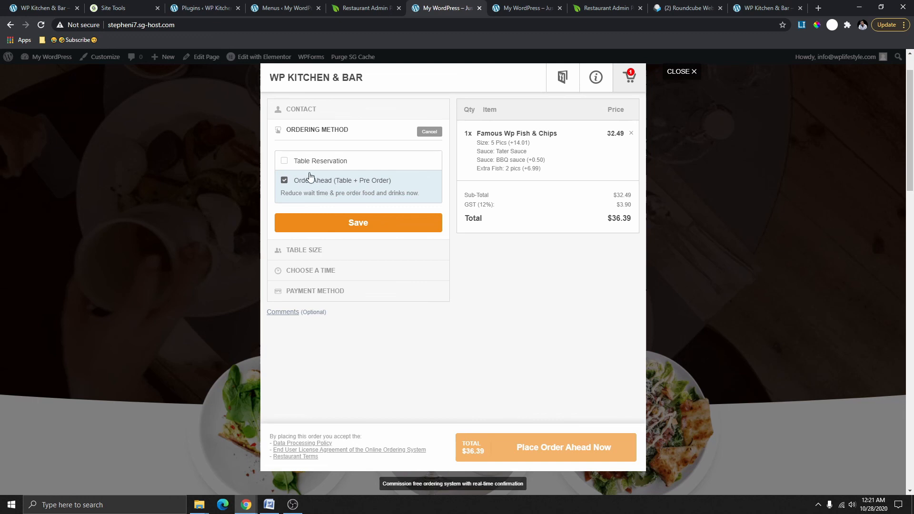
left_click(287, 162)
left_click(285, 194)
left_click(408, 226)
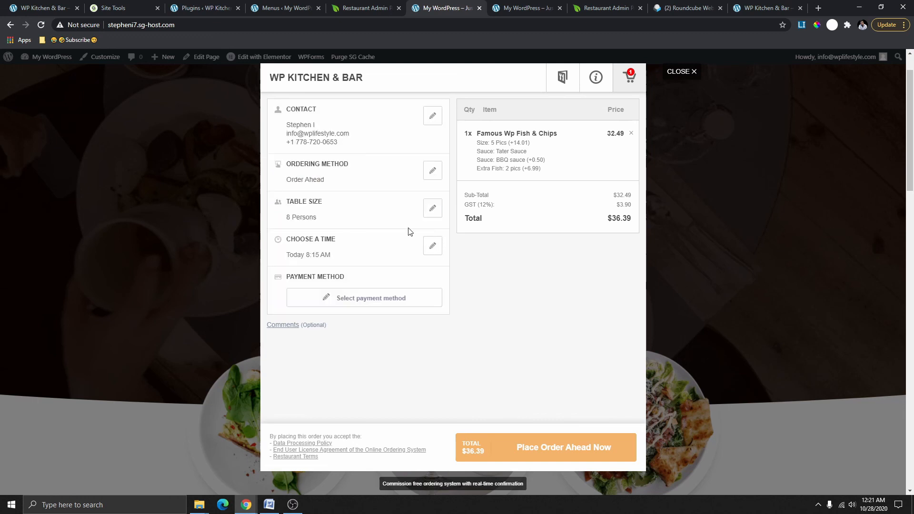
Change the table size to 7 Persons and save.
left_click(433, 208)
left_click(360, 186)
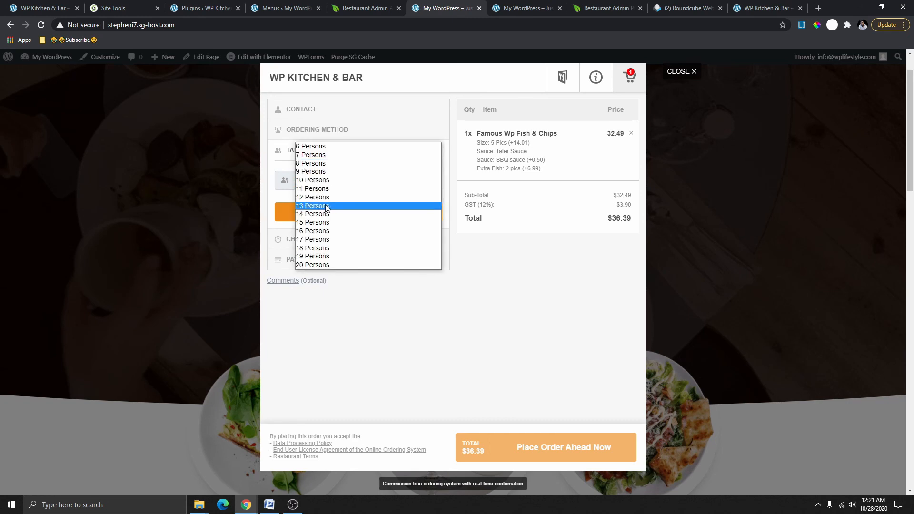
left_click(327, 167)
left_click(376, 212)
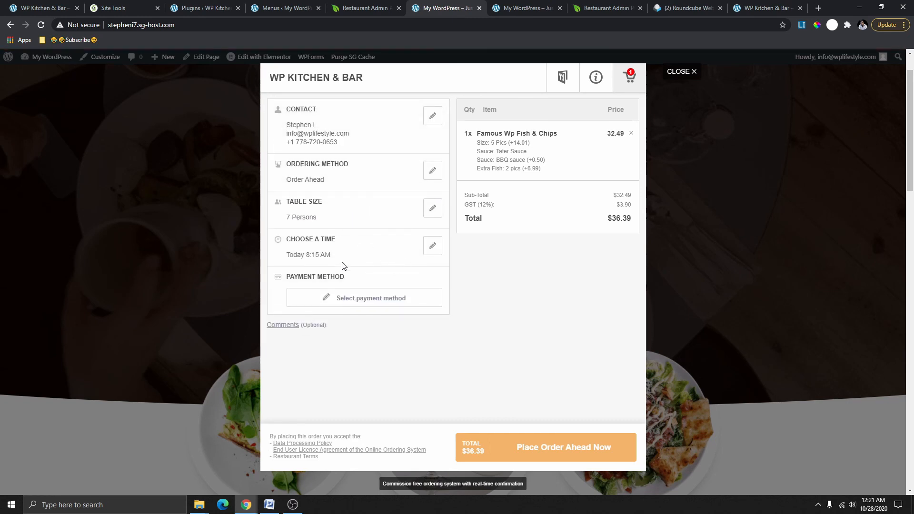
Set payment to Card in restaurant and place the order-ahead reservation.
left_click(373, 305)
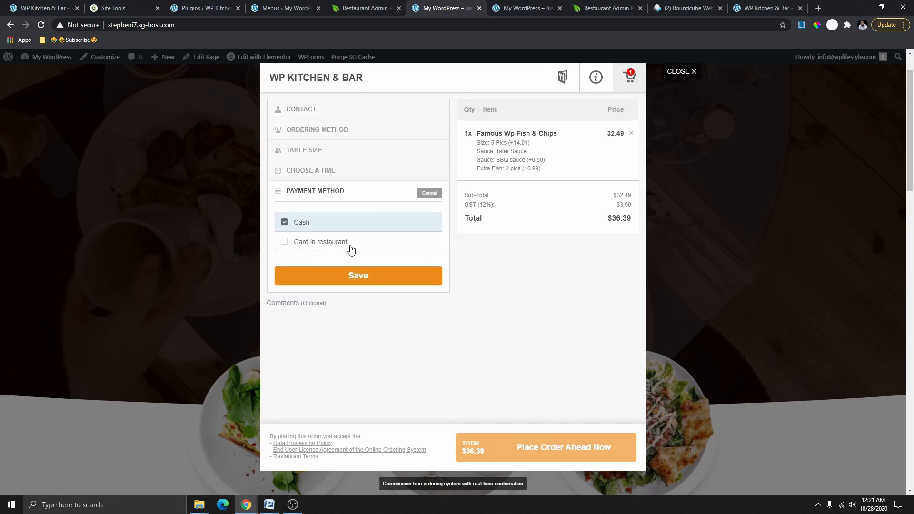
left_click(310, 243)
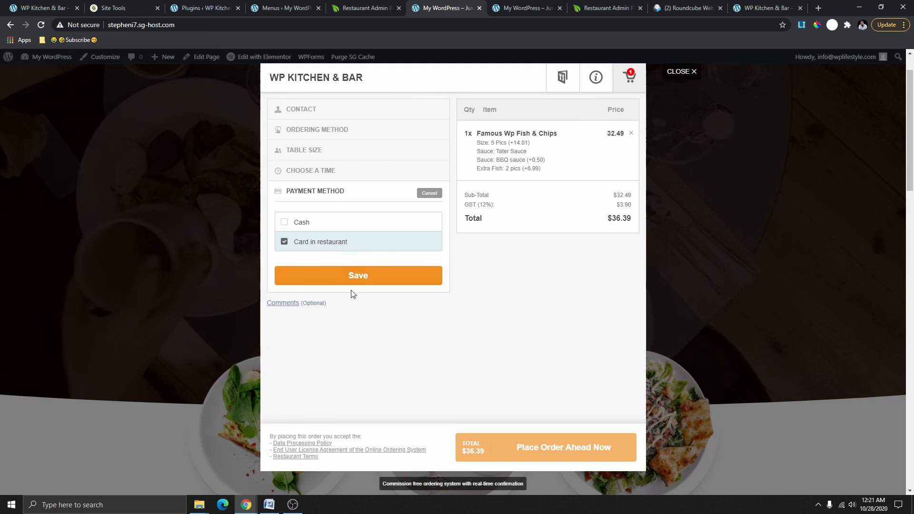
left_click(357, 275)
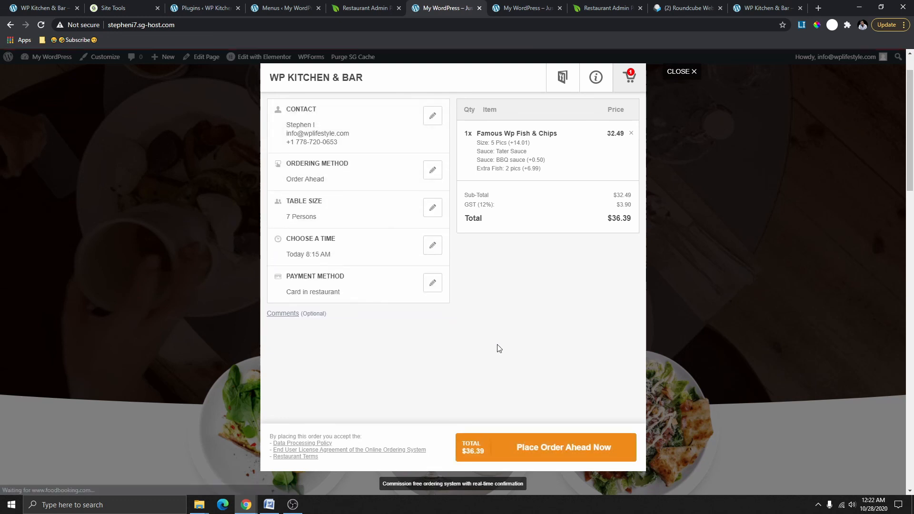
left_click(543, 456)
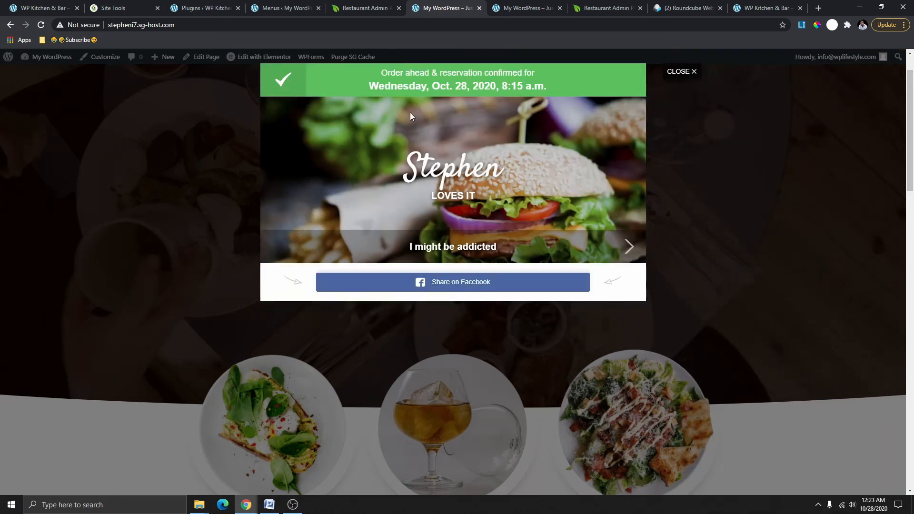
Review the confirmed order-ahead reservation, then close the confirmation popup.
scroll(547, 168, "down", 3)
scroll(526, 187, "up", 4)
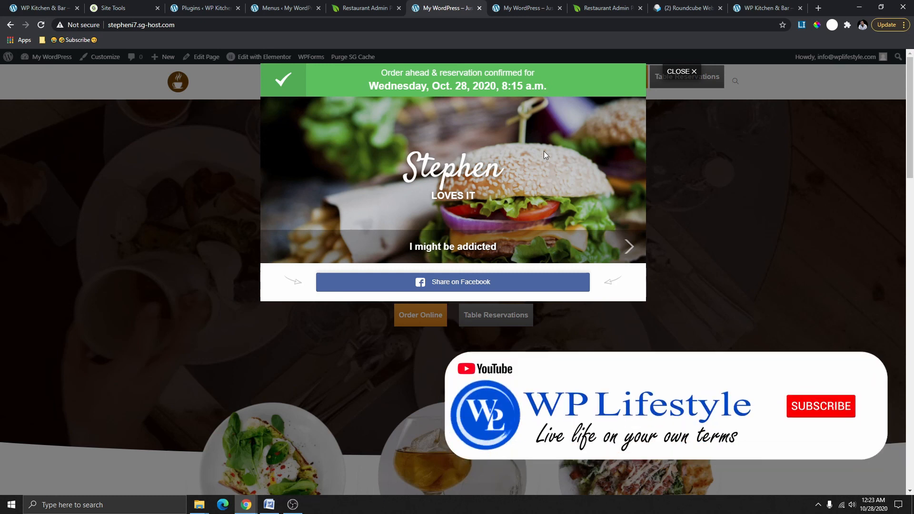
scroll(606, 165, "down", 4)
scroll(605, 162, "up", 4)
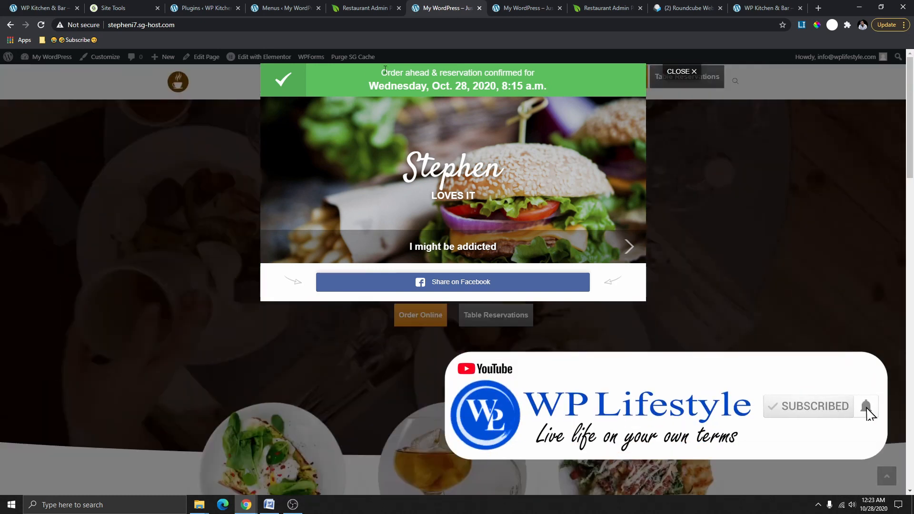
left_click(680, 72)
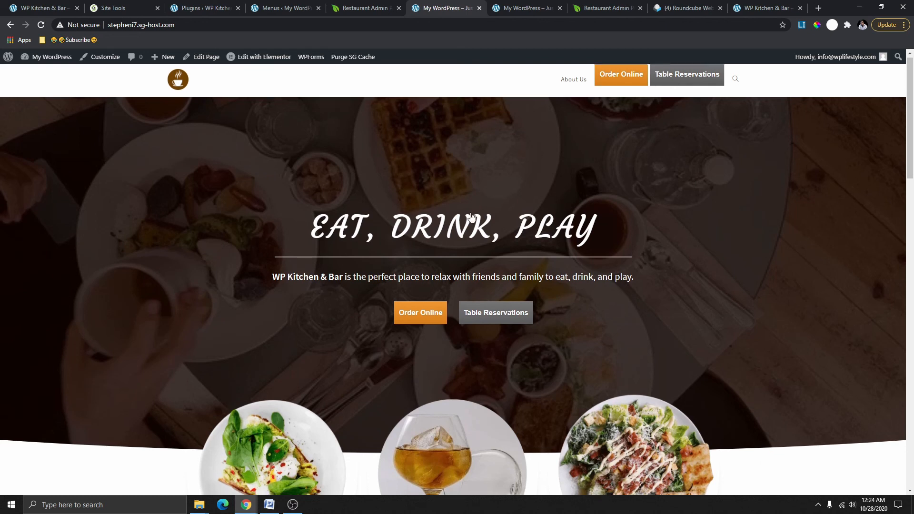
scroll(472, 267, "down", 5)
scroll(470, 267, "up", 5)
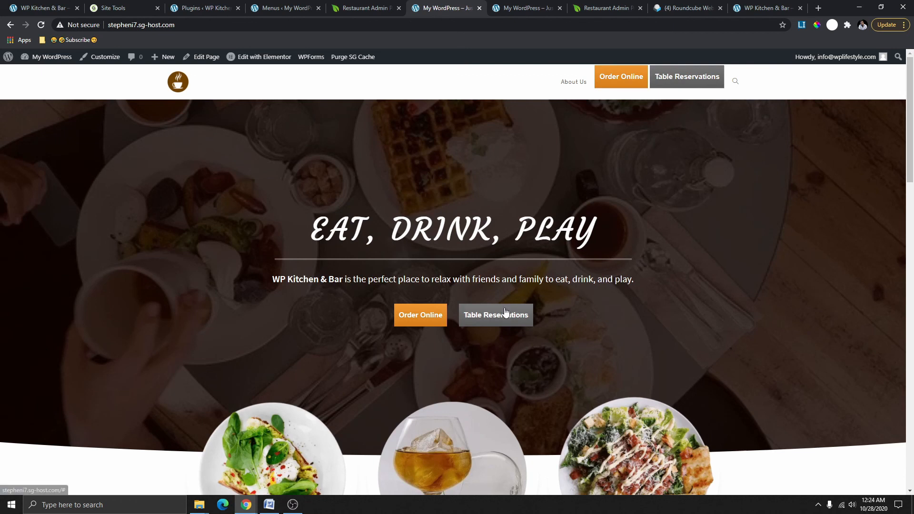
scroll(487, 286, "down", 8)
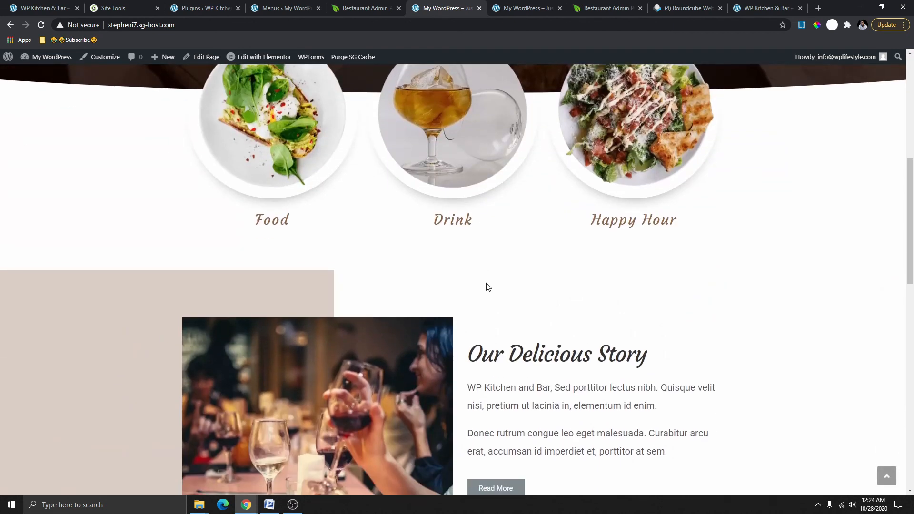
scroll(487, 287, "up", 8)
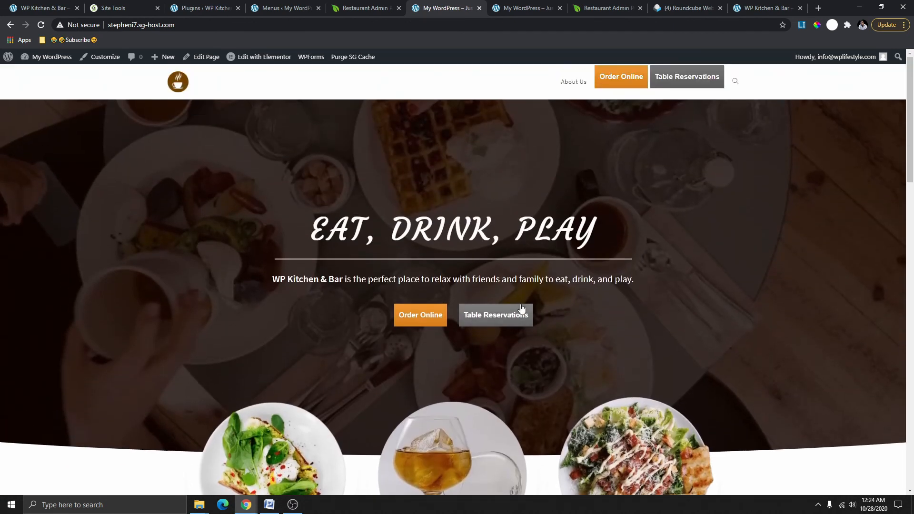